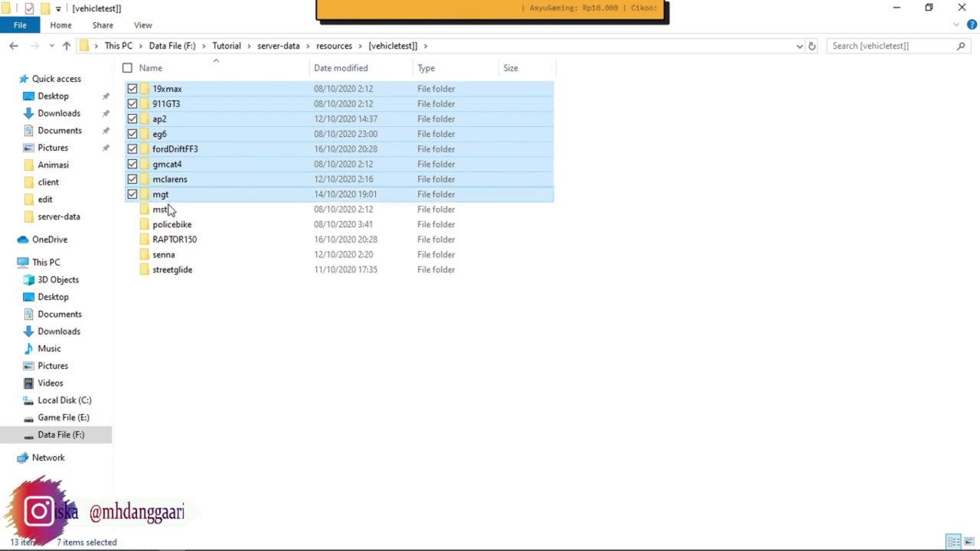
{"action": "left_click", "coordinate": [170, 210], "text": "ctrl"}
{"action": "left_click", "coordinate": [165, 225], "text": "ctrl"}
{"action": "left_click", "coordinate": [165, 239], "text": "ctrl"}
{"action": "left_click", "coordinate": [167, 254], "text": "ctrl"}
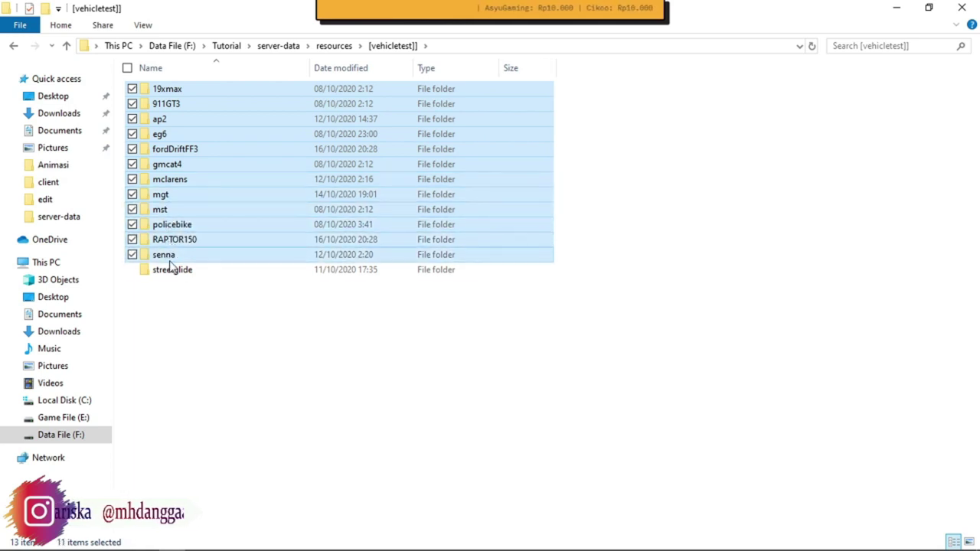
{"action": "left_click", "coordinate": [176, 270], "text": "ctrl"}
{"action": "left_click", "coordinate": [207, 321]}
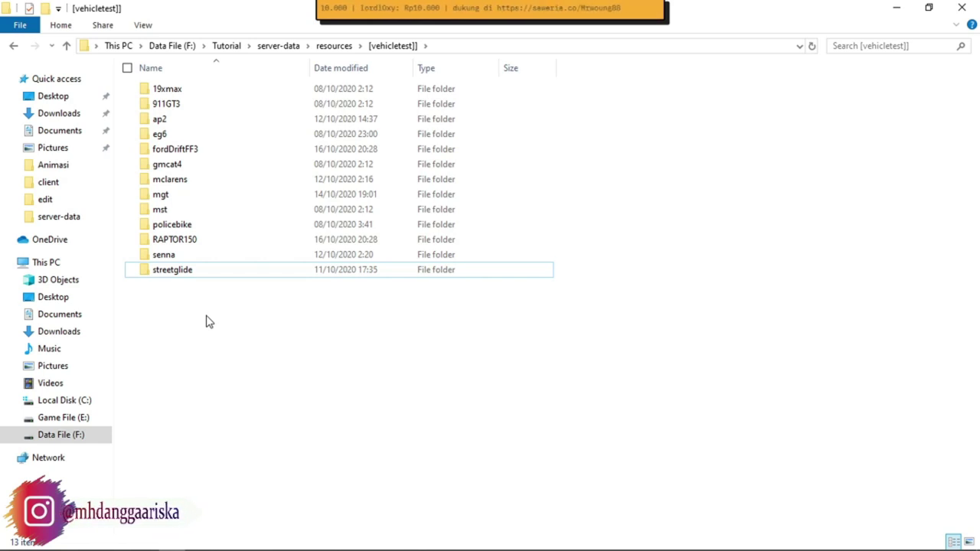
{"action": "left_click_drag", "start_coordinate": [207, 321], "coordinate": [194, 84]}
{"action": "left_click", "coordinate": [286, 376]}
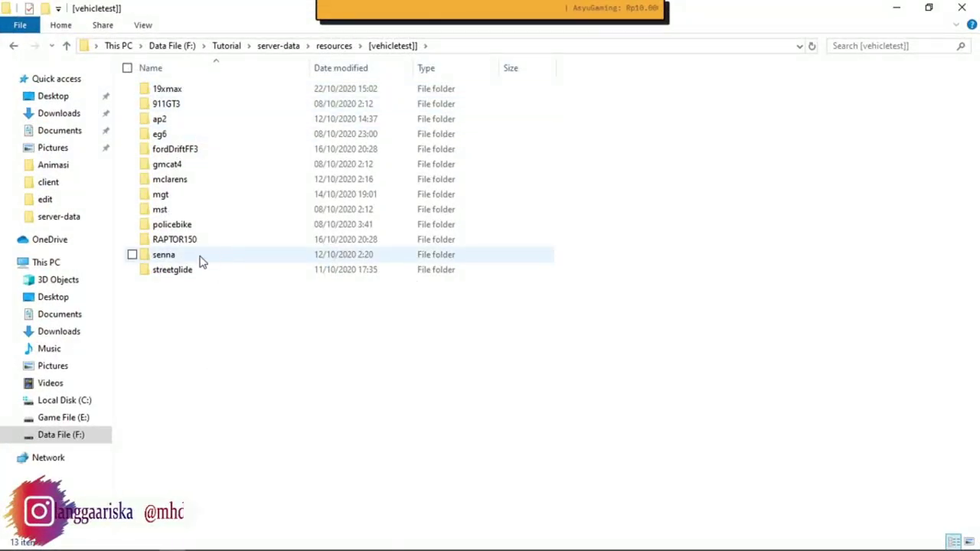
- Create a new folder named car_addon inside the [vehicletest]] resources folder
{"action": "right_click", "coordinate": [190, 343]}
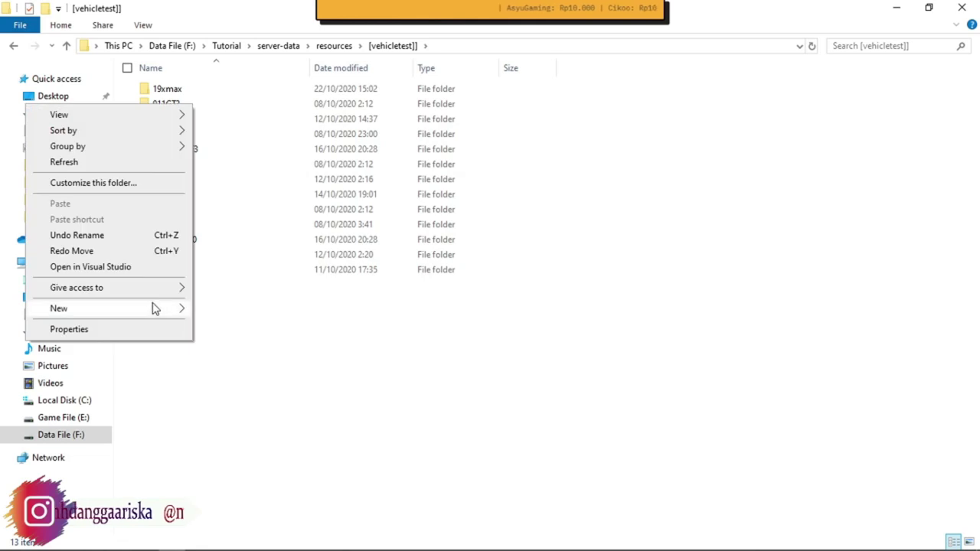
{"action": "mouse_move", "coordinate": [154, 307]}
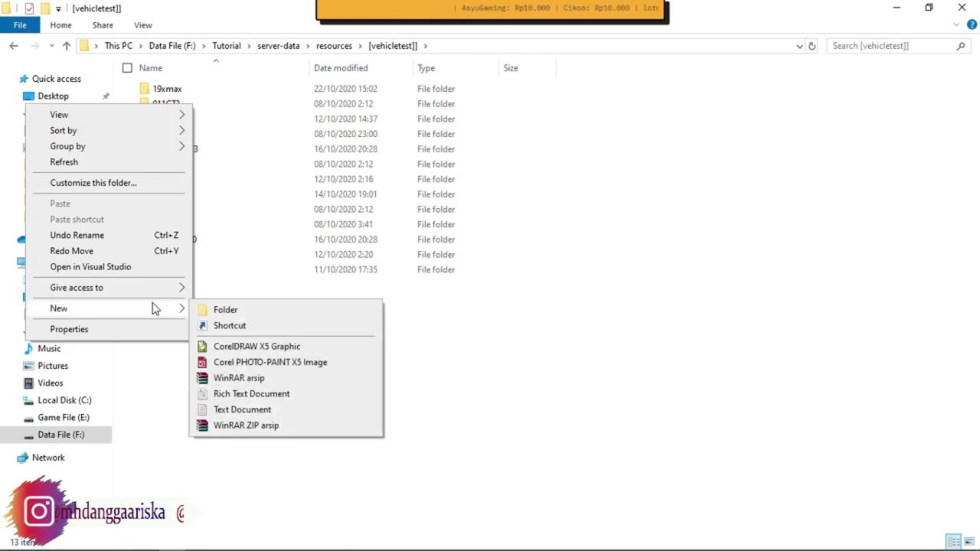
{"action": "left_click", "coordinate": [227, 311]}
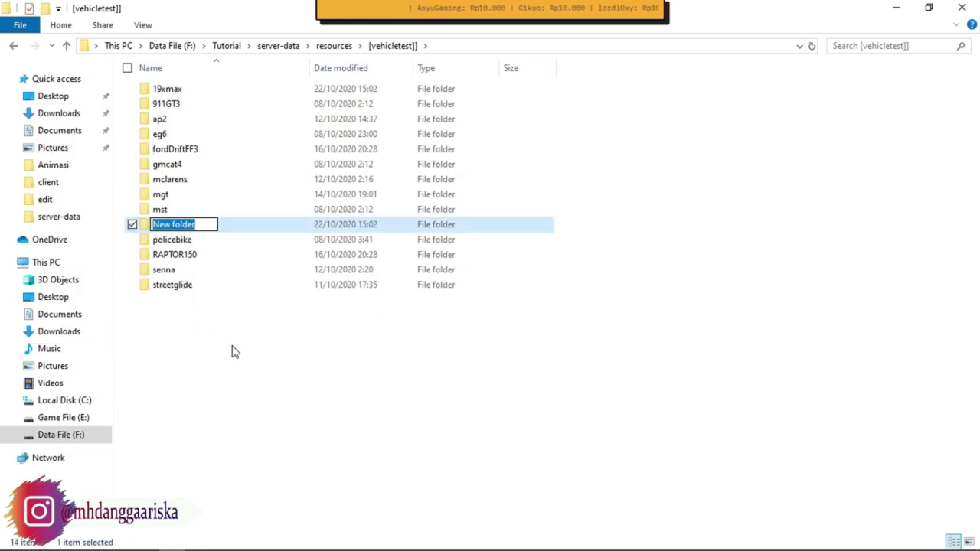
{"action": "type", "text": "car"}
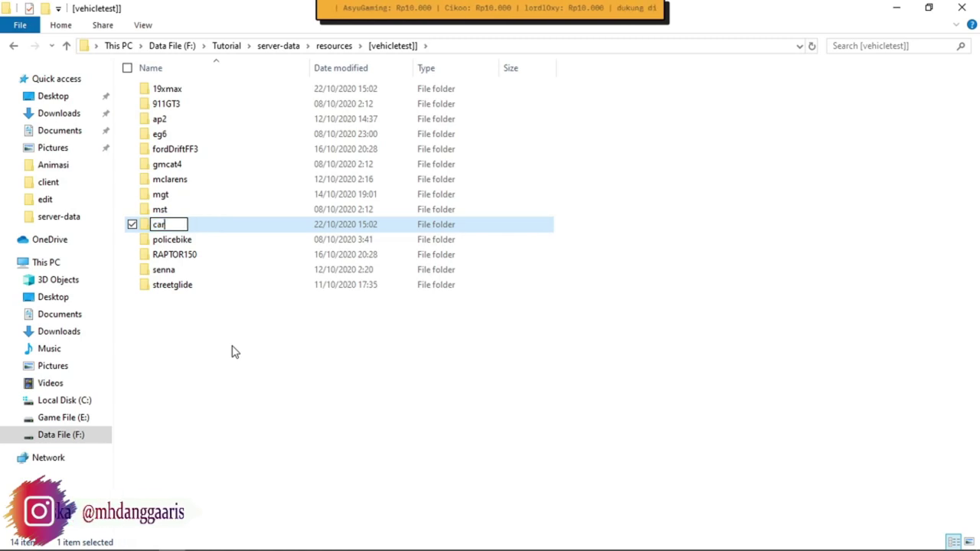
{"action": "type", "text": "_addon"}
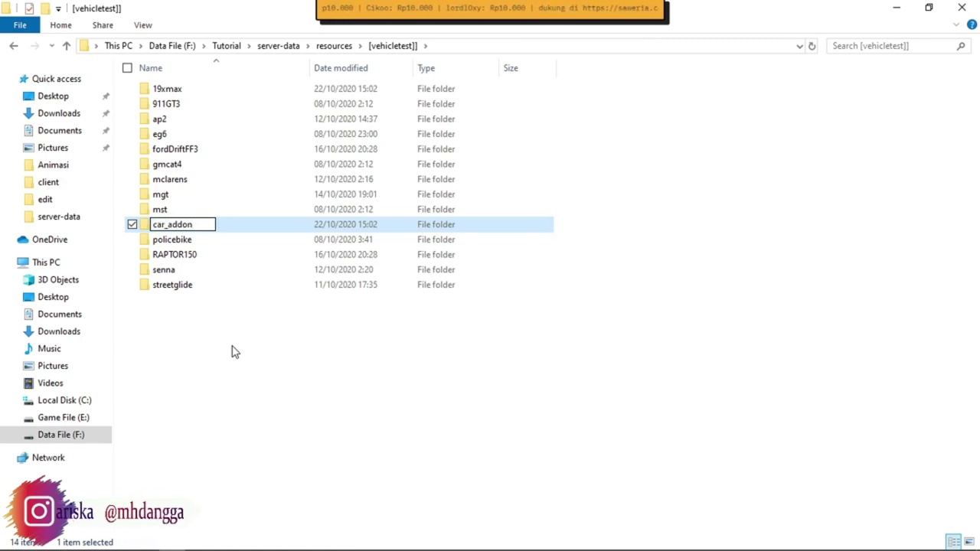
{"action": "key", "text": "Return"}
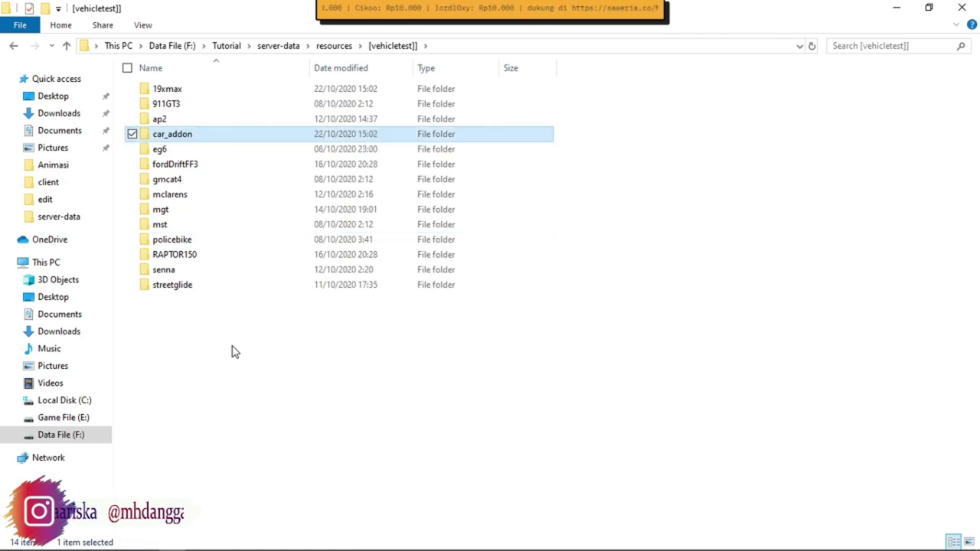
- Open the car_addon folder and create a subfolder named stream in it
{"action": "key", "text": "Return"}
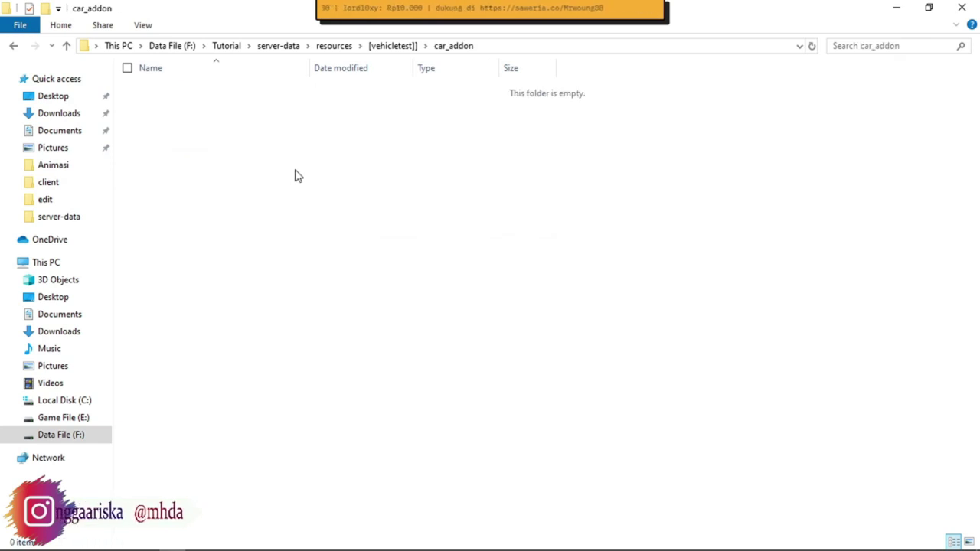
{"action": "right_click", "coordinate": [218, 167]}
{"action": "mouse_move", "coordinate": [192, 350]}
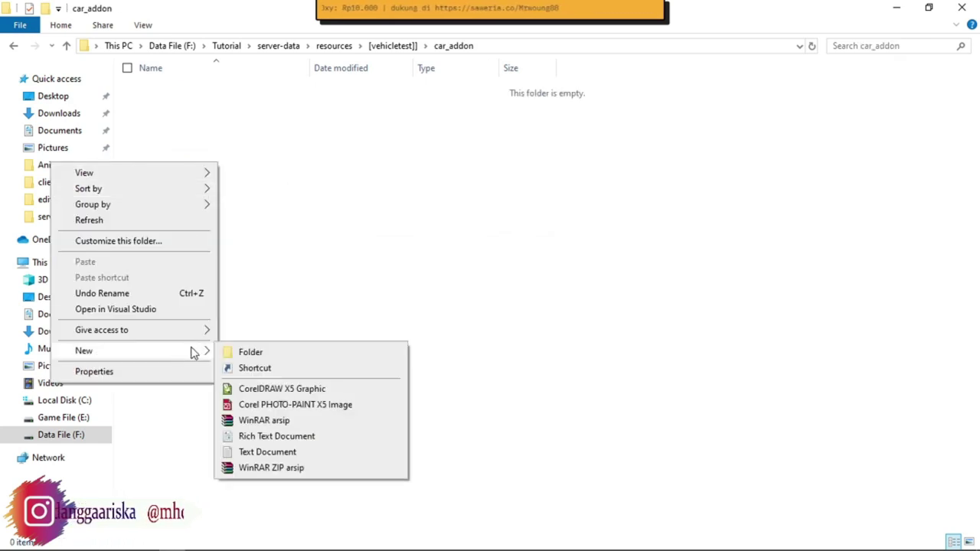
{"action": "left_click", "coordinate": [259, 354]}
{"action": "type", "text": "stream"}
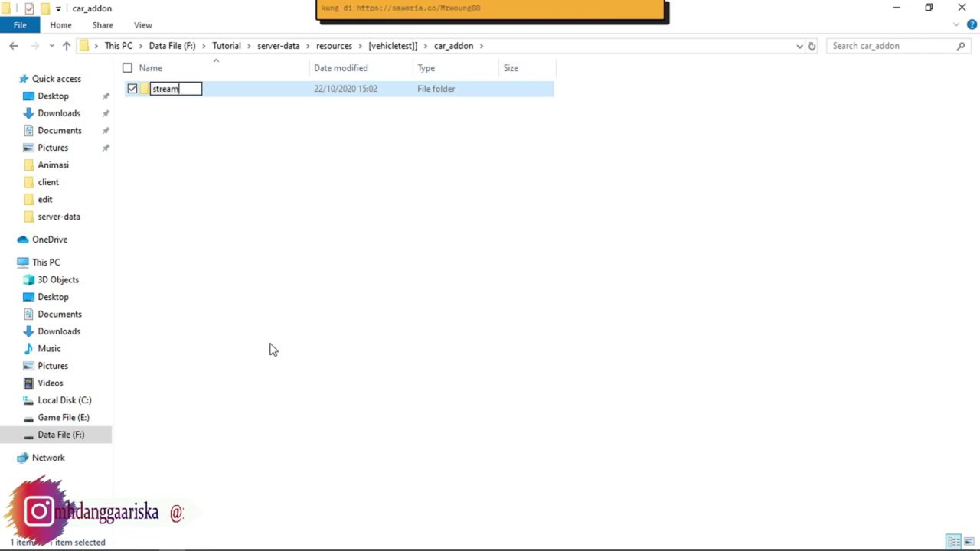
{"action": "key", "text": "Return"}
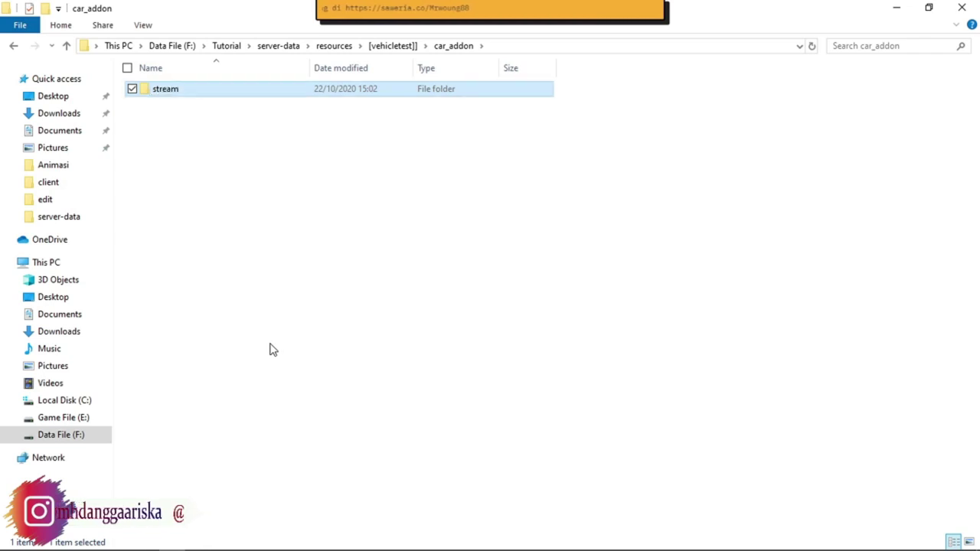
{"action": "left_click", "coordinate": [383, 215]}
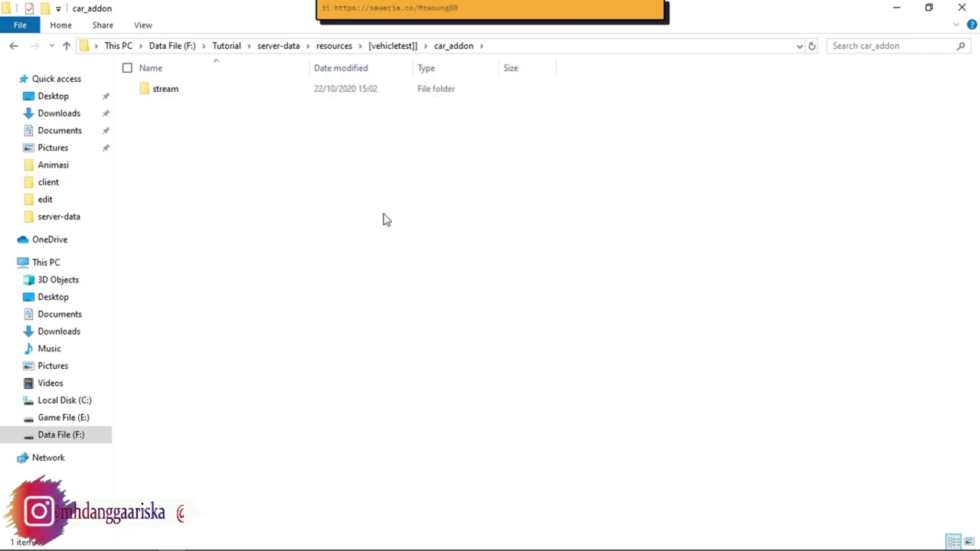
- Copy the __resource.lua file from the mclarens folder into the car_addon folder
{"action": "left_click", "coordinate": [394, 46]}
{"action": "double_click", "coordinate": [177, 196]}
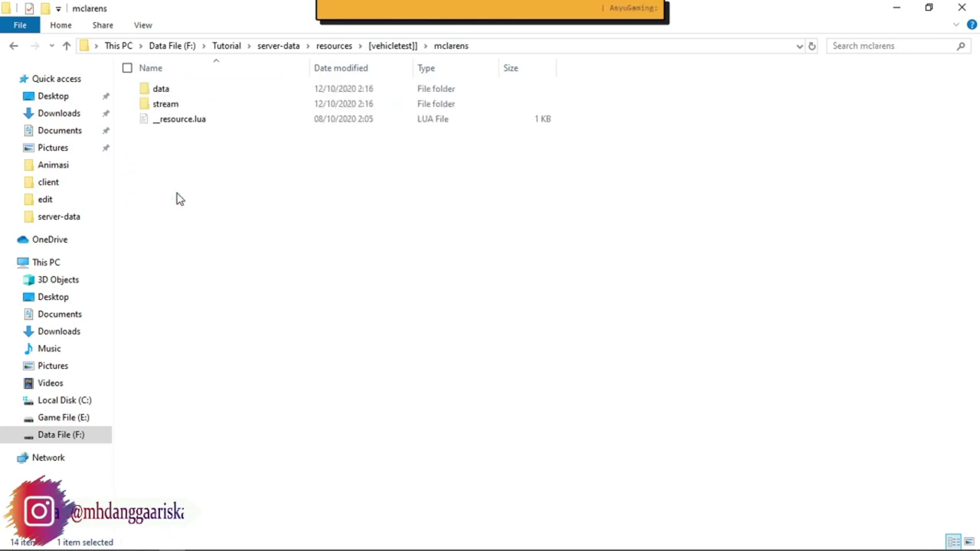
{"action": "left_click", "coordinate": [188, 121]}
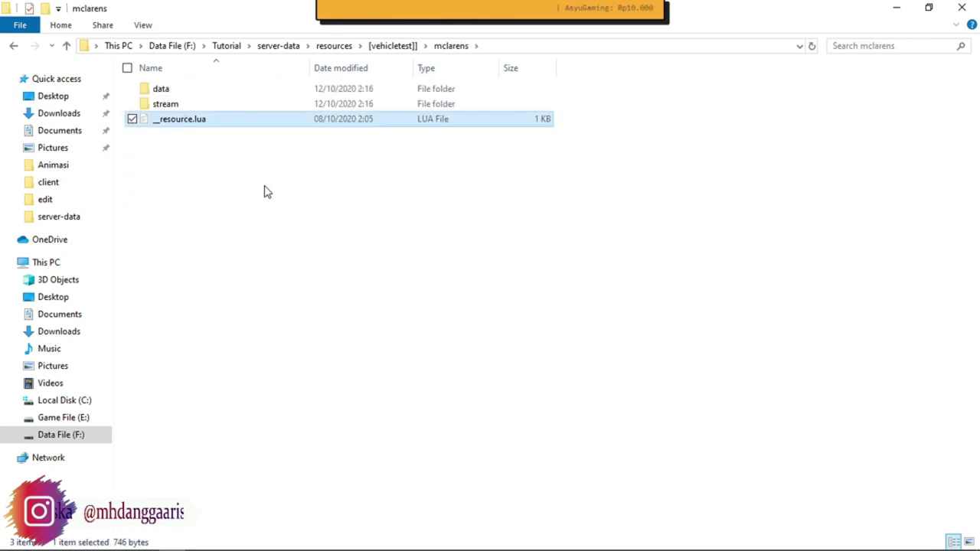
{"action": "left_click", "coordinate": [394, 46]}
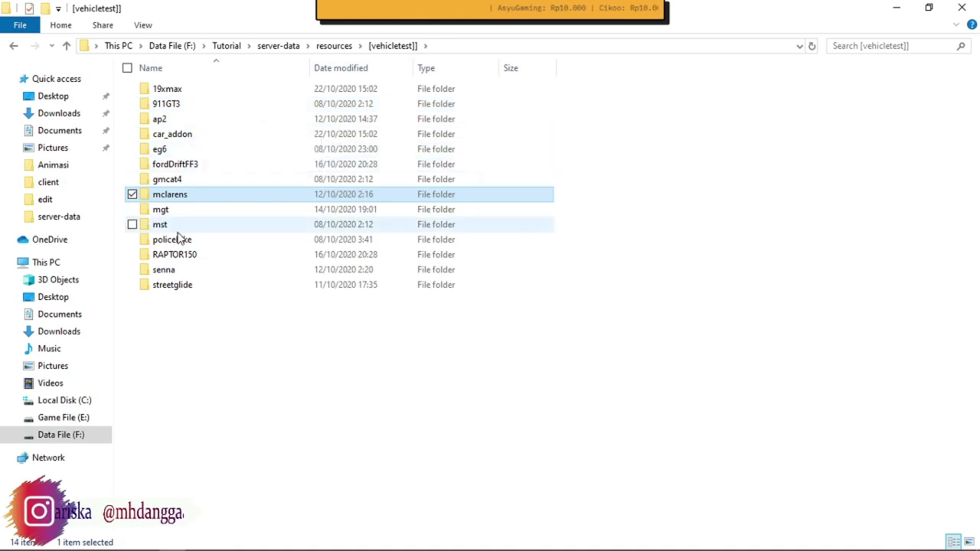
{"action": "double_click", "coordinate": [190, 137]}
{"action": "key", "text": "ctrl+v"}
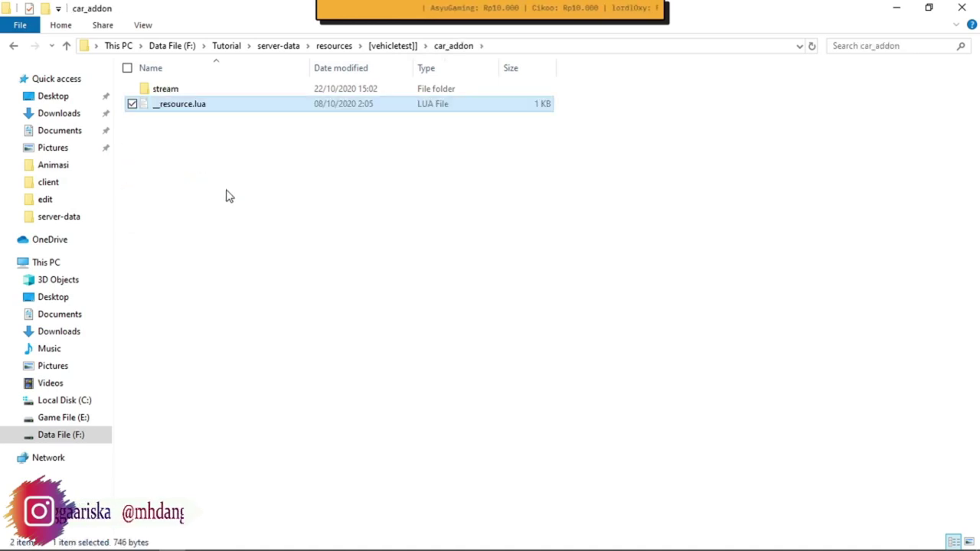
{"action": "left_click", "coordinate": [225, 194]}
- Open car_addon's __resource.lua in Visual Studio Code, leave it open, and switch back to File Explorer
{"action": "left_click", "coordinate": [182, 107]}
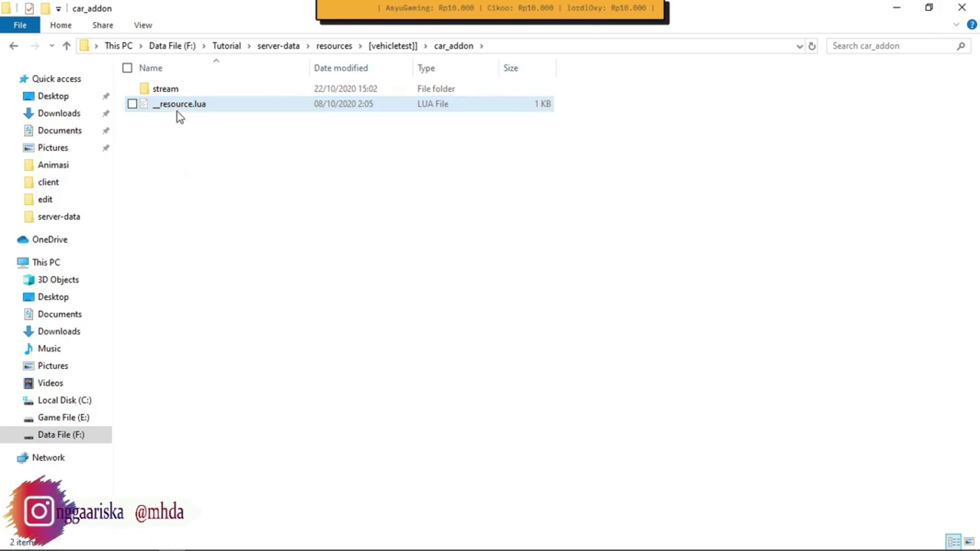
{"action": "double_click", "coordinate": [182, 107]}
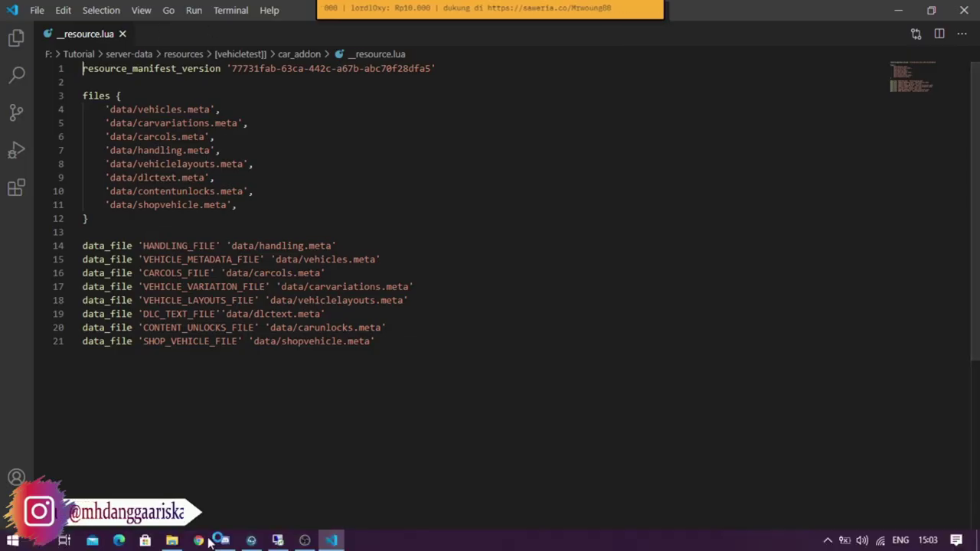
{"action": "left_click", "coordinate": [171, 542]}
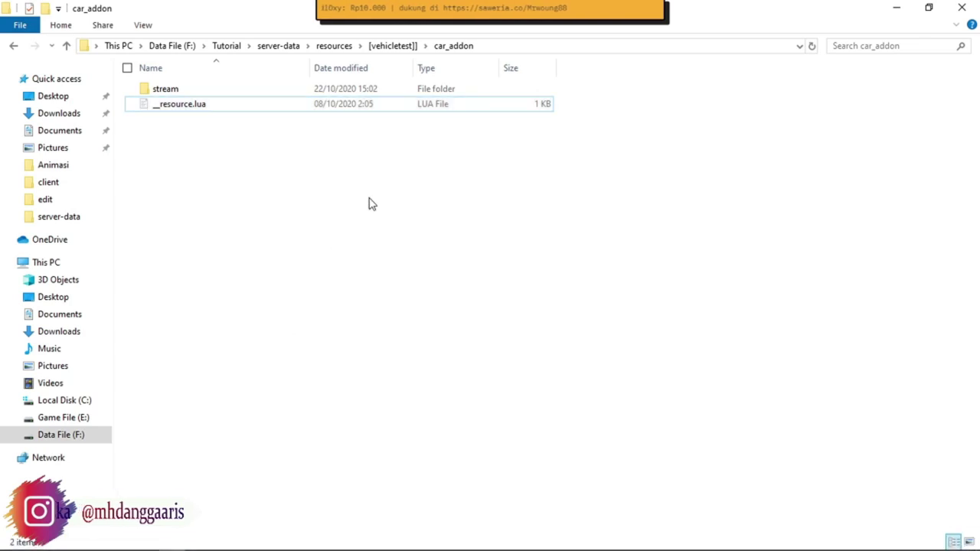
- Move the 19xmax vehicle folder from [vehicletest]] into the car_addon folder
{"action": "left_click", "coordinate": [392, 46]}
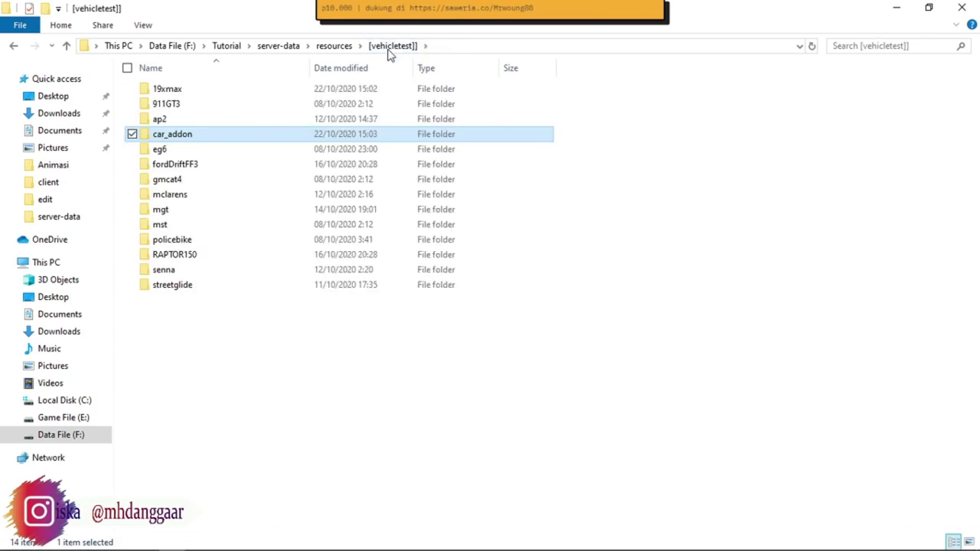
{"action": "left_click", "coordinate": [195, 90]}
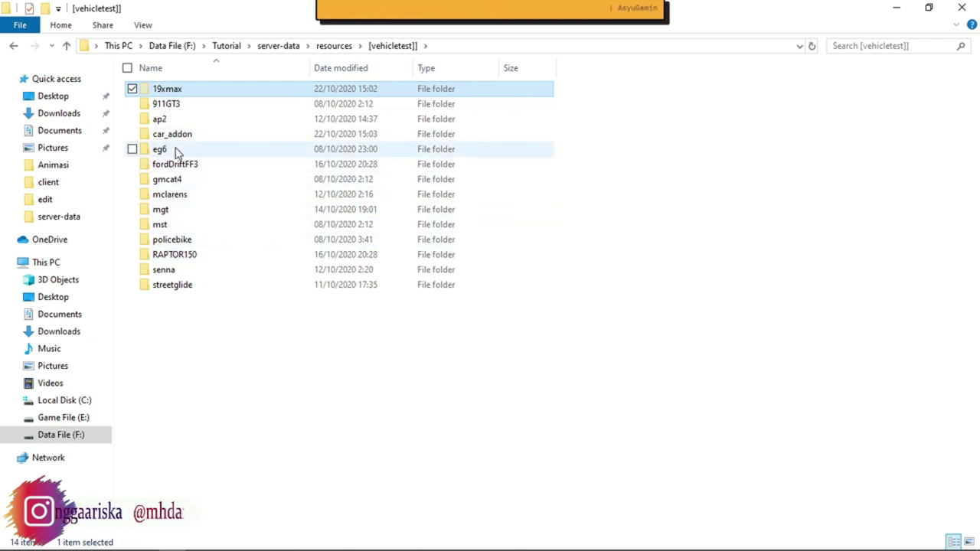
{"action": "double_click", "coordinate": [182, 135]}
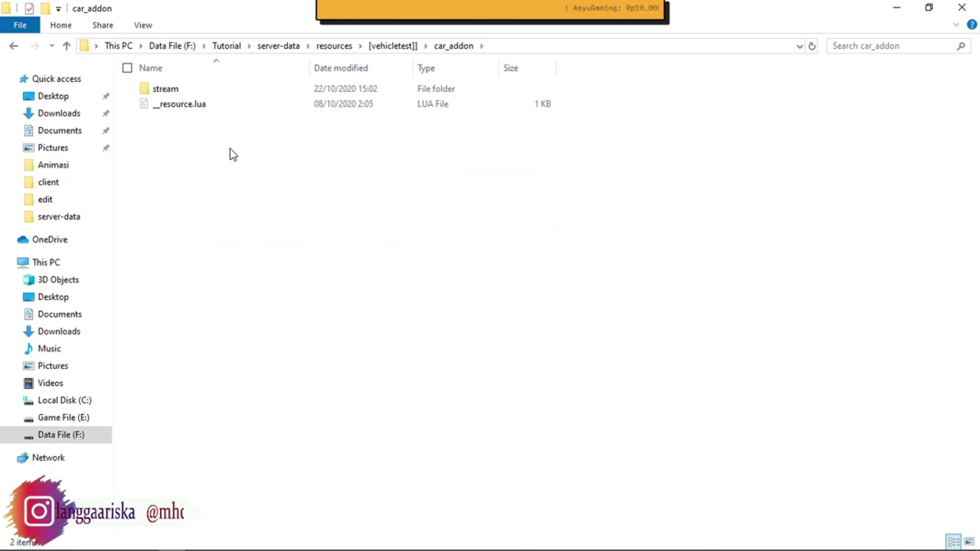
{"action": "key", "text": "ctrl+v"}
{"action": "left_click", "coordinate": [203, 175]}
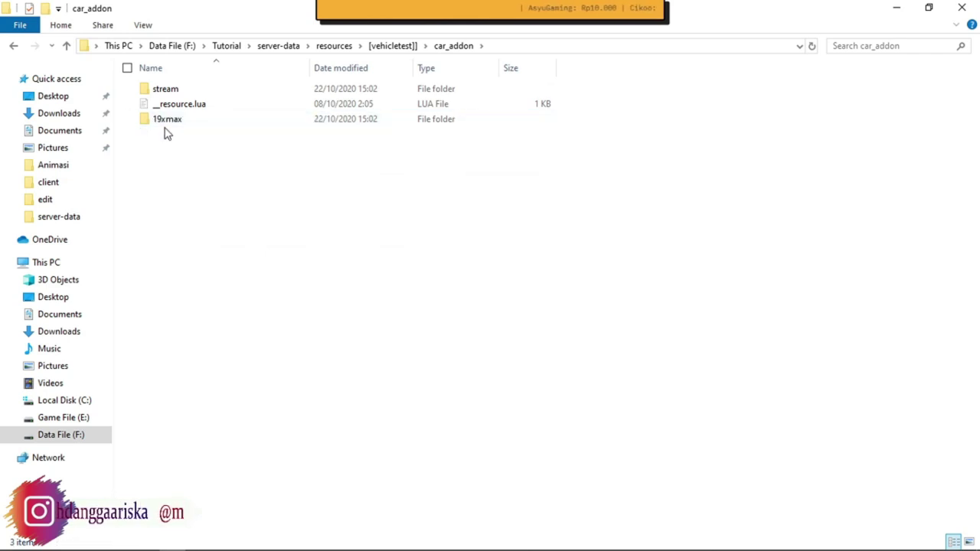
{"action": "left_click", "coordinate": [163, 123]}
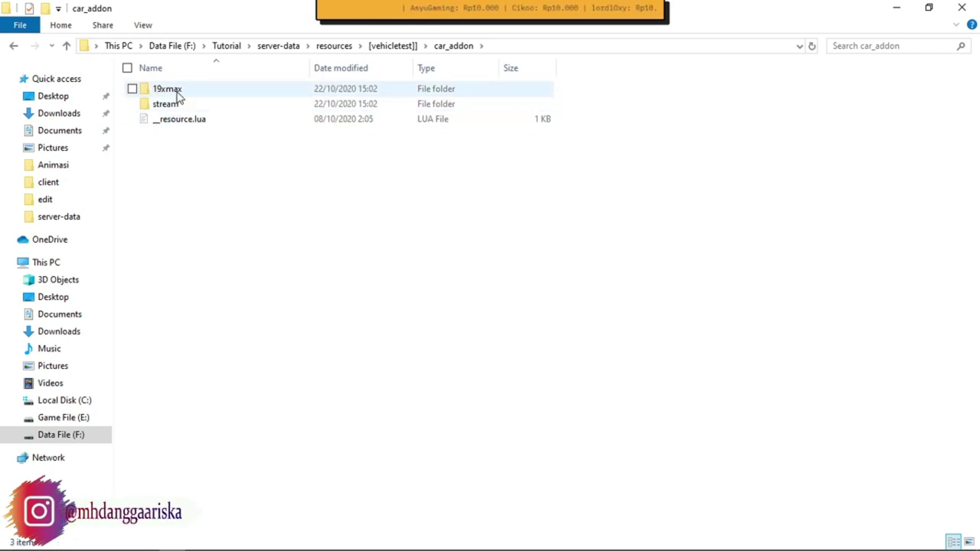
- Rename the stream subfolder inside car_addon's 19xmax folder as 19xmax
{"action": "double_click", "coordinate": [177, 91]}
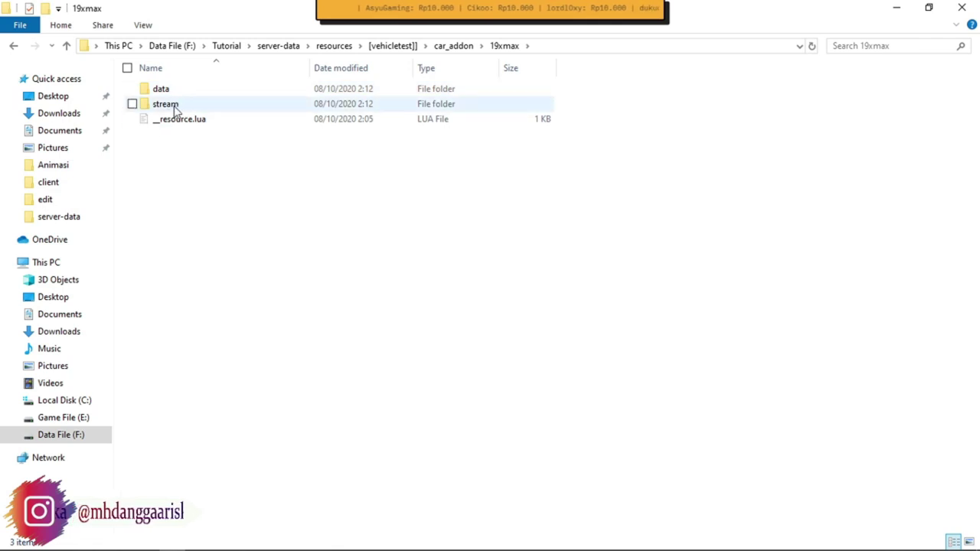
{"action": "left_click", "coordinate": [175, 111]}
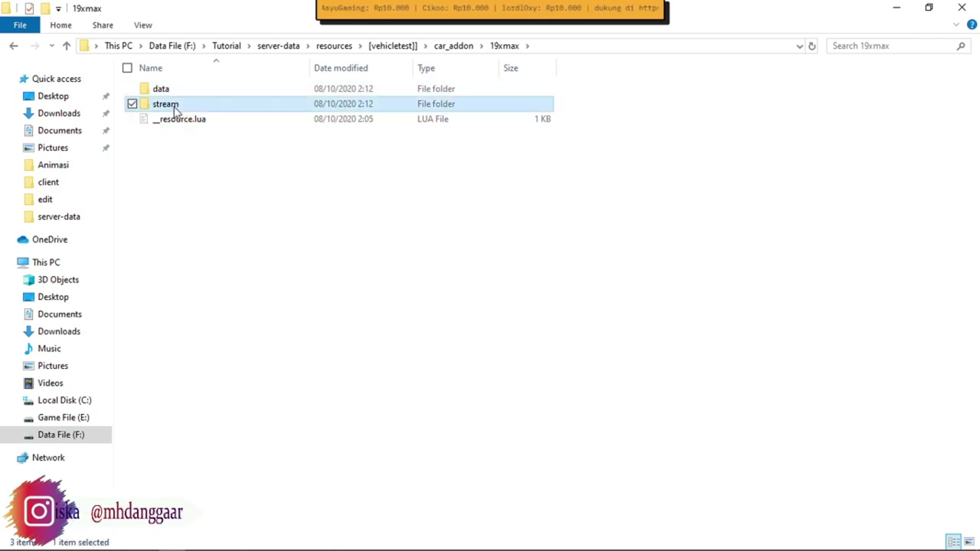
{"action": "left_click", "coordinate": [175, 109]}
{"action": "type", "text": "19xmax"}
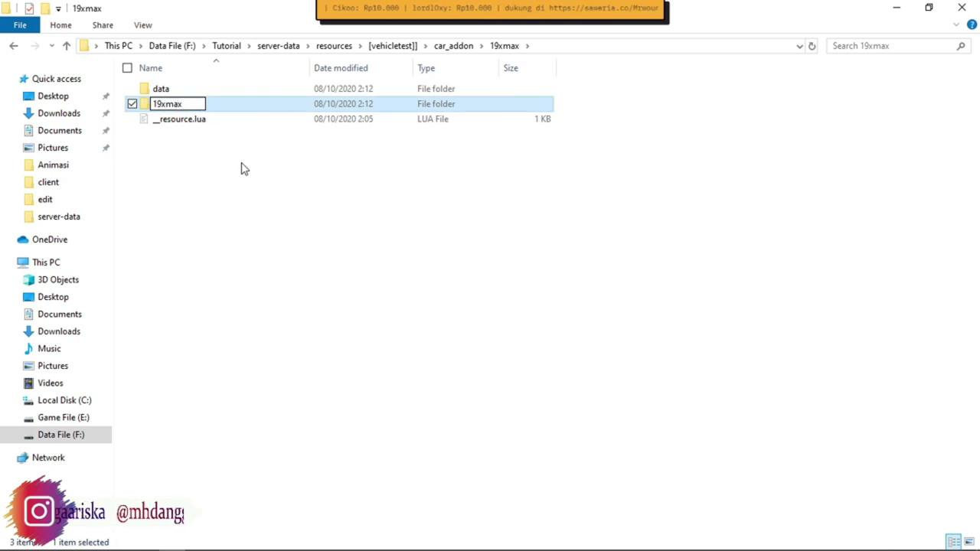
{"action": "key", "text": "Return"}
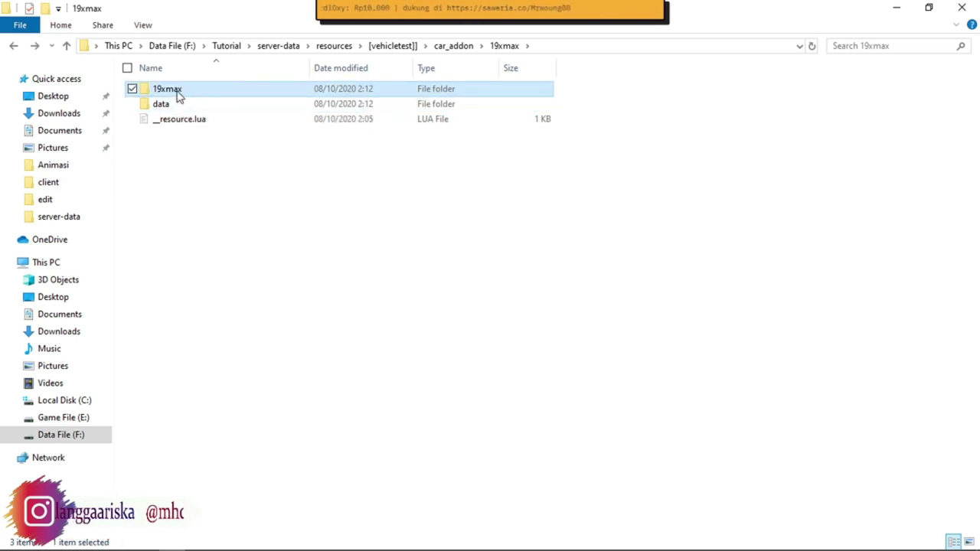
- Move the renamed 19xmax subfolder into car_addon's stream folder
{"action": "left_click", "coordinate": [453, 46]}
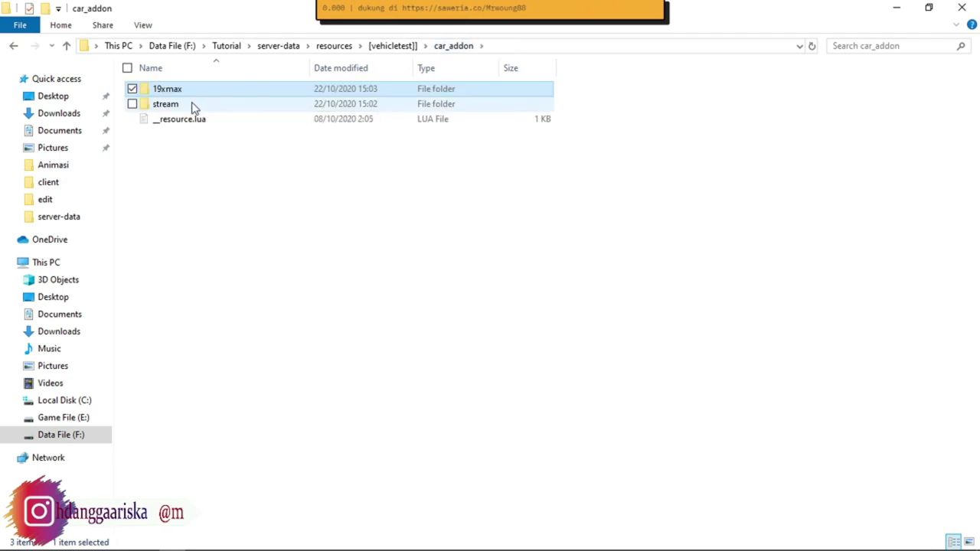
{"action": "double_click", "coordinate": [194, 107]}
{"action": "key", "text": "ctrl+v"}
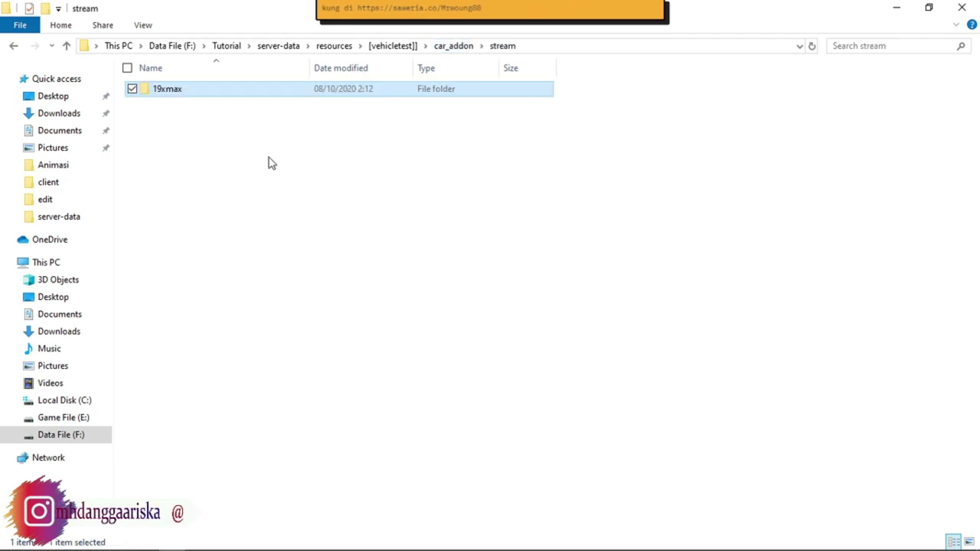
{"action": "left_click", "coordinate": [268, 163]}
- Open the __resource.lua file of car_addon's 19xmax folder in Visual Studio Code
{"action": "left_click", "coordinate": [453, 45]}
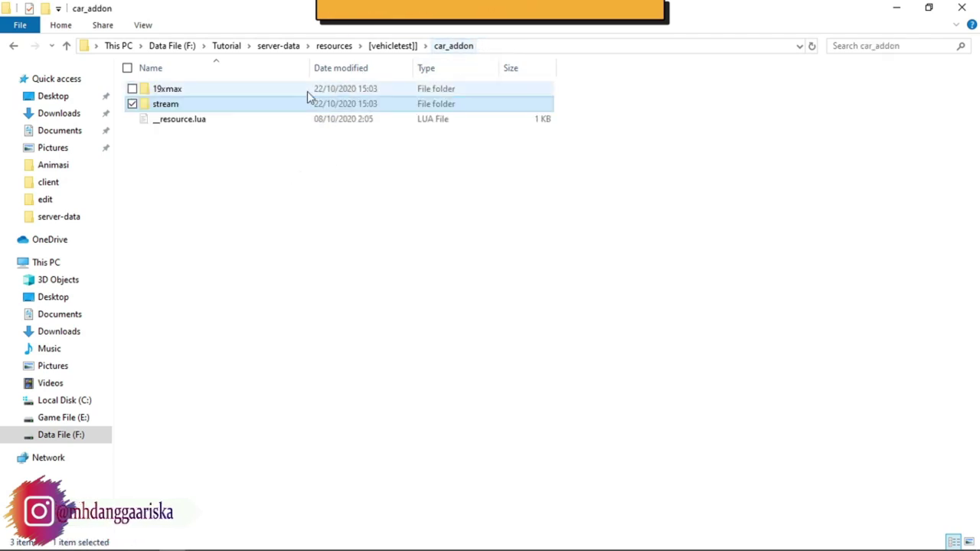
{"action": "left_click", "coordinate": [168, 90]}
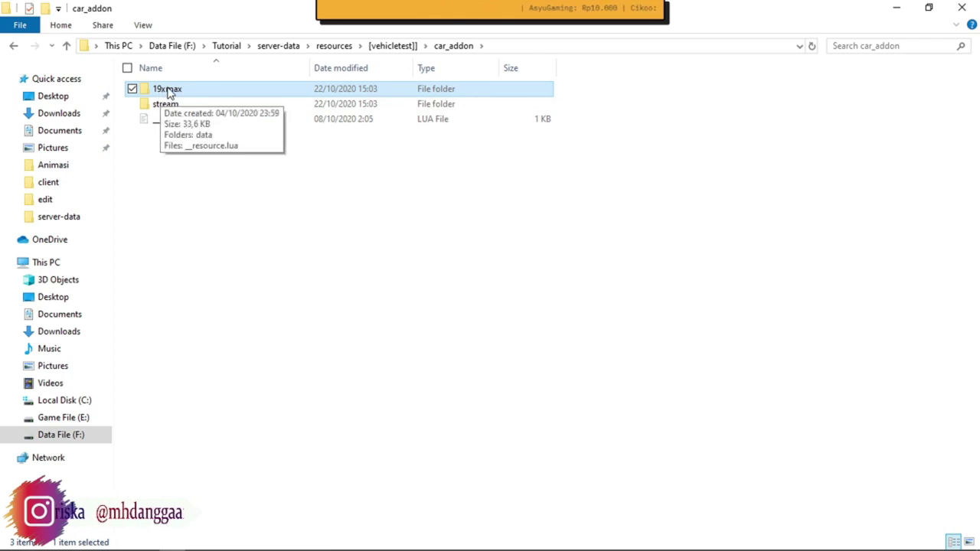
{"action": "double_click", "coordinate": [165, 92]}
{"action": "left_click", "coordinate": [171, 93]}
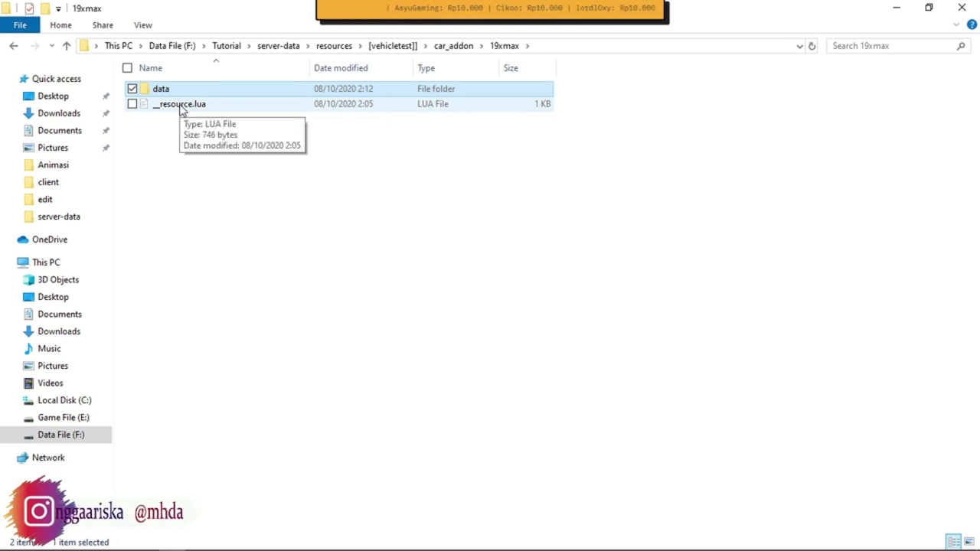
{"action": "double_click", "coordinate": [182, 105]}
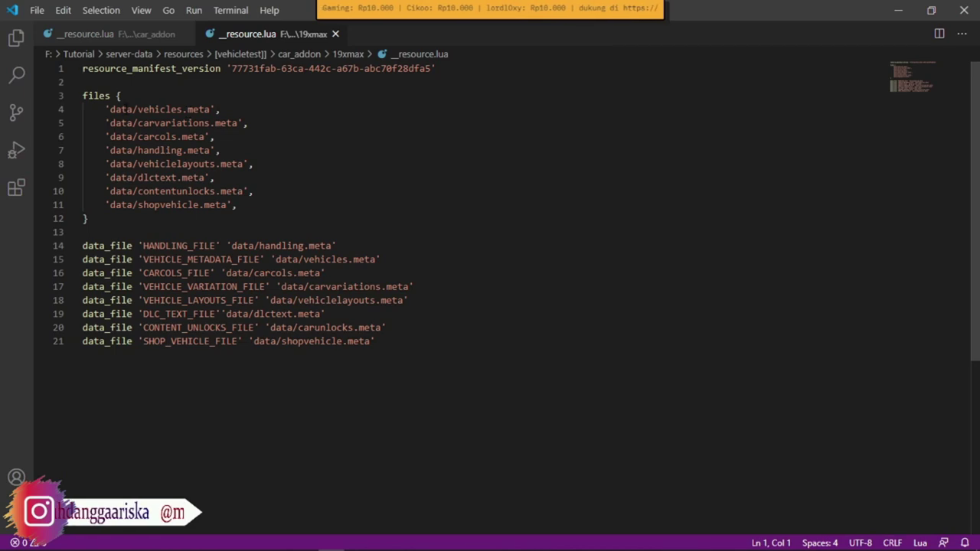
- In the files list, replace the data folder with 19xmax in the vehicles, carvariations, carcols and handling.meta paths
{"action": "double_click", "coordinate": [120, 109]}
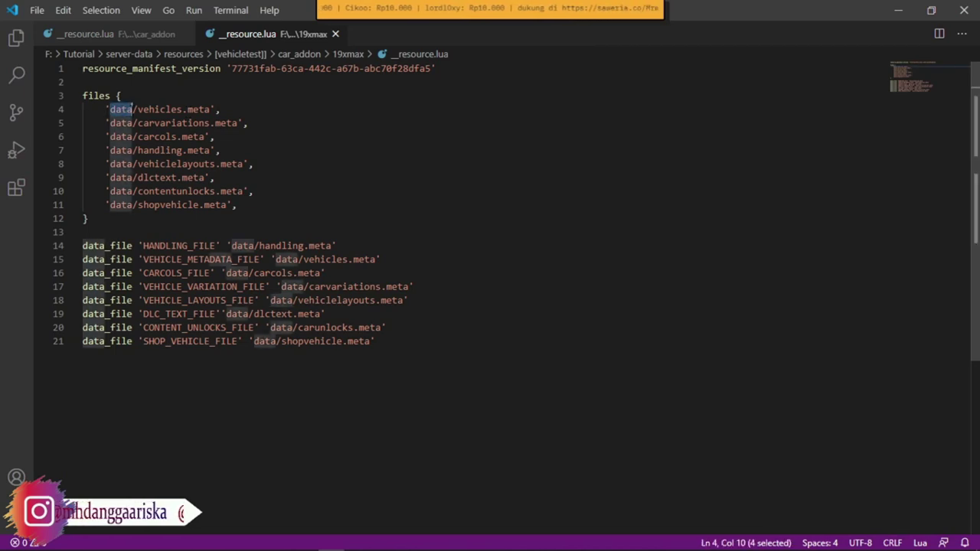
{"action": "type", "text": "19x"}
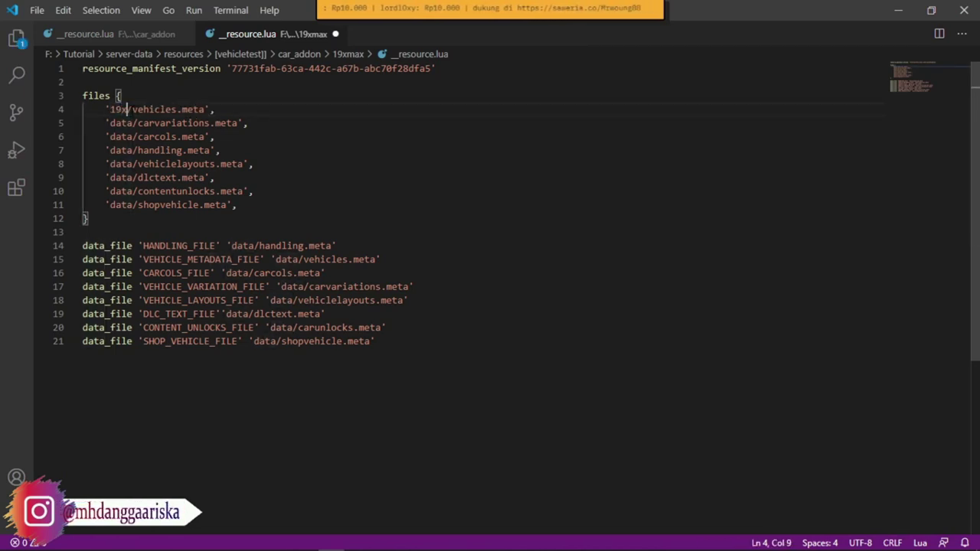
{"action": "type", "text": "max"}
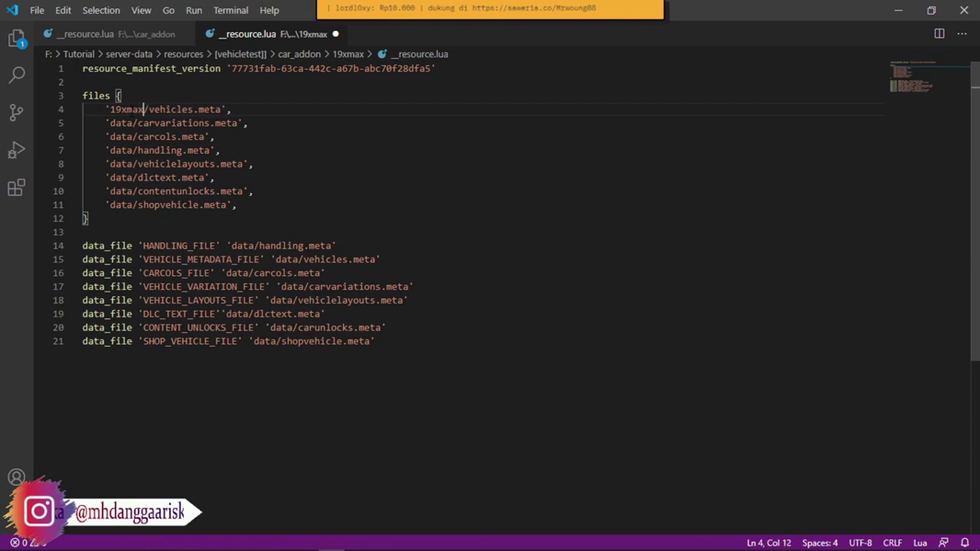
{"action": "double_click", "coordinate": [130, 109]}
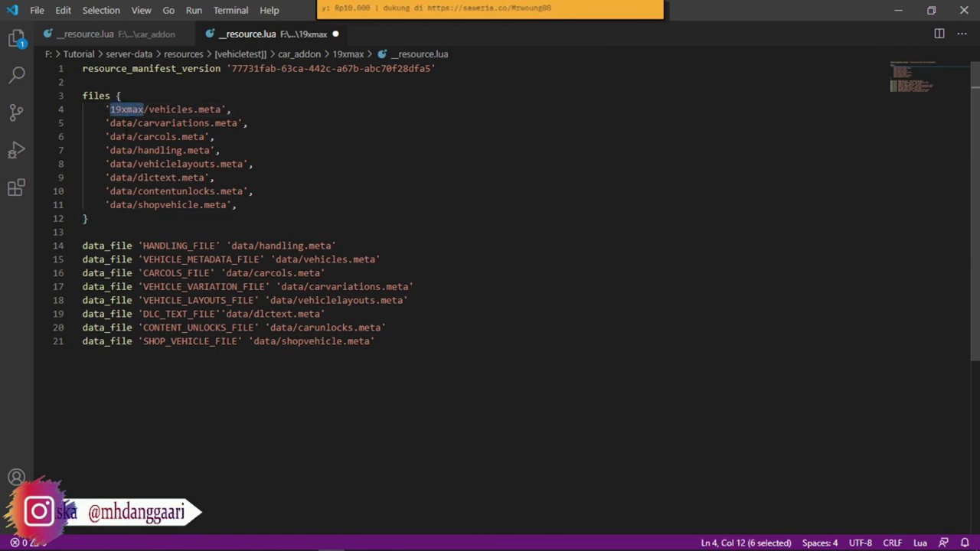
{"action": "key", "text": "ctrl+c"}
{"action": "double_click", "coordinate": [121, 123]}
{"action": "key", "text": "ctrl+v"}
{"action": "double_click", "coordinate": [121, 136]}
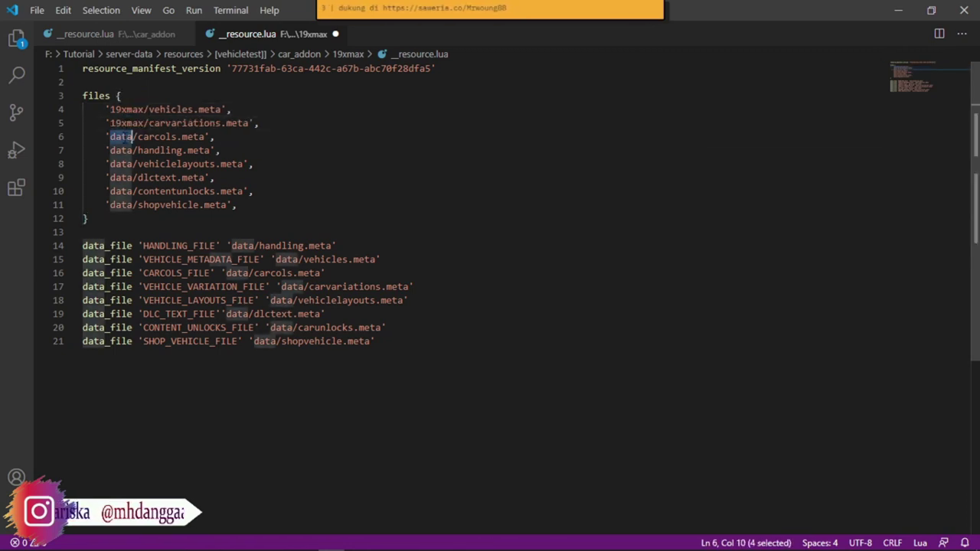
{"action": "key", "text": "ctrl+v"}
{"action": "double_click", "coordinate": [132, 150]}
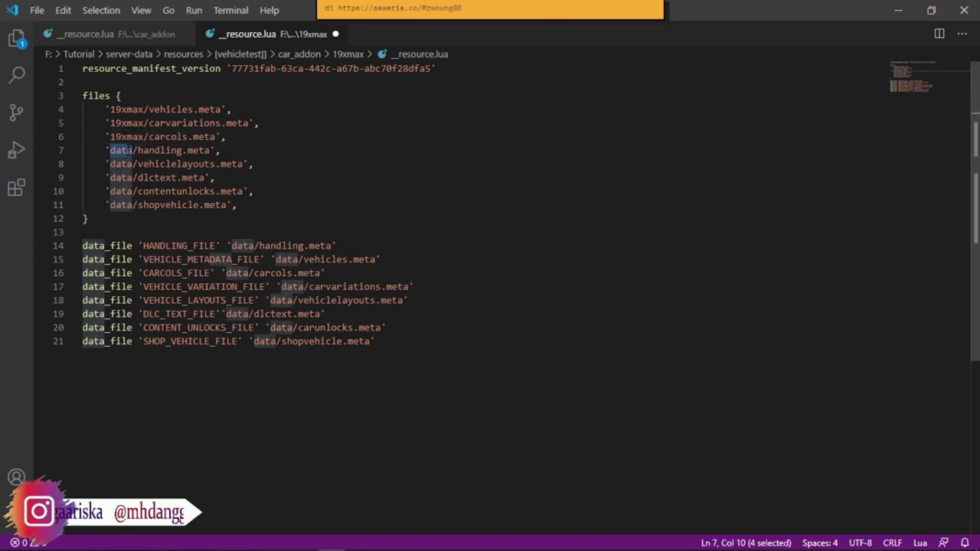
{"action": "key", "text": "ctrl+v"}
- In the files list, replace the data folder with 19xmax in the vehiclelayouts, dlctext, contentunlocks and shopvehicle.meta paths
{"action": "double_click", "coordinate": [121, 164]}
{"action": "key", "text": "ctrl+v"}
{"action": "left_click", "coordinate": [121, 164]}
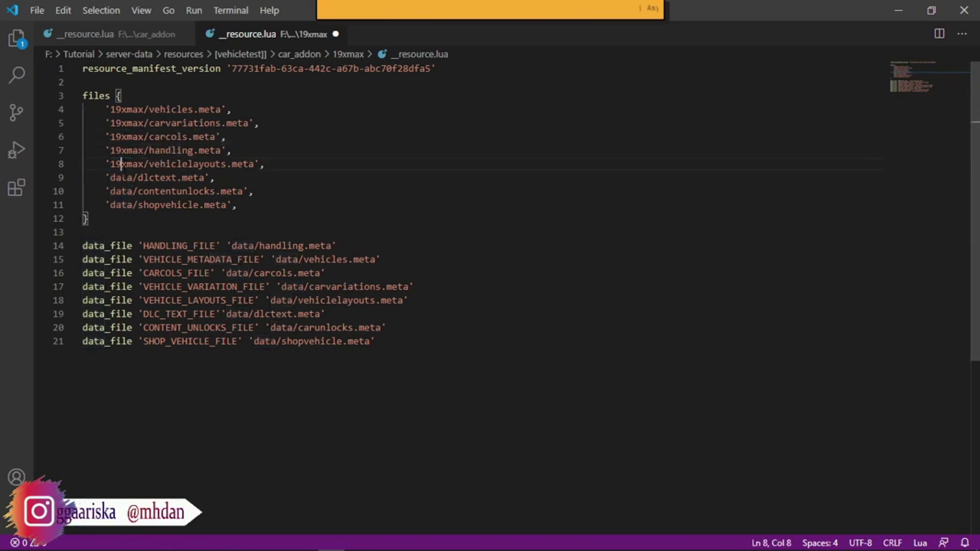
{"action": "double_click", "coordinate": [121, 164]}
{"action": "double_click", "coordinate": [121, 177]}
{"action": "key", "text": "ctrl+v"}
{"action": "double_click", "coordinate": [126, 191]}
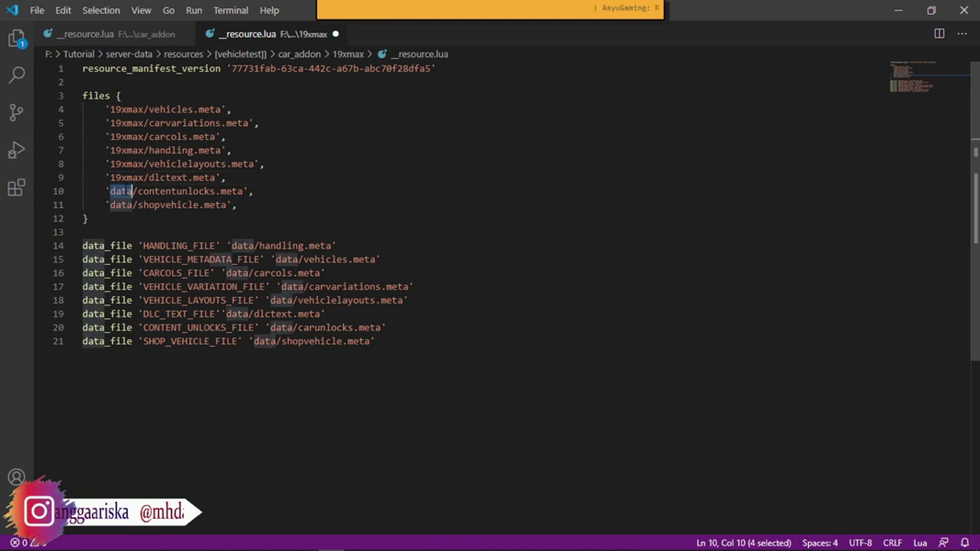
{"action": "key", "text": "ctrl+v"}
{"action": "left_click", "coordinate": [121, 205]}
{"action": "double_click", "coordinate": [121, 206]}
{"action": "key", "text": "ctrl+v"}
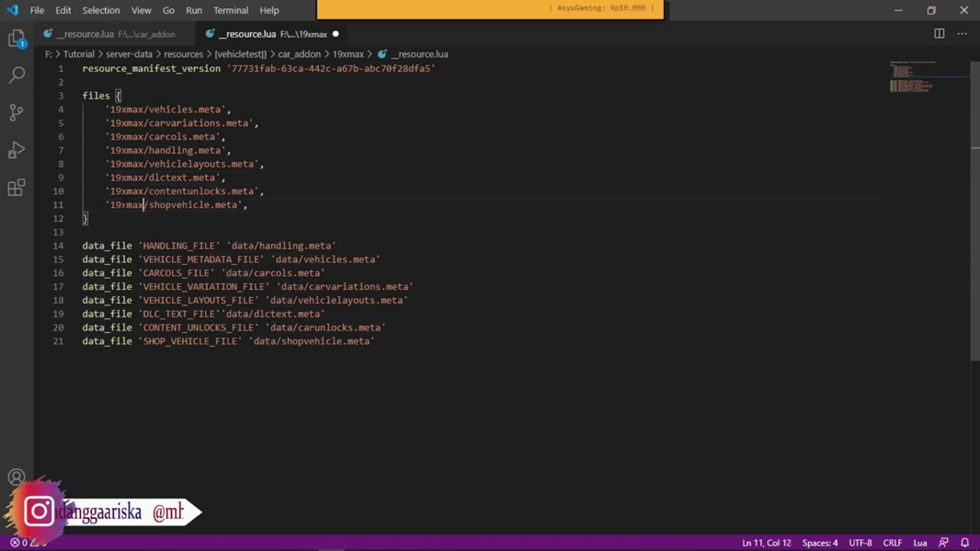
- In the data_file lines, change the path folder to 19xmax for handling, vehicles, carcols and carvariations.meta
{"action": "left_click", "coordinate": [99, 246]}
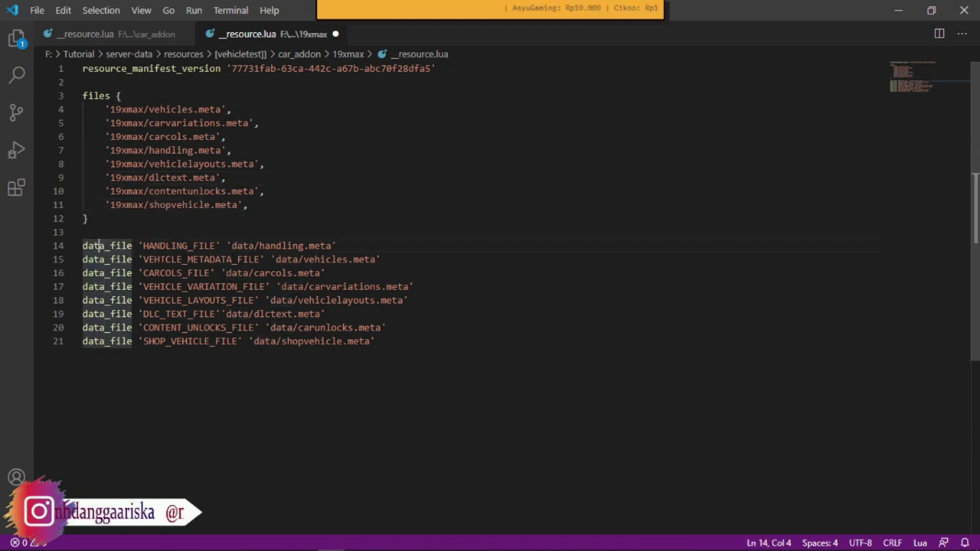
{"action": "double_click", "coordinate": [242, 246]}
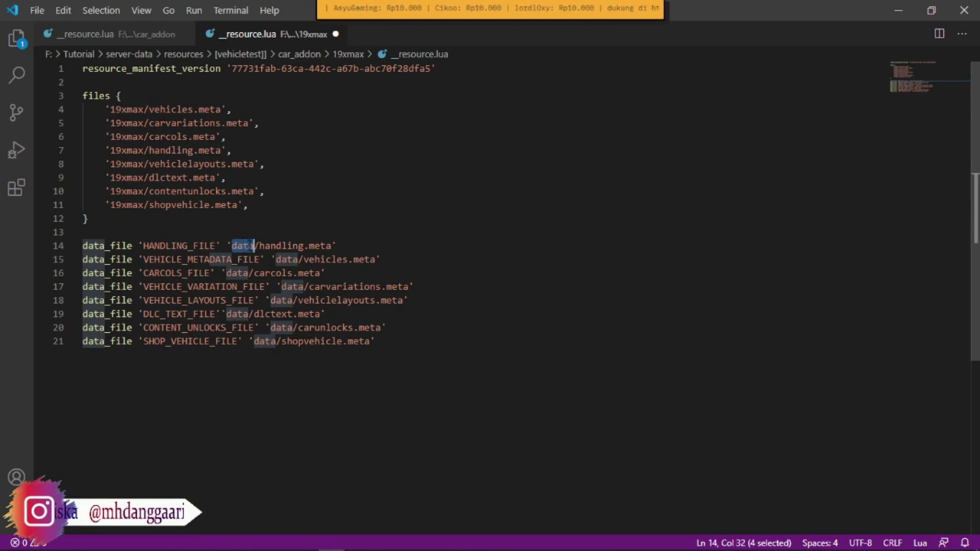
{"action": "type", "text": "19xmax"}
{"action": "double_click", "coordinate": [287, 259]}
{"action": "type", "text": "19xmax"}
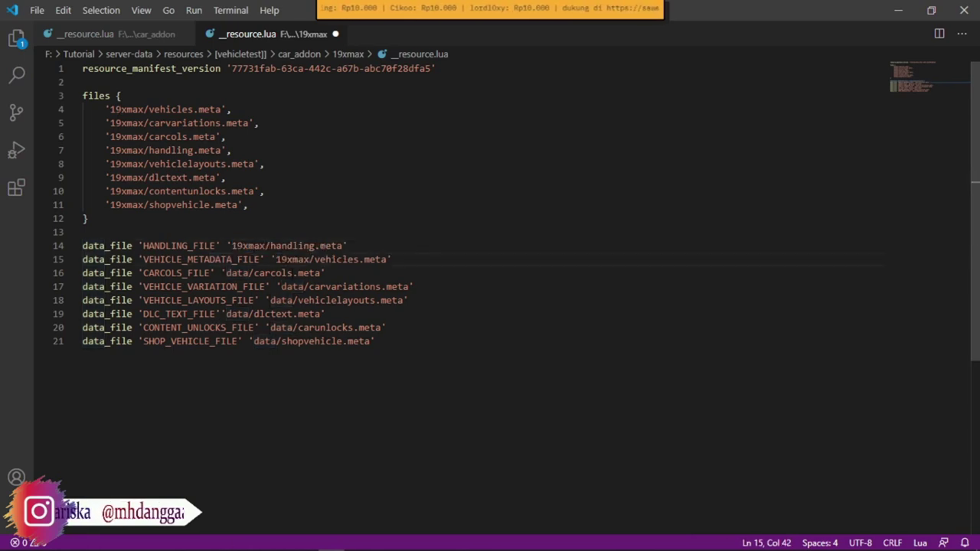
{"action": "double_click", "coordinate": [238, 273]}
{"action": "type", "text": "19xmax"}
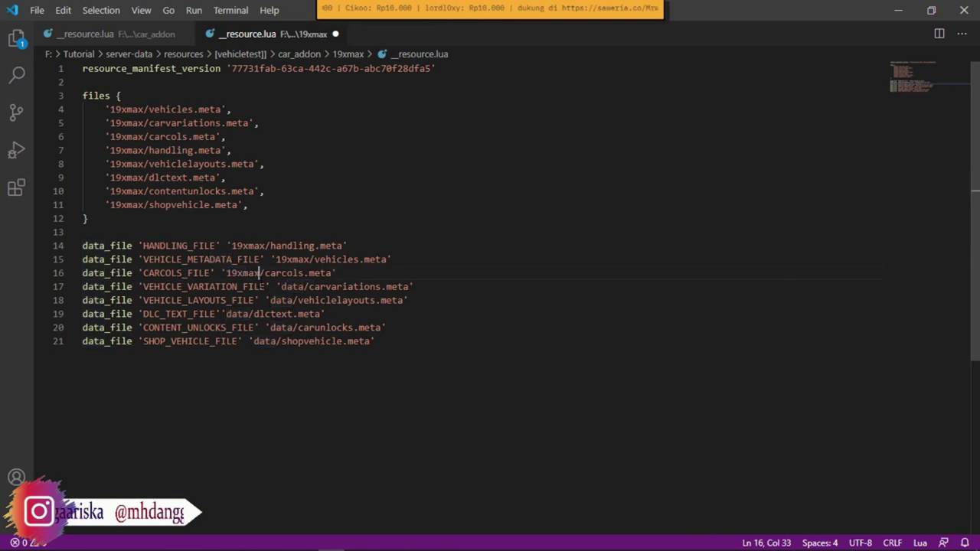
{"action": "double_click", "coordinate": [298, 287]}
{"action": "type", "text": "19xmax"}
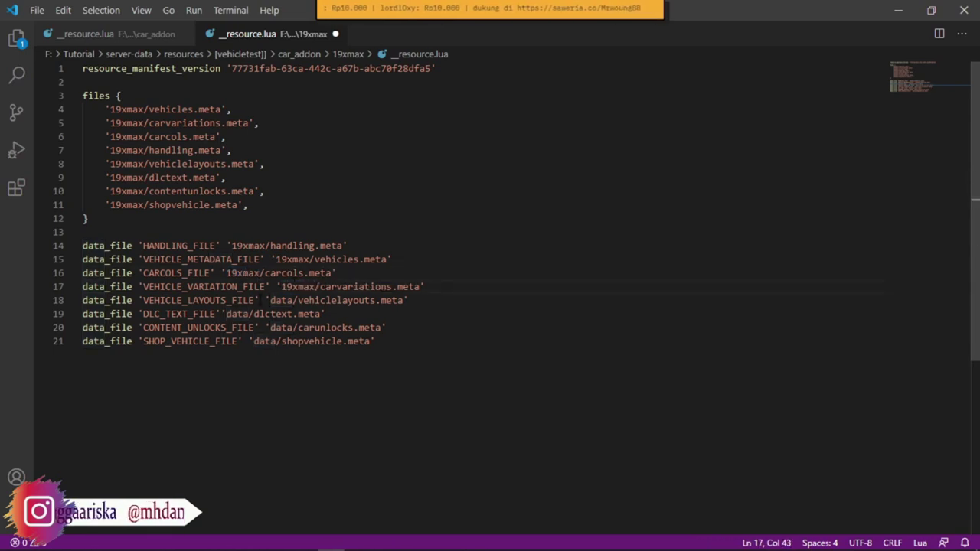
- In the data_file lines, change the path folder to 19xmax for vehiclelayouts, dlctext, carunlocks and shopvehicle.meta
{"action": "double_click", "coordinate": [288, 300]}
{"action": "type", "text": "19xmax"}
{"action": "left_click", "coordinate": [242, 314]}
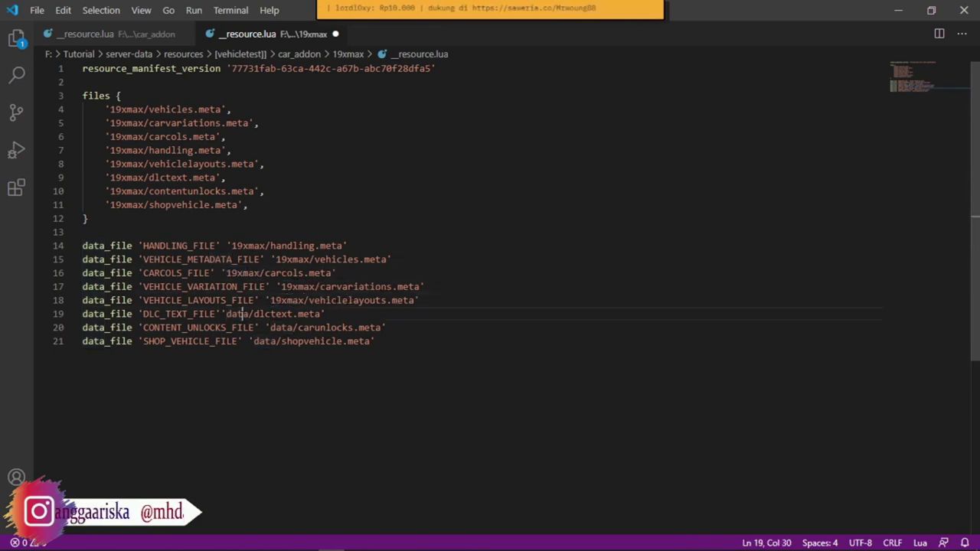
{"action": "double_click", "coordinate": [243, 314]}
{"action": "type", "text": "19xmax"}
{"action": "double_click", "coordinate": [285, 328]}
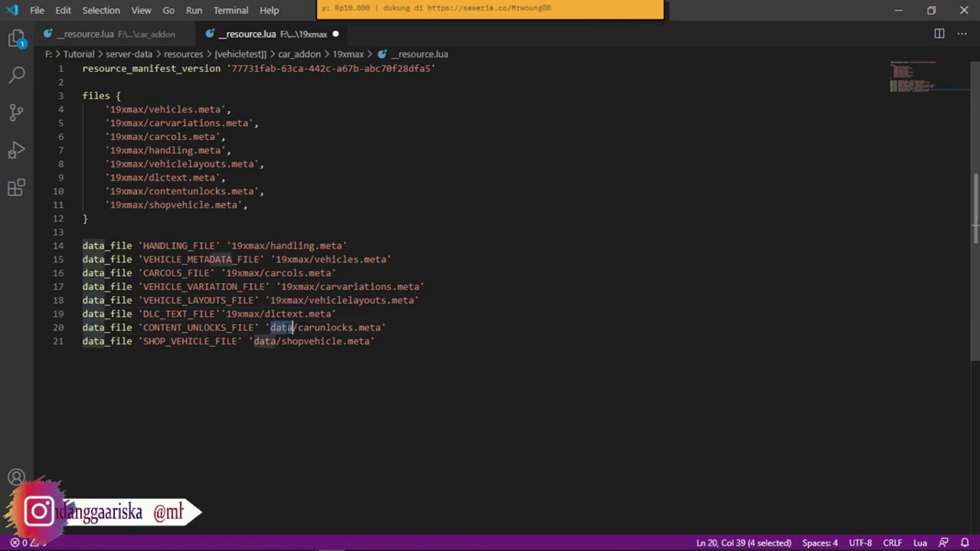
{"action": "type", "text": "19xmax"}
{"action": "left_click", "coordinate": [264, 342]}
{"action": "double_click", "coordinate": [265, 341]}
{"action": "type", "text": "19xmax"}
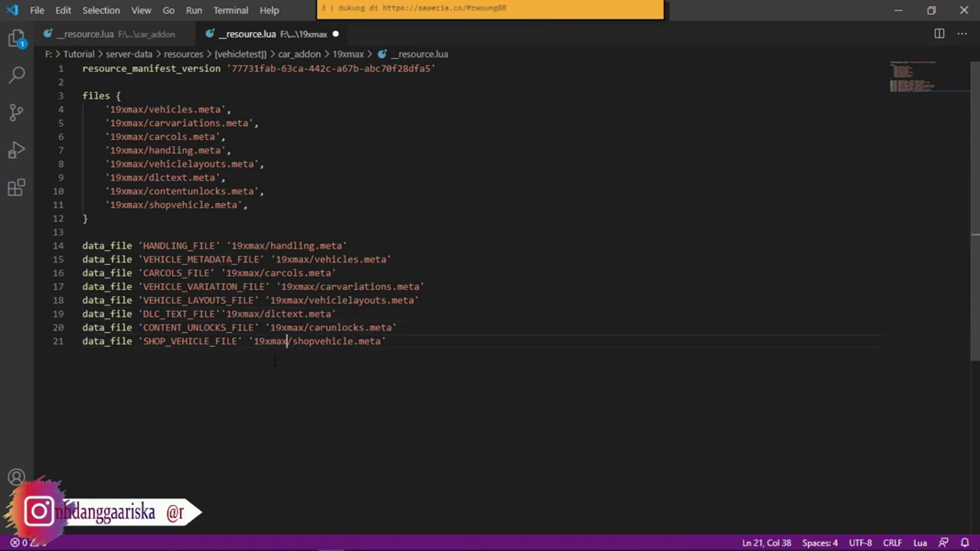
{"action": "left_click", "coordinate": [294, 403]}
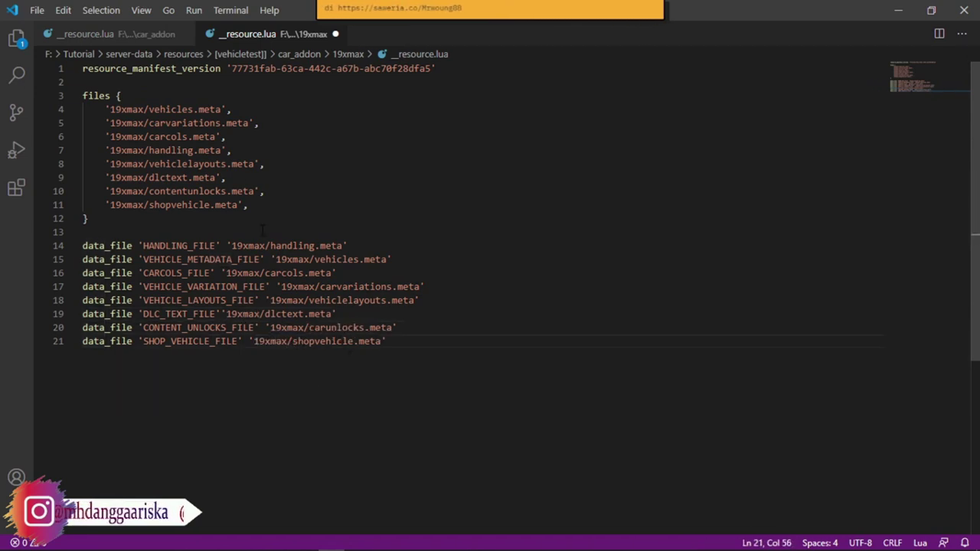
- Move the eight 19xmax entries of the files list into car_addon's __resource.lua, replacing its data entries
{"action": "left_click_drag", "start_coordinate": [264, 210], "coordinate": [76, 112]}
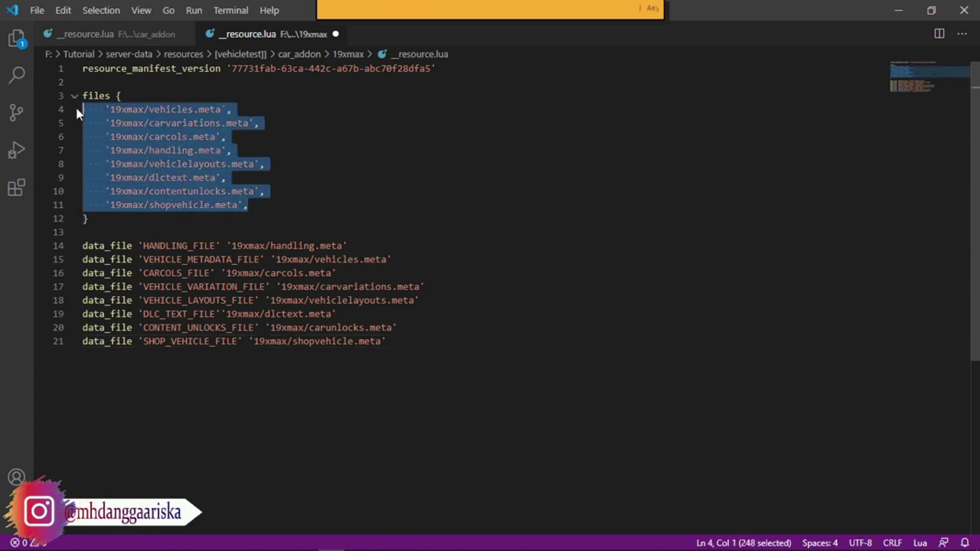
{"action": "key", "text": "BackSpace"}
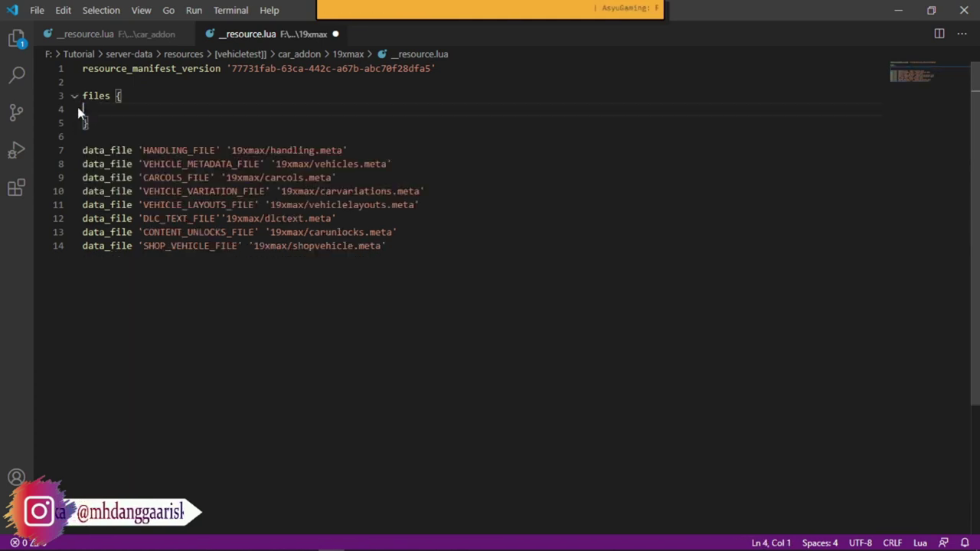
{"action": "left_click", "coordinate": [127, 34]}
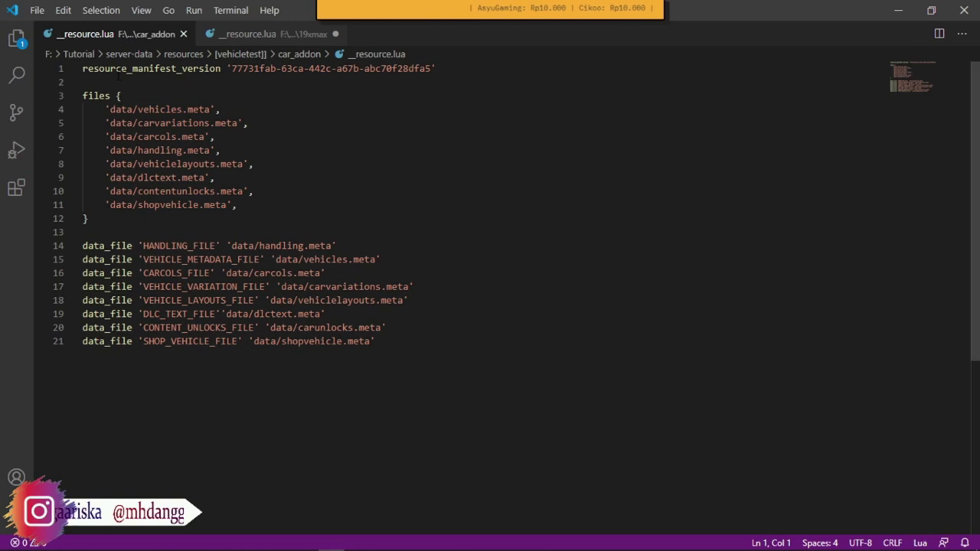
{"action": "left_click_drag", "start_coordinate": [245, 205], "coordinate": [86, 113]}
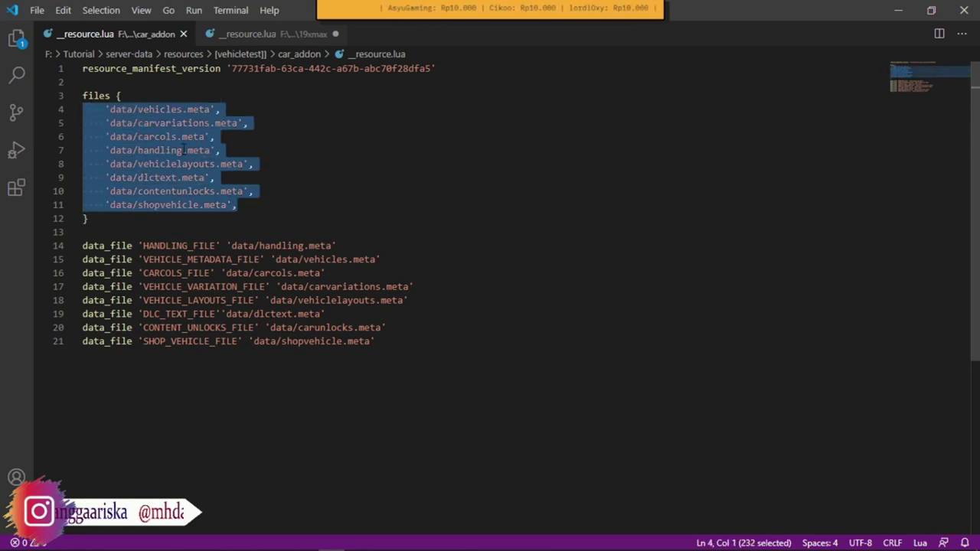
{"action": "key", "text": "BackSpace"}
{"action": "key", "text": "ctrl+v"}
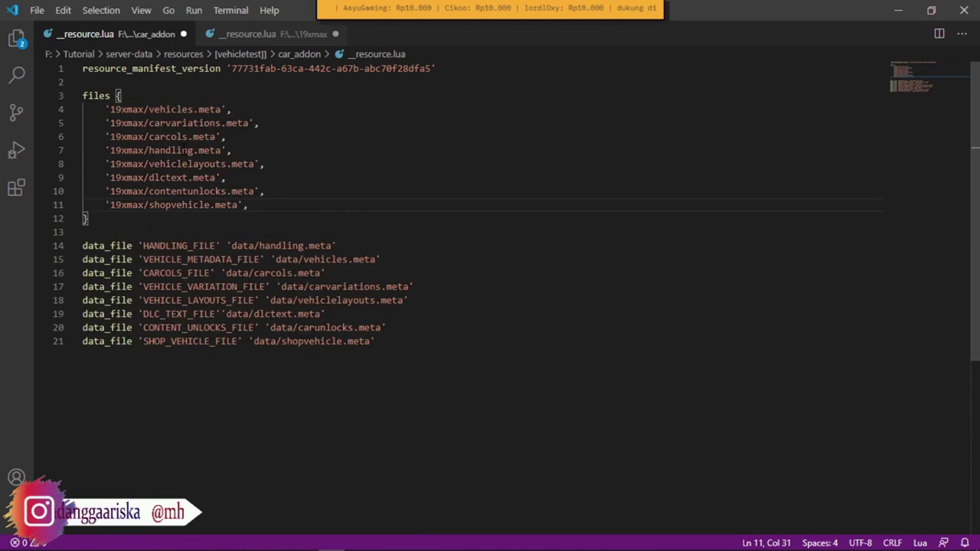
- Move the 19xmax data_file lines into car_addon's __resource.lua in place of its existing data_file lines, and save that file
{"action": "left_click", "coordinate": [274, 38]}
{"action": "left_click_drag", "start_coordinate": [386, 246], "coordinate": [81, 152]}
{"action": "key", "text": "ctrl+c"}
{"action": "key", "text": "Delete"}
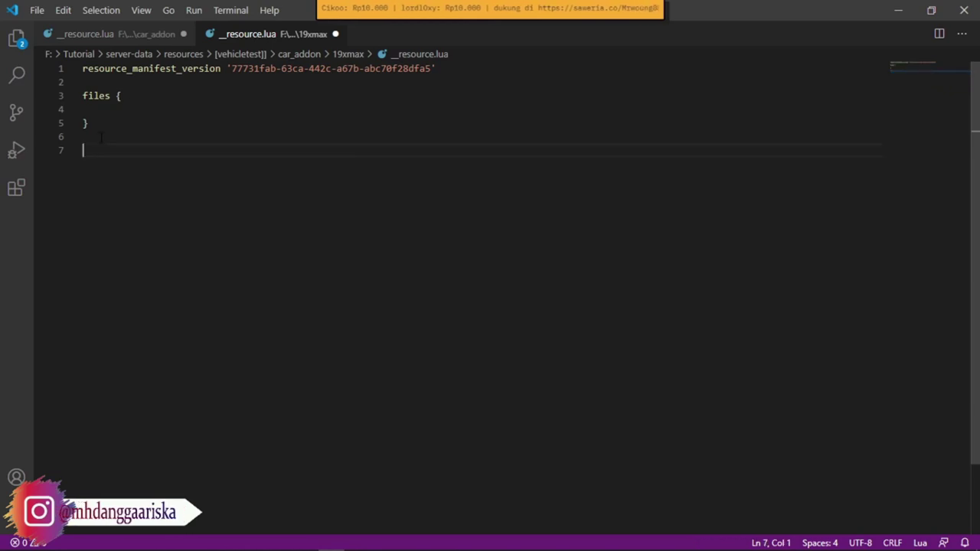
{"action": "left_click", "coordinate": [143, 39]}
{"action": "left_click_drag", "start_coordinate": [376, 341], "coordinate": [83, 252]}
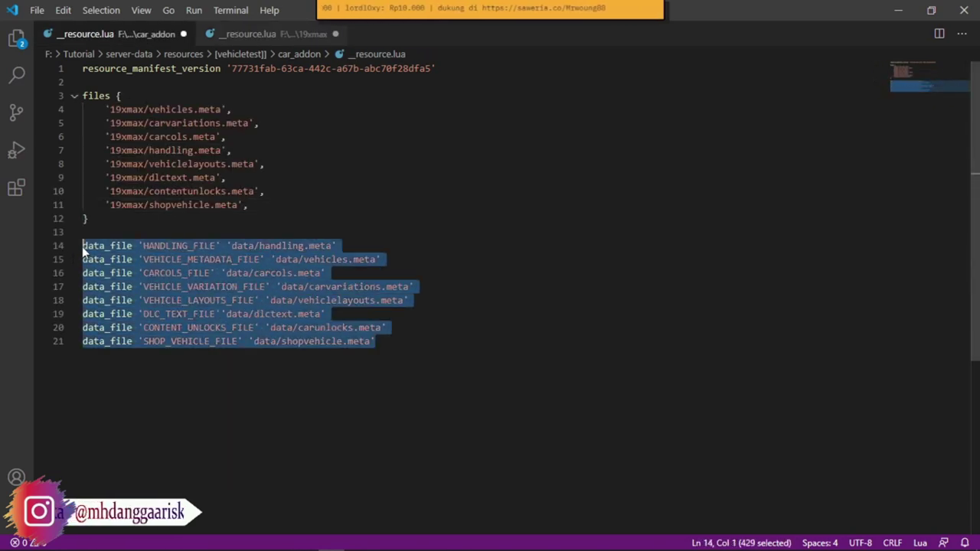
{"action": "key", "text": "ctrl+v"}
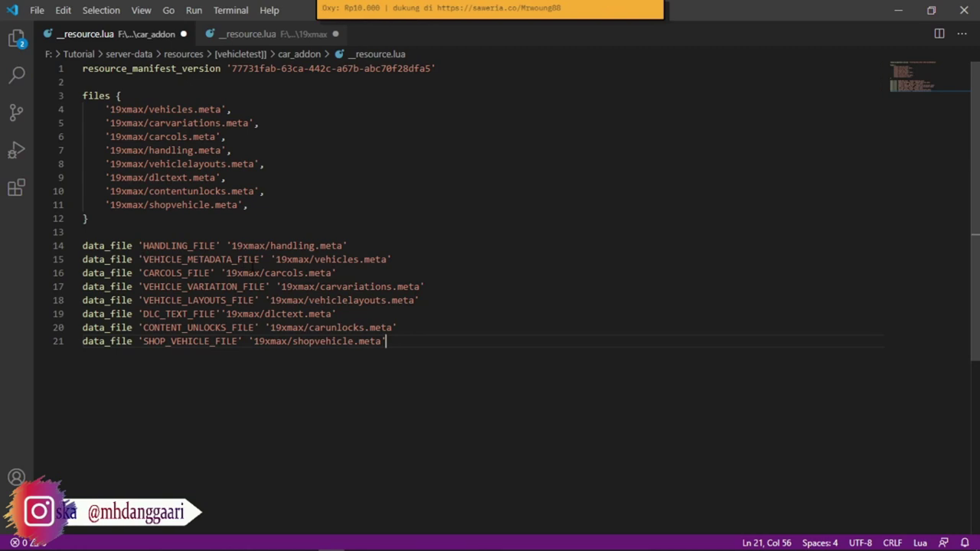
{"action": "key", "text": "ctrl+s"}
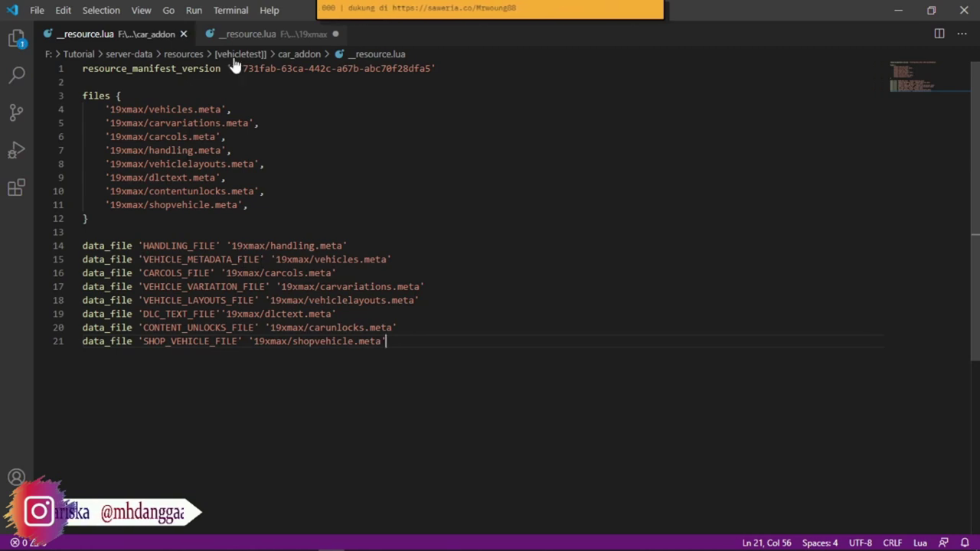
- Close 19xmax's __resource.lua without saving, switch back to File Explorer and select that file in the 19xmax folder
{"action": "left_click", "coordinate": [251, 33]}
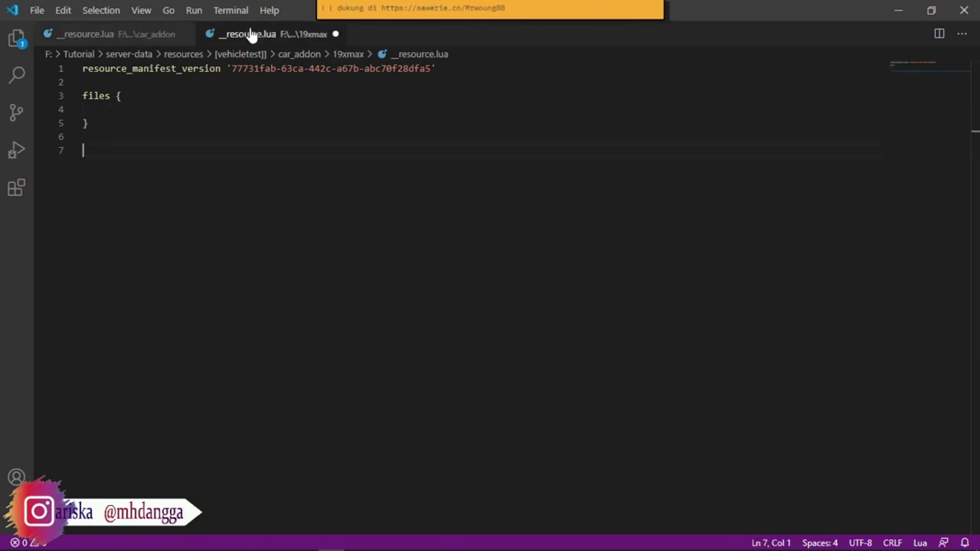
{"action": "left_click", "coordinate": [335, 34]}
{"action": "left_click", "coordinate": [518, 300]}
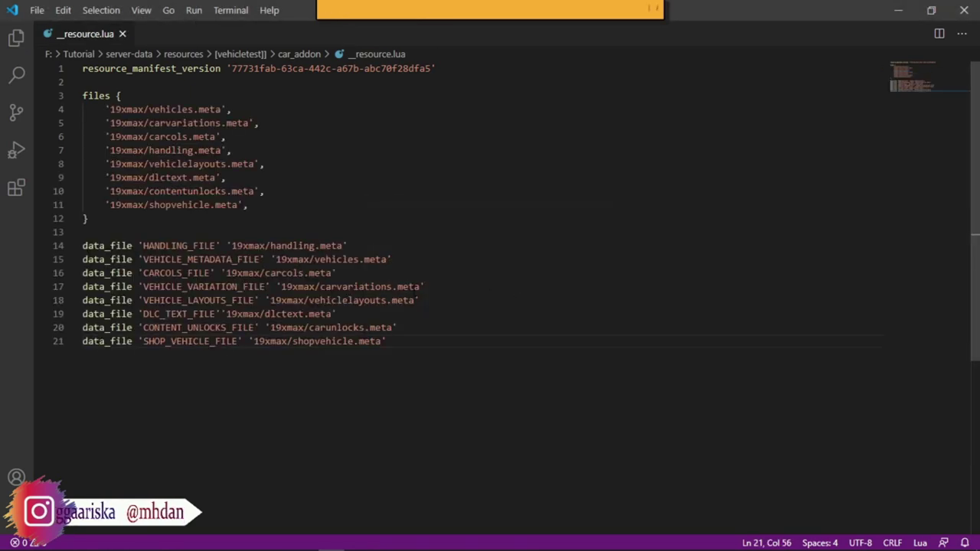
{"action": "mouse_move", "coordinate": [261, 545]}
{"action": "left_click", "coordinate": [173, 540]}
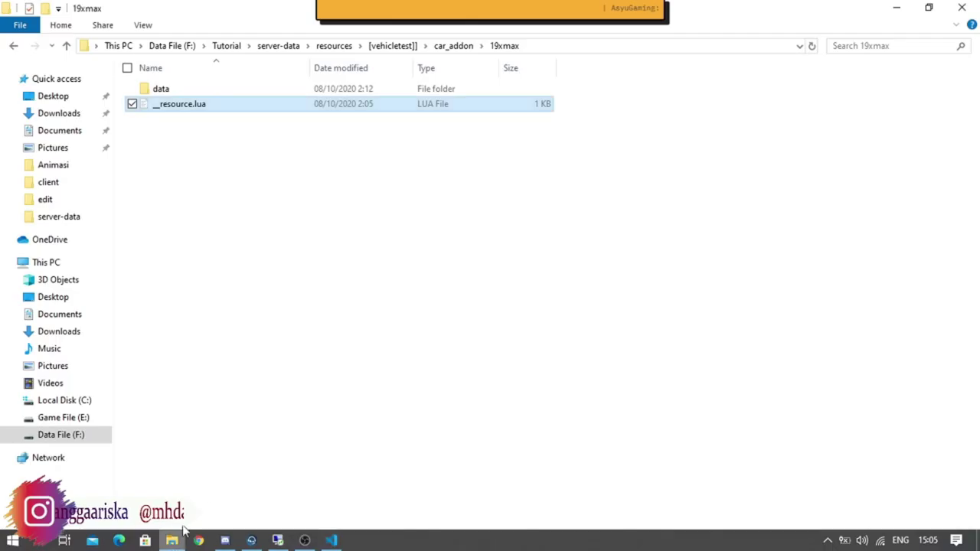
{"action": "left_click", "coordinate": [271, 276]}
{"action": "left_click", "coordinate": [198, 114]}
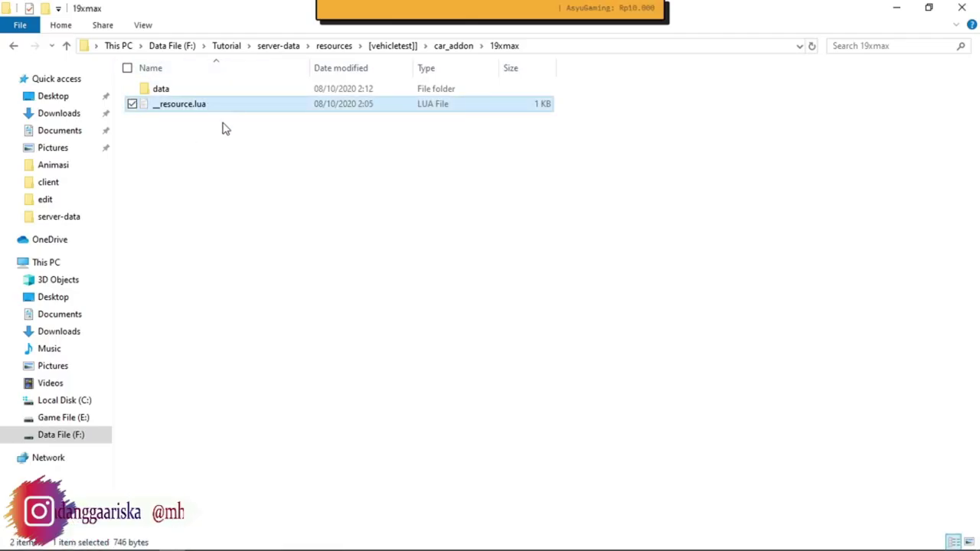
- Delete __resource.lua from the 19xmax folder and move the five .meta files from its data subfolder up into 19xmax
{"action": "key", "text": "Delete"}
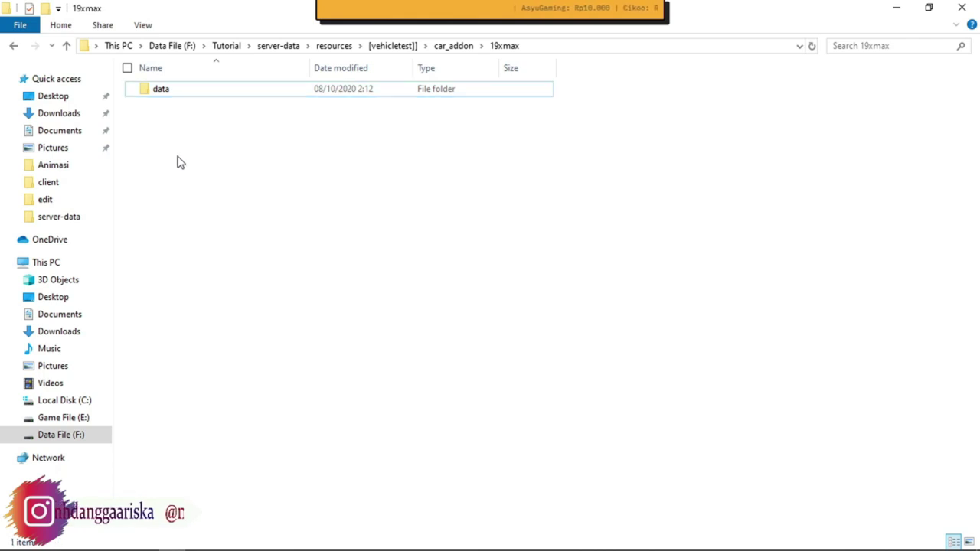
{"action": "left_click", "coordinate": [166, 95]}
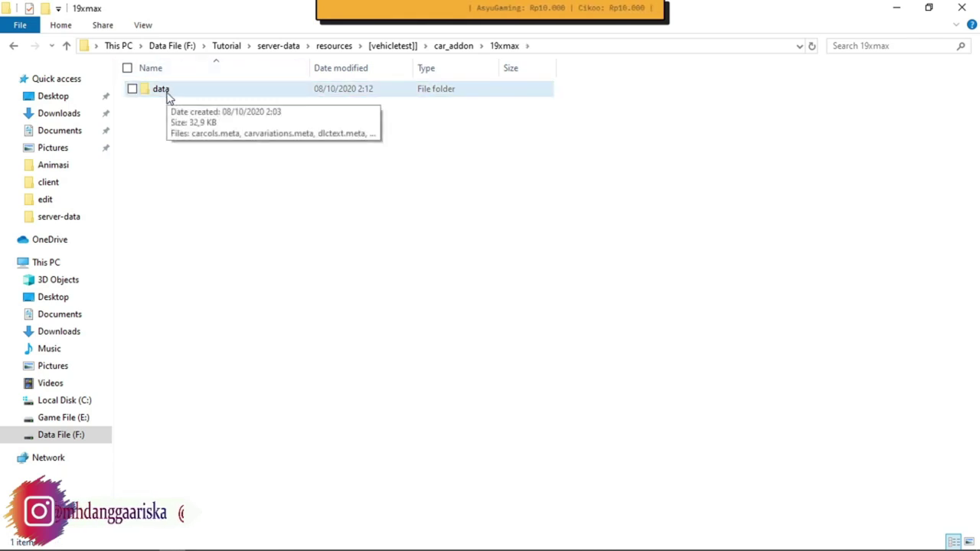
{"action": "double_click", "coordinate": [168, 97]}
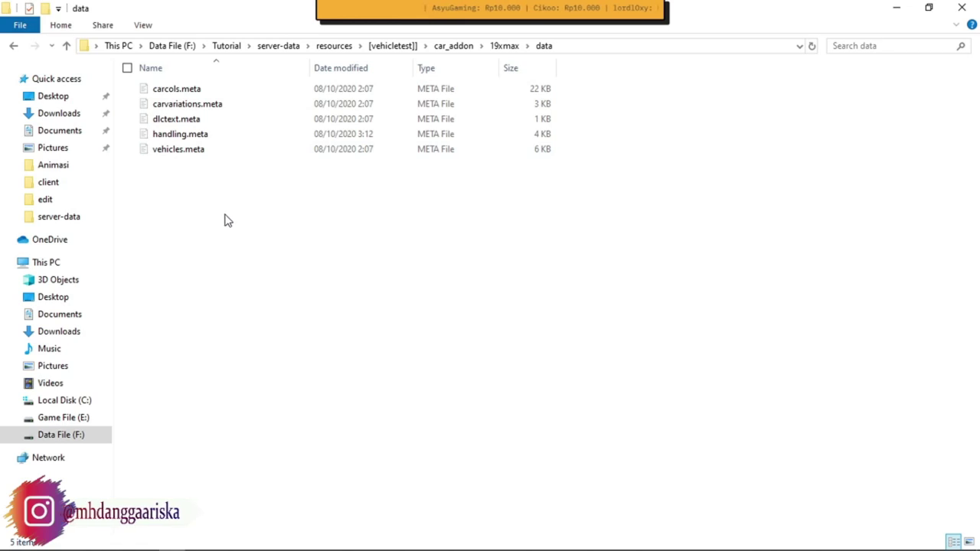
{"action": "left_click_drag", "start_coordinate": [224, 207], "coordinate": [186, 91]}
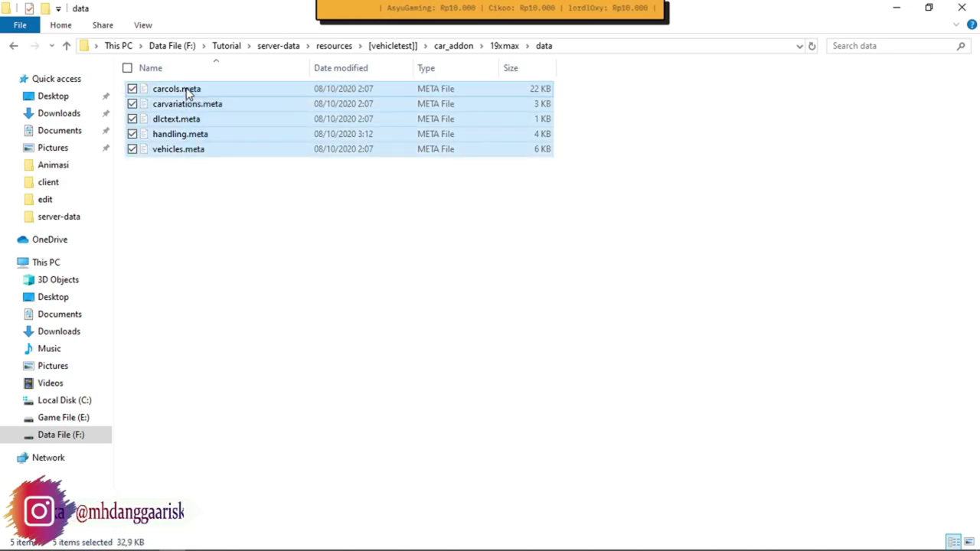
{"action": "key", "text": "alt+Up"}
{"action": "left_click_drag", "start_coordinate": [191, 193], "coordinate": [163, 111]}
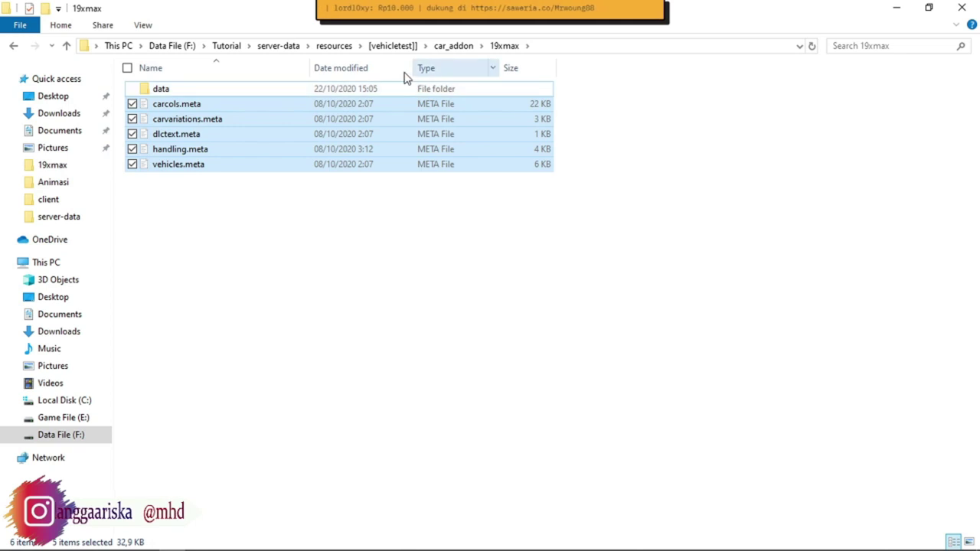
- Delete the emptied data subfolder of 19xmax and return to the car_addon folder
{"action": "left_click", "coordinate": [155, 90]}
{"action": "key", "text": "Delete"}
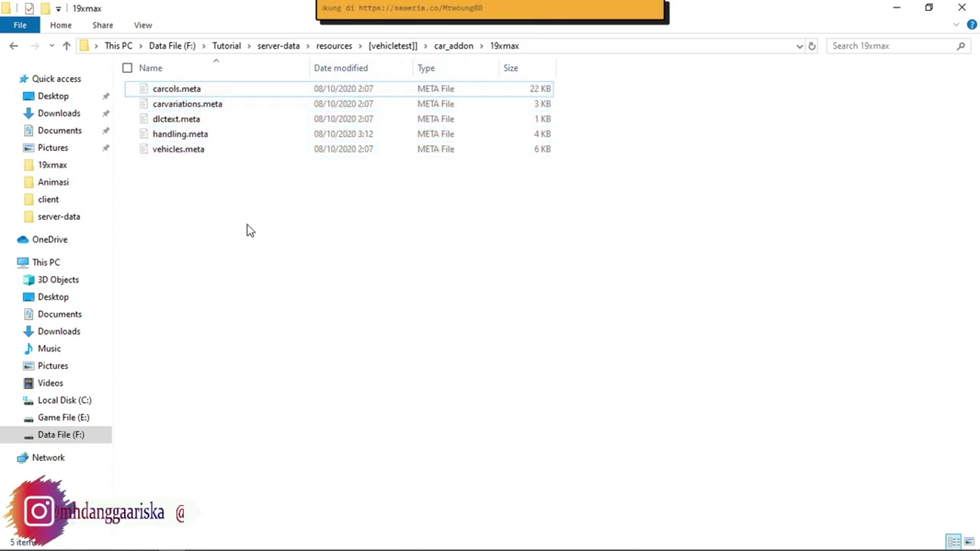
{"action": "left_click", "coordinate": [452, 45]}
{"action": "left_click", "coordinate": [205, 132]}
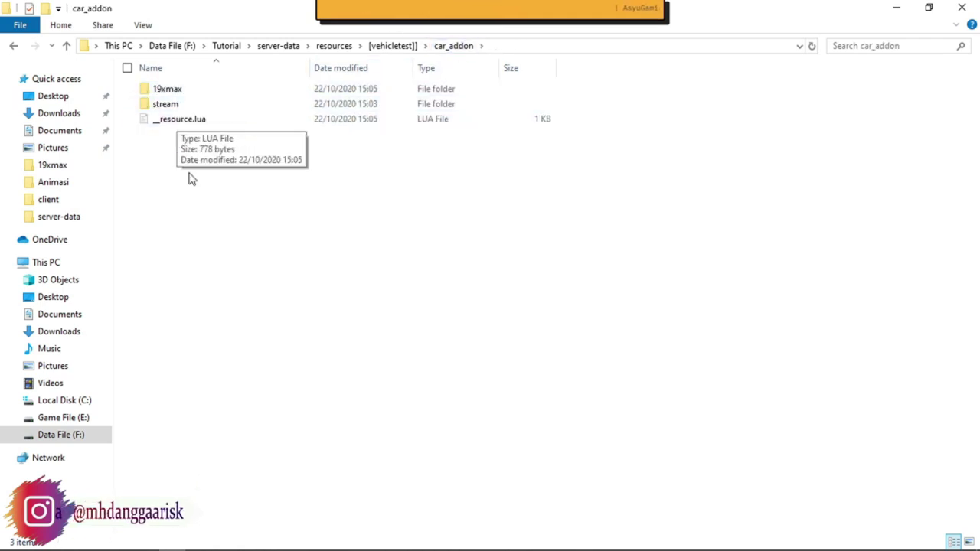
- Move the 911GT3 vehicle folder from [vehicletest]] into the car_addon folder
{"action": "left_click", "coordinate": [394, 46]}
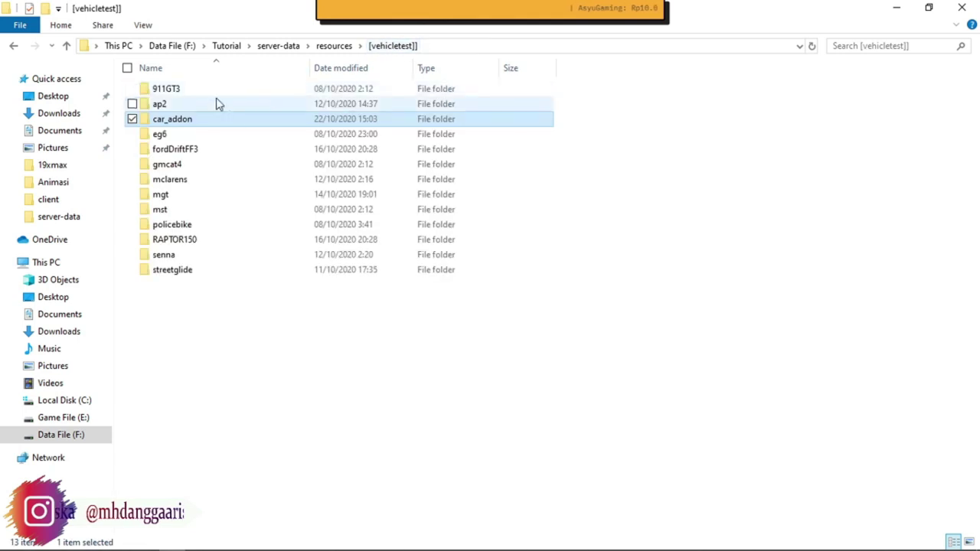
{"action": "left_click", "coordinate": [183, 92]}
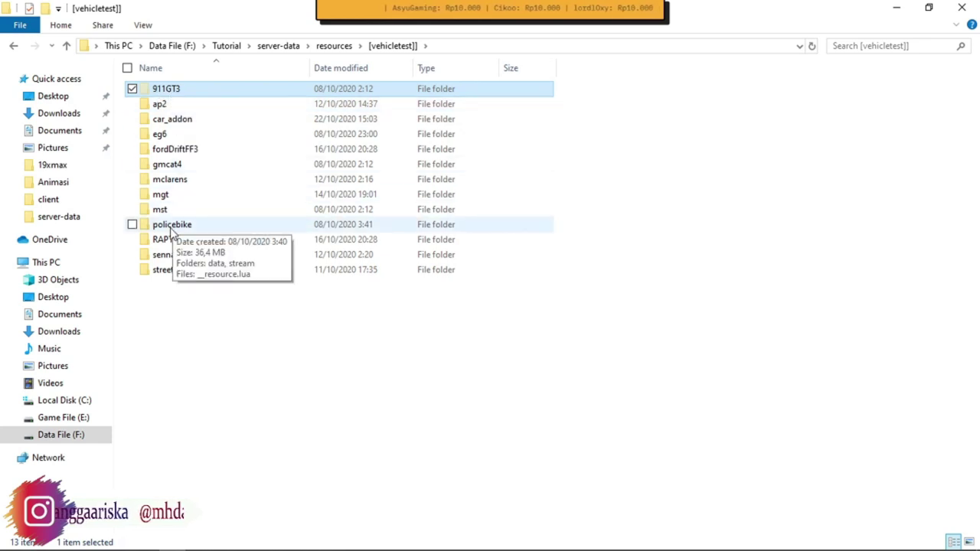
{"action": "left_click", "coordinate": [177, 123]}
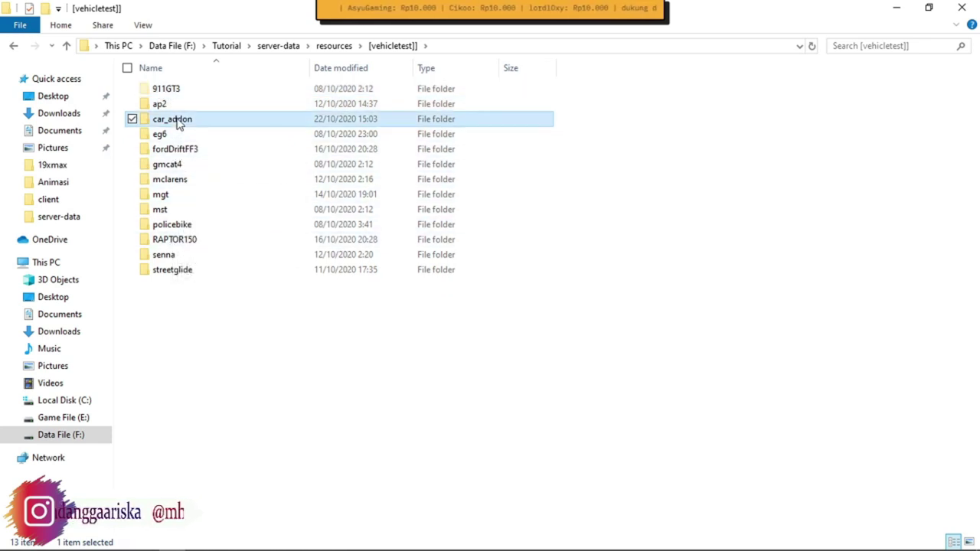
{"action": "double_click", "coordinate": [177, 123]}
{"action": "key", "text": "ctrl+v"}
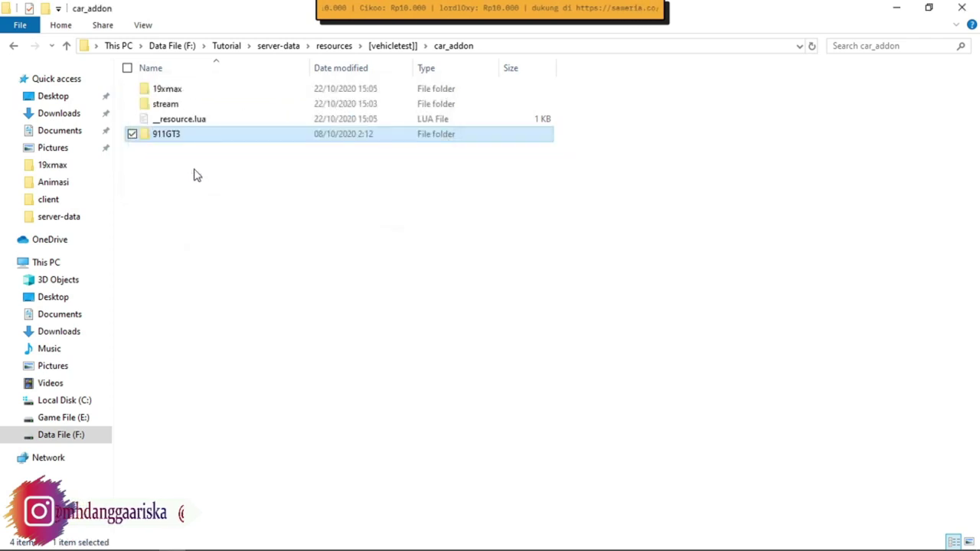
{"action": "left_click", "coordinate": [194, 176]}
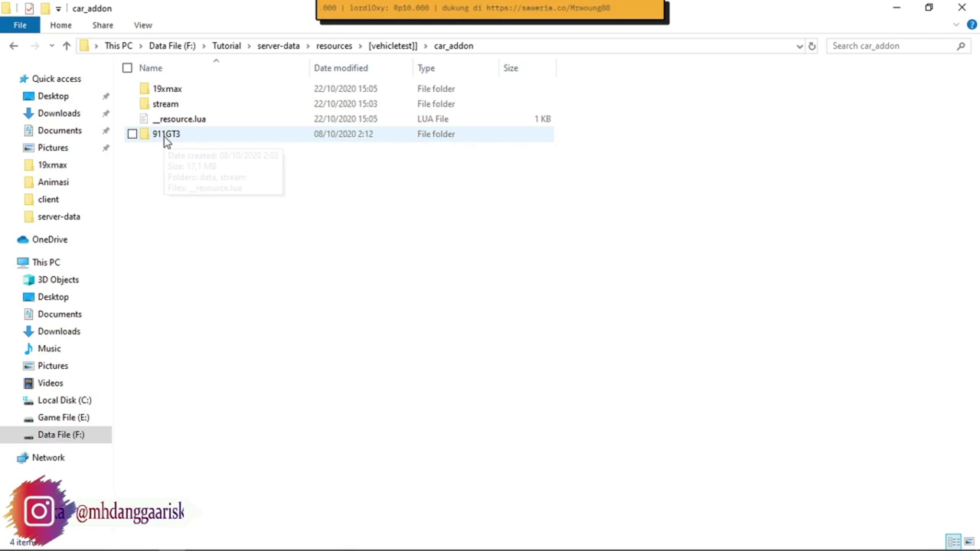
- Inside car_addon's 911GT3 folder, rename the stream subfolder to 911GT3
{"action": "double_click", "coordinate": [164, 140]}
{"action": "left_click", "coordinate": [167, 104]}
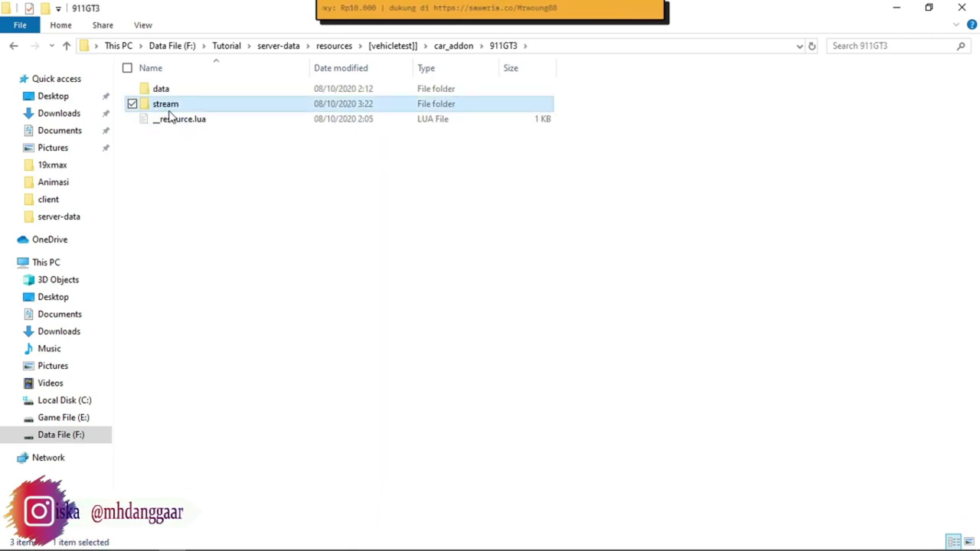
{"action": "key", "text": "F2"}
{"action": "type", "text": "911GT"}
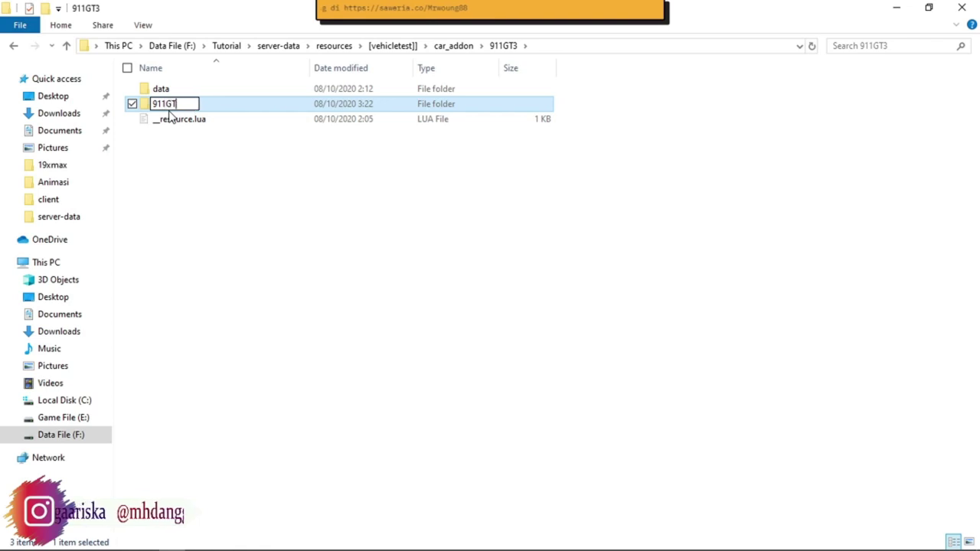
{"action": "type", "text": "3"}
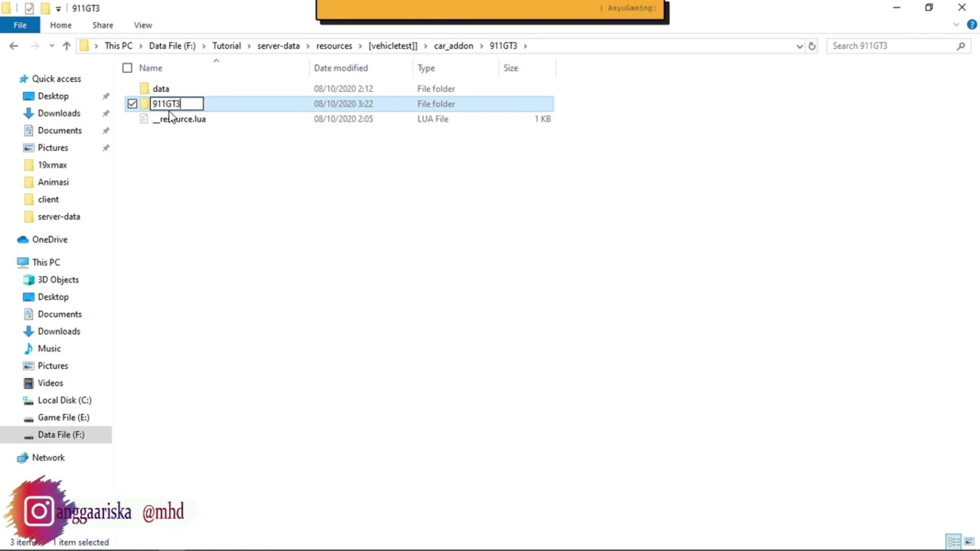
{"action": "key", "text": "Return"}
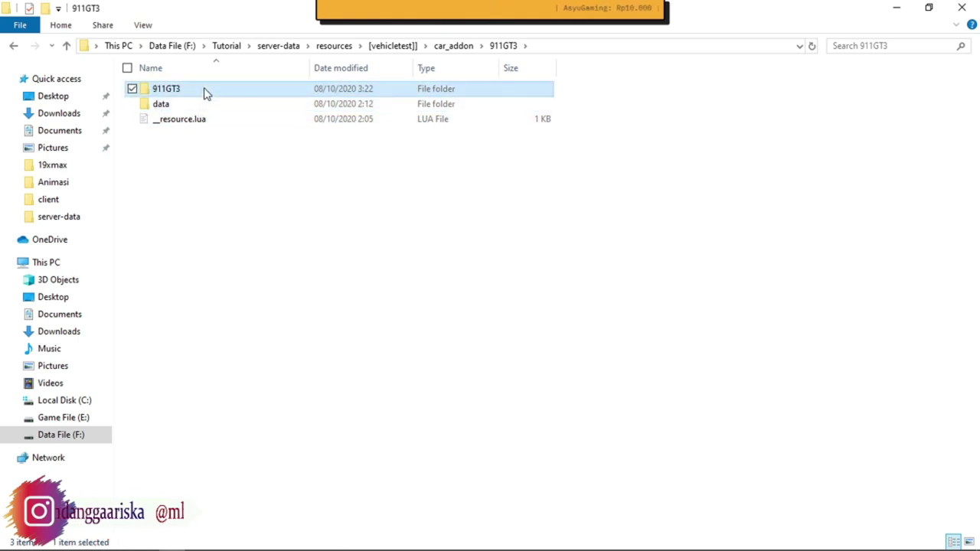
- Move the renamed 911GT3 subfolder into car_addon's shared stream folder
{"action": "left_click", "coordinate": [454, 46]}
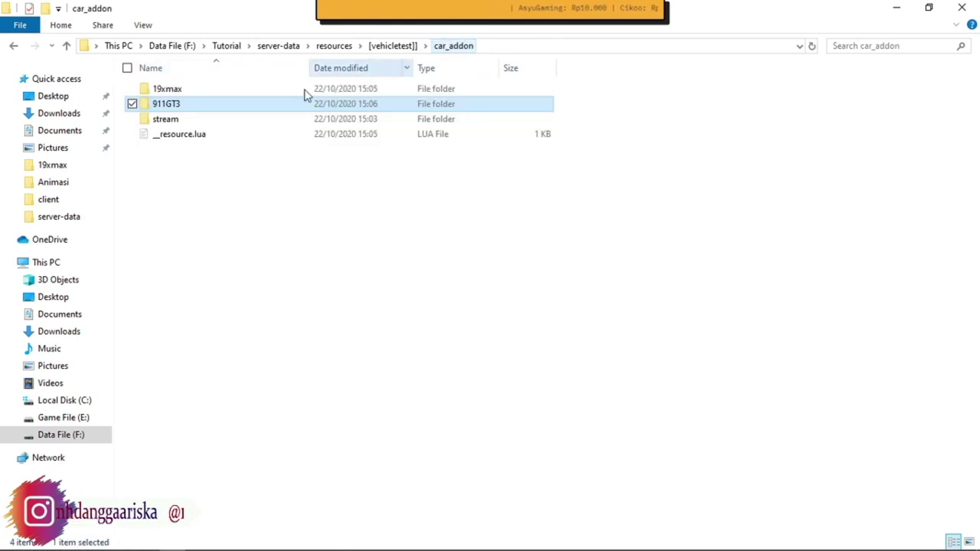
{"action": "double_click", "coordinate": [184, 121]}
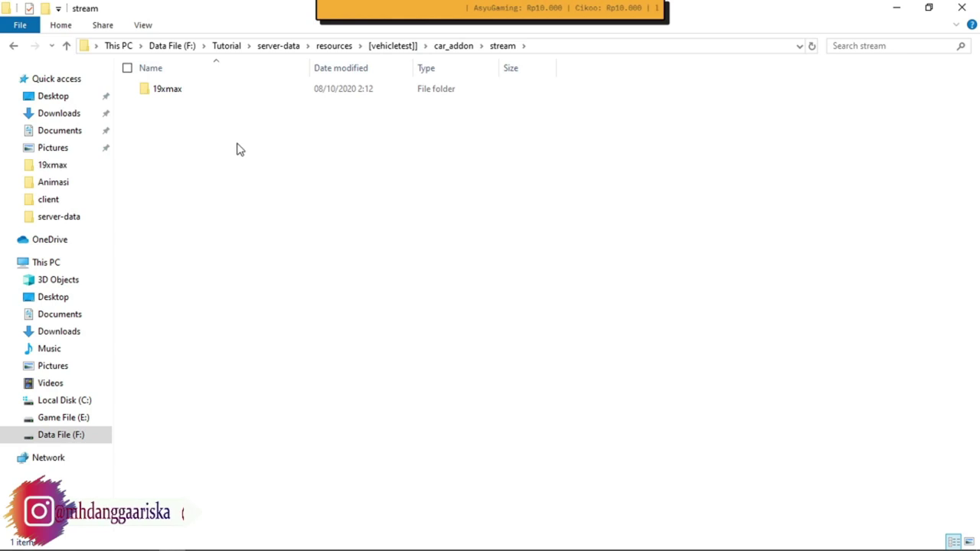
{"action": "key", "text": "ctrl+v"}
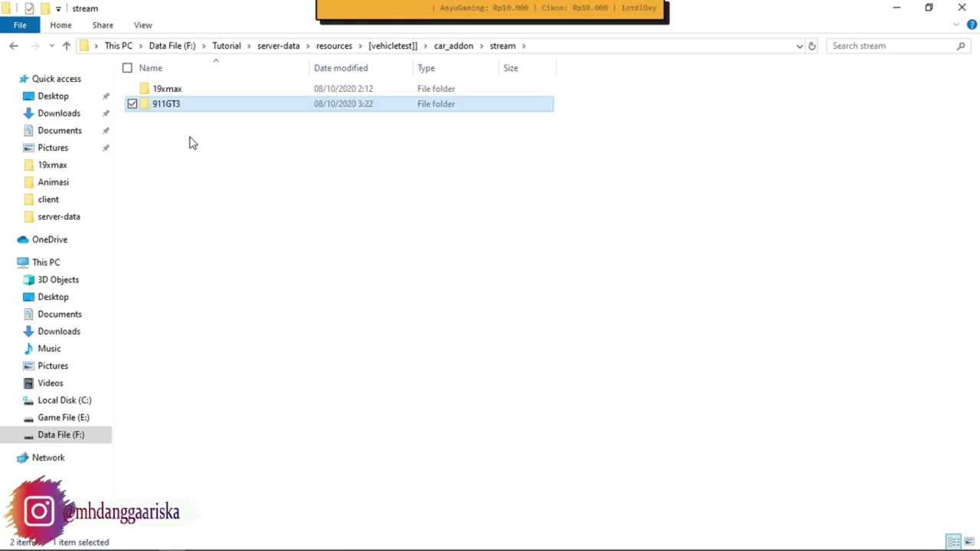
- Check the model files in the 19xmax and 911GT3 subfolders of stream, and return to car_addon
{"action": "double_click", "coordinate": [173, 91]}
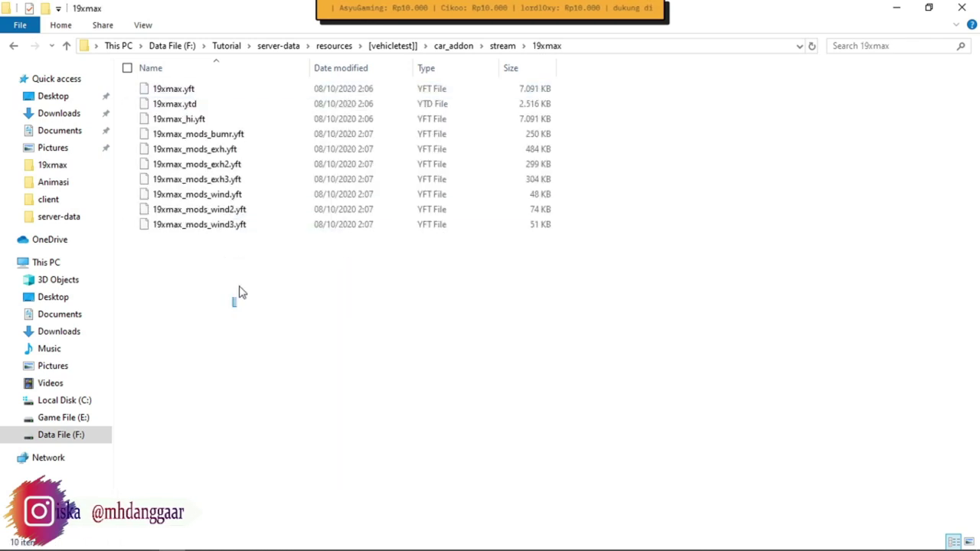
{"action": "left_click_drag", "start_coordinate": [240, 291], "coordinate": [197, 88]}
{"action": "left_click", "coordinate": [502, 45]}
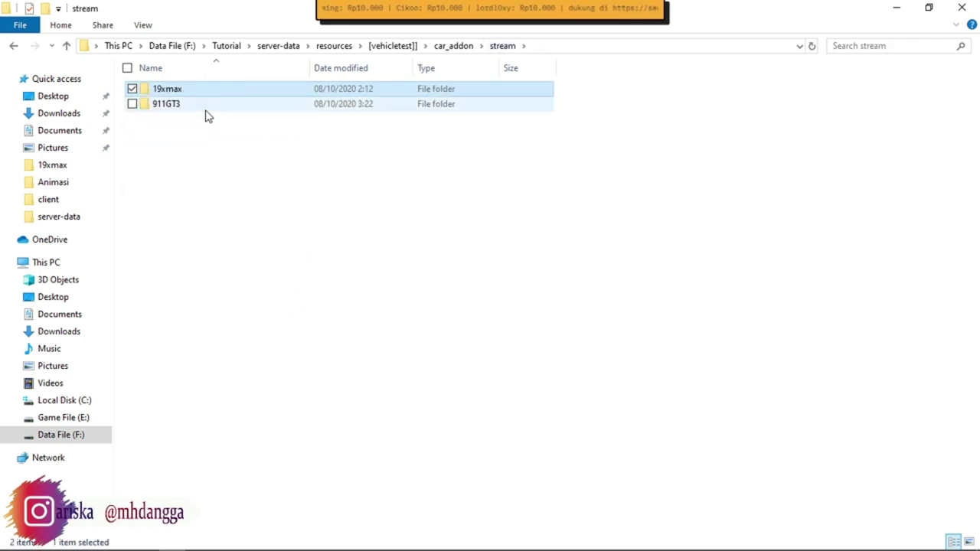
{"action": "double_click", "coordinate": [184, 103]}
{"action": "left_click_drag", "start_coordinate": [204, 221], "coordinate": [187, 92]}
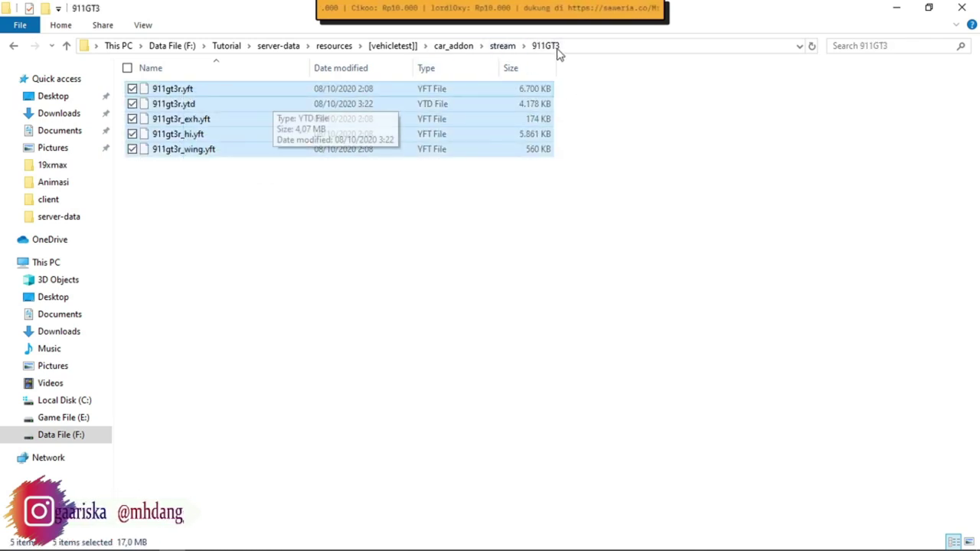
{"action": "left_click", "coordinate": [499, 46]}
{"action": "left_click", "coordinate": [456, 46]}
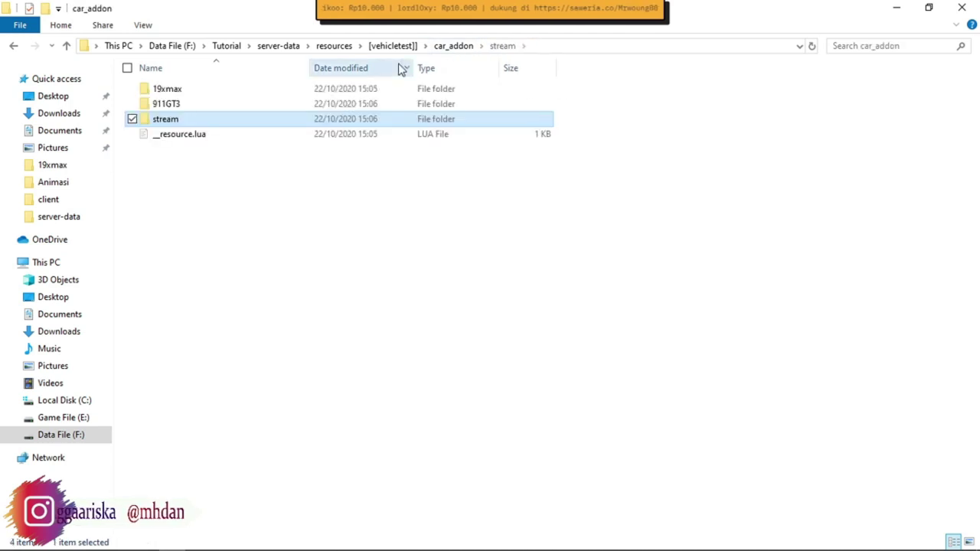
- Open __resource.lua of the 911GT3 folder and change the path folder of the vehicles.meta files entry to 911GT3
{"action": "double_click", "coordinate": [190, 108]}
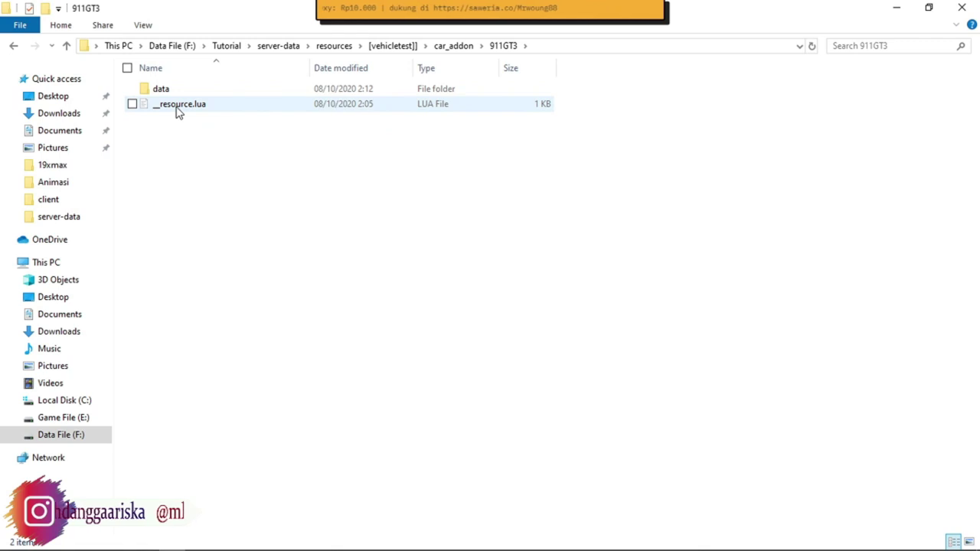
{"action": "left_click", "coordinate": [199, 104]}
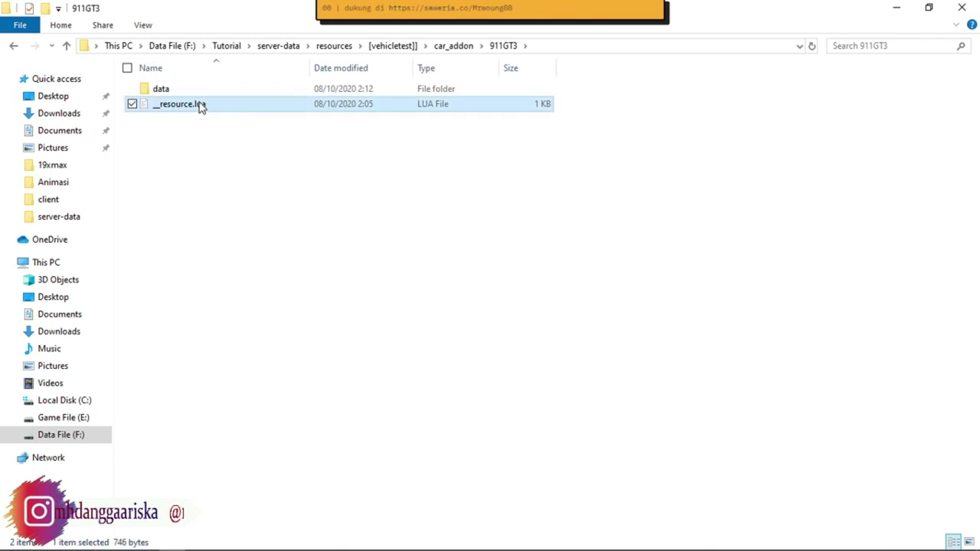
{"action": "double_click", "coordinate": [199, 105]}
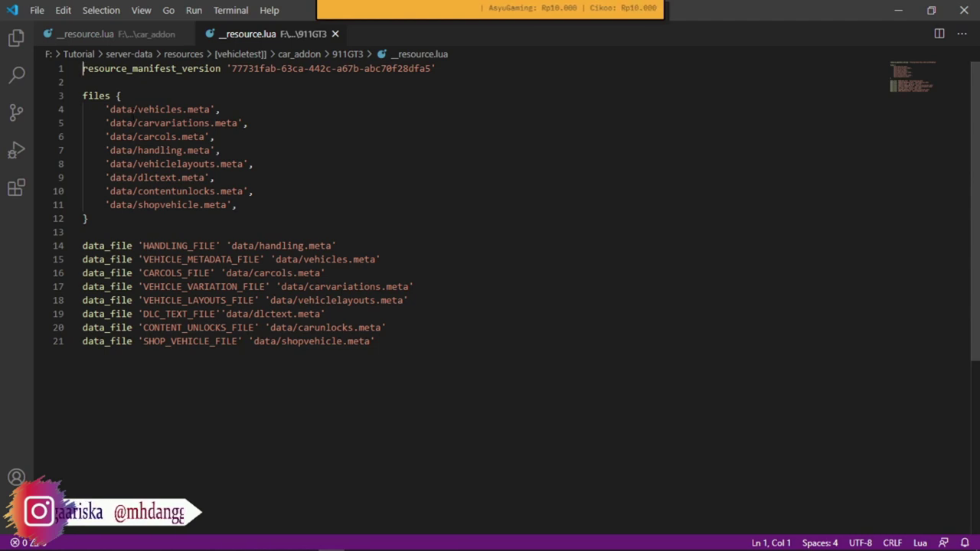
{"action": "double_click", "coordinate": [130, 109]}
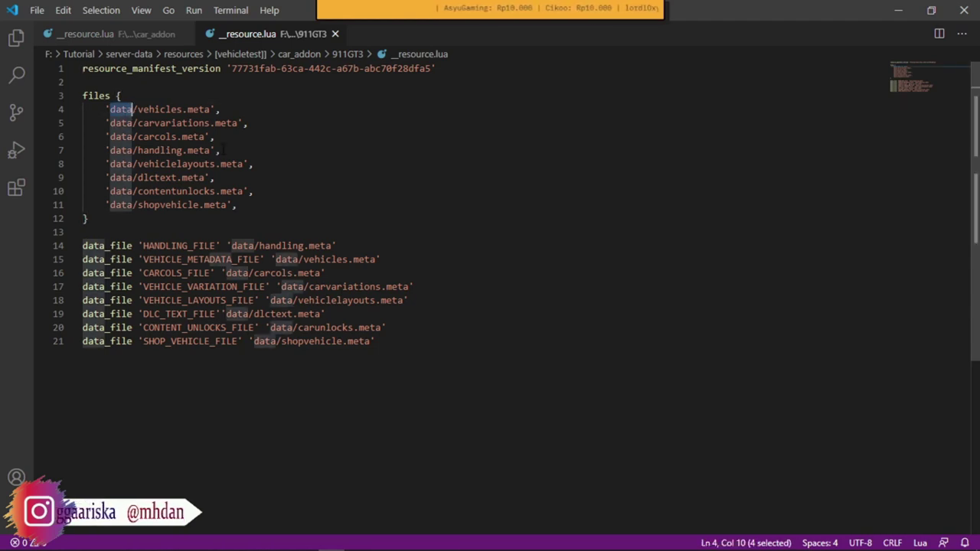
{"action": "type", "text": "911GT"}
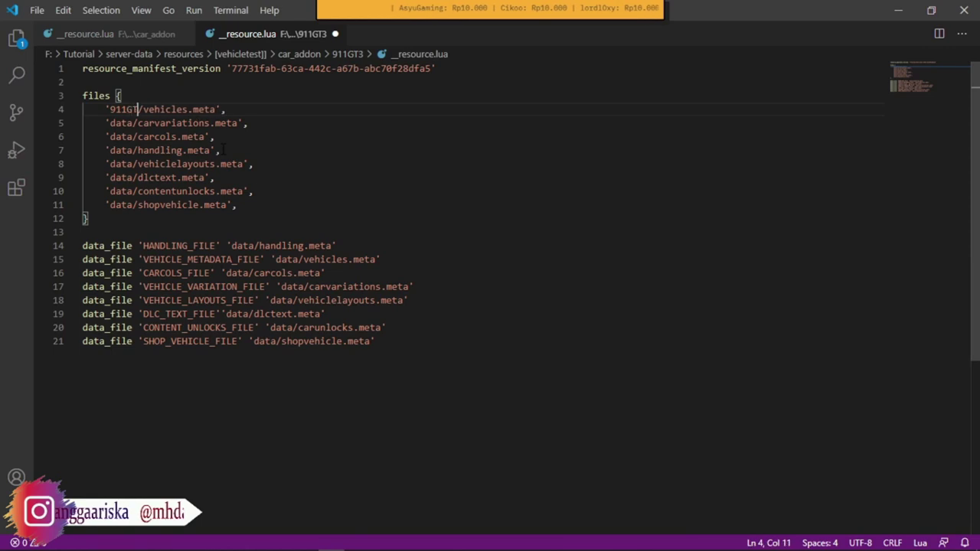
{"action": "type", "text": "3"}
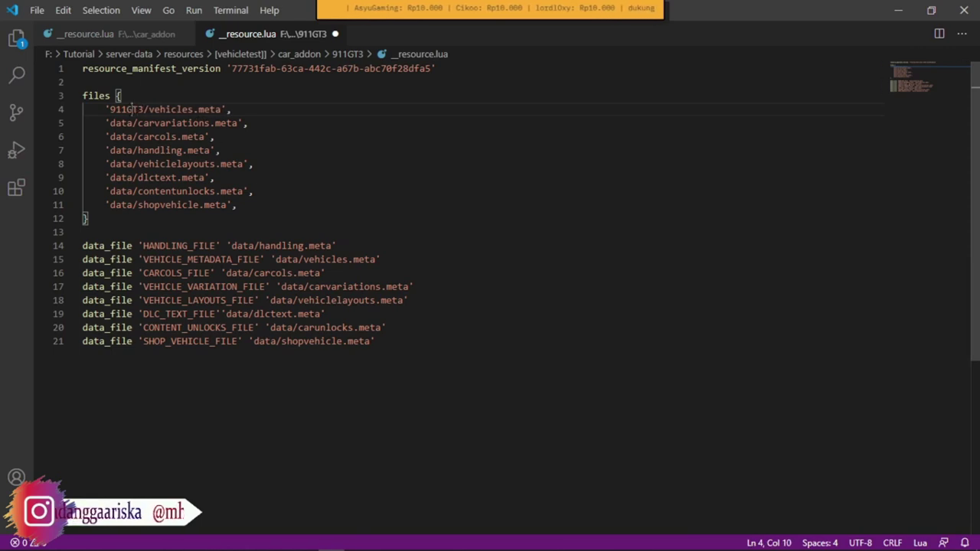
- In the files list, replace the data path folder with 911GT3 for carvariations.meta, carcols.meta and handling.meta
{"action": "double_click", "coordinate": [131, 109]}
{"action": "key", "text": "ctrl+c"}
{"action": "double_click", "coordinate": [121, 123]}
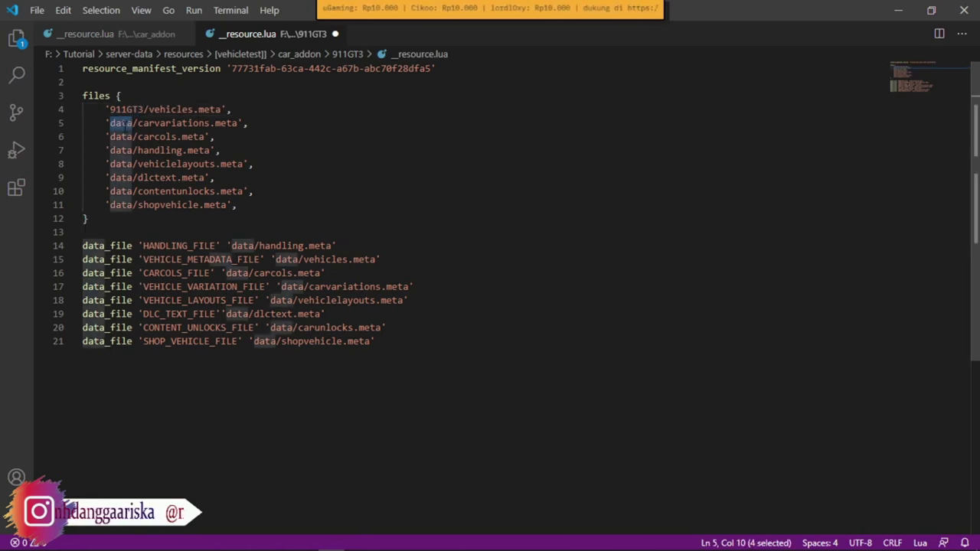
{"action": "key", "text": "ctrl+v"}
{"action": "double_click", "coordinate": [121, 136]}
{"action": "key", "text": "ctrl+v"}
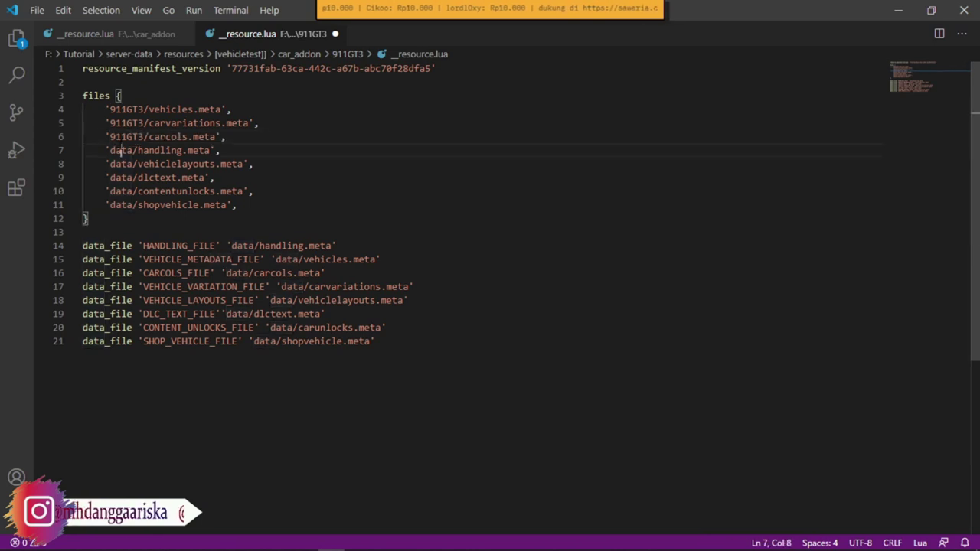
{"action": "double_click", "coordinate": [121, 150]}
{"action": "key", "text": "ctrl+v"}
- Change the path folder to 911GT3 for vehiclelayouts, dlctext, contentunlocks and shopvehicle.meta in the files list, and in all data_file lines
{"action": "double_click", "coordinate": [121, 164]}
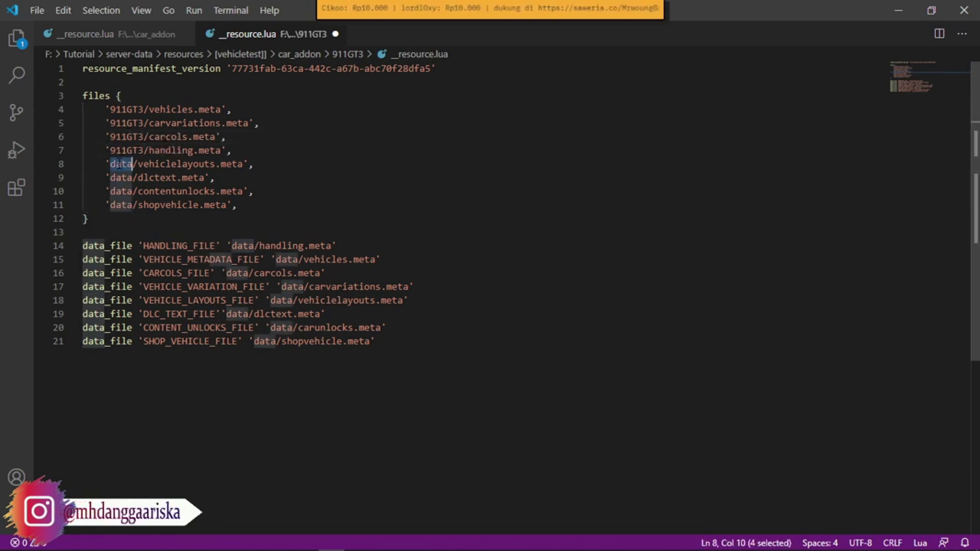
{"action": "key", "text": "ctrl+v"}
{"action": "double_click", "coordinate": [121, 178]}
{"action": "key", "text": "ctrl+v"}
{"action": "double_click", "coordinate": [121, 191]}
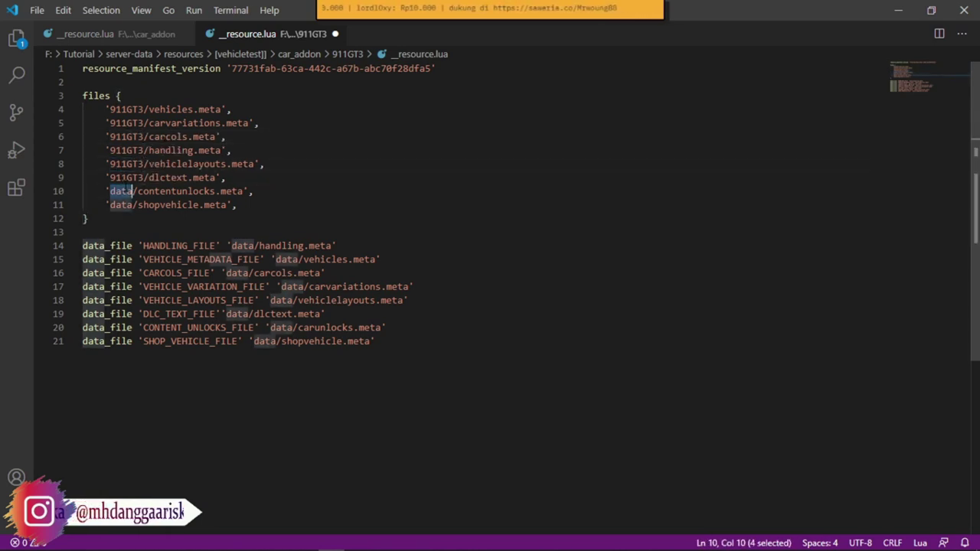
{"action": "key", "text": "ctrl+v"}
{"action": "double_click", "coordinate": [121, 205]}
{"action": "key", "text": "ctrl+v"}
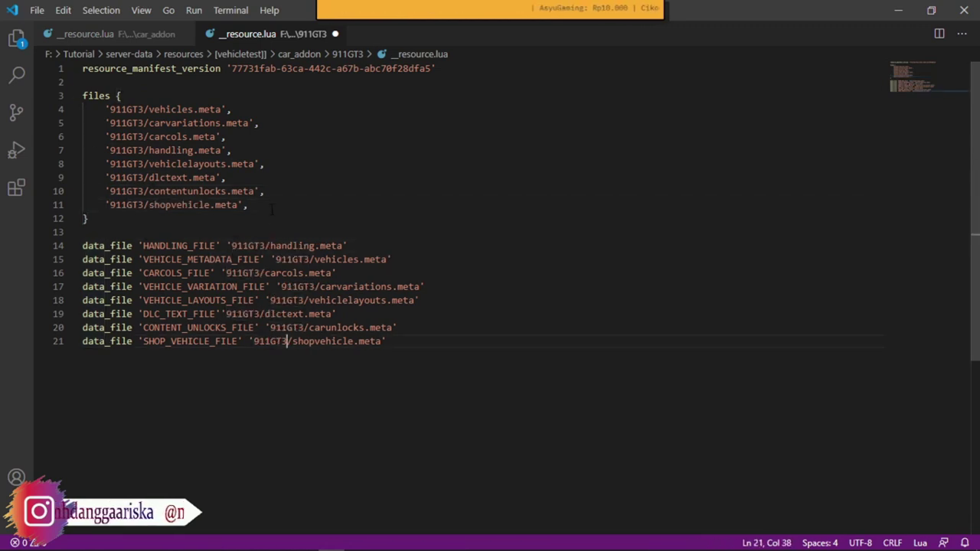
- Copy the eight 911GT3 files entries into the car_addon __resource.lua files list, below the 19xmax entries after a blank line
{"action": "left_click_drag", "start_coordinate": [272, 207], "coordinate": [87, 109]}
{"action": "key", "text": "ctrl+c"}
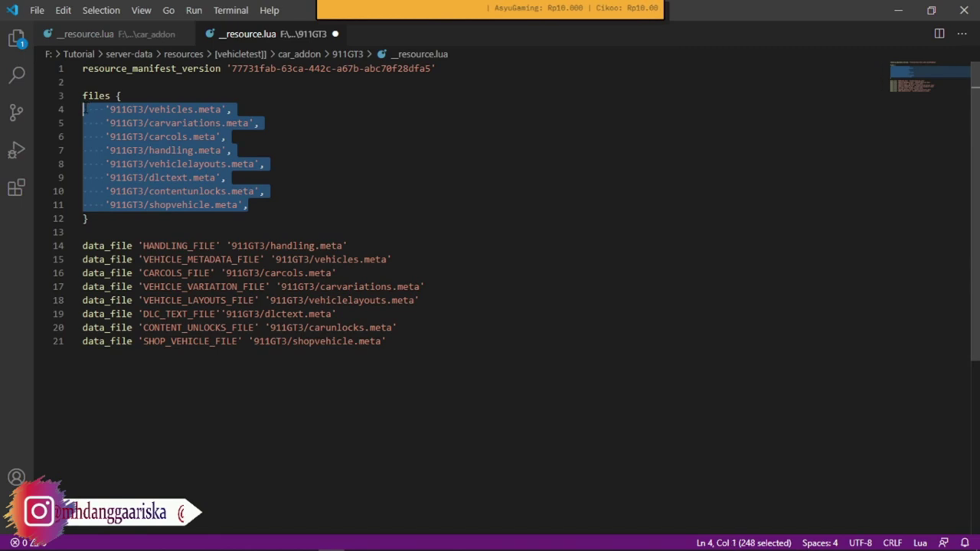
{"action": "left_click", "coordinate": [115, 34]}
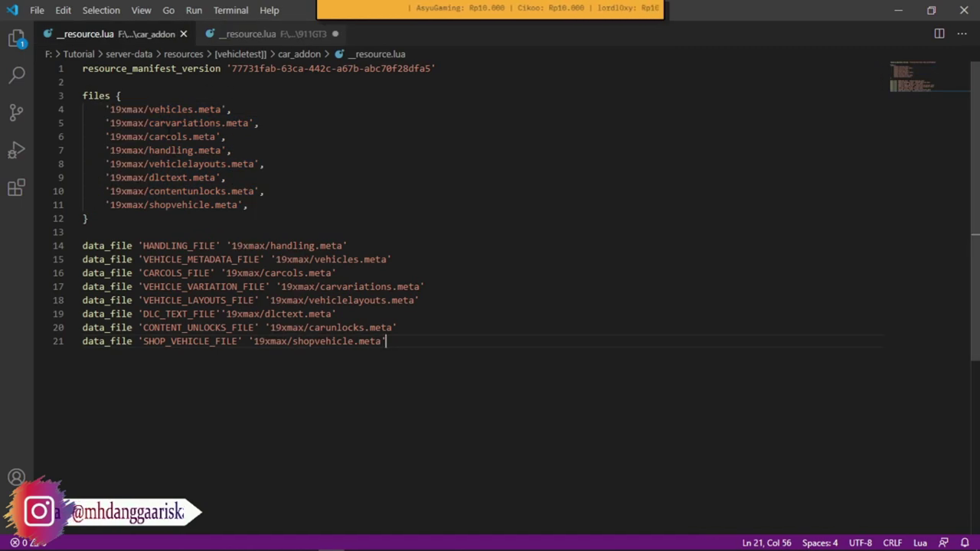
{"action": "left_click", "coordinate": [271, 201]}
{"action": "key", "text": "Return"}
{"action": "key", "text": "Return"}
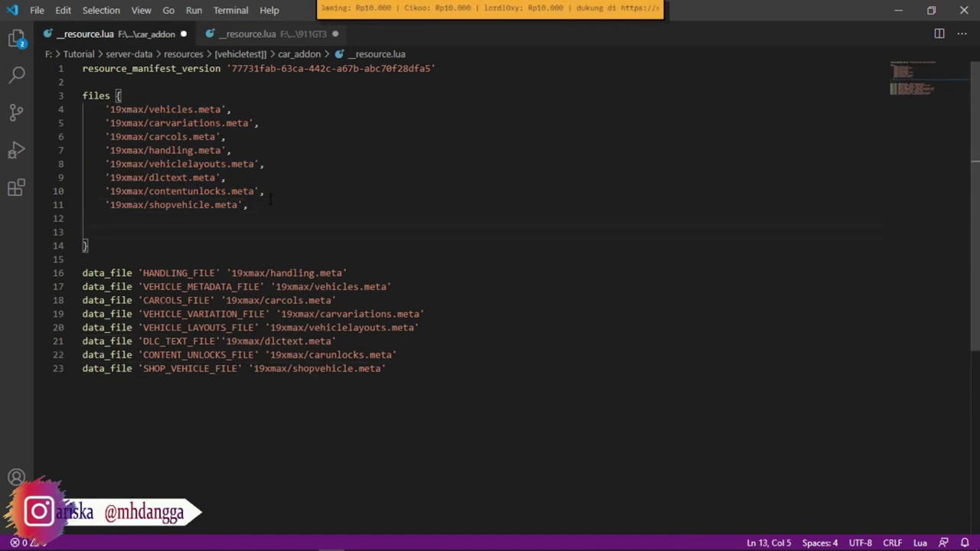
{"action": "key", "text": "ctrl+v"}
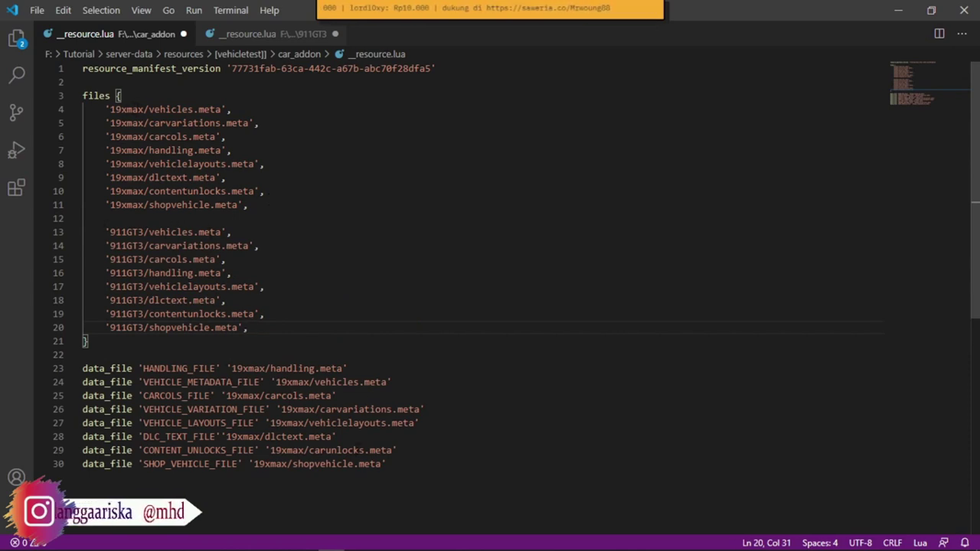
- Move the 911GT3 data_file lines to the end of the car_addon __resource.lua, separated from the 19xmax lines by a blank line
{"action": "left_click", "coordinate": [252, 36]}
{"action": "left_click_drag", "start_coordinate": [388, 245], "coordinate": [86, 152]}
{"action": "key", "text": "ctrl+x"}
{"action": "left_click", "coordinate": [152, 34]}
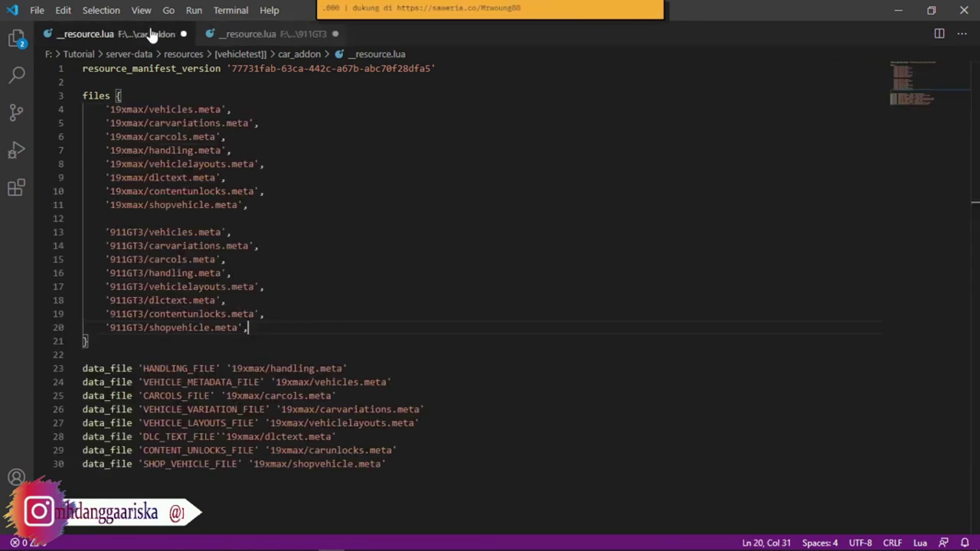
{"action": "left_click", "coordinate": [429, 465]}
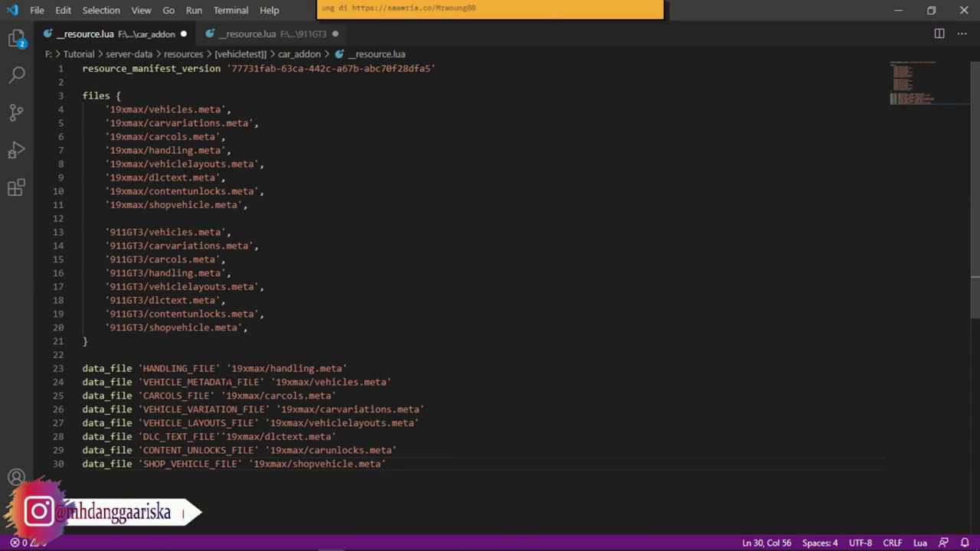
{"action": "key", "text": "Return"}
{"action": "key", "text": "Return"}
{"action": "key", "text": "ctrl+v"}
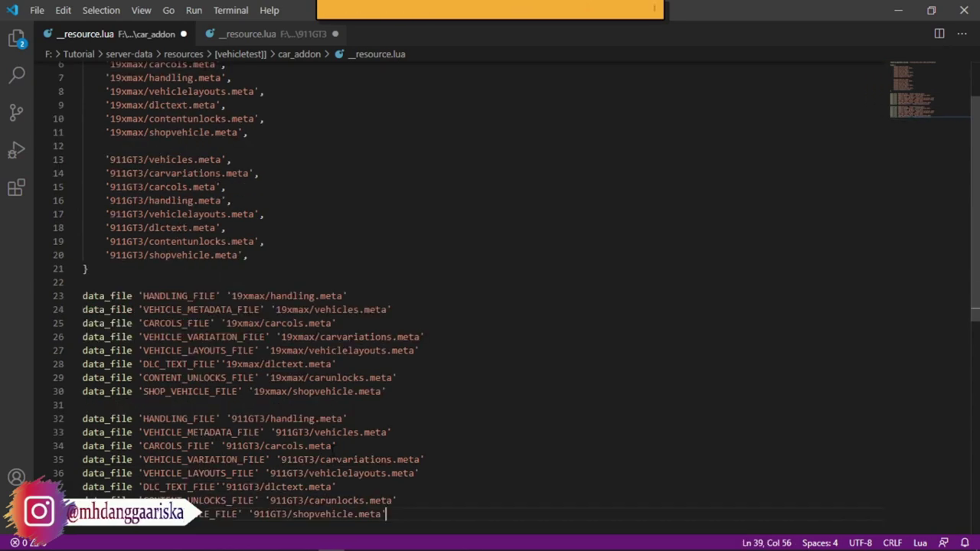
- Review and save the combined car_addon __resource.lua, and close the 911GT3 __resource.lua without saving its changes
{"action": "left_click", "coordinate": [107, 281]}
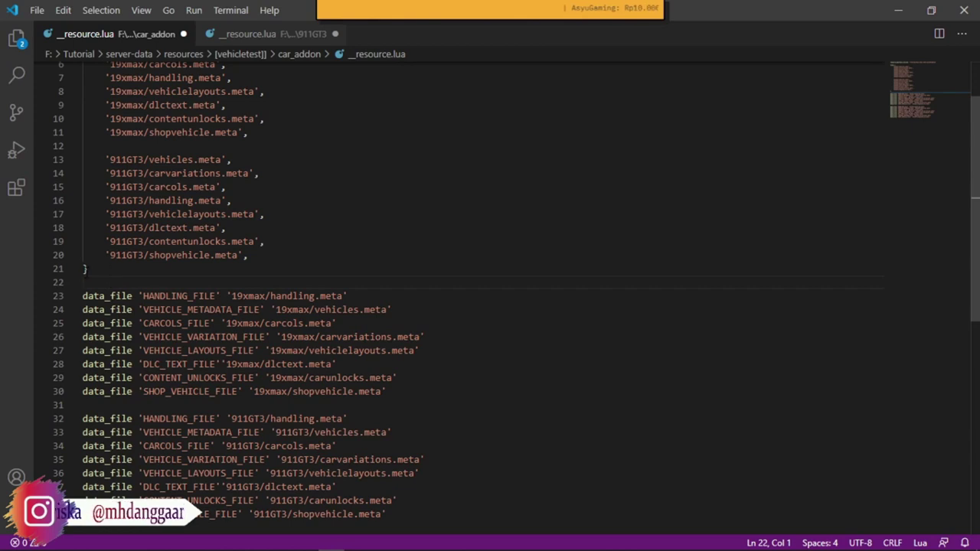
{"action": "left_click", "coordinate": [83, 269]}
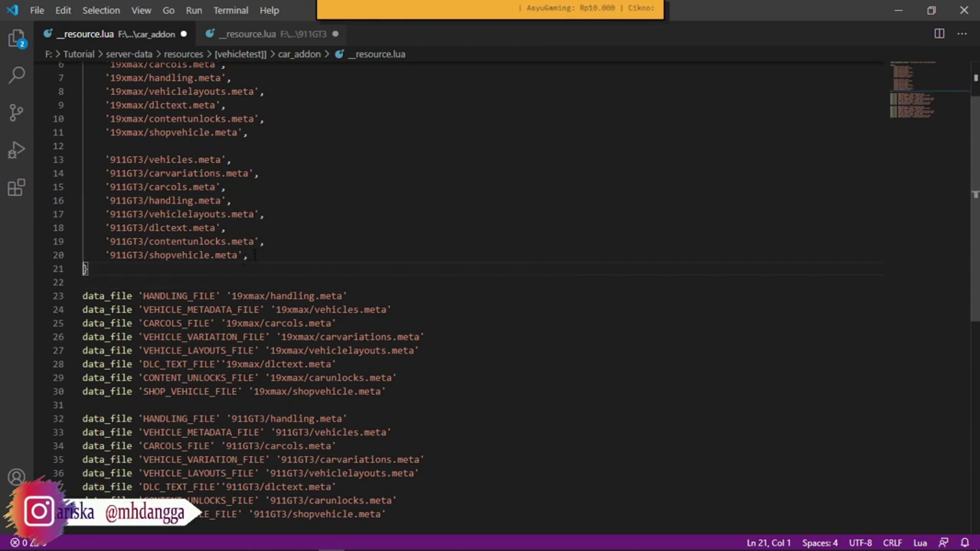
{"action": "left_click_drag", "start_coordinate": [255, 255], "coordinate": [114, 159]}
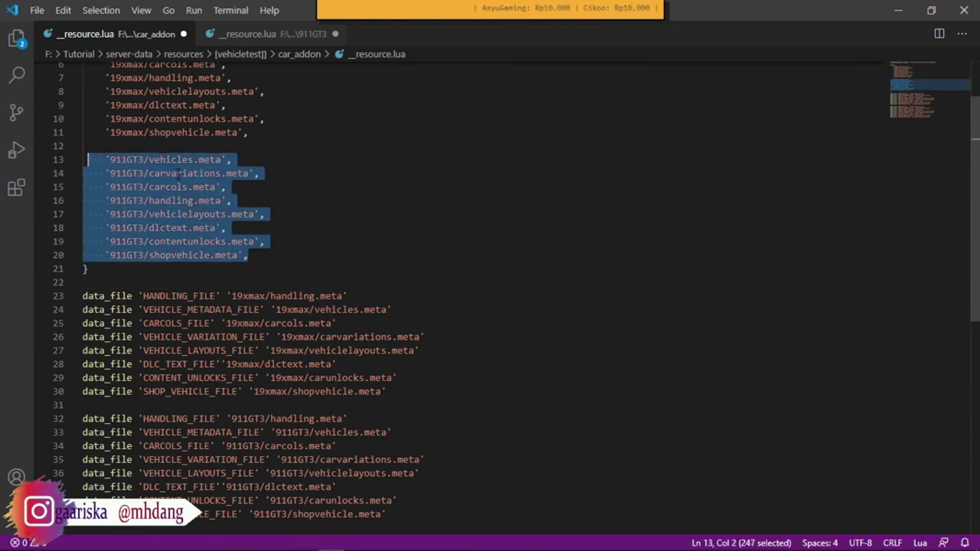
{"action": "left_click", "coordinate": [295, 202]}
{"action": "scroll", "coordinate": [295, 406], "scroll_direction": "down", "scroll_amount": 3}
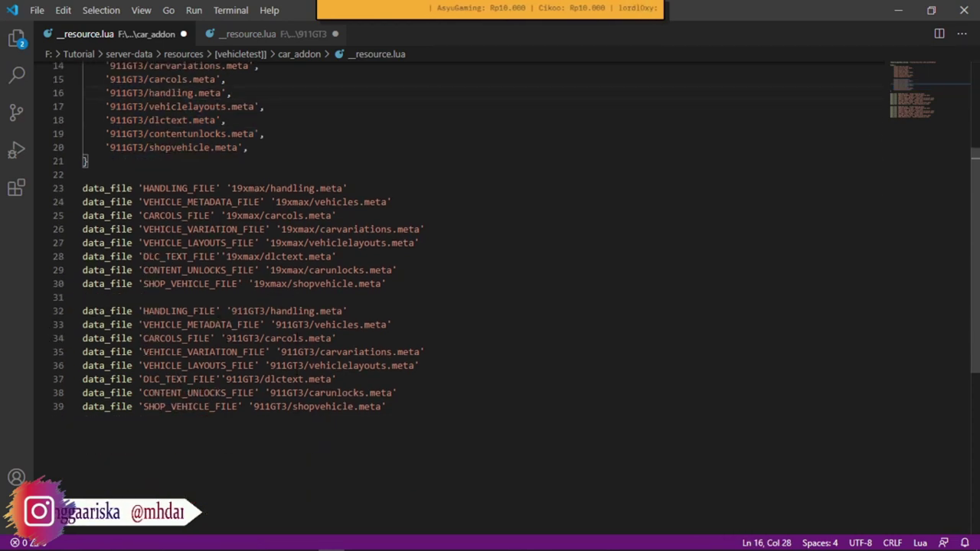
{"action": "left_click", "coordinate": [264, 34]}
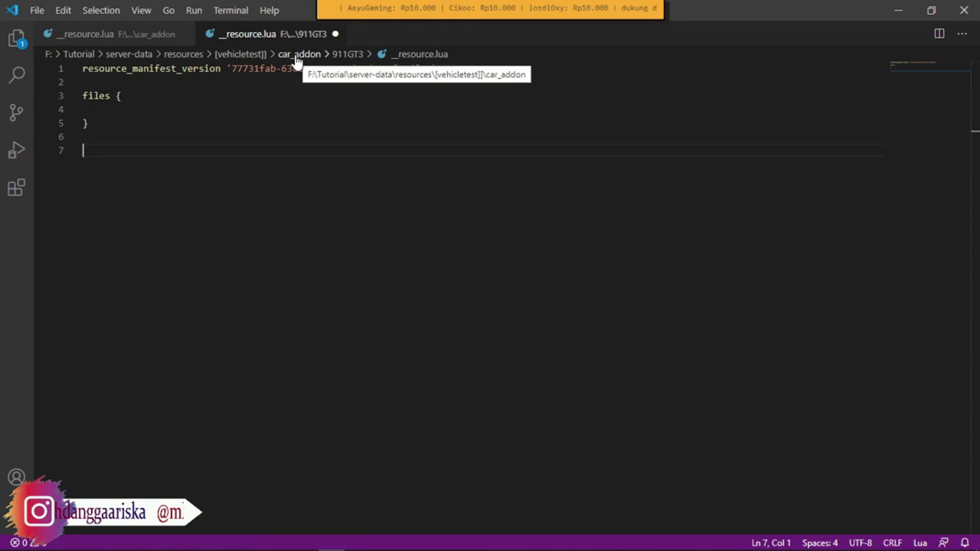
{"action": "left_click", "coordinate": [335, 34]}
{"action": "left_click", "coordinate": [519, 298]}
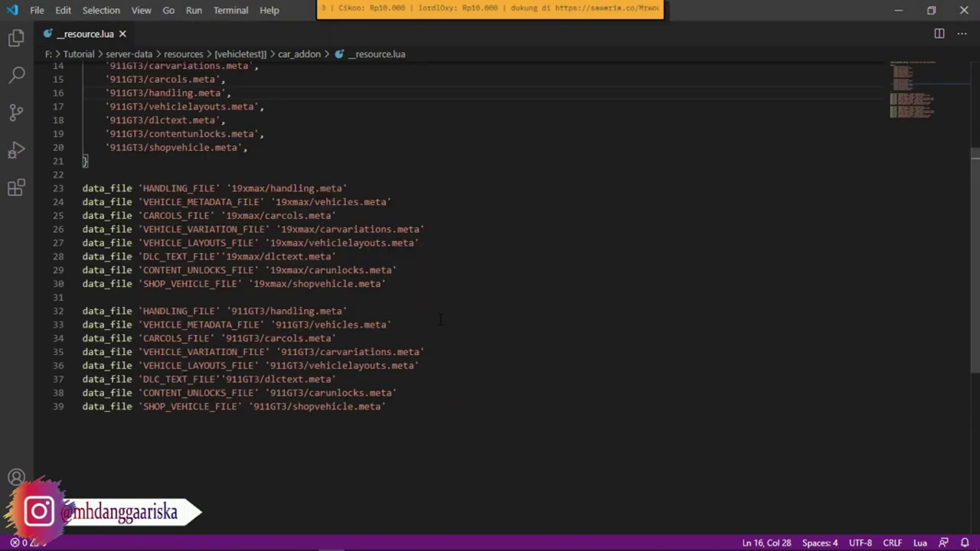
- Switch to File Explorer and delete __resource.lua from the 911GT3 folder
{"action": "left_click", "coordinate": [172, 540]}
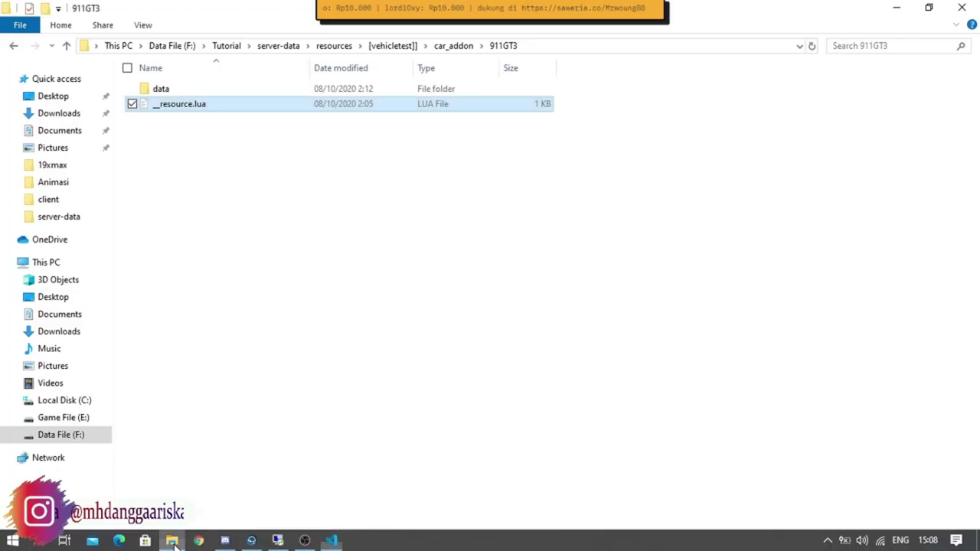
{"action": "left_click", "coordinate": [281, 291]}
{"action": "left_click", "coordinate": [195, 106]}
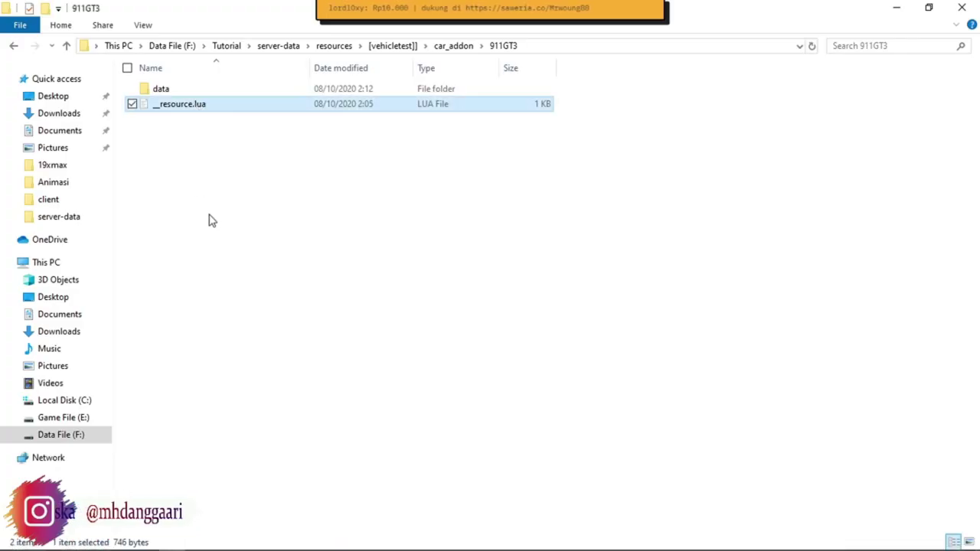
{"action": "key", "text": "Delete"}
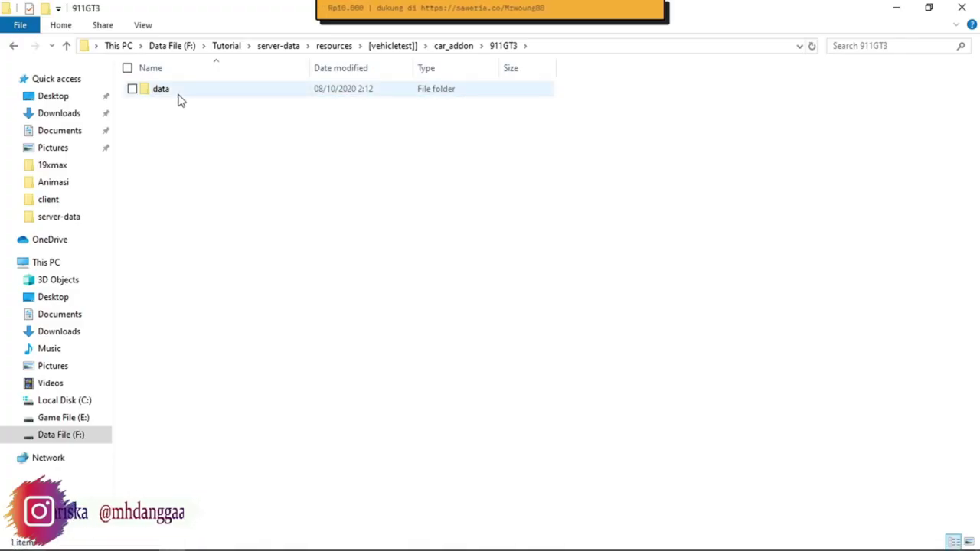
- Move all meta files from the data subfolder up into the 911GT3 folder and delete the empty data folder
{"action": "double_click", "coordinate": [180, 100]}
{"action": "left_click_drag", "start_coordinate": [221, 247], "coordinate": [510, 48]}
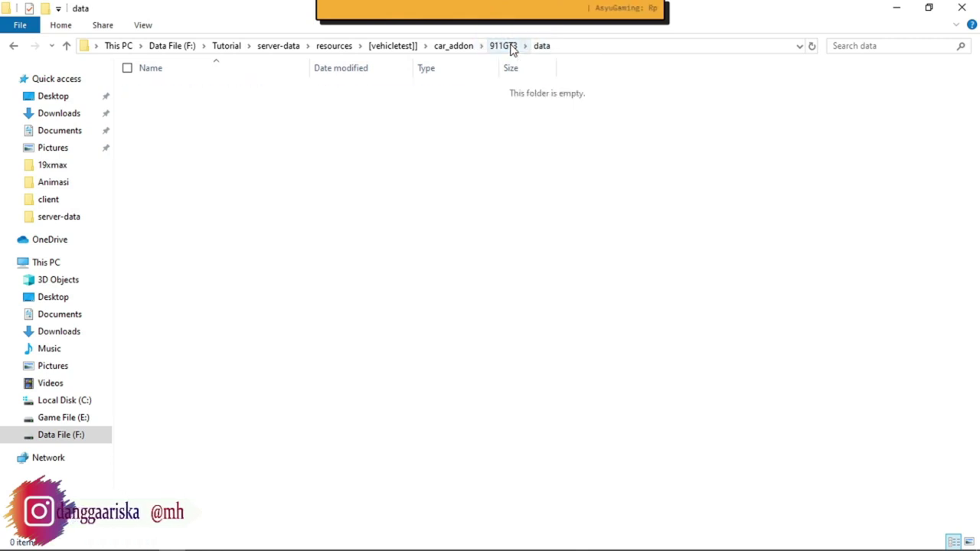
{"action": "left_click", "coordinate": [496, 48]}
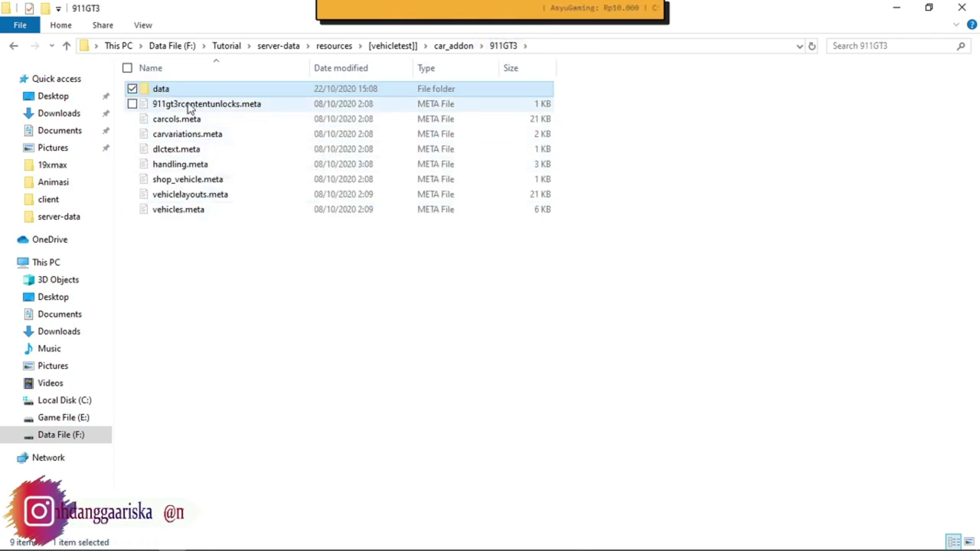
{"action": "key", "text": "Delete"}
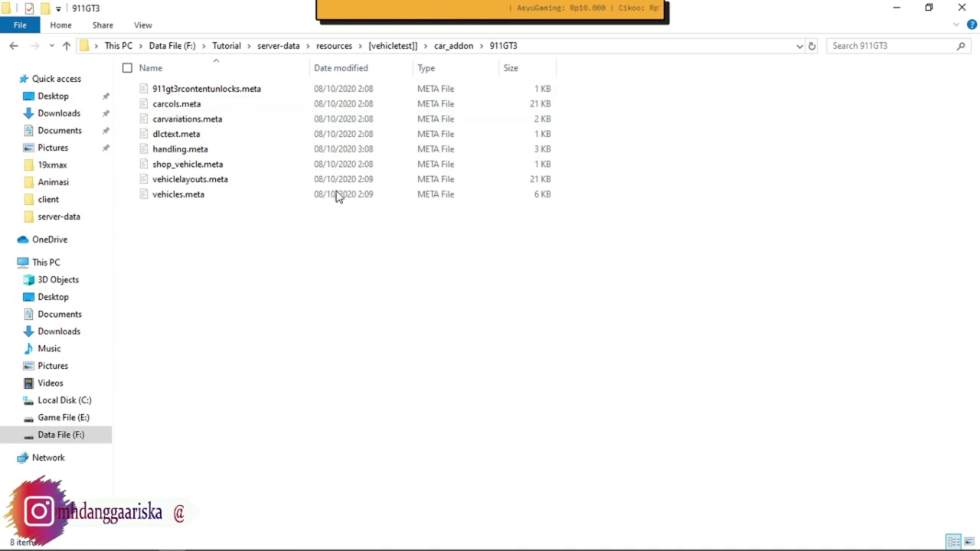
- Move the ap2 vehicle folder from [vehicletest] into the car_addon folder
{"action": "left_click", "coordinate": [450, 45]}
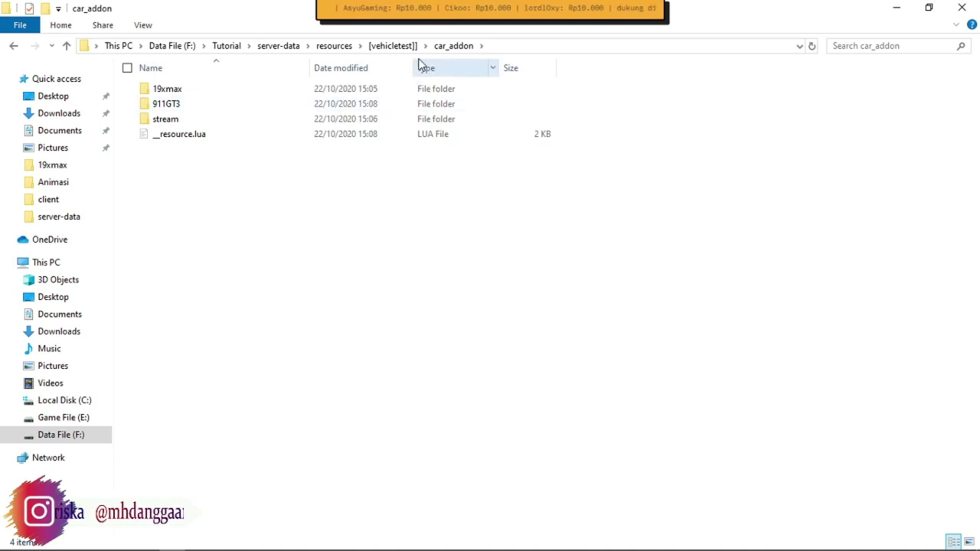
{"action": "left_click", "coordinate": [400, 45]}
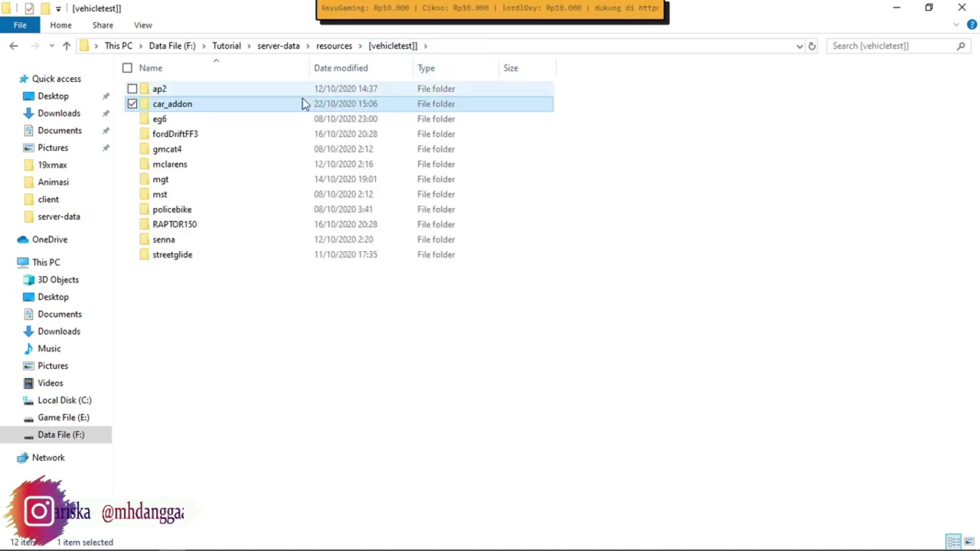
{"action": "left_click", "coordinate": [183, 90]}
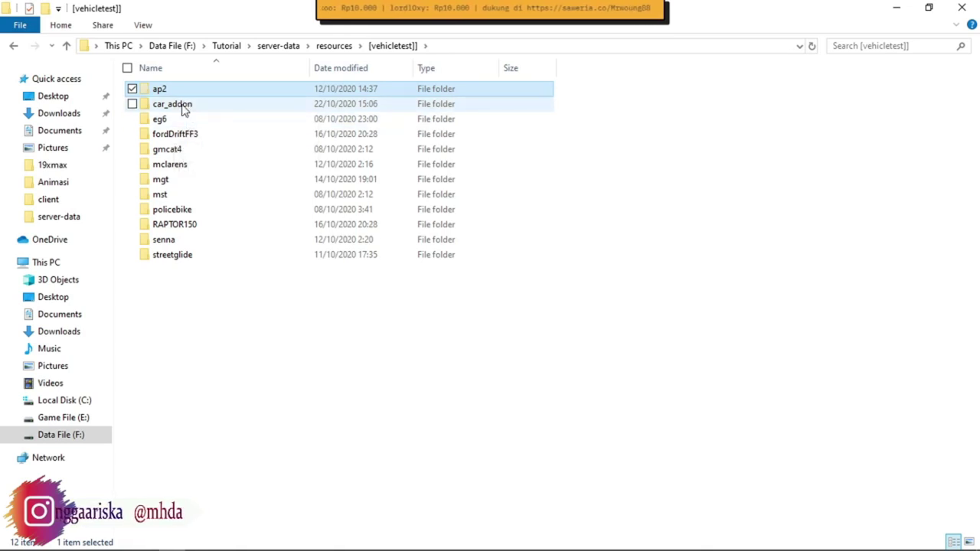
{"action": "double_click", "coordinate": [184, 111]}
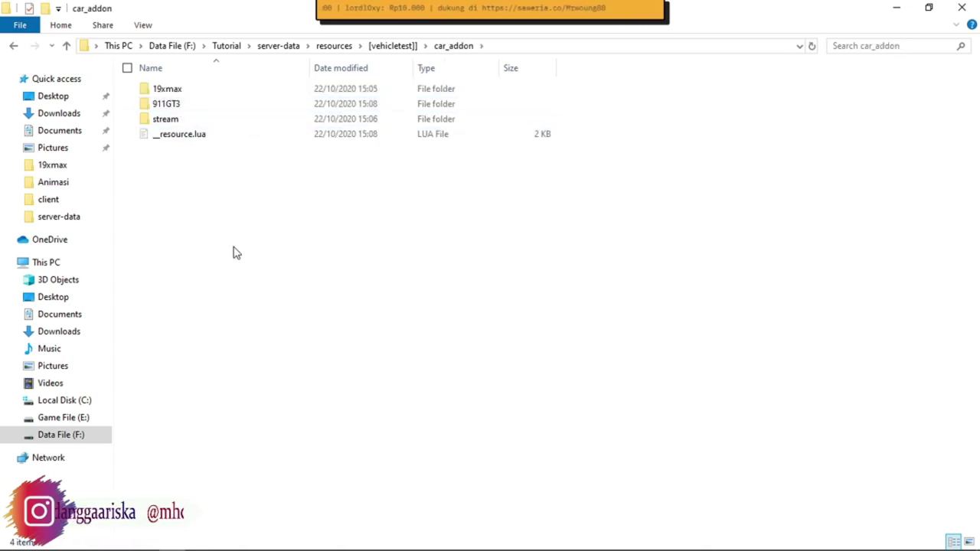
{"action": "key", "text": "ctrl+v"}
{"action": "left_click", "coordinate": [214, 206]}
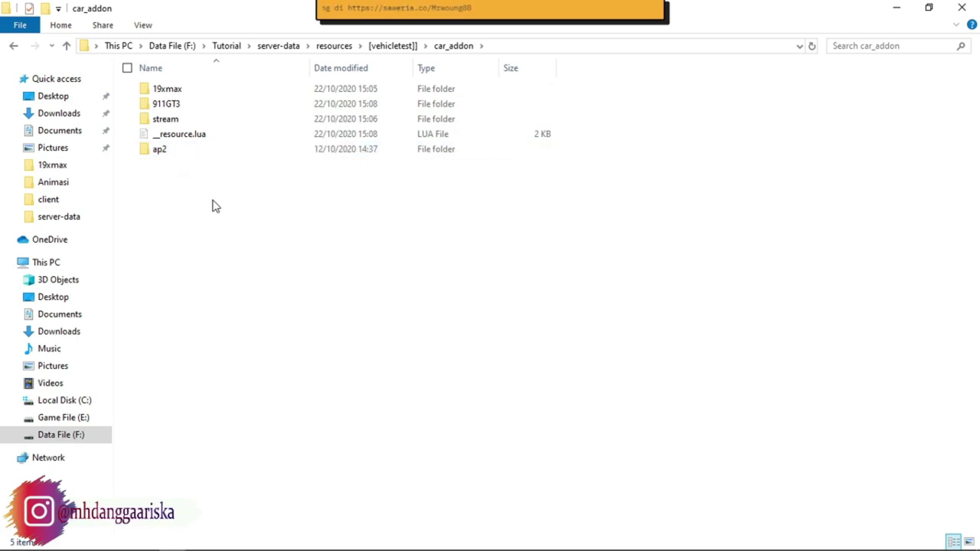
- Rename the stream subfolder inside the car_addon ap2 folder as ap2
{"action": "double_click", "coordinate": [184, 153]}
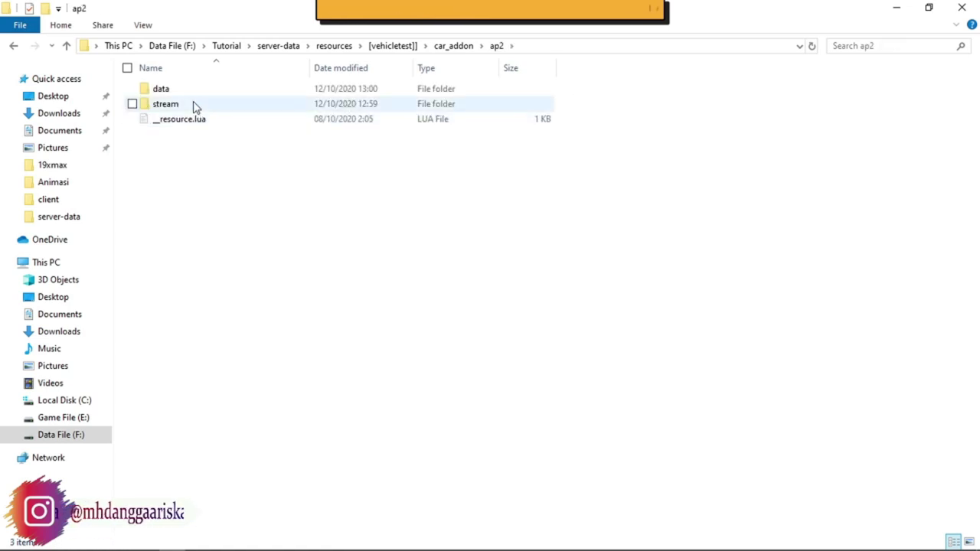
{"action": "left_click", "coordinate": [170, 110]}
{"action": "left_click", "coordinate": [170, 107]}
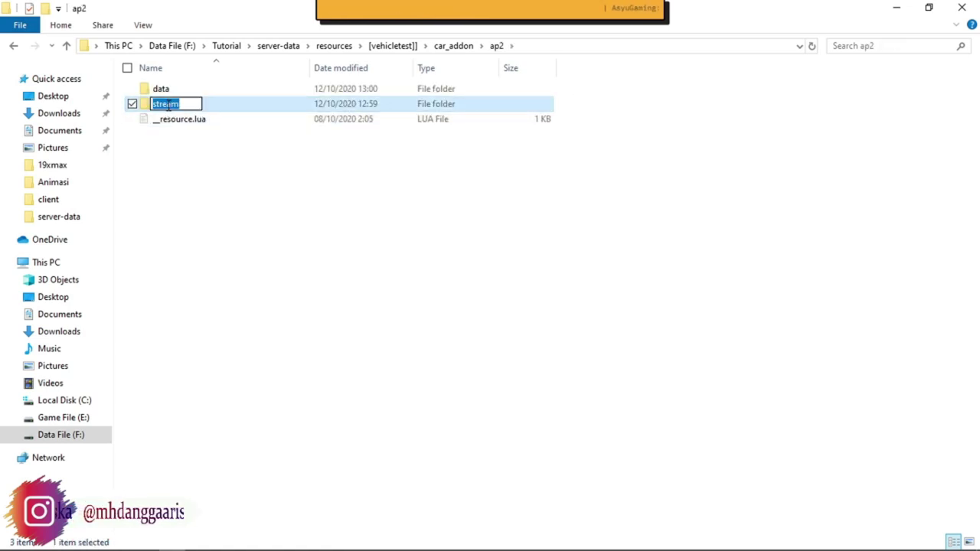
{"action": "type", "text": "ap2"}
{"action": "key", "text": "Return"}
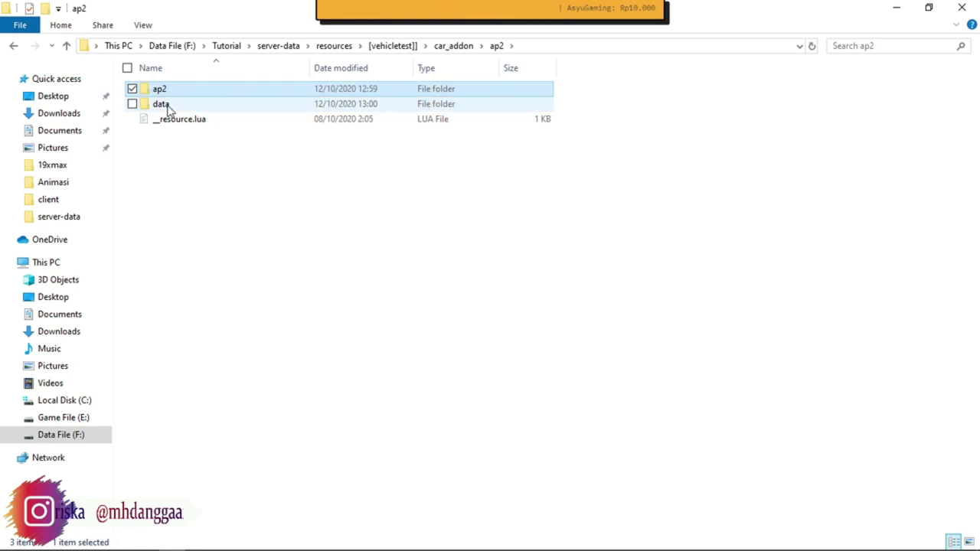
- Move the renamed ap2 subfolder into the stream folder of car_addon and check its model files
{"action": "left_click", "coordinate": [440, 48]}
{"action": "left_click", "coordinate": [173, 135]}
{"action": "double_click", "coordinate": [174, 136]}
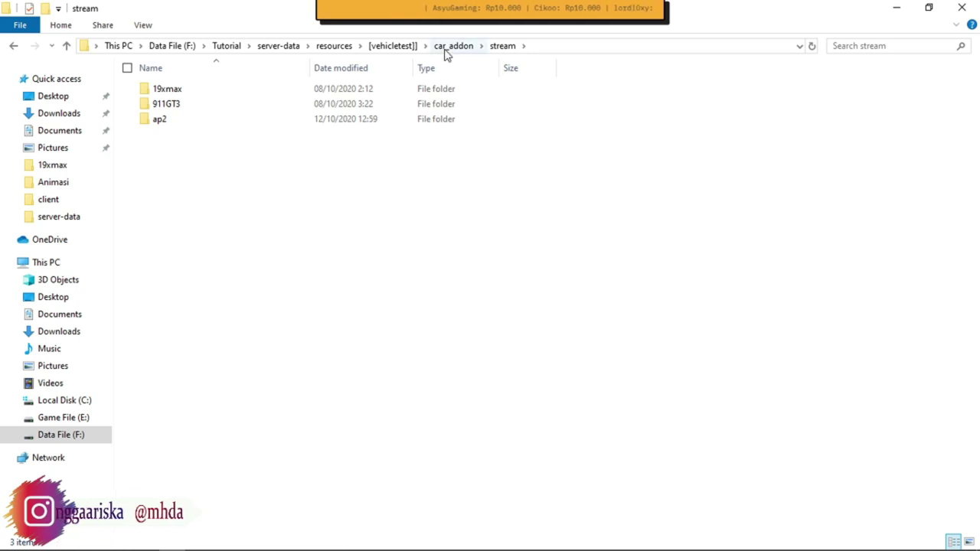
{"action": "double_click", "coordinate": [174, 121]}
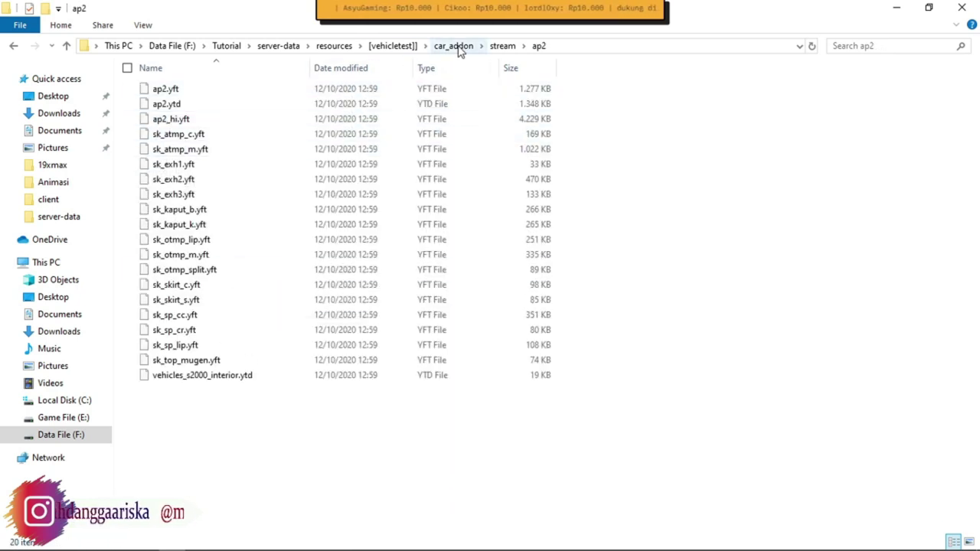
{"action": "left_click", "coordinate": [502, 47]}
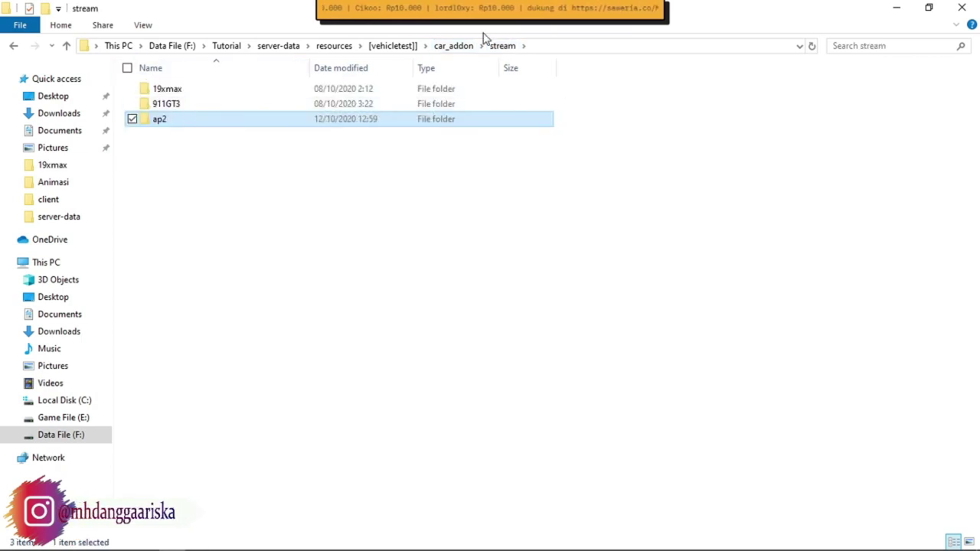
- Open __resource.lua of the ap2 folder, change the path folder of the vehicles.meta files entry to ap2, and copy that folder name
{"action": "left_click", "coordinate": [454, 47]}
{"action": "double_click", "coordinate": [182, 121]}
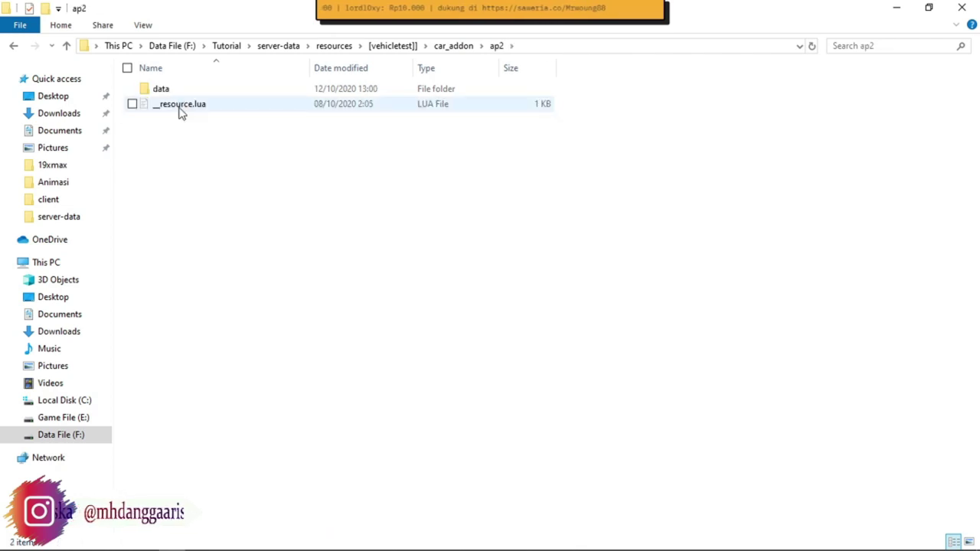
{"action": "left_click", "coordinate": [181, 114]}
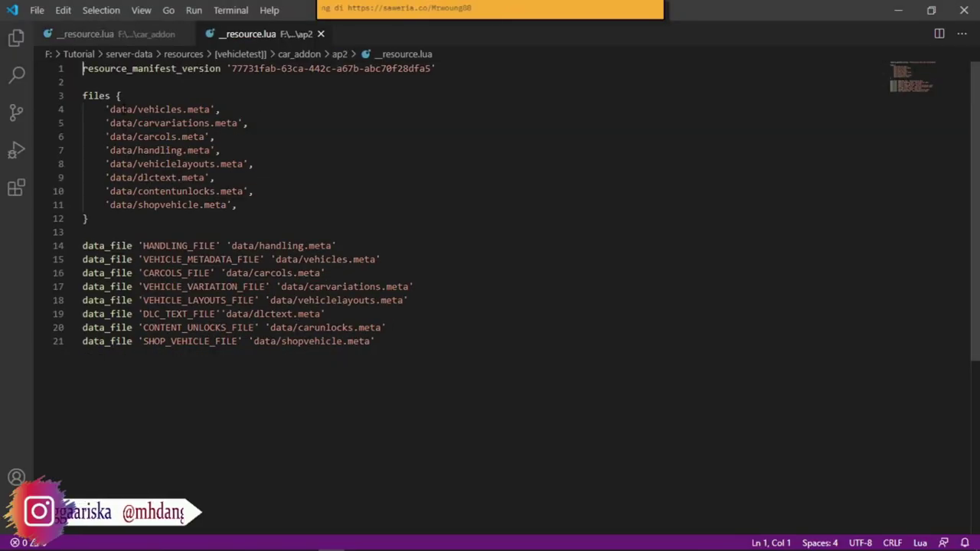
{"action": "left_click", "coordinate": [176, 150]}
{"action": "double_click", "coordinate": [121, 109]}
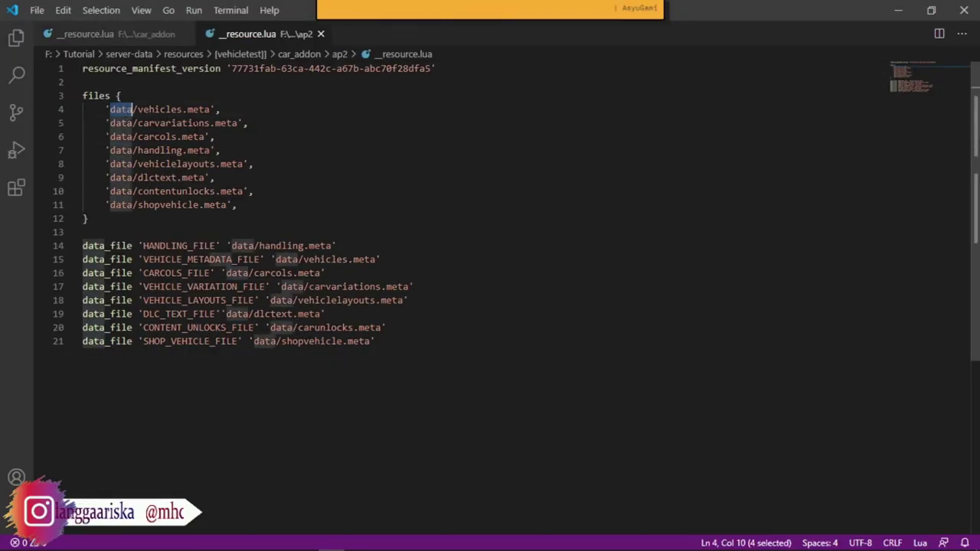
{"action": "key", "text": "BackSpace"}
{"action": "type", "text": "ap2"}
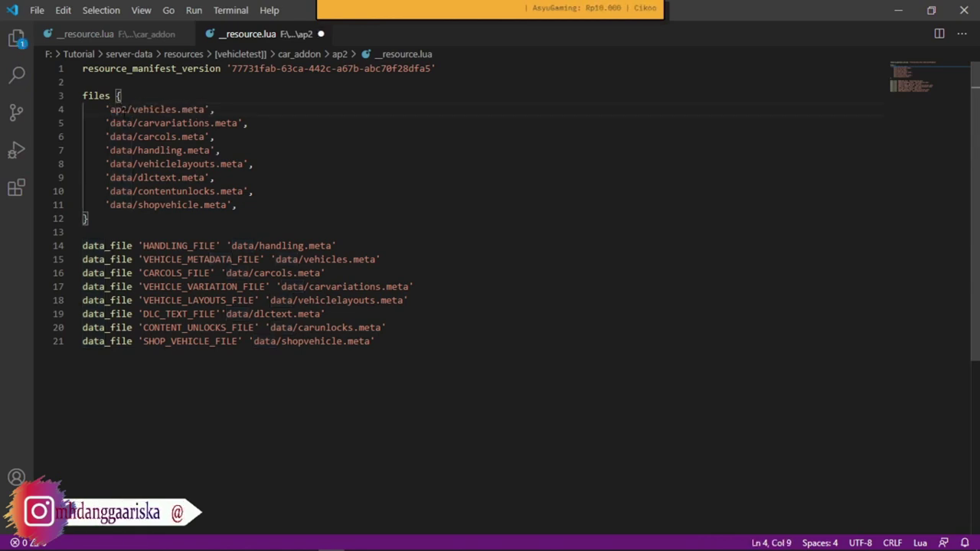
{"action": "double_click", "coordinate": [122, 109]}
{"action": "key", "text": "ctrl+c"}
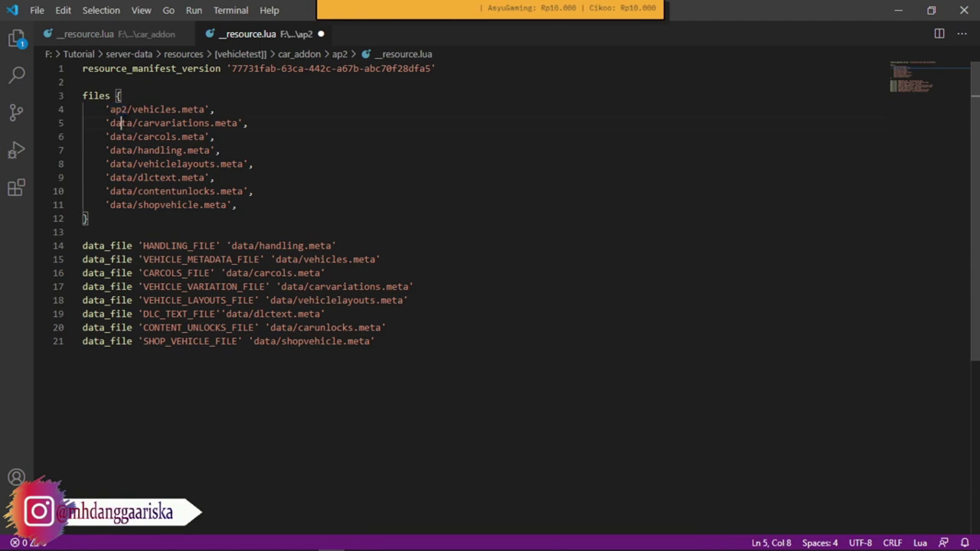
- Replace the data folder with ap2 in the remaining files and data_file paths of the ap2 __resource.lua
{"action": "double_click", "coordinate": [121, 123]}
{"action": "key", "text": "ctrl+v"}
{"action": "double_click", "coordinate": [121, 136]}
{"action": "key", "text": "ctrl+v"}
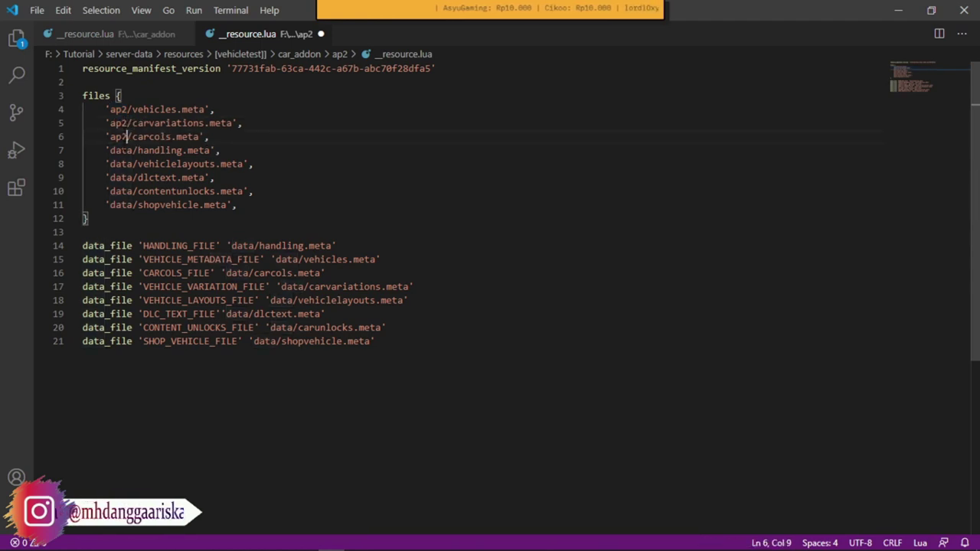
{"action": "double_click", "coordinate": [121, 150]}
{"action": "key", "text": "ctrl+v"}
{"action": "double_click", "coordinate": [121, 164]}
{"action": "key", "text": "ctrl+shift+l"}
{"action": "key", "text": "ctrl+v"}
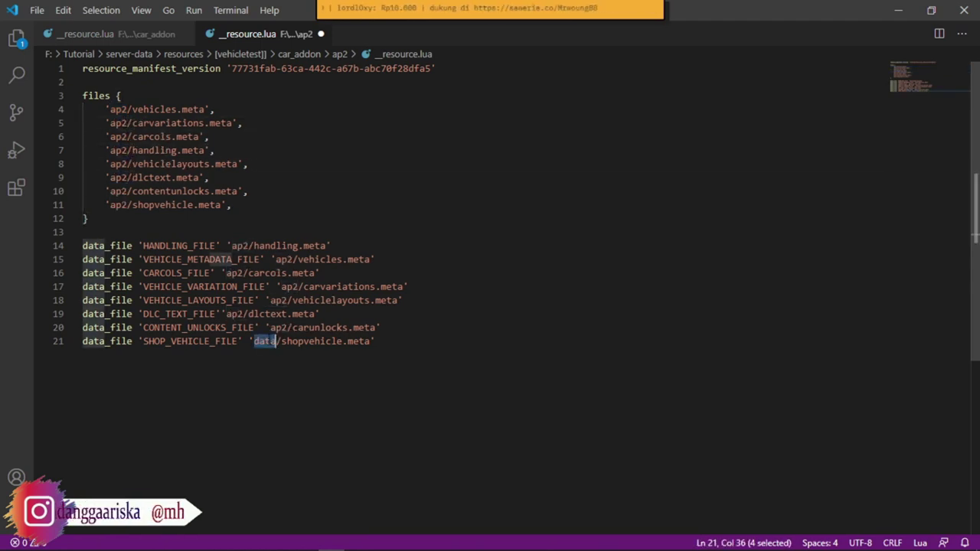
{"action": "key", "text": "Escape"}
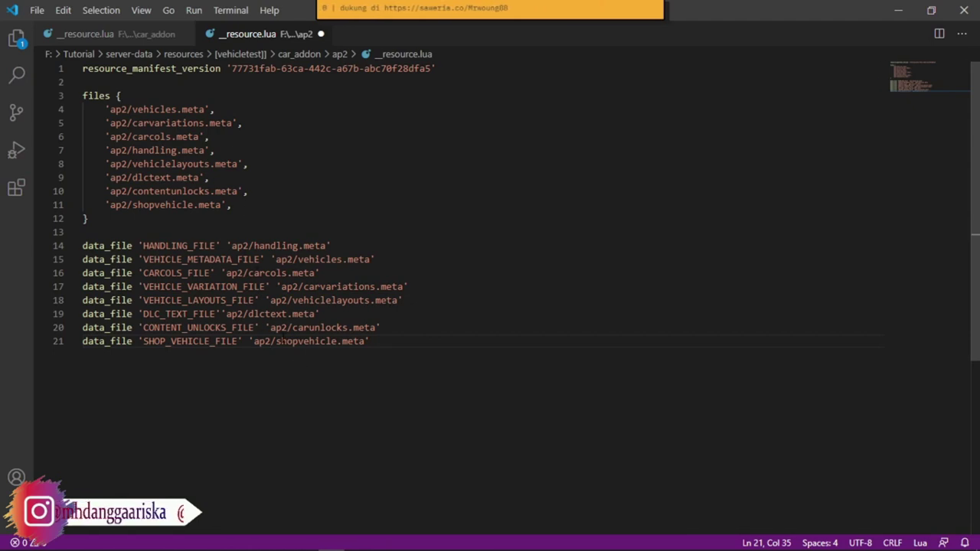
- Move the ap2 .meta entries from the files block into the car_addon __resource.lua files block, below the 911GT3 entries
{"action": "key", "text": "End"}
{"action": "left_click_drag", "start_coordinate": [369, 341], "coordinate": [79, 246]}
{"action": "left_click", "coordinate": [257, 206]}
{"action": "left_click_drag", "start_coordinate": [258, 206], "coordinate": [84, 112]}
{"action": "key", "text": "ctrl+x"}
{"action": "left_click", "coordinate": [137, 34]}
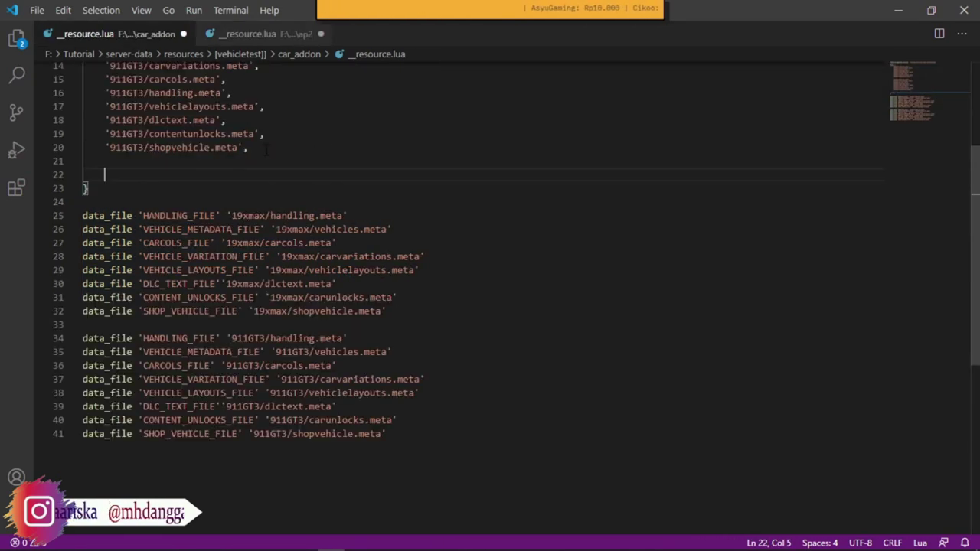
{"action": "key", "text": "ctrl+v"}
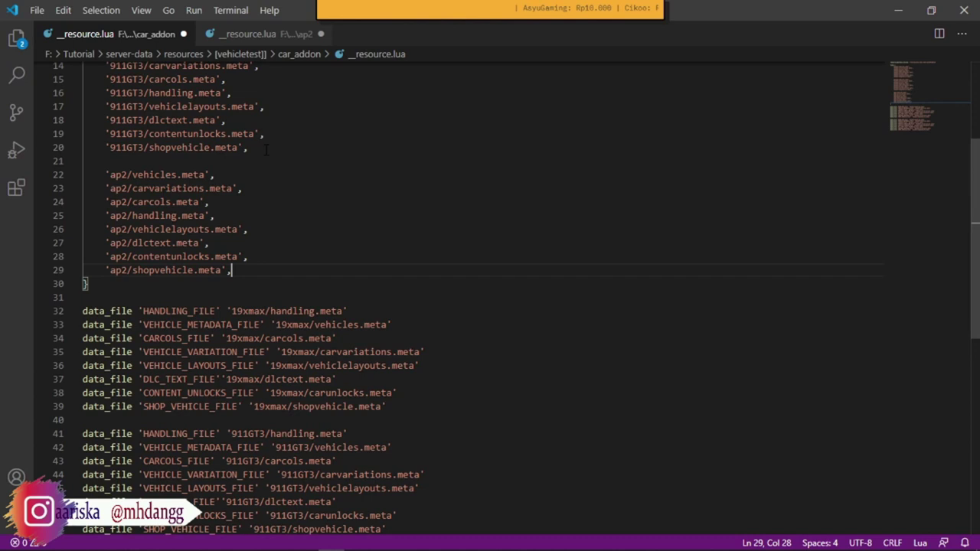
{"action": "scroll", "coordinate": [266, 150], "scroll_direction": "up", "scroll_amount": 3}
{"action": "scroll", "coordinate": [266, 230], "scroll_direction": "down", "scroll_amount": 3}
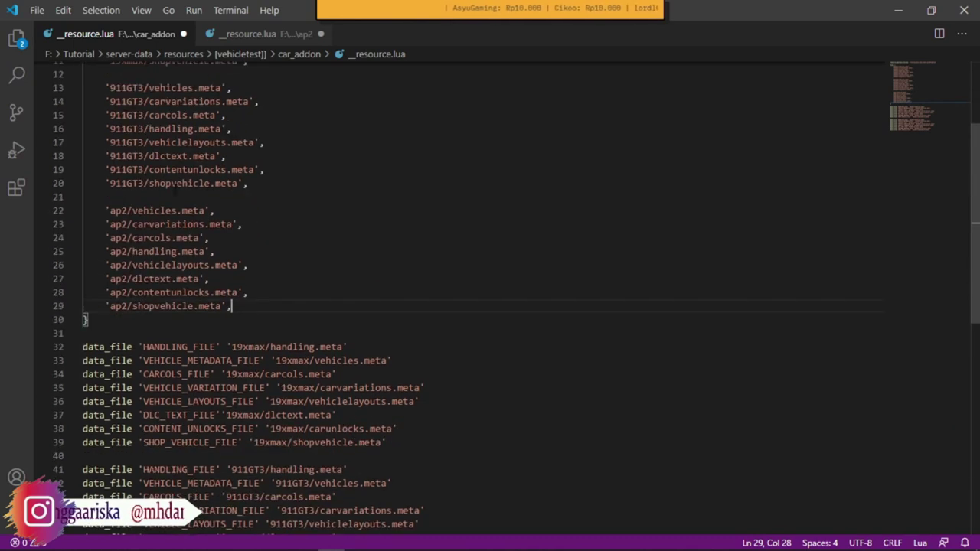
- Move the ap2 data_file lines into the car_addon __resource.lua, between the files block and the 19xmax lines, and save it
{"action": "left_click", "coordinate": [253, 34]}
{"action": "left_click_drag", "start_coordinate": [371, 246], "coordinate": [82, 150]}
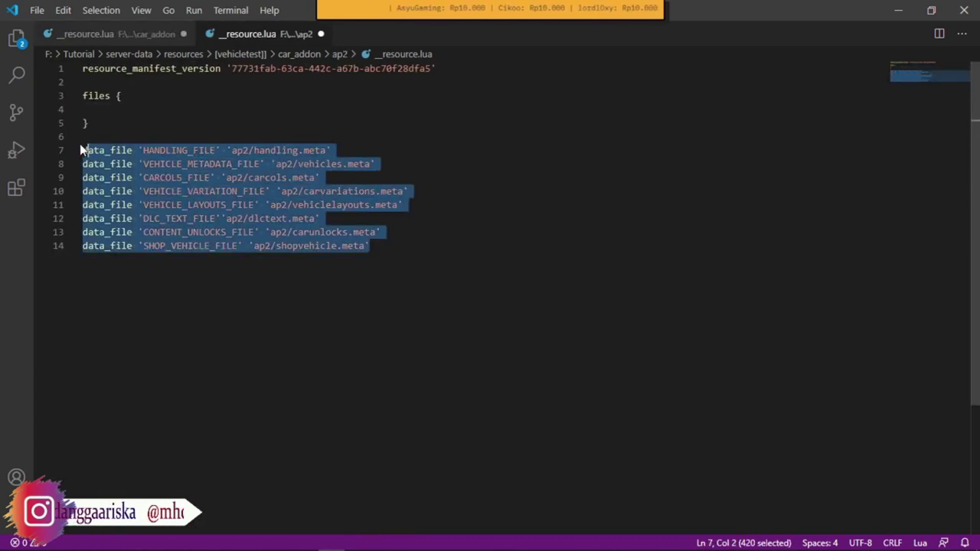
{"action": "key", "text": "ctrl+x"}
{"action": "left_click", "coordinate": [115, 34]}
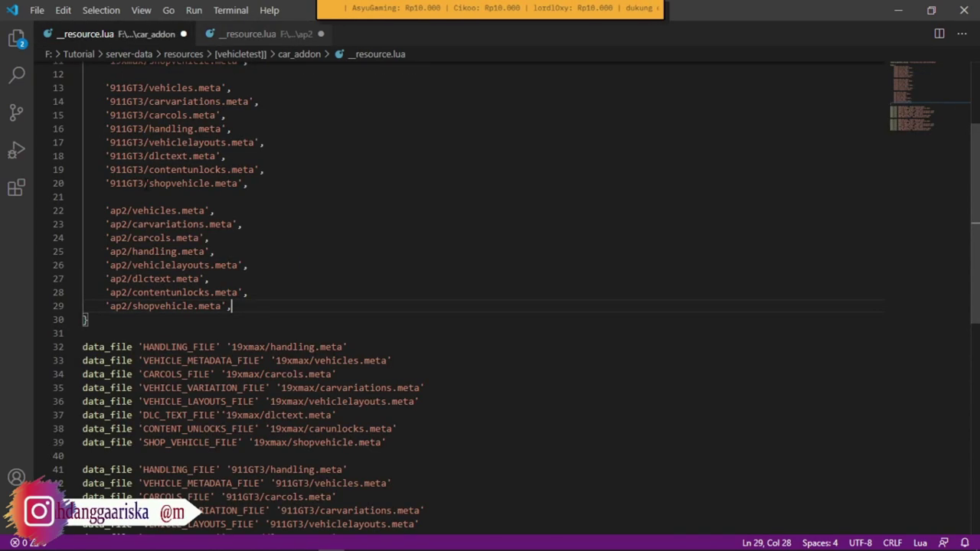
{"action": "left_click", "coordinate": [143, 319]}
{"action": "key", "text": "Return"}
{"action": "key", "text": "Return"}
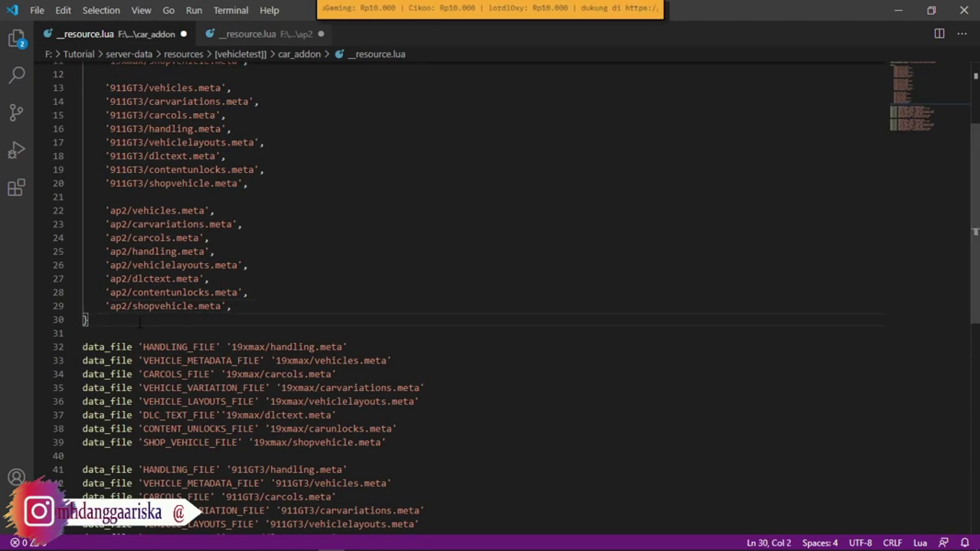
{"action": "key", "text": "ctrl+v"}
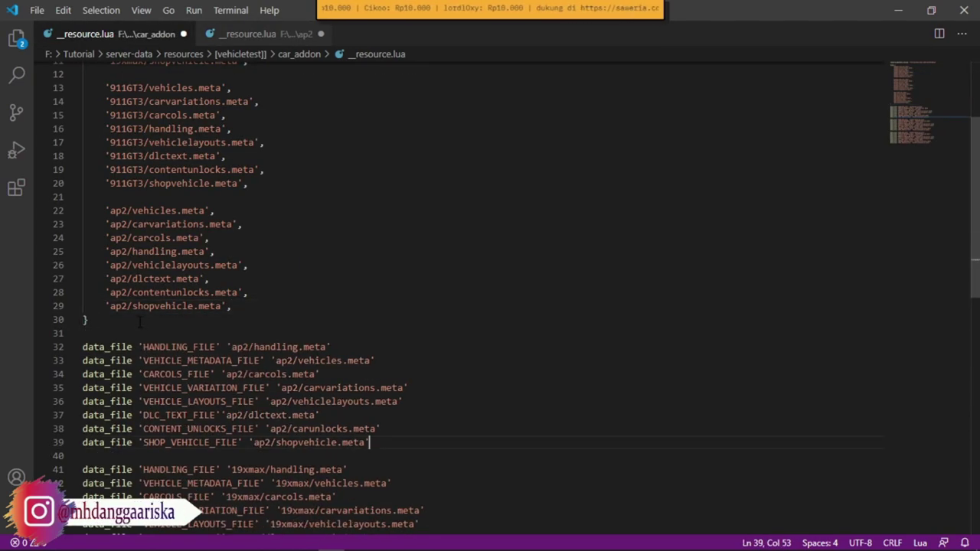
{"action": "scroll", "coordinate": [459, 291], "scroll_direction": "down", "scroll_amount": 6}
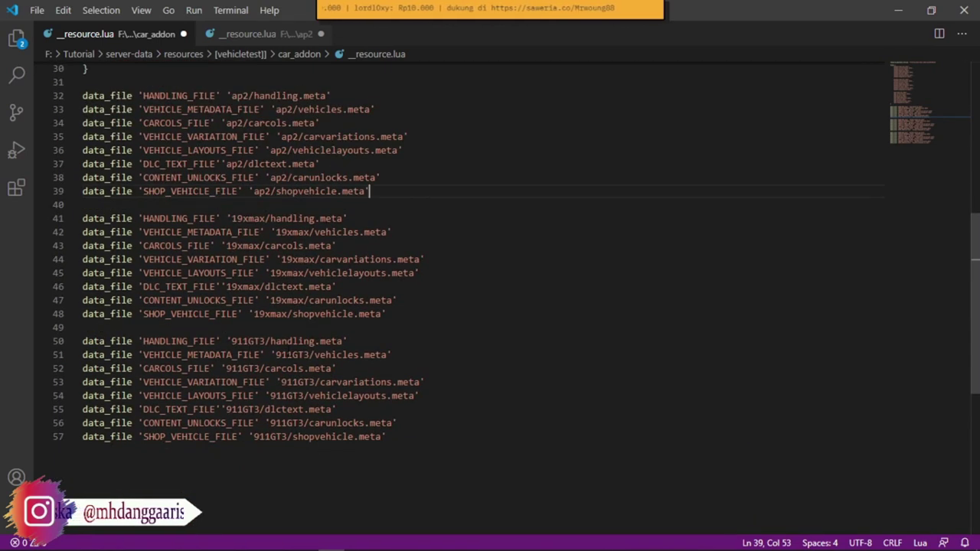
{"action": "key", "text": "ctrl+s"}
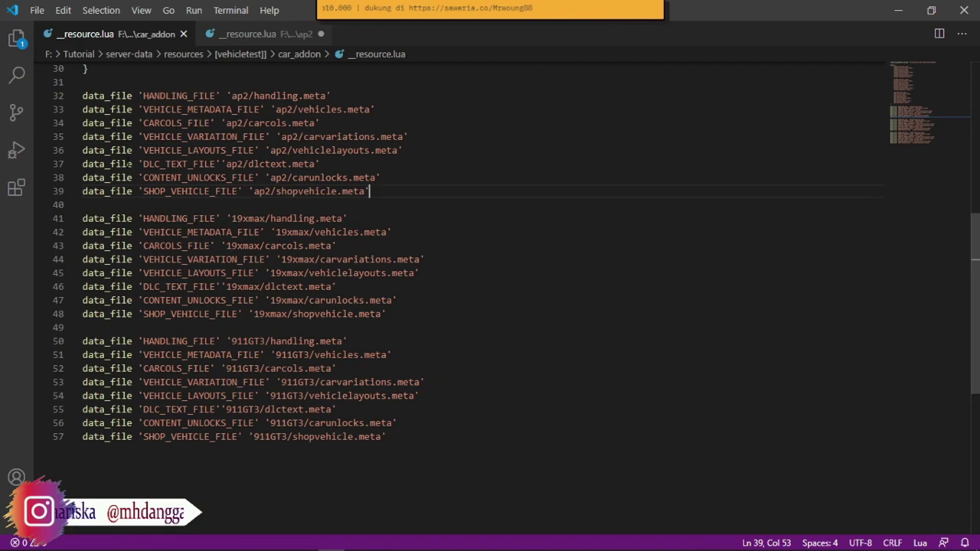
- Close the ap2 __resource.lua without saving and delete that file from the ap2 folder in File Explorer
{"action": "left_click", "coordinate": [279, 36]}
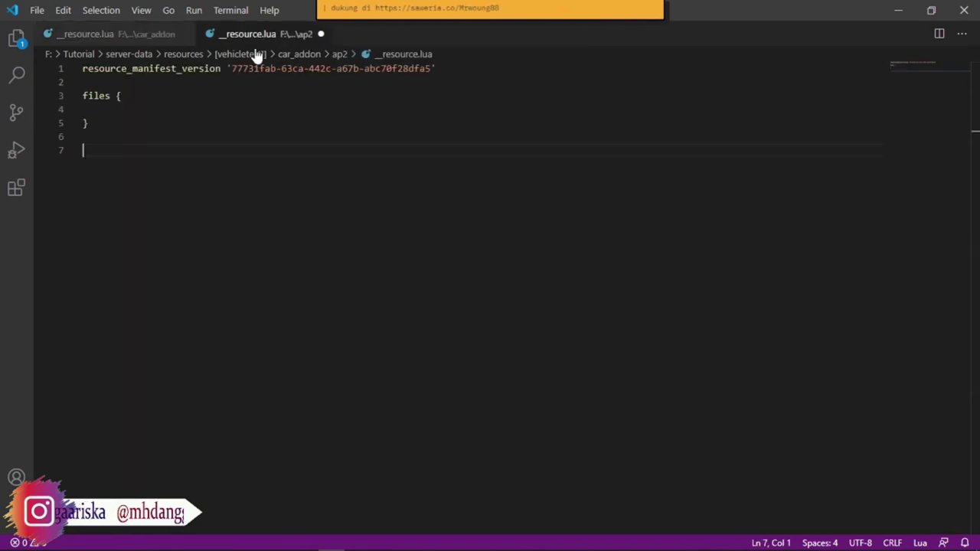
{"action": "left_click", "coordinate": [321, 34]}
{"action": "left_click", "coordinate": [529, 303]}
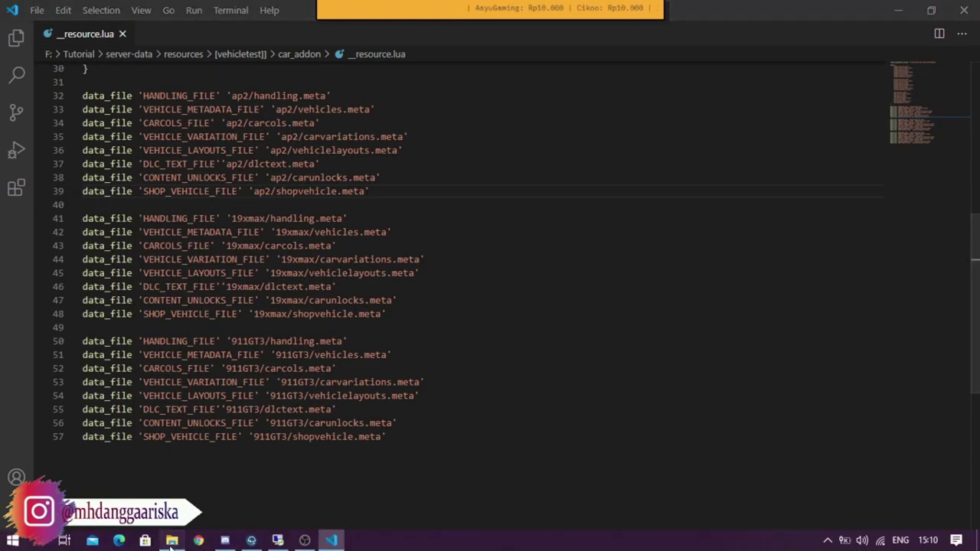
{"action": "key", "text": "alt+Tab"}
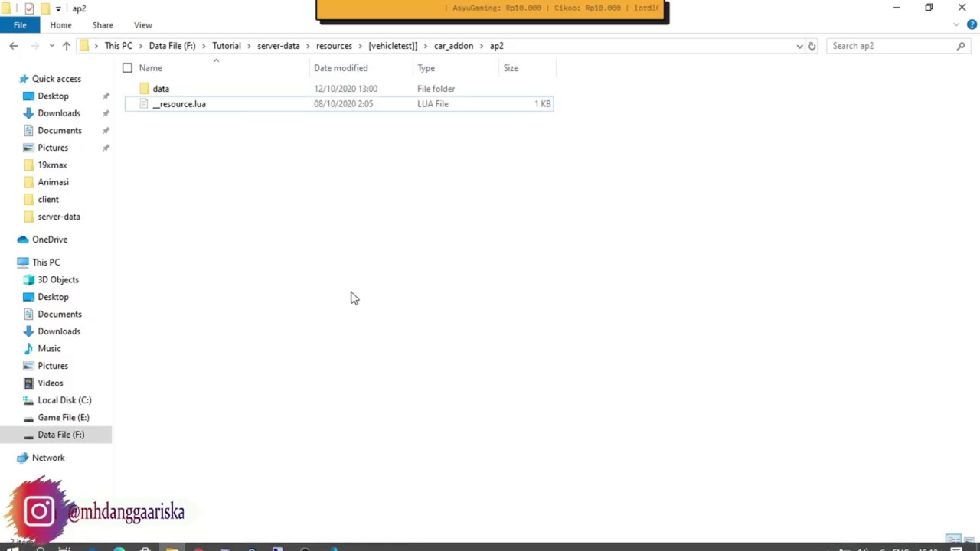
{"action": "left_click", "coordinate": [183, 112]}
{"action": "key", "text": "Delete"}
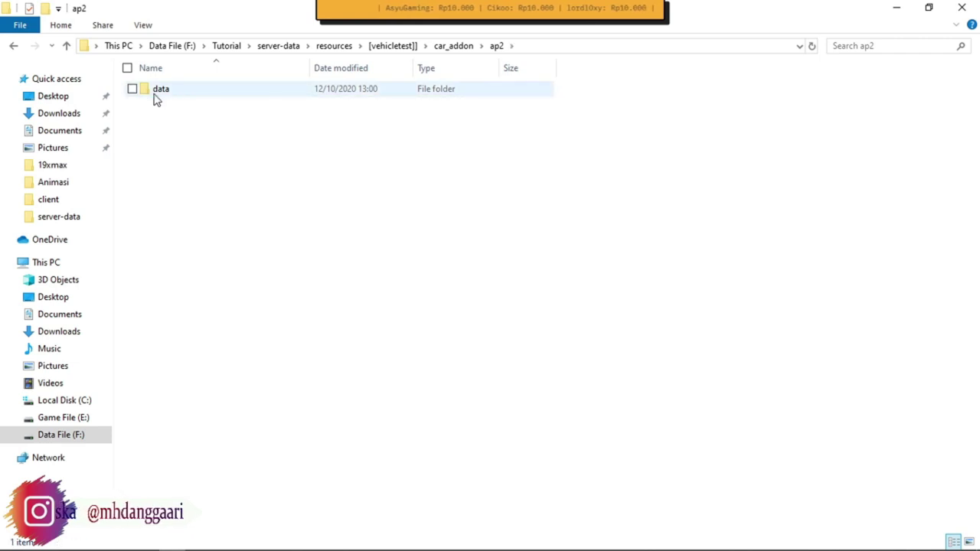
- Move all .meta files from the data subfolder up into the ap2 folder and delete the emptied data folder
{"action": "left_click", "coordinate": [171, 92]}
{"action": "double_click", "coordinate": [171, 92]}
{"action": "left_click_drag", "start_coordinate": [206, 223], "coordinate": [498, 48]}
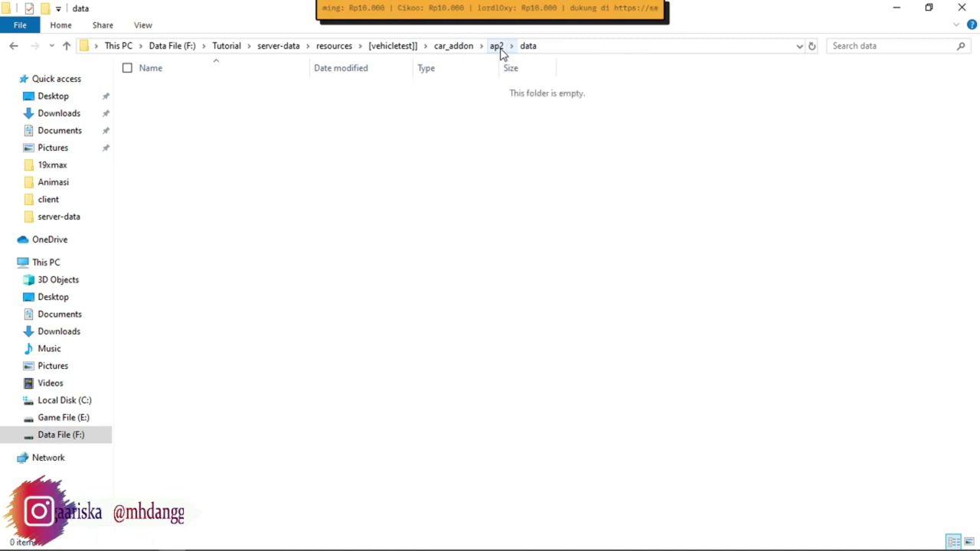
{"action": "left_click", "coordinate": [498, 46]}
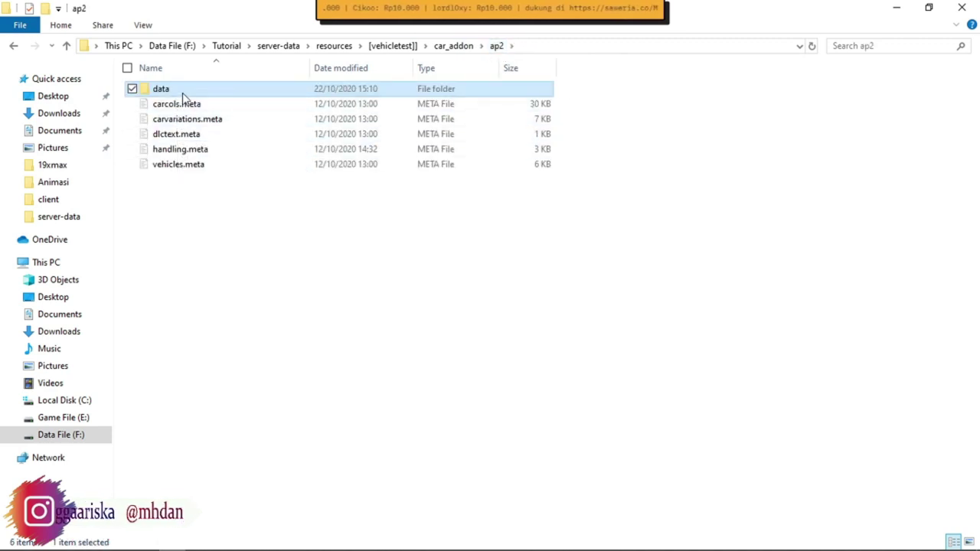
{"action": "key", "text": "Delete"}
- Move the eg6 vehicle folder from [vehicletest] into the car_addon folder
{"action": "left_click", "coordinate": [459, 46]}
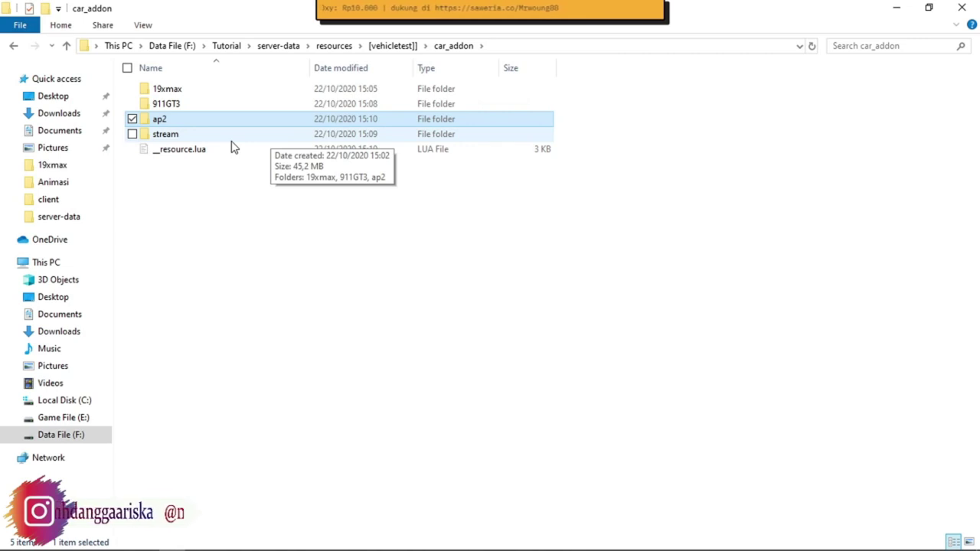
{"action": "left_click", "coordinate": [391, 47]}
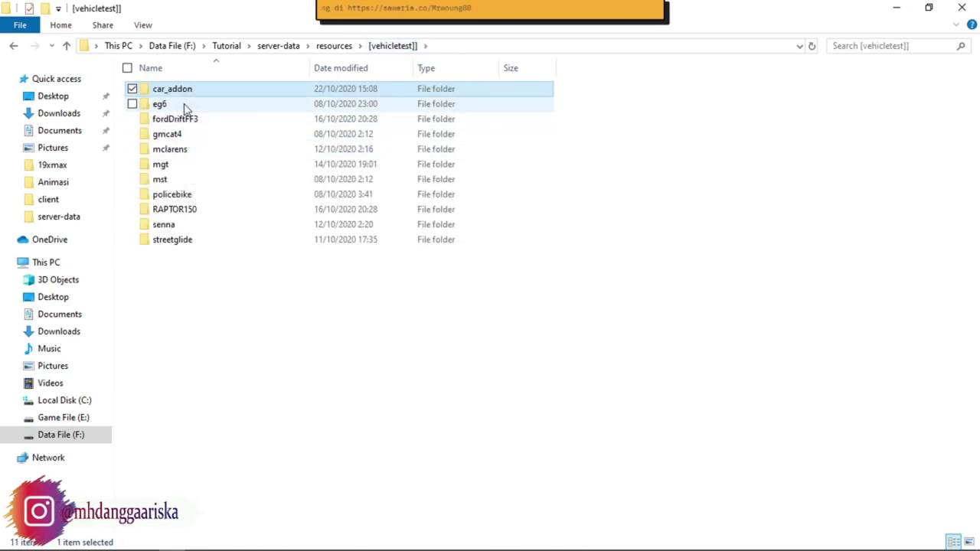
{"action": "left_click", "coordinate": [182, 105]}
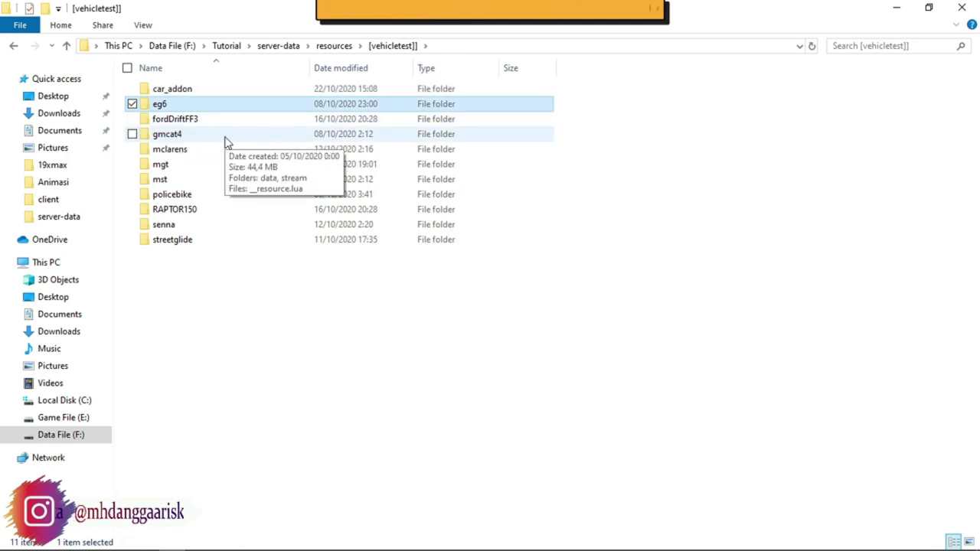
{"action": "double_click", "coordinate": [192, 90]}
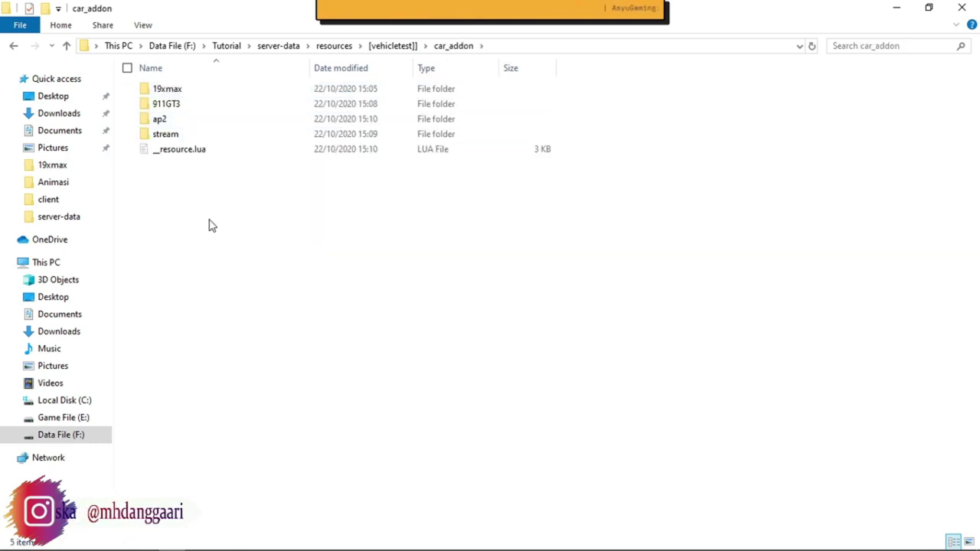
{"action": "key", "text": "ctrl+v"}
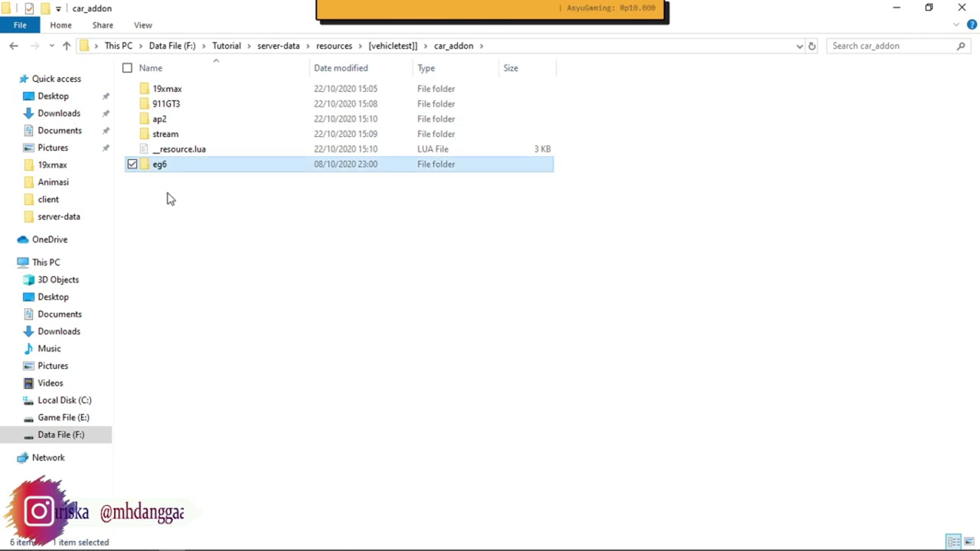
- Rename the stream subfolder inside the car_addon eg6 folder as eg6
{"action": "double_click", "coordinate": [161, 165]}
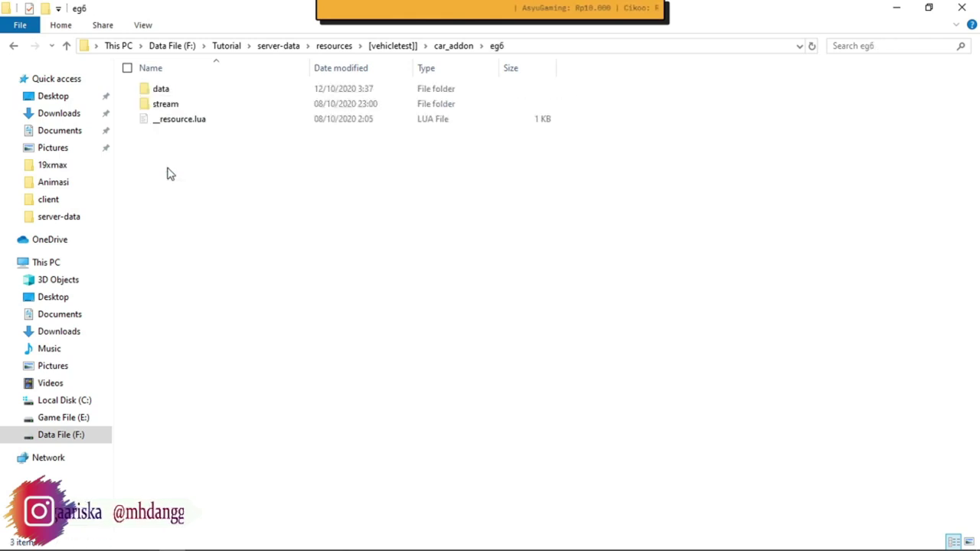
{"action": "left_click", "coordinate": [182, 108]}
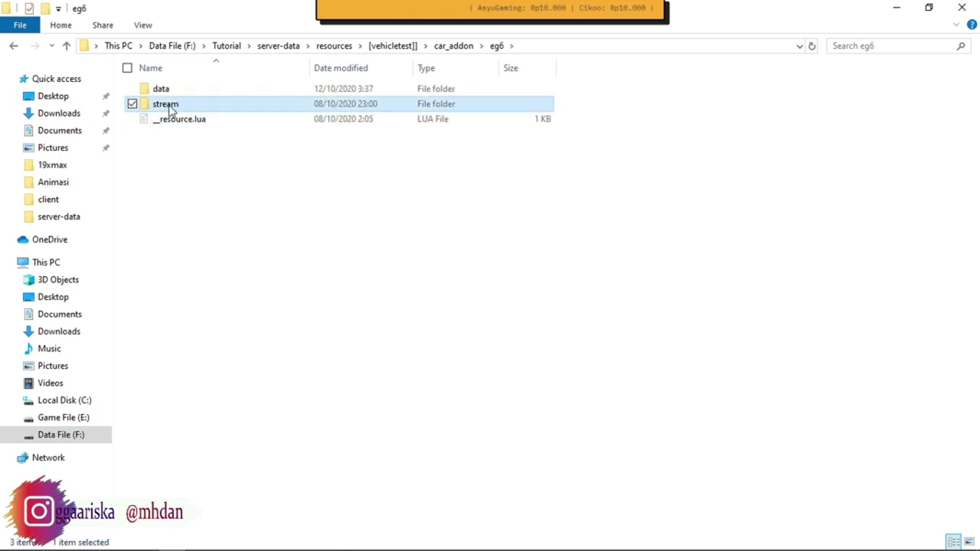
{"action": "left_click", "coordinate": [170, 108]}
{"action": "type", "text": "eg6"}
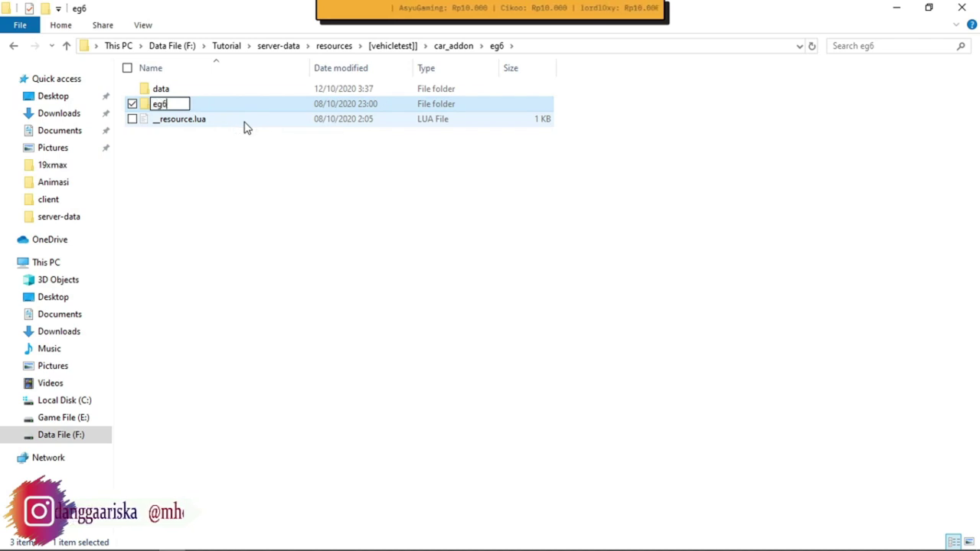
{"action": "key", "text": "Return"}
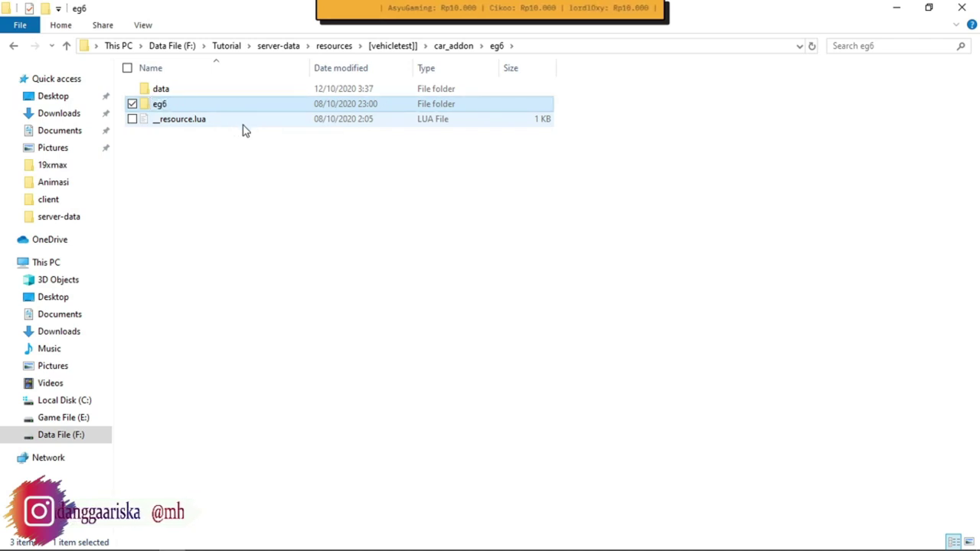
- Move the renamed eg6 subfolder into the stream folder of car_addon
{"action": "left_click", "coordinate": [452, 46]}
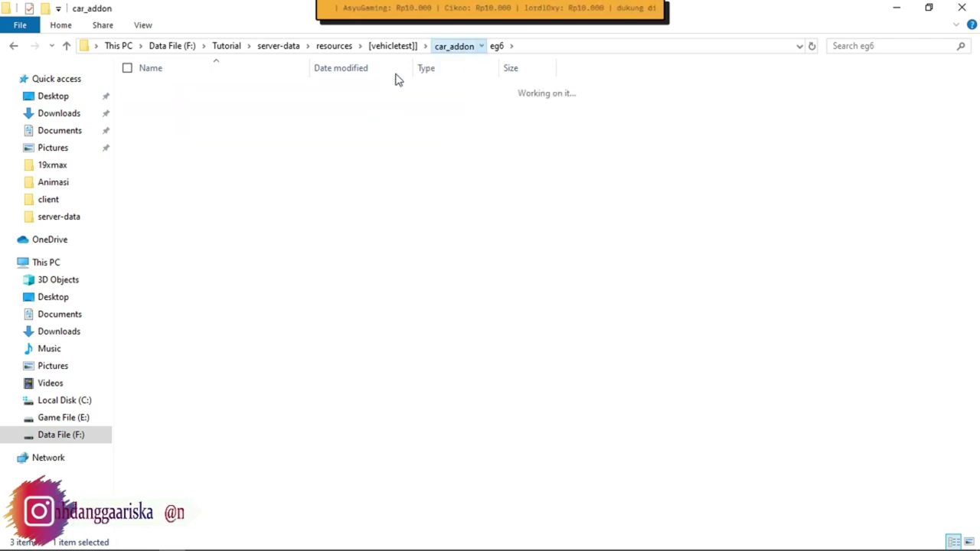
{"action": "double_click", "coordinate": [222, 149]}
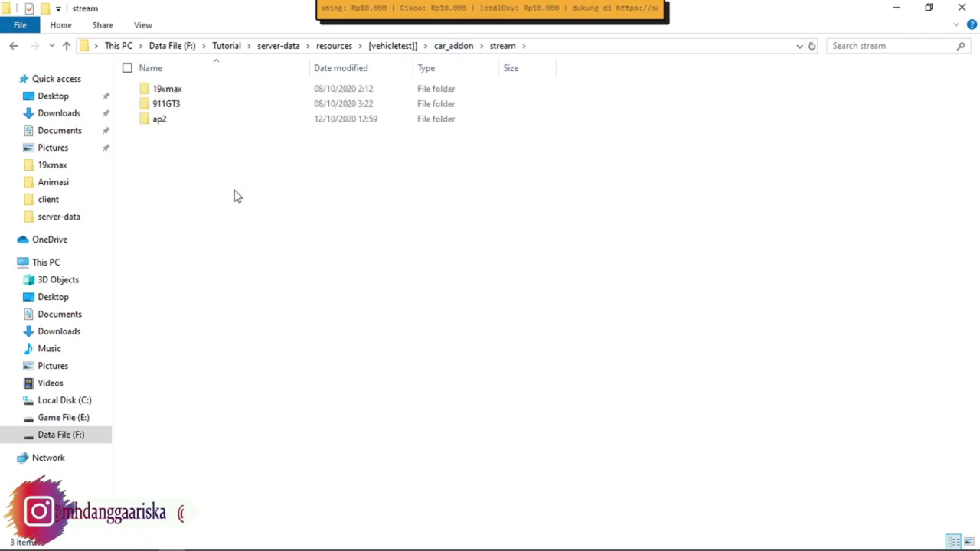
{"action": "key", "text": "ctrl+v"}
- Open __resource.lua of the eg6 folder, change the path folder of the vehicles.meta files entry to eg6, and select that folder name
{"action": "left_click", "coordinate": [458, 46]}
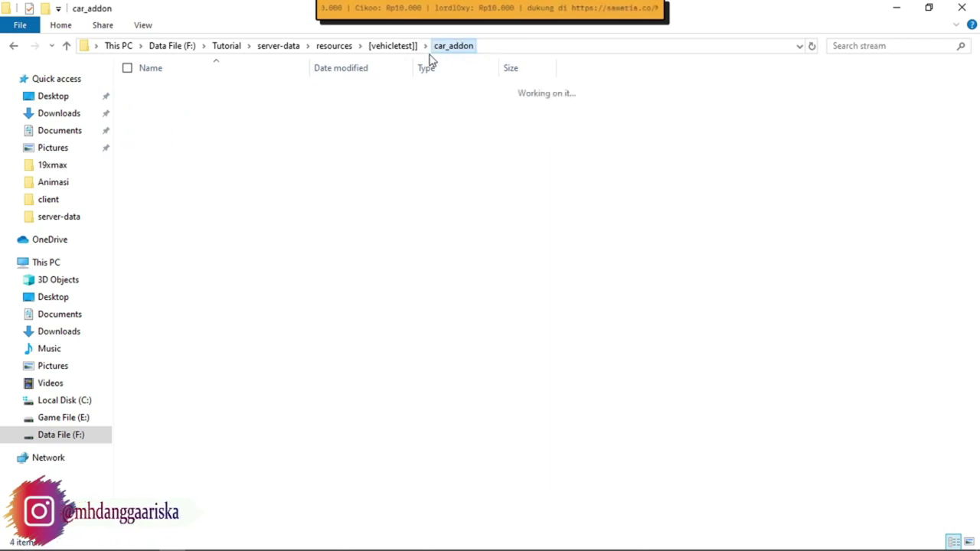
{"action": "double_click", "coordinate": [161, 135]}
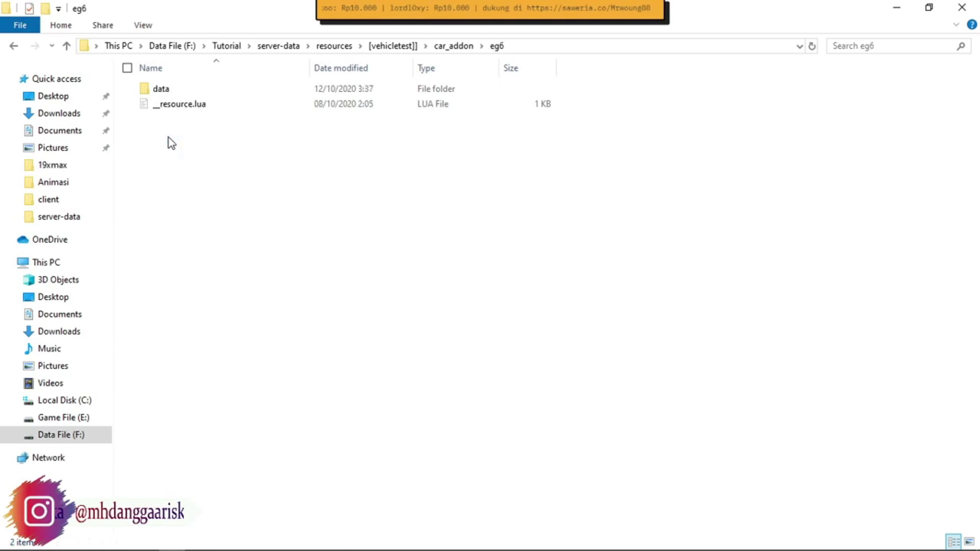
{"action": "left_click", "coordinate": [178, 105]}
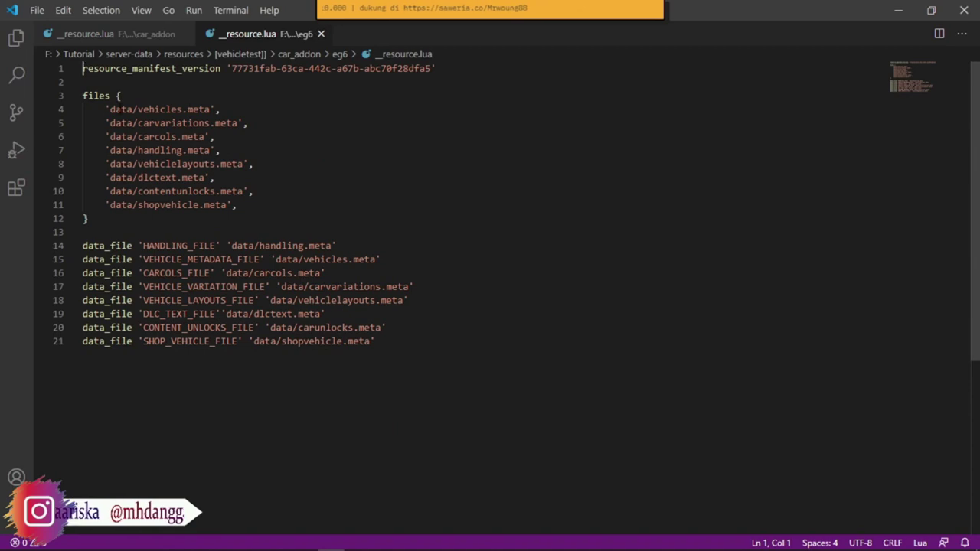
{"action": "double_click", "coordinate": [121, 109]}
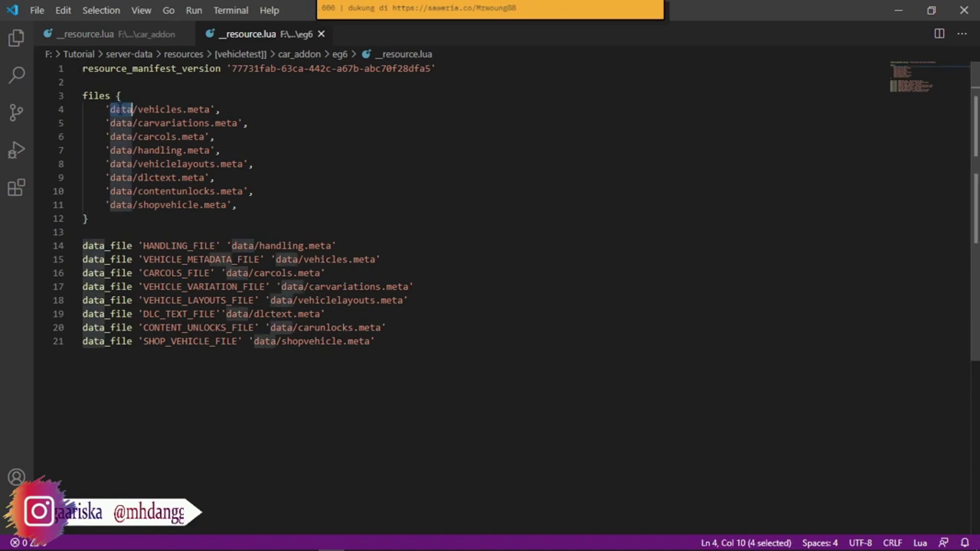
{"action": "key", "text": "BackSpace"}
{"action": "type", "text": "eg6"}
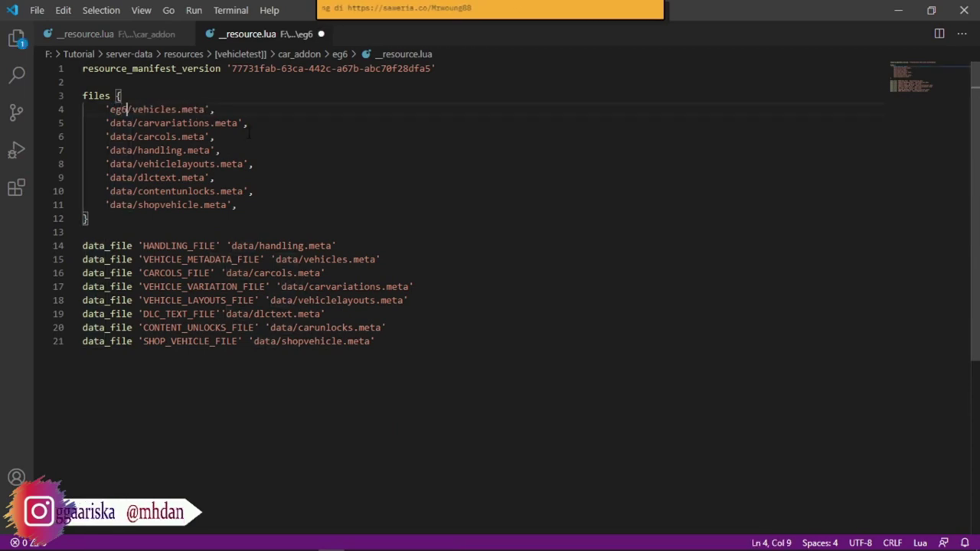
{"action": "double_click", "coordinate": [125, 109]}
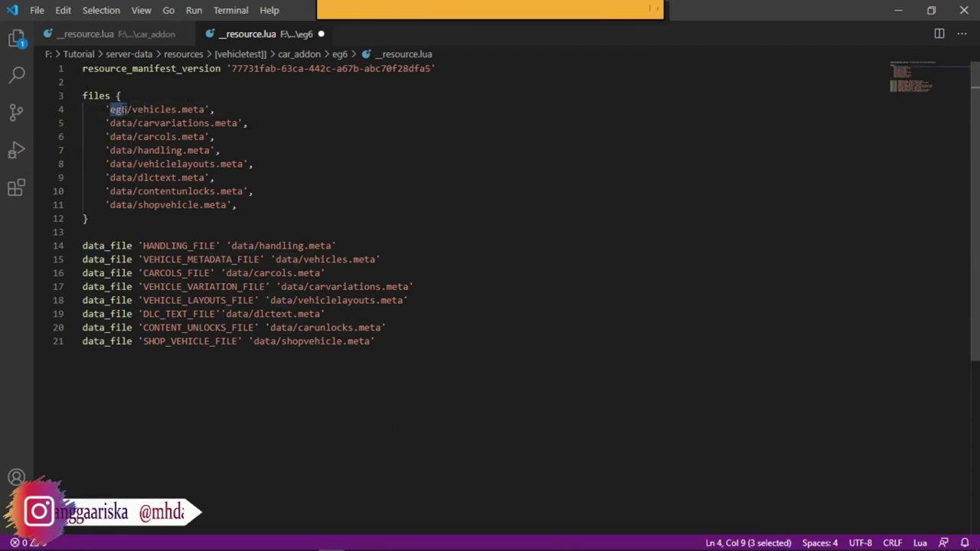
- Replace the data path folder with eg6 in the carvariations, carcols, handling and vehiclelayouts entries of the files block
{"action": "key", "text": "ctrl+c"}
{"action": "double_click", "coordinate": [120, 123]}
{"action": "key", "text": "ctrl+v"}
{"action": "double_click", "coordinate": [120, 136]}
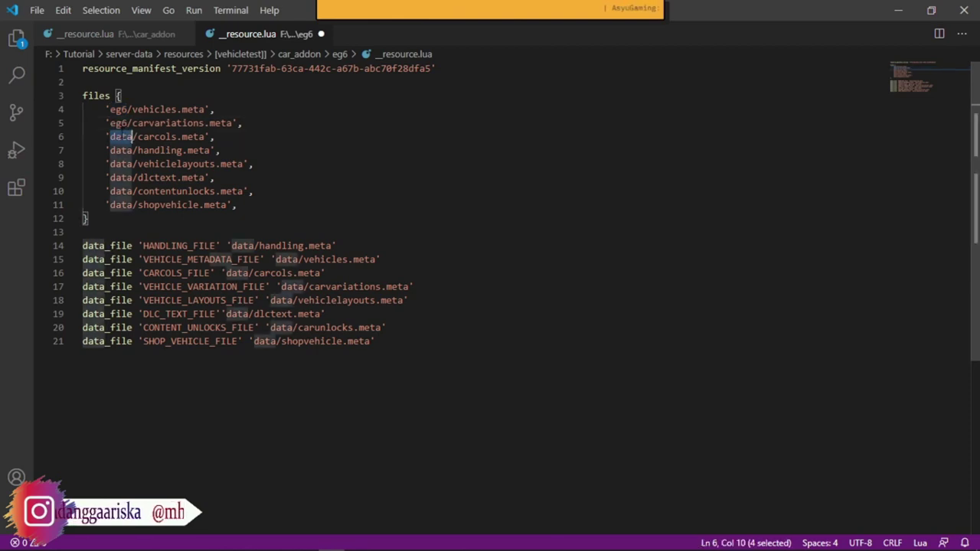
{"action": "key", "text": "ctrl+v"}
{"action": "double_click", "coordinate": [120, 150]}
{"action": "key", "text": "ctrl+v"}
{"action": "double_click", "coordinate": [120, 164]}
{"action": "key", "text": "ctrl+v"}
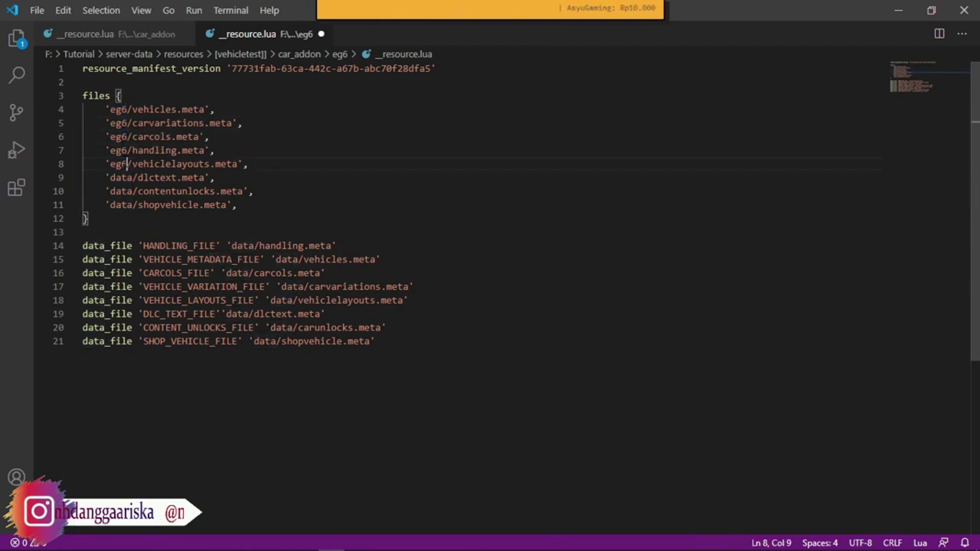
- Replace the data path folder with eg6 in the dlctext, contentunlocks and shopvehicle entries of the files block
{"action": "left_click", "coordinate": [126, 177]}
{"action": "double_click", "coordinate": [120, 177]}
{"action": "key", "text": "ctrl+v"}
{"action": "double_click", "coordinate": [120, 192]}
{"action": "key", "text": "ctrl+v"}
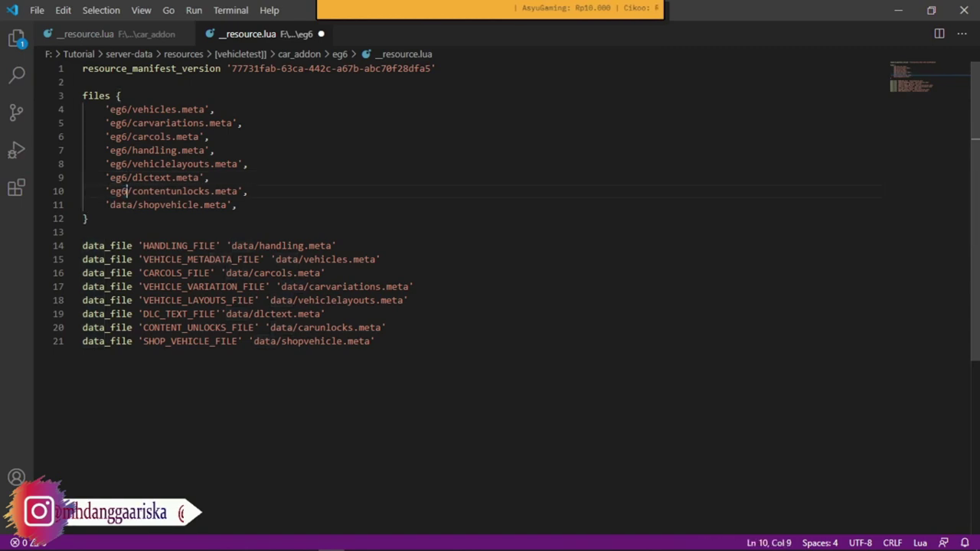
{"action": "left_click", "coordinate": [126, 205]}
{"action": "double_click", "coordinate": [126, 205]}
{"action": "key", "text": "ctrl+v"}
- Change the path folder from data to eg6 in all eight data_file lines at once
{"action": "left_click", "coordinate": [242, 246]}
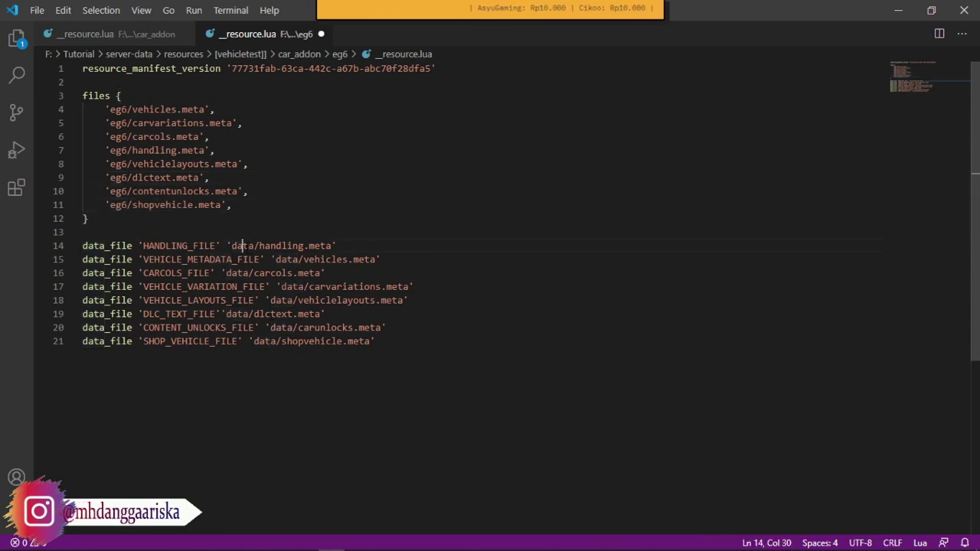
{"action": "key", "text": "ctrl+d"}
{"action": "key", "text": "ctrl+d"}
{"action": "key", "text": "ctrl+d"}
{"action": "key", "text": "ctrl+d"}
{"action": "key", "text": "ctrl+d"}
{"action": "key", "text": "ctrl+d"}
{"action": "key", "text": "ctrl+d"}
{"action": "key", "text": "ctrl+d"}
{"action": "key", "text": "ctrl+v"}
- Move the eight eg6 file entries into the files block of car_addon's __resource.lua, below the ap2 entries after a blank line
{"action": "left_click_drag", "start_coordinate": [233, 205], "coordinate": [81, 108]}
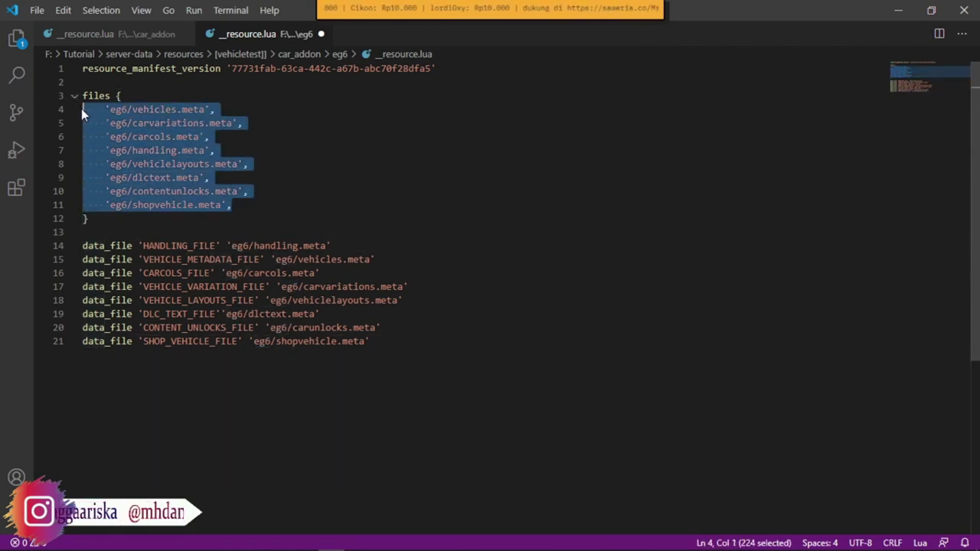
{"action": "key", "text": "ctrl+x"}
{"action": "left_click", "coordinate": [157, 36]}
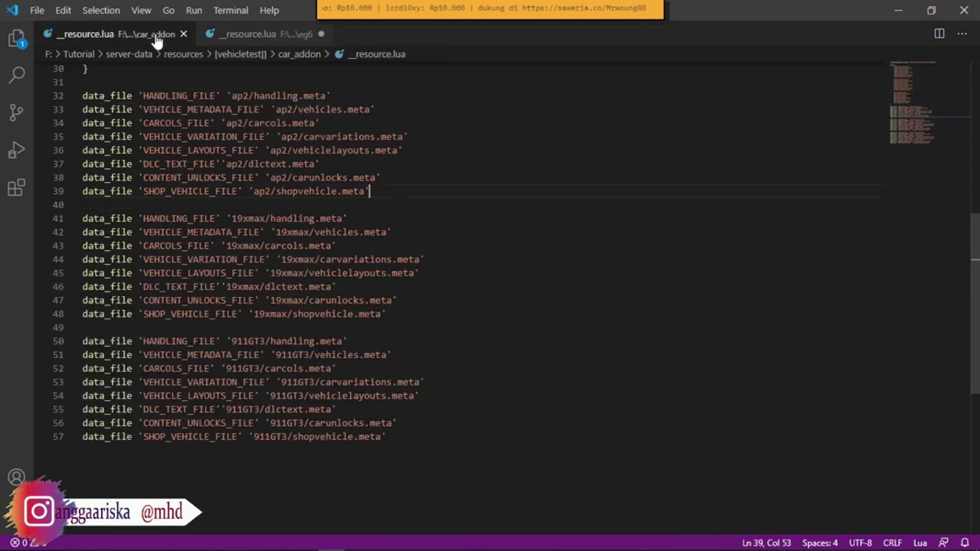
{"action": "scroll", "coordinate": [311, 200], "scroll_direction": "up", "scroll_amount": 4}
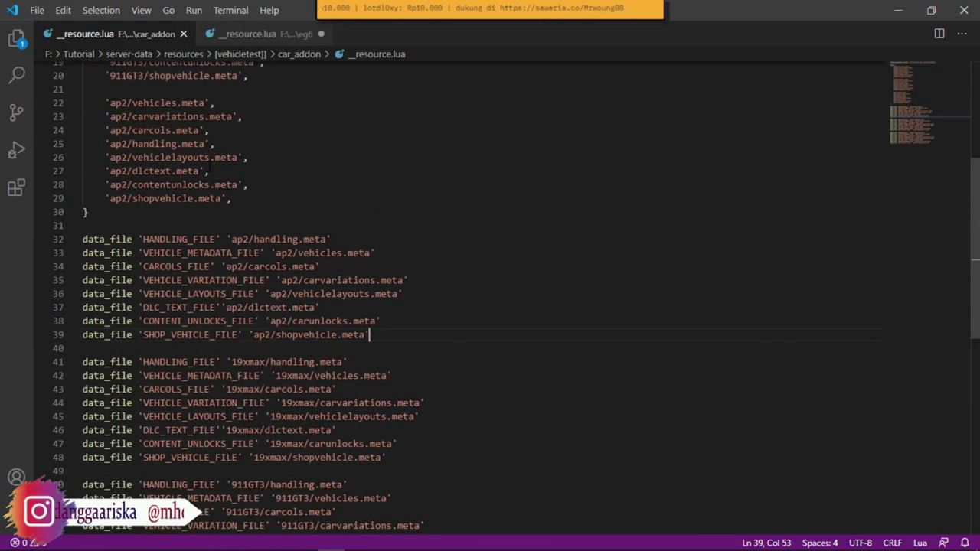
{"action": "left_click", "coordinate": [257, 202]}
{"action": "key", "text": "Return"}
{"action": "key", "text": "Return"}
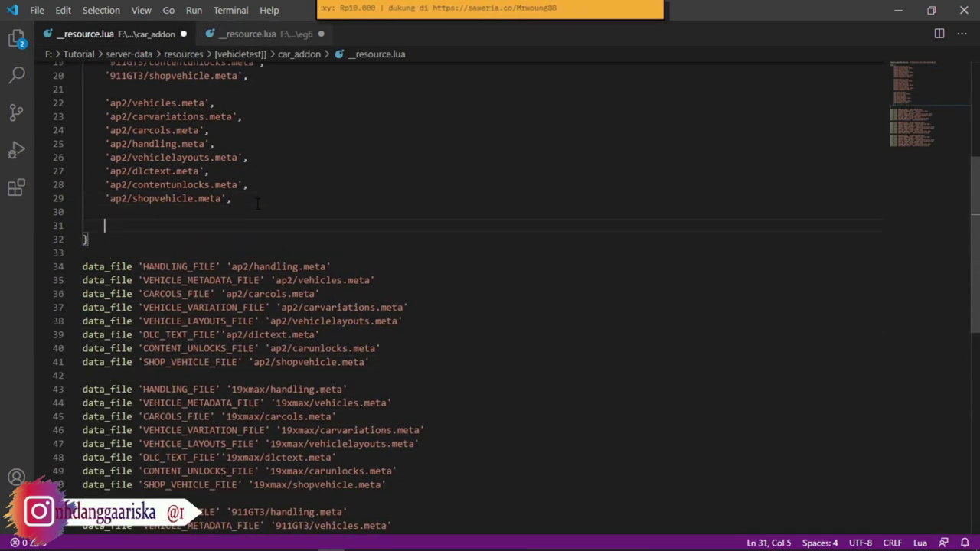
{"action": "key", "text": "ctrl+v"}
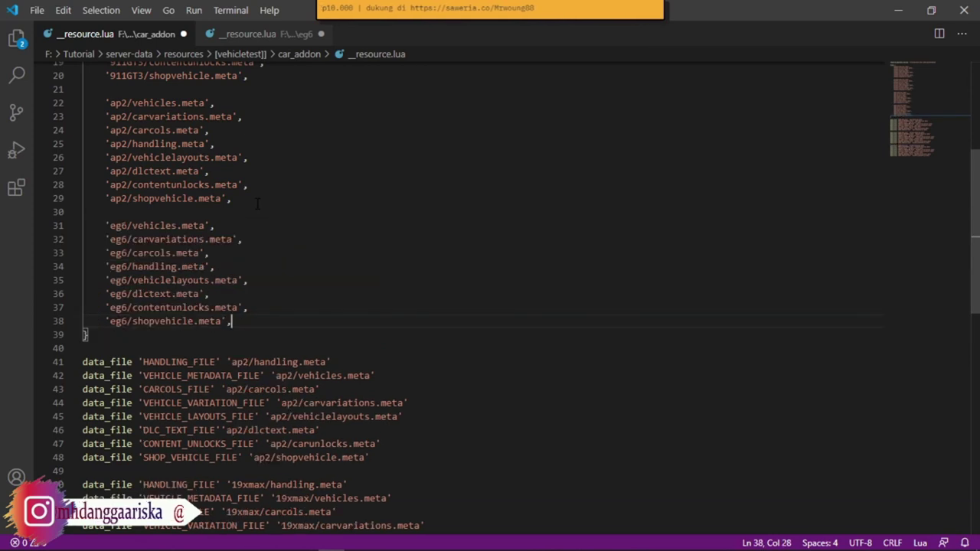
- Move the eg6 data_file lines into car_addon's __resource.lua, between the files block and the ap2 data_file lines
{"action": "left_click", "coordinate": [222, 35]}
{"action": "left_click_drag", "start_coordinate": [369, 246], "coordinate": [74, 151]}
{"action": "key", "text": "ctrl+x"}
{"action": "left_click", "coordinate": [153, 35]}
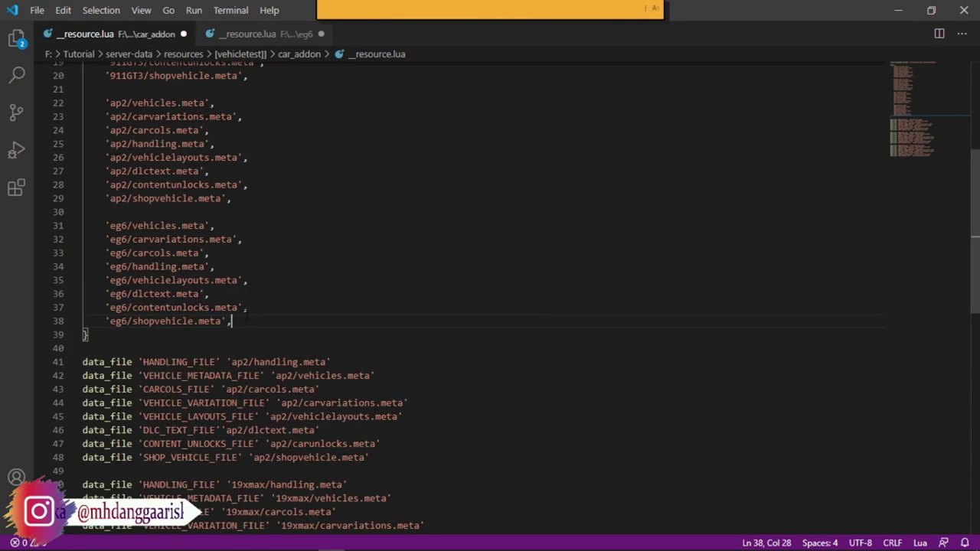
{"action": "left_click", "coordinate": [220, 335]}
{"action": "key", "text": "Return"}
{"action": "key", "text": "Return"}
{"action": "key", "text": "ctrl+v"}
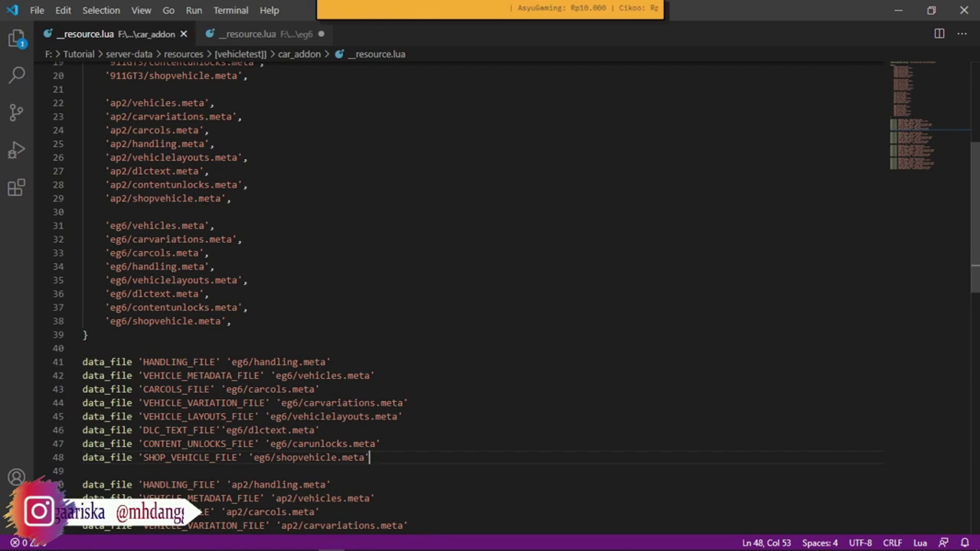
- Close the emptied eg6 __resource.lua without saving, and delete that file from the eg6 folder in File Explorer
{"action": "left_click", "coordinate": [261, 34]}
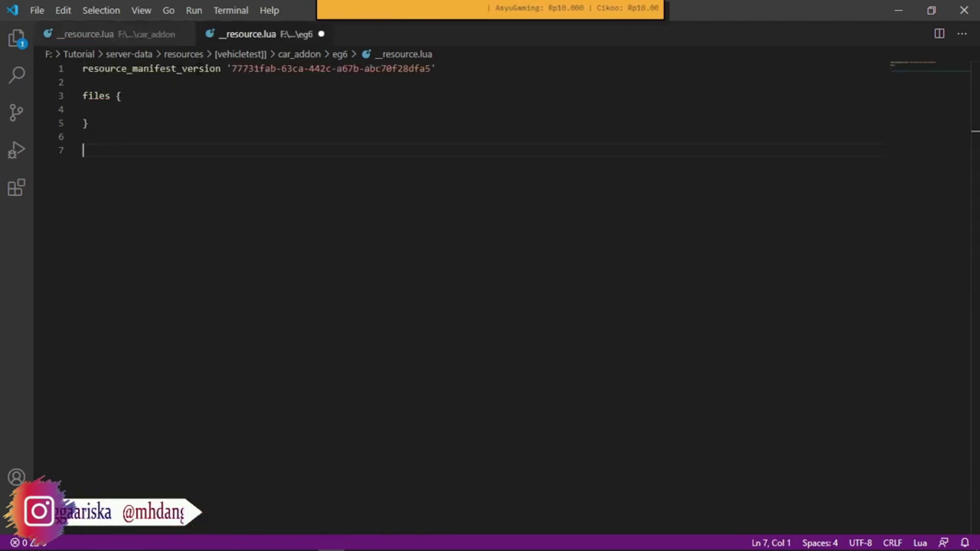
{"action": "left_click", "coordinate": [321, 34]}
{"action": "left_click", "coordinate": [509, 301]}
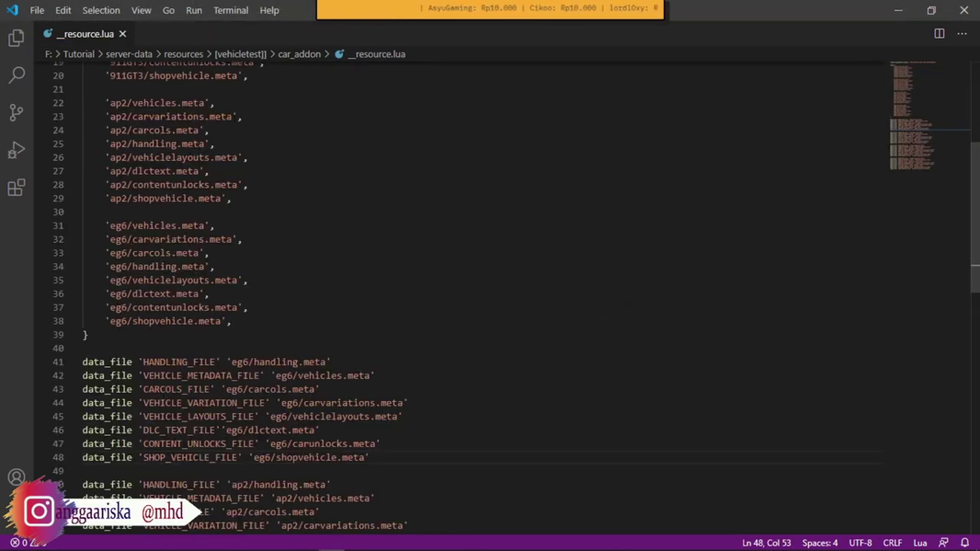
{"action": "left_click", "coordinate": [332, 541]}
{"action": "left_click", "coordinate": [278, 284]}
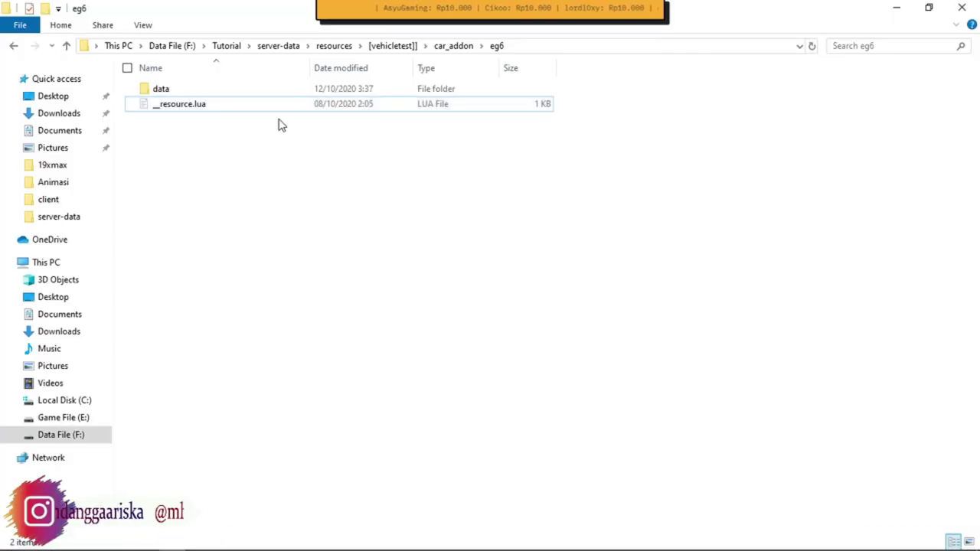
{"action": "left_click", "coordinate": [217, 104]}
{"action": "key", "text": "Delete"}
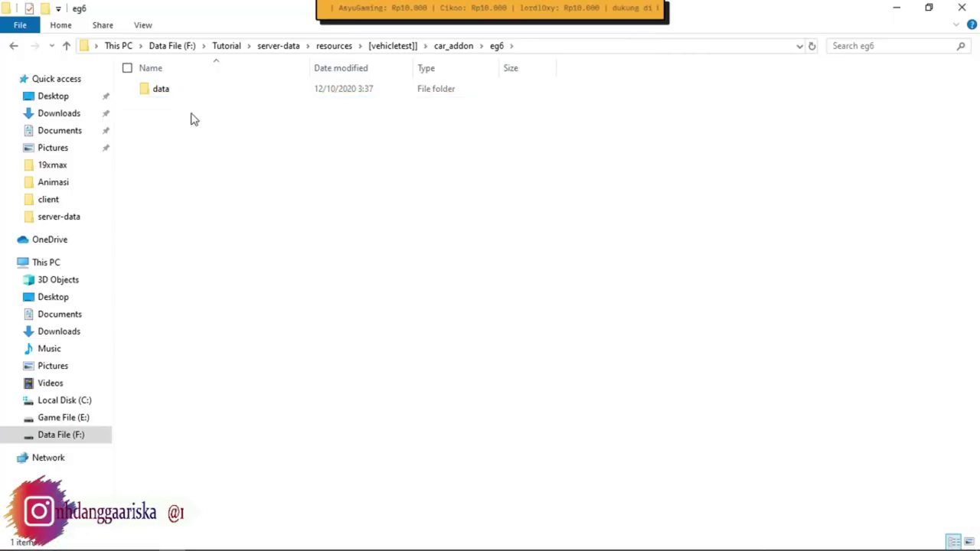
- Move all meta files from the data subfolder up into the eg6 folder and delete the emptied data subfolder
{"action": "double_click", "coordinate": [183, 90]}
{"action": "left_click_drag", "start_coordinate": [212, 229], "coordinate": [197, 93]}
{"action": "left_click_drag", "start_coordinate": [211, 245], "coordinate": [498, 47]}
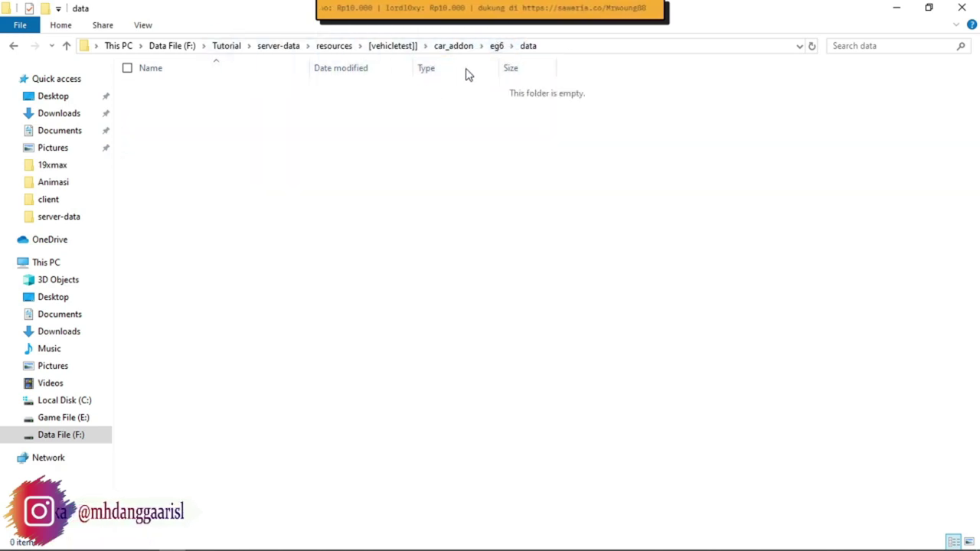
{"action": "left_click", "coordinate": [496, 46]}
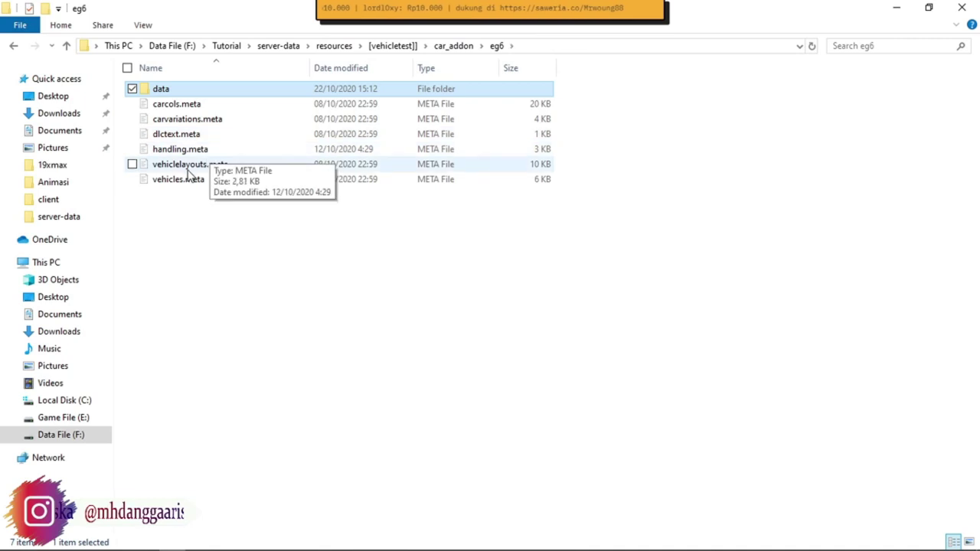
{"action": "left_click", "coordinate": [197, 88]}
{"action": "key", "text": "Delete"}
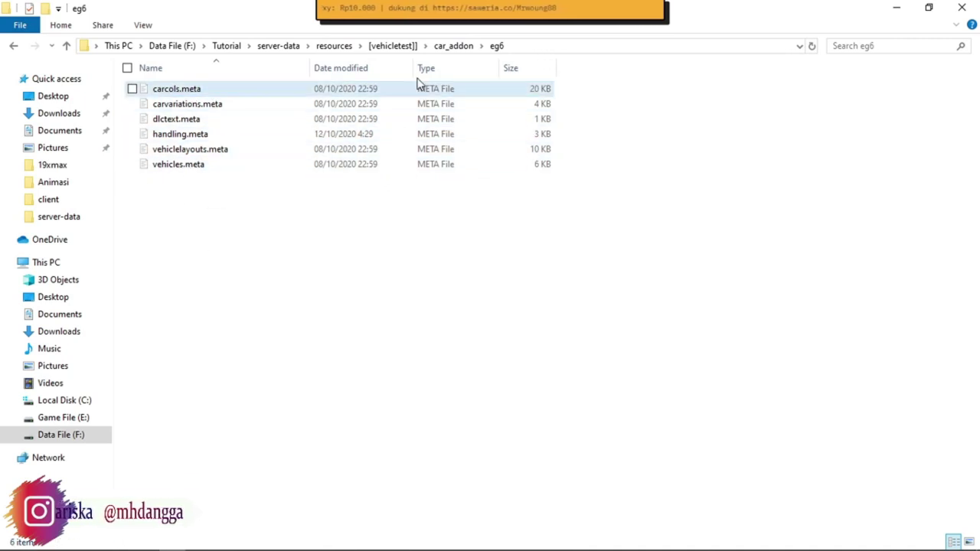
- Open car_addon's __resource.lua and review how the file entries are grouped by vehicle folder name, such as ap2
{"action": "left_click", "coordinate": [450, 47]}
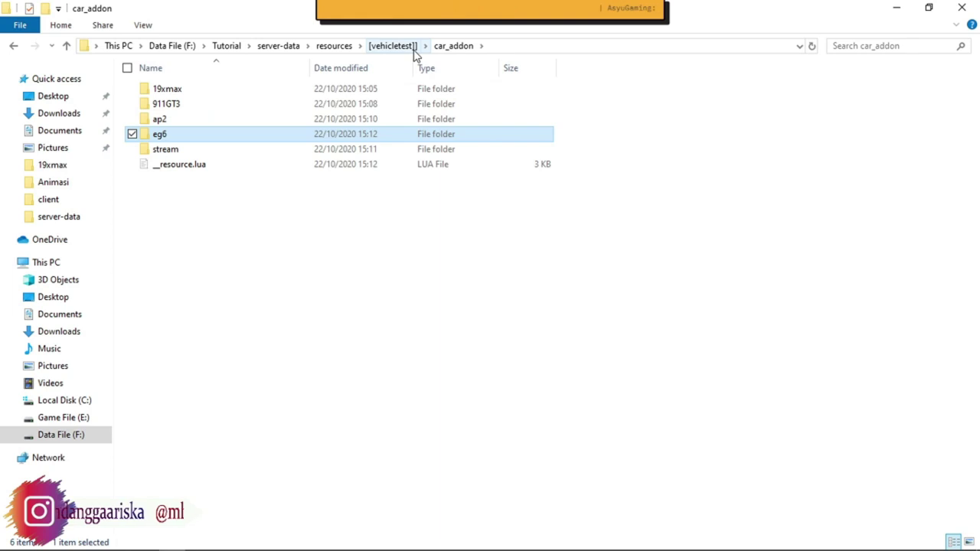
{"action": "double_click", "coordinate": [239, 163]}
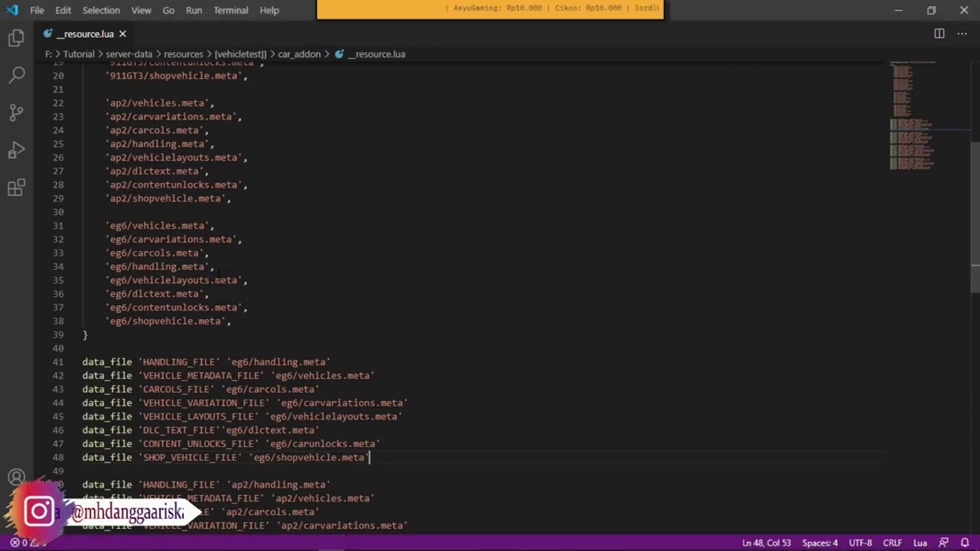
{"action": "scroll", "coordinate": [221, 279], "scroll_direction": "up", "scroll_amount": 2}
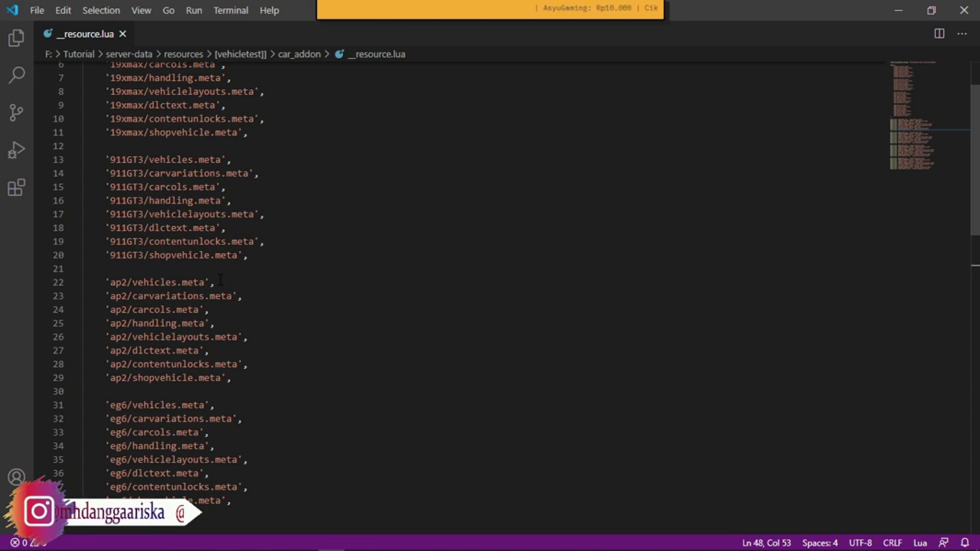
{"action": "scroll", "coordinate": [221, 280], "scroll_direction": "down", "scroll_amount": 1}
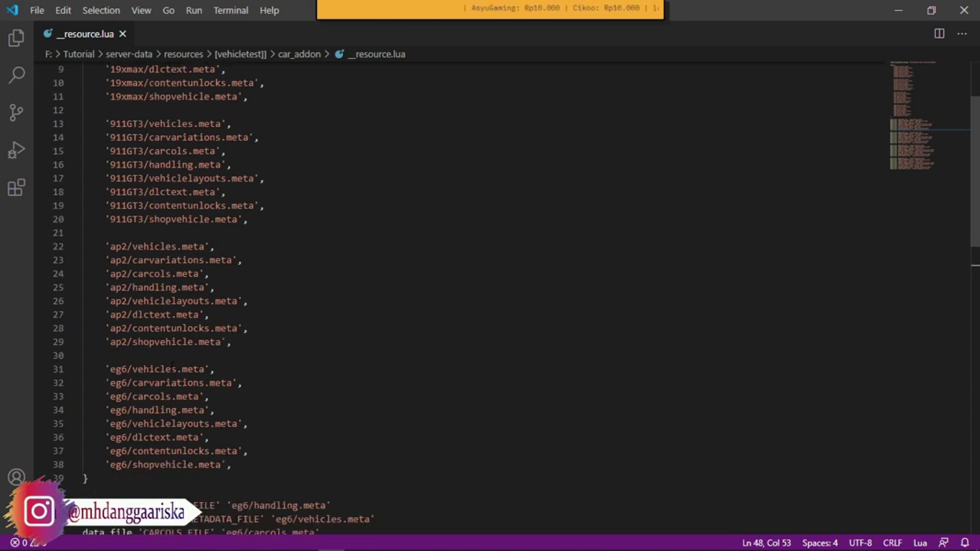
{"action": "scroll", "coordinate": [156, 379], "scroll_direction": "up", "scroll_amount": 1}
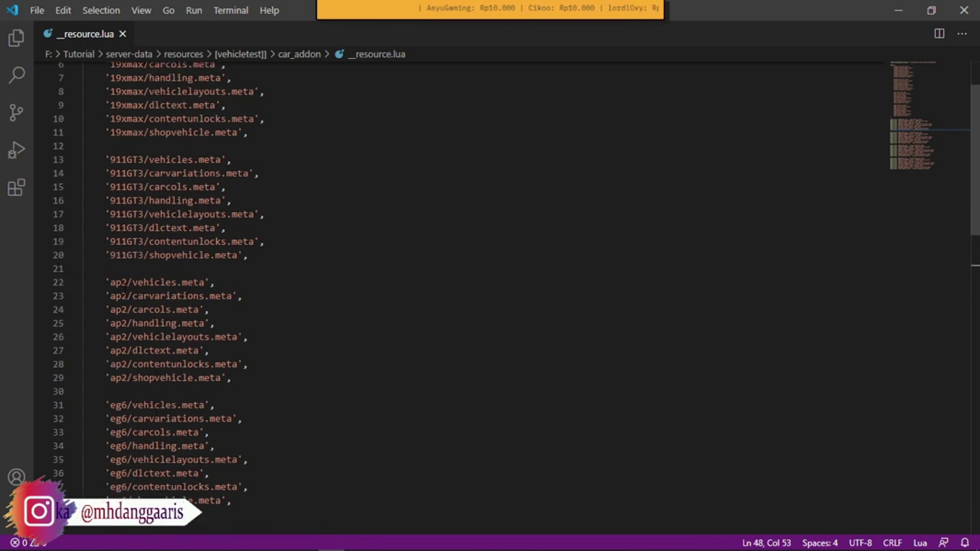
{"action": "left_click_drag", "start_coordinate": [110, 282], "coordinate": [127, 282]}
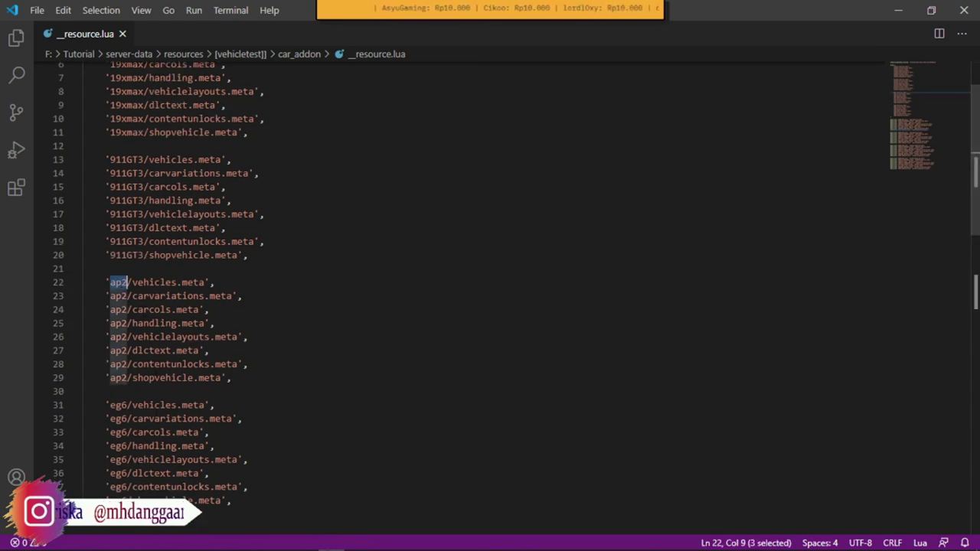
- Compare the vehicle folders in car_addon with the script's path names, and inspect the meta files in 19xmax and 911GT3
{"action": "left_click", "coordinate": [318, 542]}
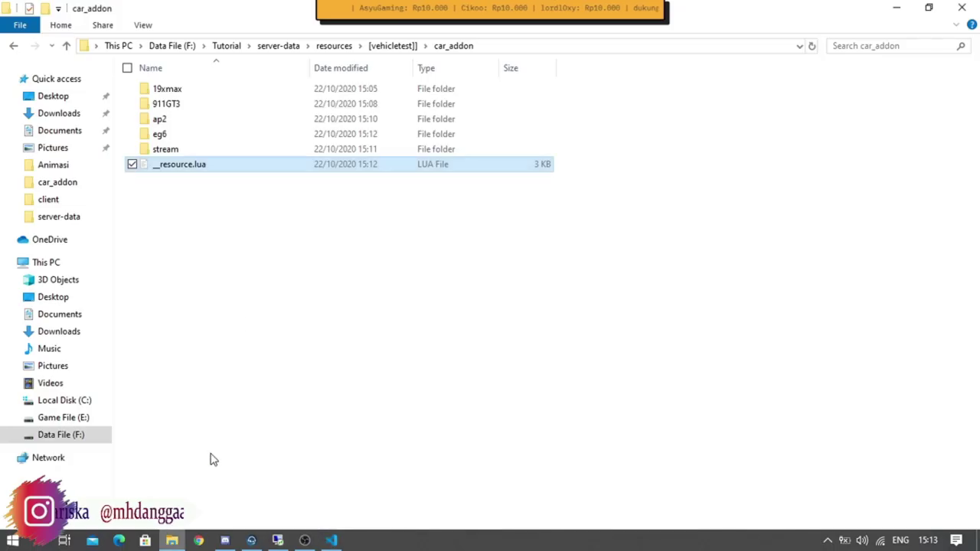
{"action": "left_click", "coordinate": [190, 89]}
{"action": "left_click", "coordinate": [181, 102]}
{"action": "left_click", "coordinate": [184, 91]}
{"action": "left_click", "coordinate": [184, 105]}
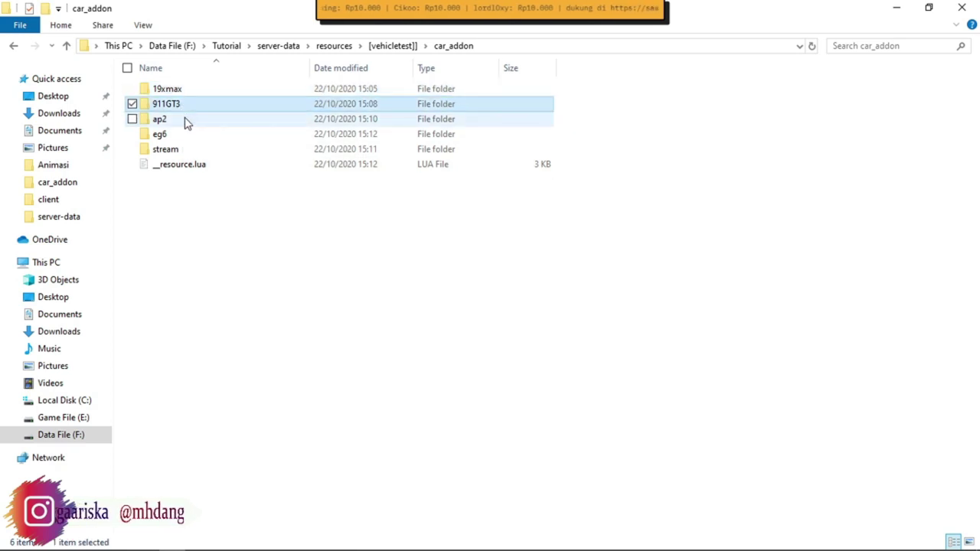
{"action": "left_click", "coordinate": [186, 121]}
{"action": "left_click", "coordinate": [190, 134]}
{"action": "left_click", "coordinate": [203, 91]}
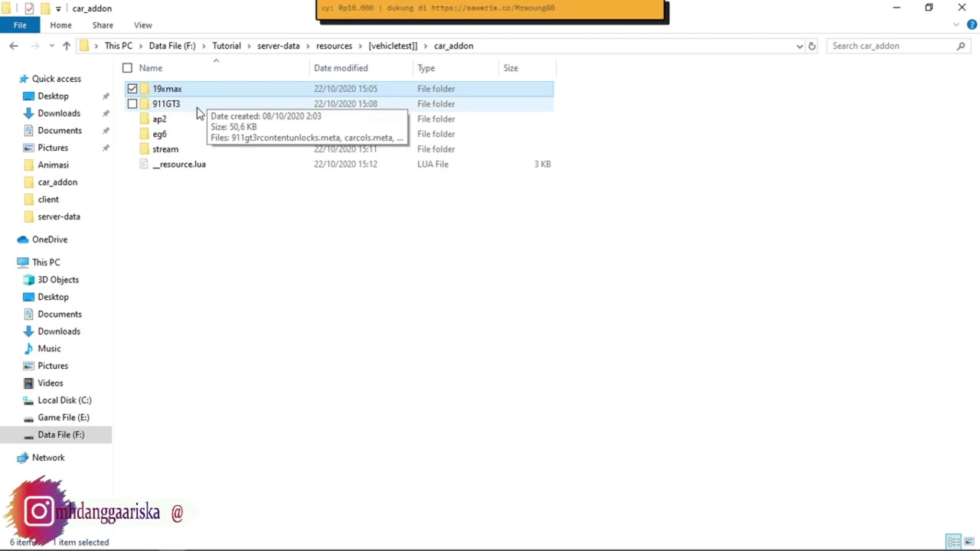
{"action": "double_click", "coordinate": [187, 90]}
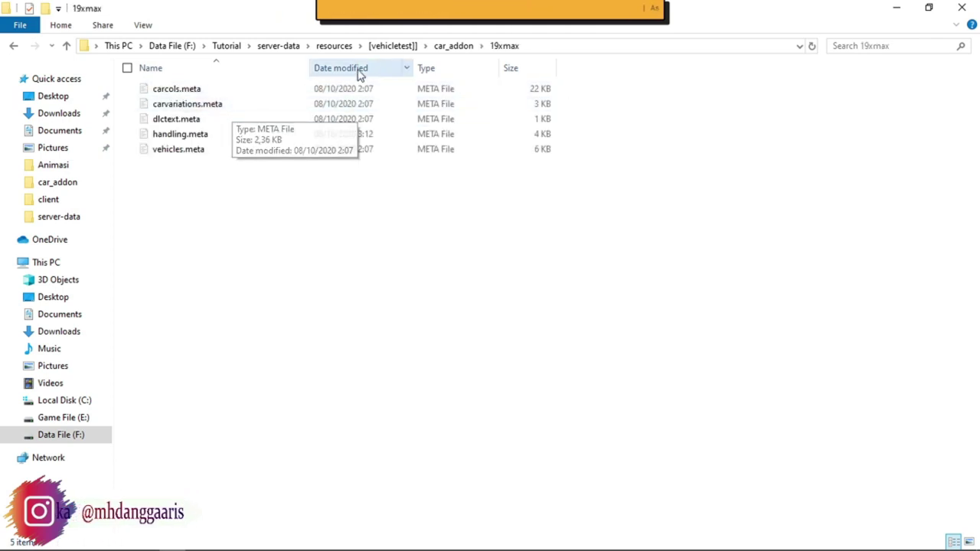
{"action": "left_click", "coordinate": [453, 46]}
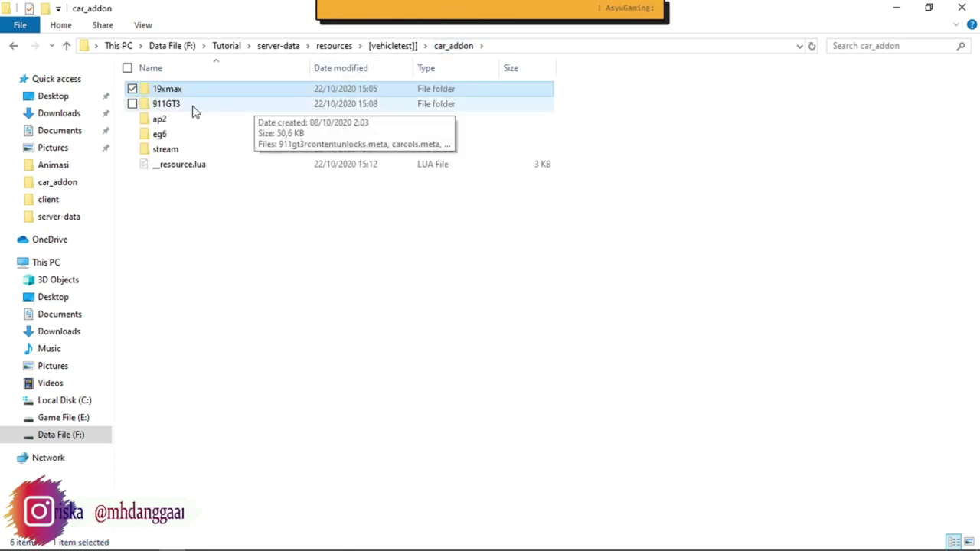
{"action": "double_click", "coordinate": [194, 112]}
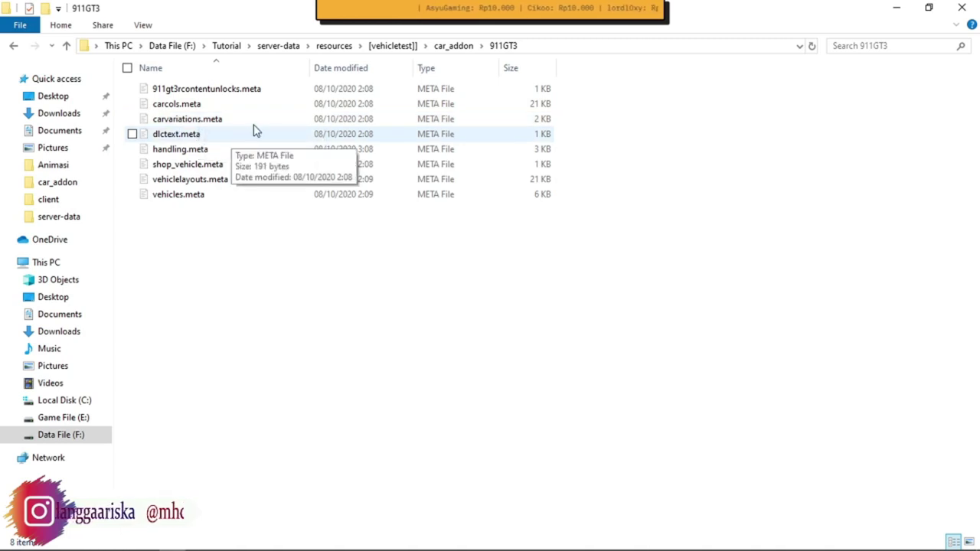
{"action": "left_click", "coordinate": [456, 47]}
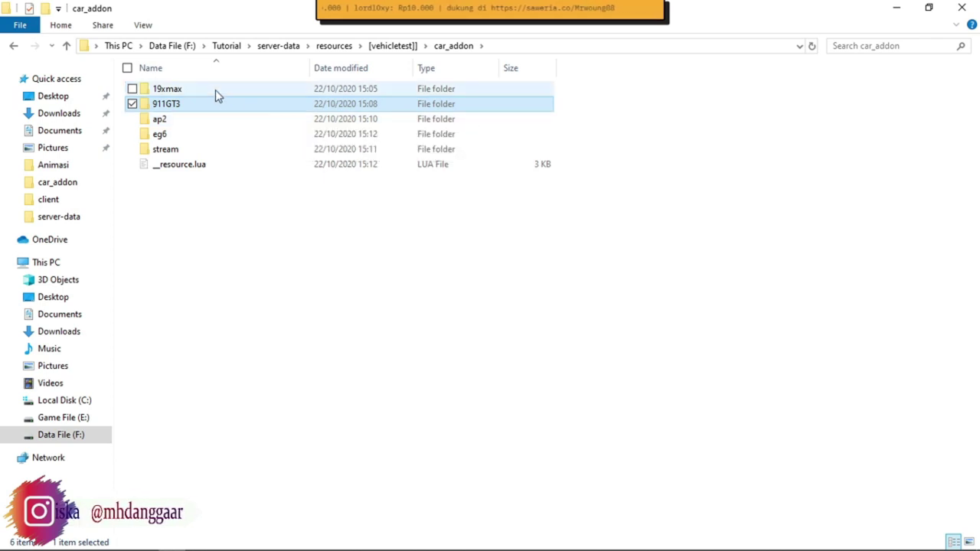
{"action": "left_click", "coordinate": [192, 135]}
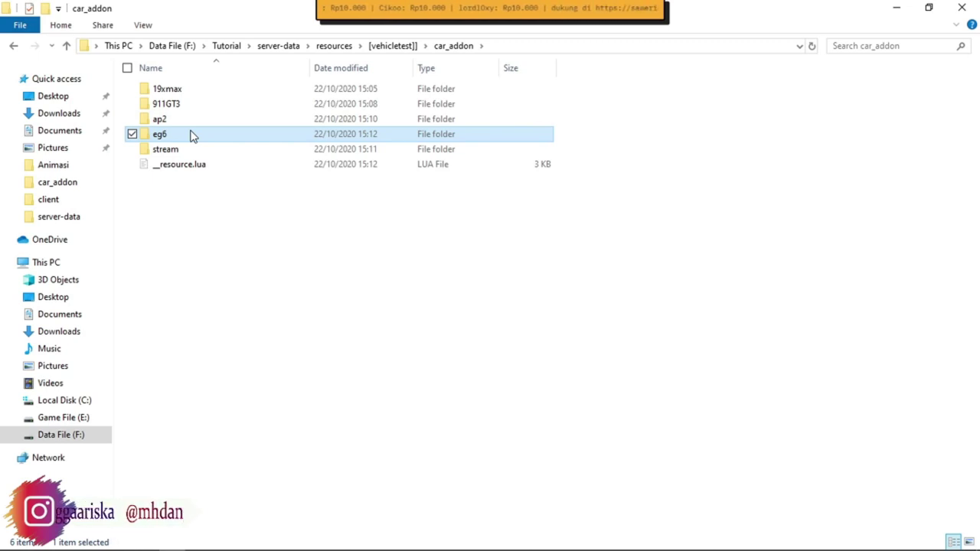
- Go back to the [vehicletest] folder and open the fordDriftFF3 vehicle folder to view its contents
{"action": "left_click", "coordinate": [402, 46]}
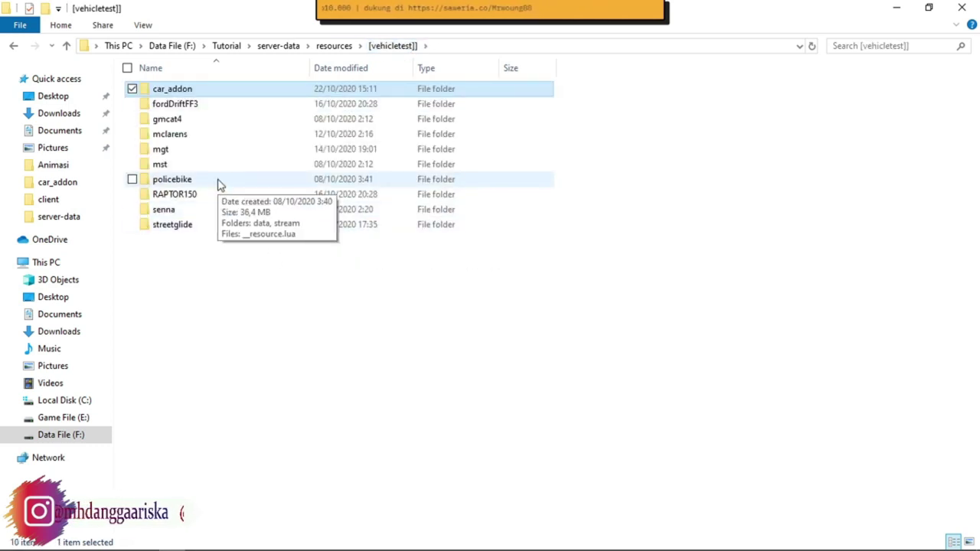
{"action": "left_click", "coordinate": [196, 105]}
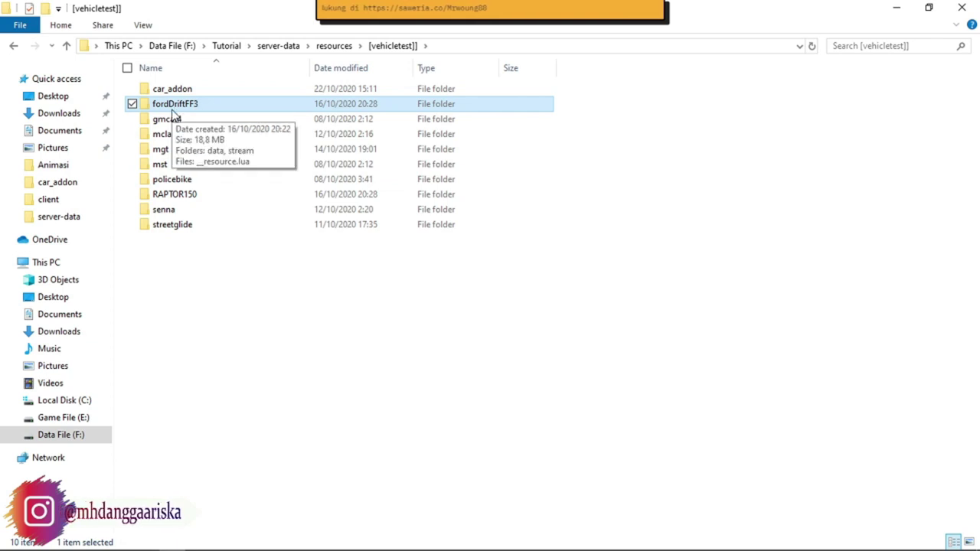
{"action": "double_click", "coordinate": [195, 111]}
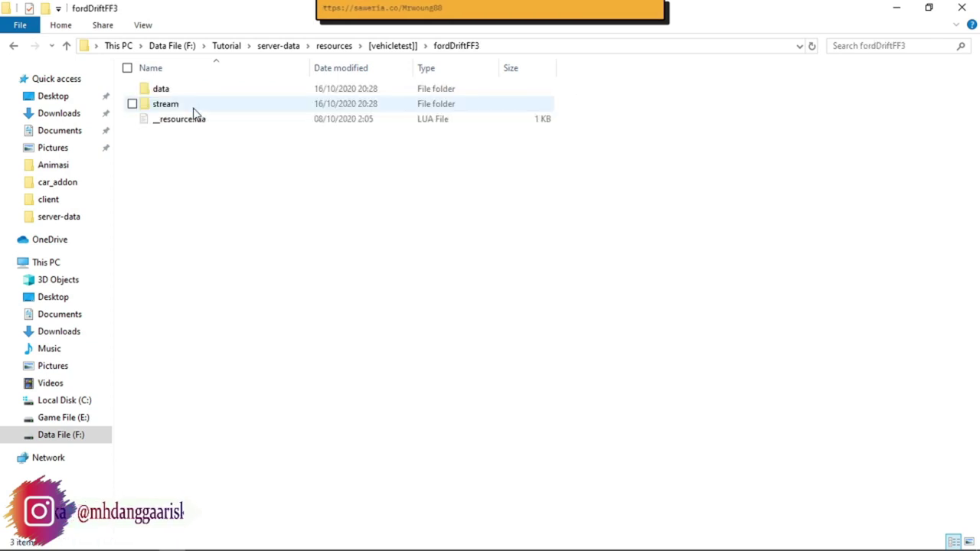
- Open the __resource.lua script of the fordDriftFF3 vehicle folder in the code editor
{"action": "left_click", "coordinate": [157, 90]}
{"action": "left_click", "coordinate": [172, 108]}
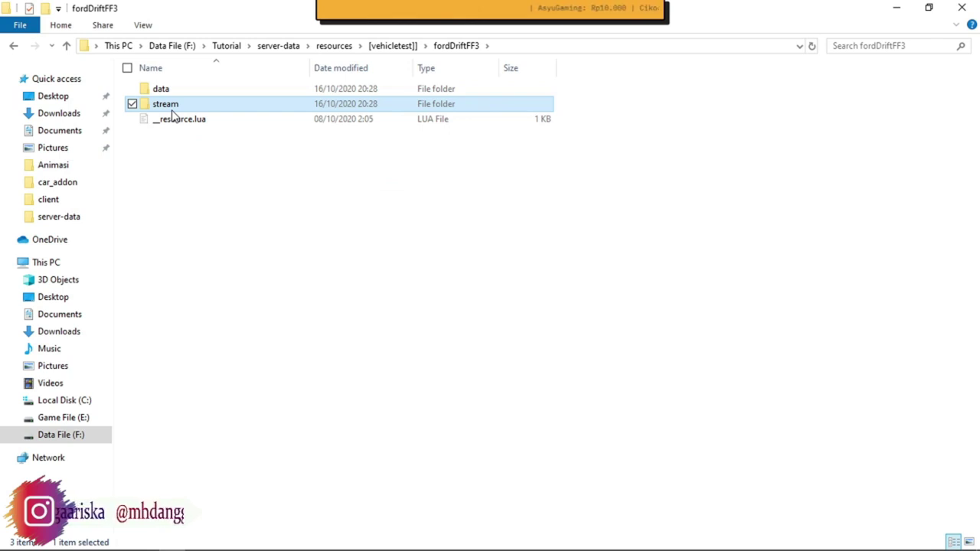
{"action": "left_click", "coordinate": [180, 92]}
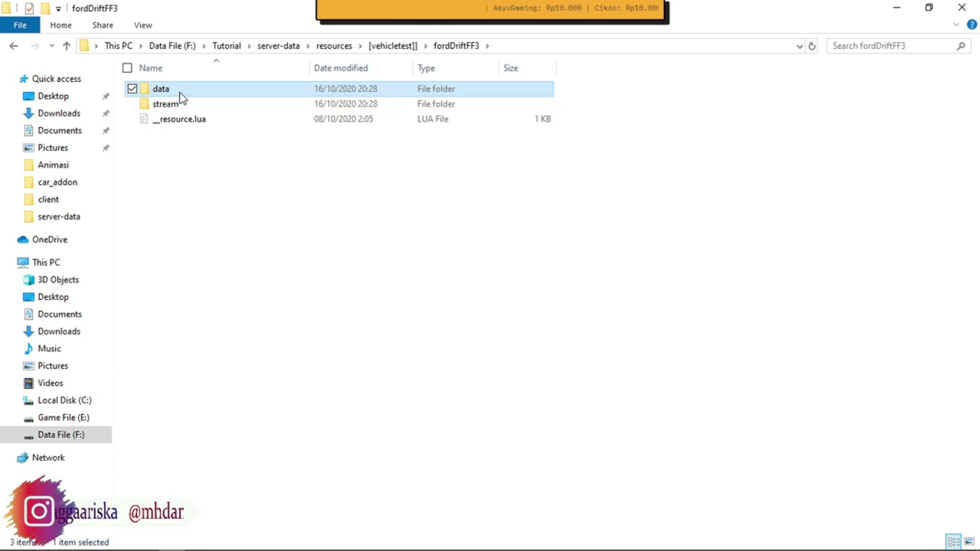
{"action": "left_click", "coordinate": [182, 93]}
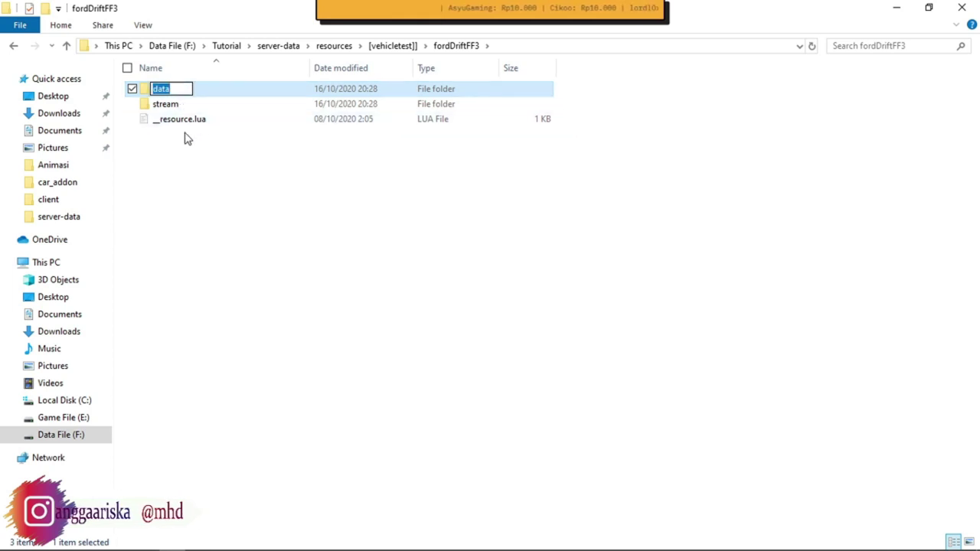
{"action": "left_click", "coordinate": [188, 122]}
{"action": "left_click", "coordinate": [226, 196]}
{"action": "double_click", "coordinate": [182, 125]}
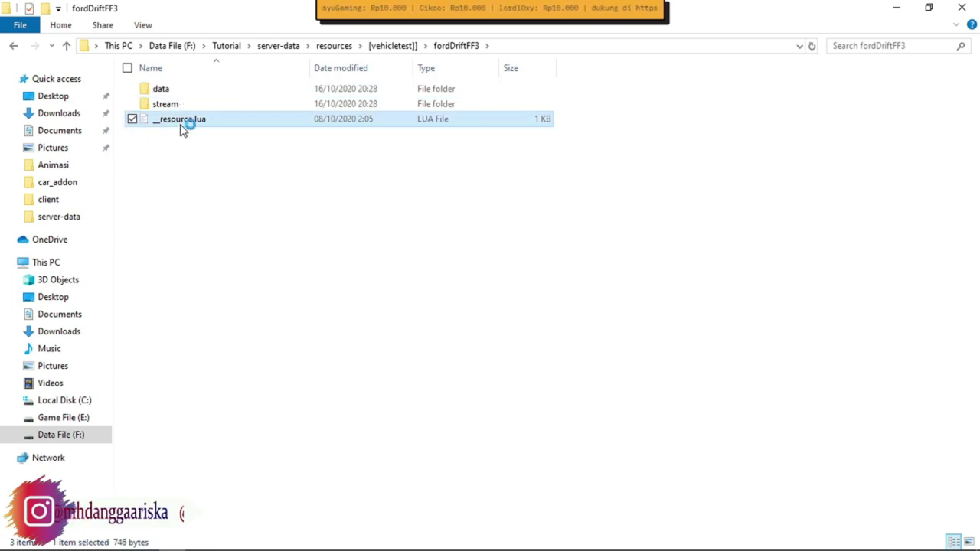
- Return to the [vehicletest] folder and copy the name of the fordDriftFF3 folder
{"action": "key", "text": "alt+Tab"}
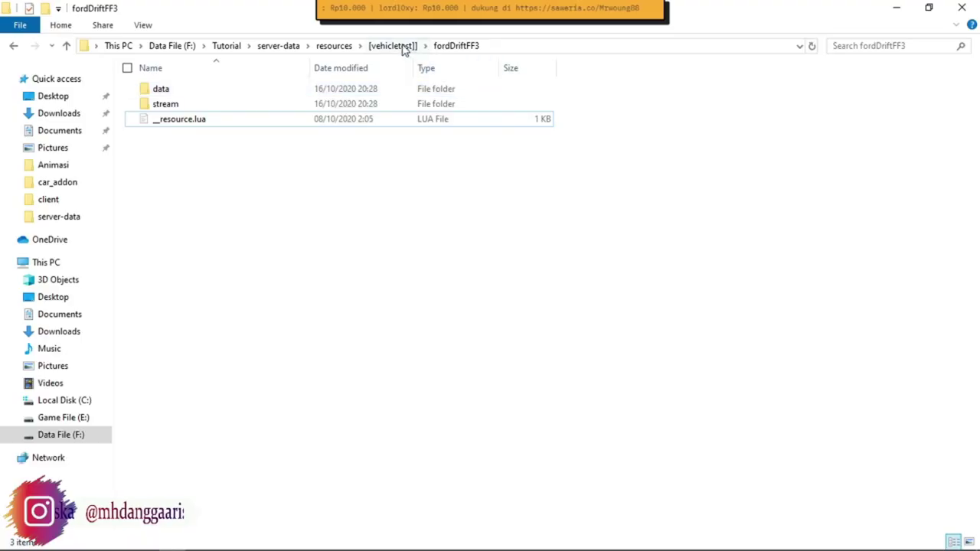
{"action": "left_click", "coordinate": [394, 45]}
{"action": "left_click", "coordinate": [175, 109]}
{"action": "key", "text": "ctrl+c"}
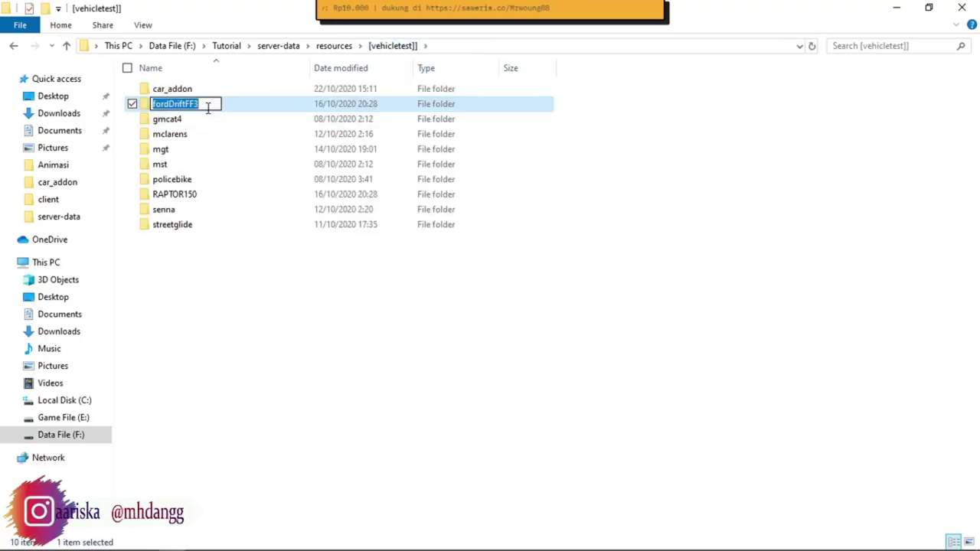
- In fordDriftFF3's __resource.lua, replace the data path prefix with fordDriftFF3 in the files entries from vehicles.meta through contentunlocks.meta
{"action": "mouse_move", "coordinate": [335, 520]}
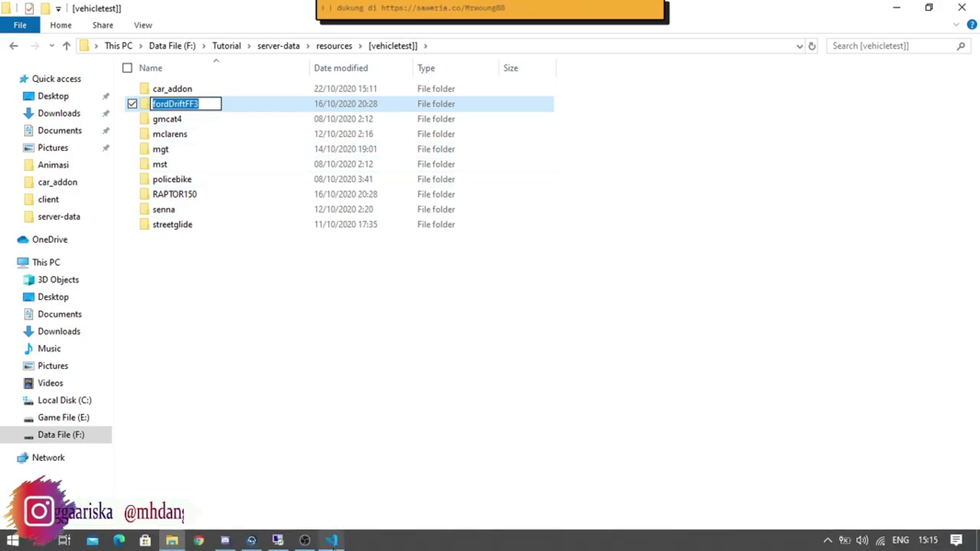
{"action": "left_click", "coordinate": [330, 540]}
{"action": "left_click", "coordinate": [115, 109]}
{"action": "double_click", "coordinate": [115, 109]}
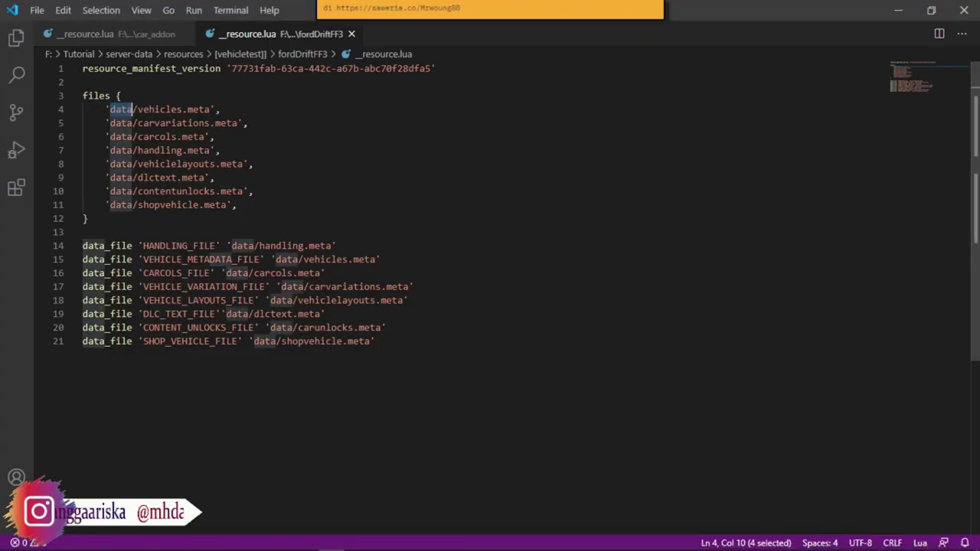
{"action": "key", "text": "ctrl+v"}
{"action": "left_click", "coordinate": [107, 123]}
{"action": "double_click", "coordinate": [120, 122]}
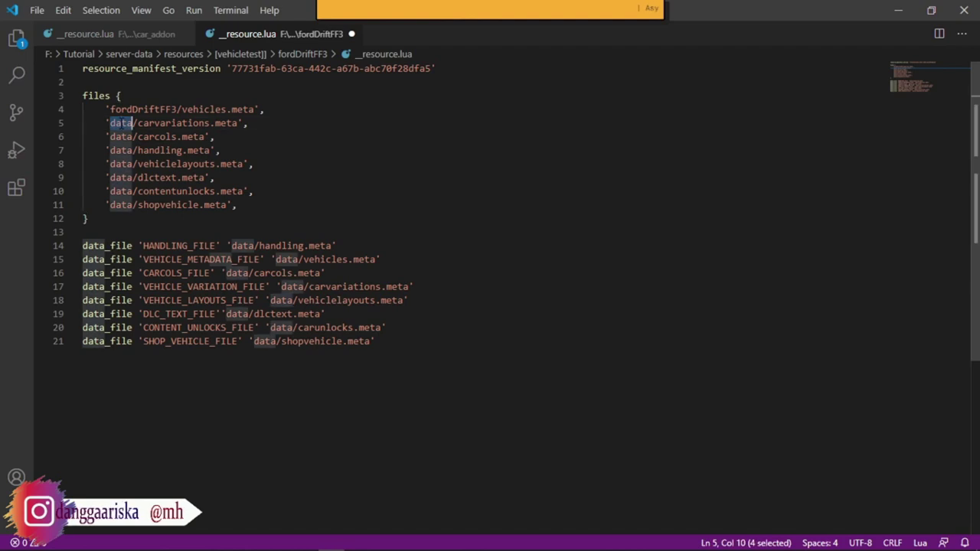
{"action": "key", "text": "ctrl+v"}
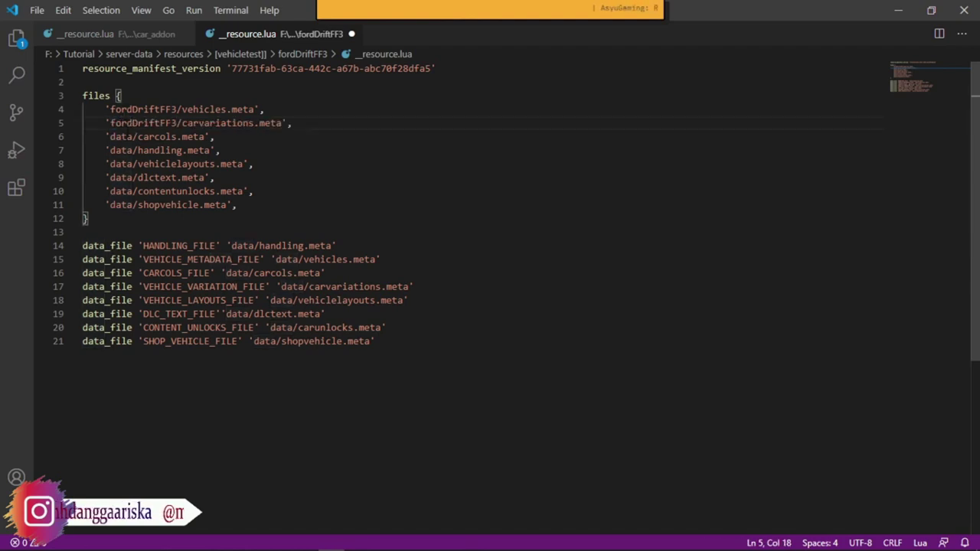
{"action": "double_click", "coordinate": [132, 136]}
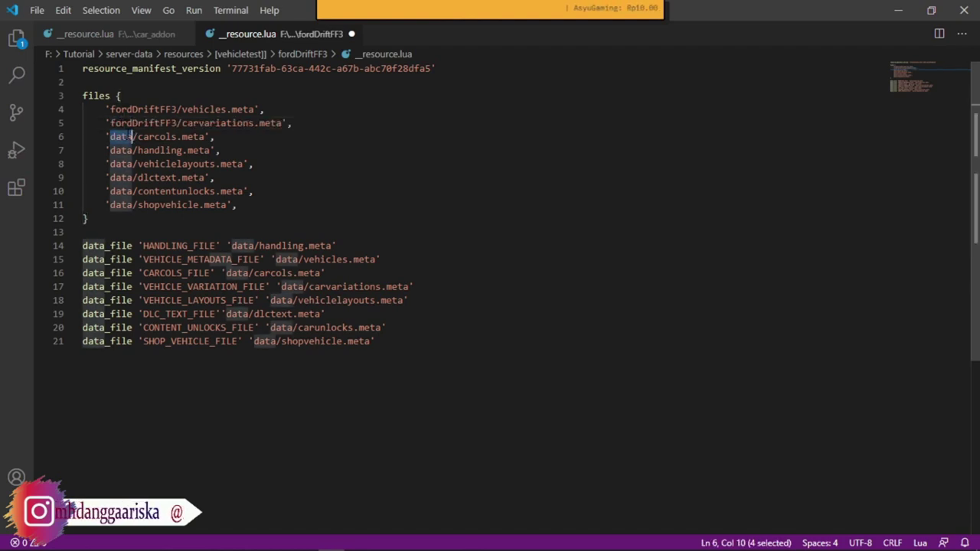
{"action": "key", "text": "ctrl+v"}
{"action": "double_click", "coordinate": [121, 150]}
{"action": "key", "text": "ctrl+v"}
{"action": "double_click", "coordinate": [121, 164]}
{"action": "key", "text": "ctrl+v"}
{"action": "double_click", "coordinate": [121, 177]}
{"action": "key", "text": "ctrl+v"}
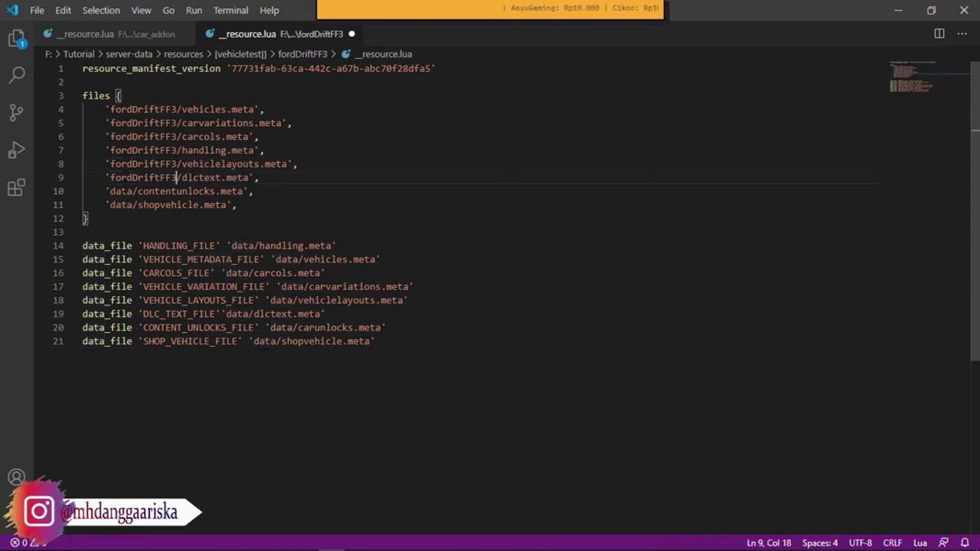
{"action": "double_click", "coordinate": [121, 190]}
{"action": "key", "text": "ctrl+v"}
- Replace the data path prefix with fordDriftFF3 in the shopvehicle.meta files entry and in the paths of all data_file lines
{"action": "double_click", "coordinate": [121, 205]}
{"action": "key", "text": "ctrl+shift+l"}
{"action": "key", "text": "ctrl+v"}
{"action": "key", "text": "Escape"}
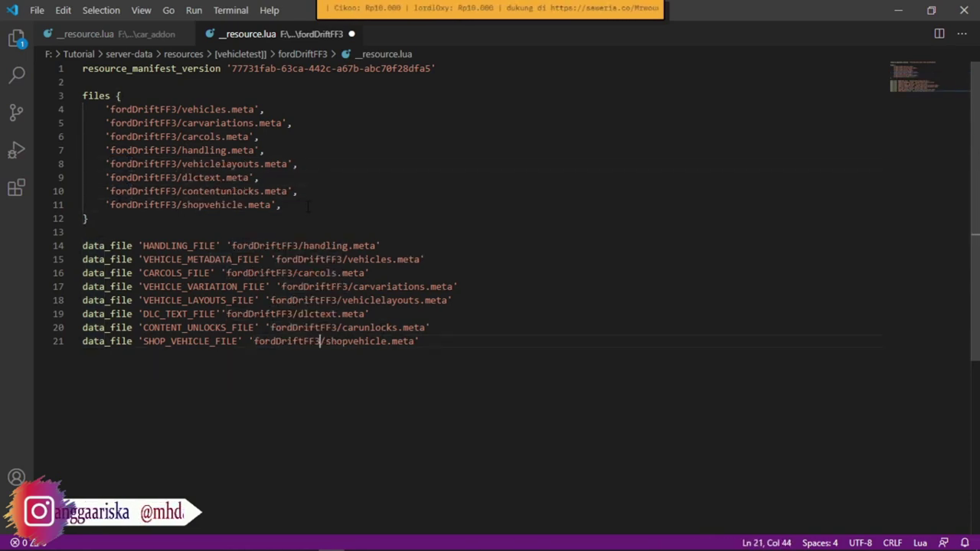
- Move the fordDriftFF3 files entries into the files block of car_addon's __resource.lua, below the eg6 entries and separated by a blank line
{"action": "left_click_drag", "start_coordinate": [308, 207], "coordinate": [79, 106]}
{"action": "key", "text": "ctrl+c"}
{"action": "key", "text": "BackSpace"}
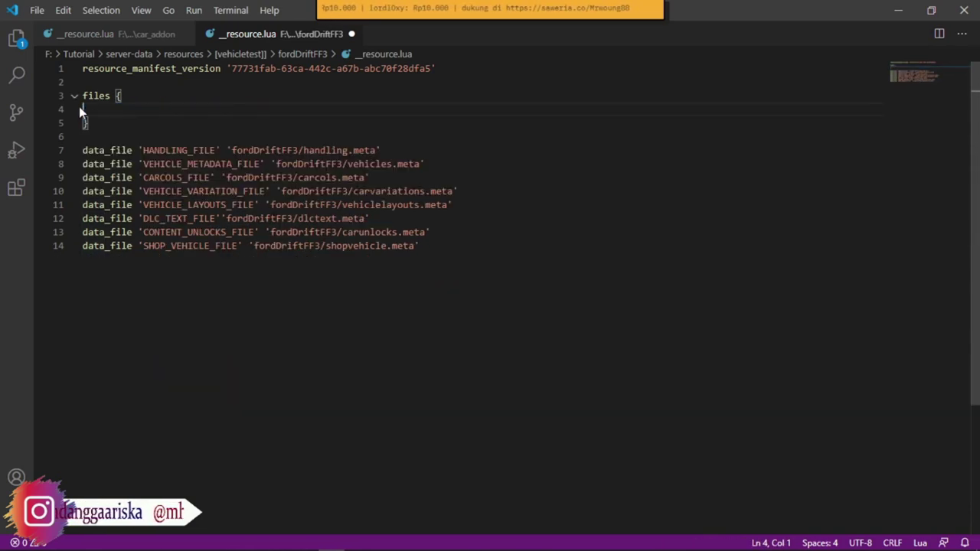
{"action": "left_click", "coordinate": [112, 34]}
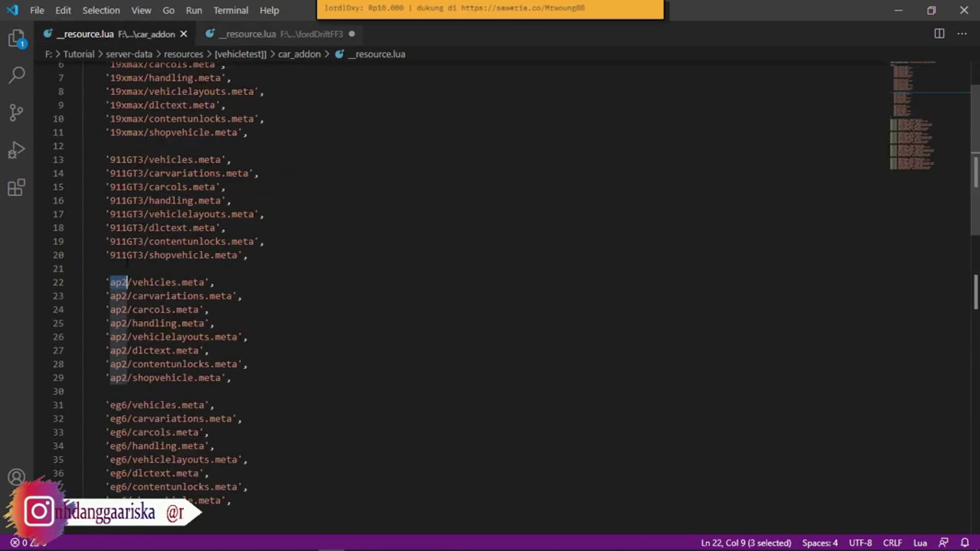
{"action": "scroll", "coordinate": [192, 329], "scroll_direction": "down", "scroll_amount": 3}
{"action": "left_click", "coordinate": [264, 391]}
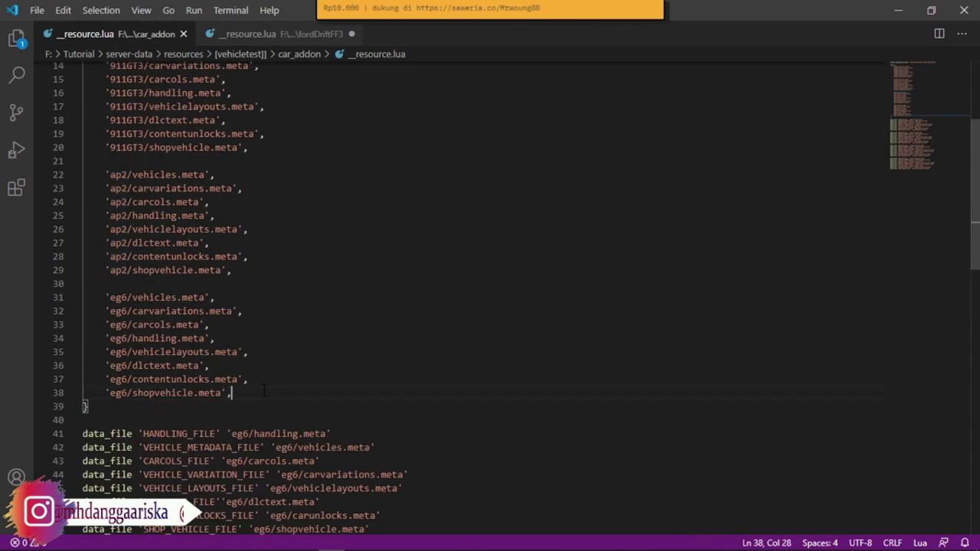
{"action": "key", "text": "Return"}
{"action": "key", "text": "Return"}
{"action": "key", "text": "ctrl+v"}
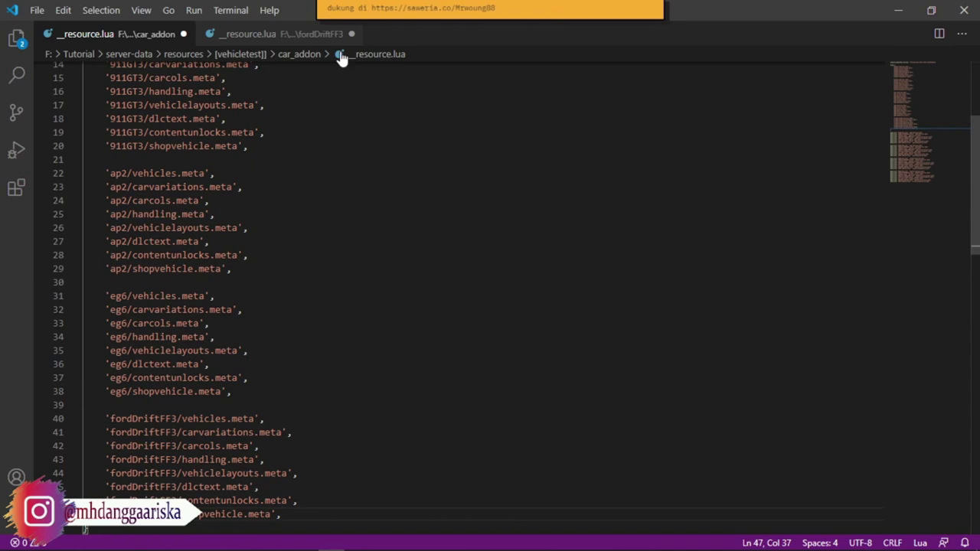
- Move the fordDriftFF3 data_file lines into car_addon's __resource.lua, directly below the files block, and save that script
{"action": "left_click", "coordinate": [276, 34]}
{"action": "left_click_drag", "start_coordinate": [420, 246], "coordinate": [78, 139]}
{"action": "key", "text": "ctrl+c"}
{"action": "key", "text": "BackSpace"}
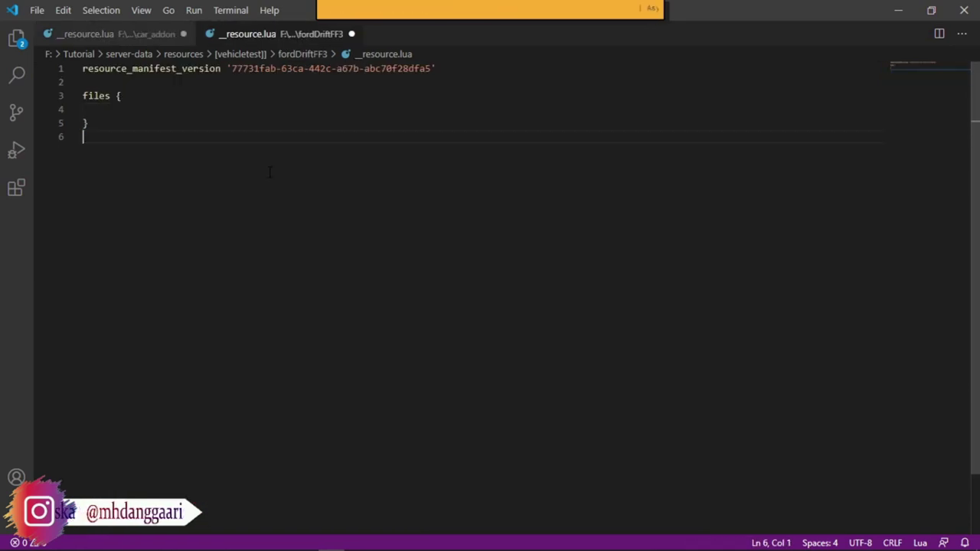
{"action": "left_click", "coordinate": [128, 34]}
{"action": "scroll", "coordinate": [154, 345], "scroll_direction": "down", "scroll_amount": 5}
{"action": "left_click", "coordinate": [151, 384]}
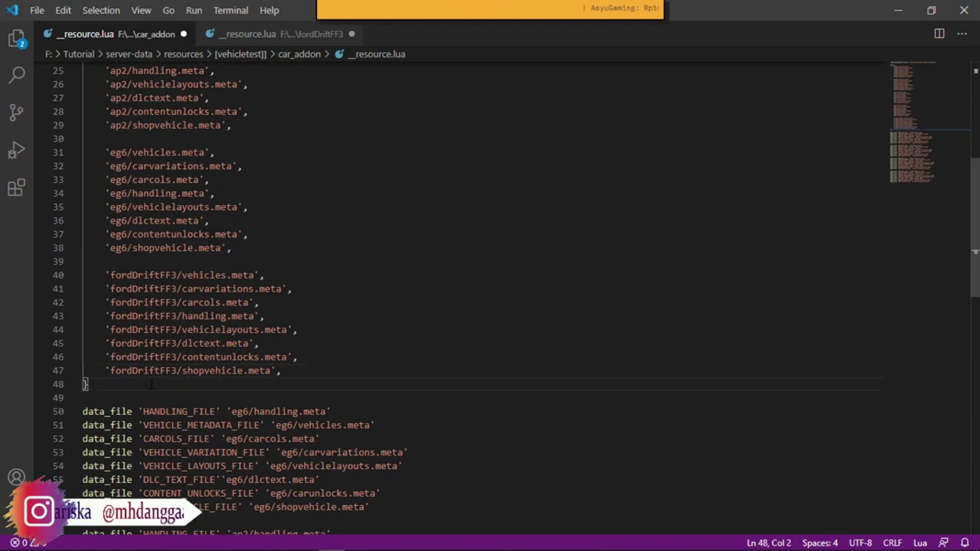
{"action": "key", "text": "Return"}
{"action": "key", "text": "Return"}
{"action": "key", "text": "ctrl+v"}
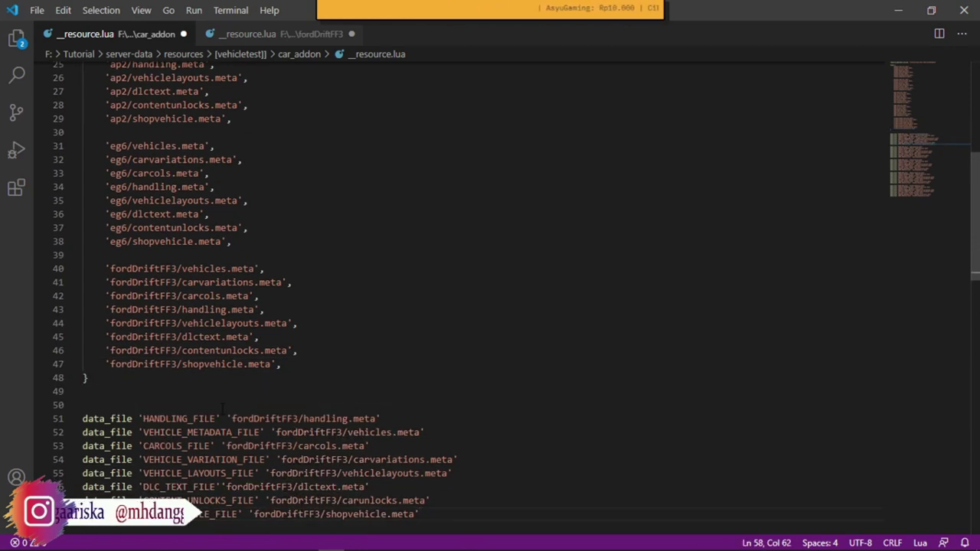
{"action": "scroll", "coordinate": [233, 421], "scroll_direction": "down", "scroll_amount": 3}
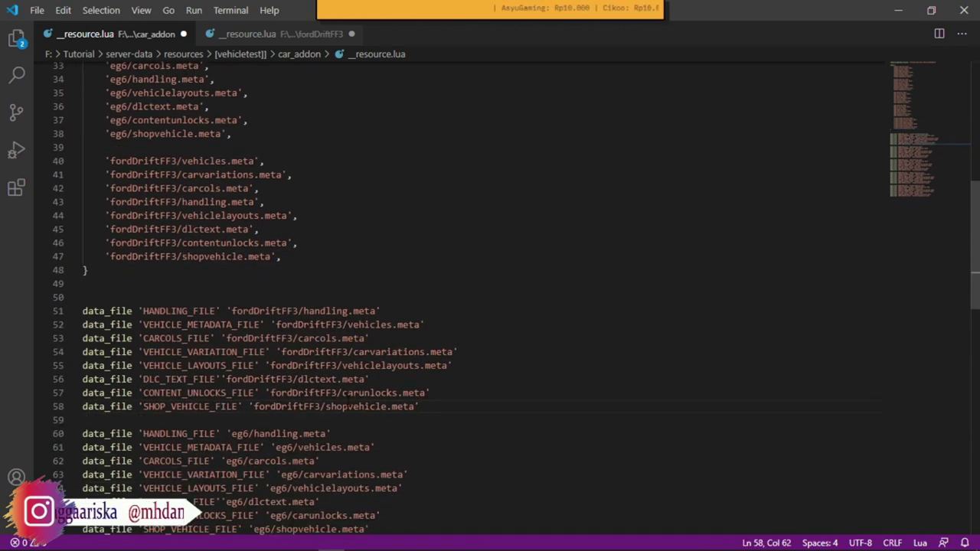
{"action": "key", "text": "ctrl+s"}
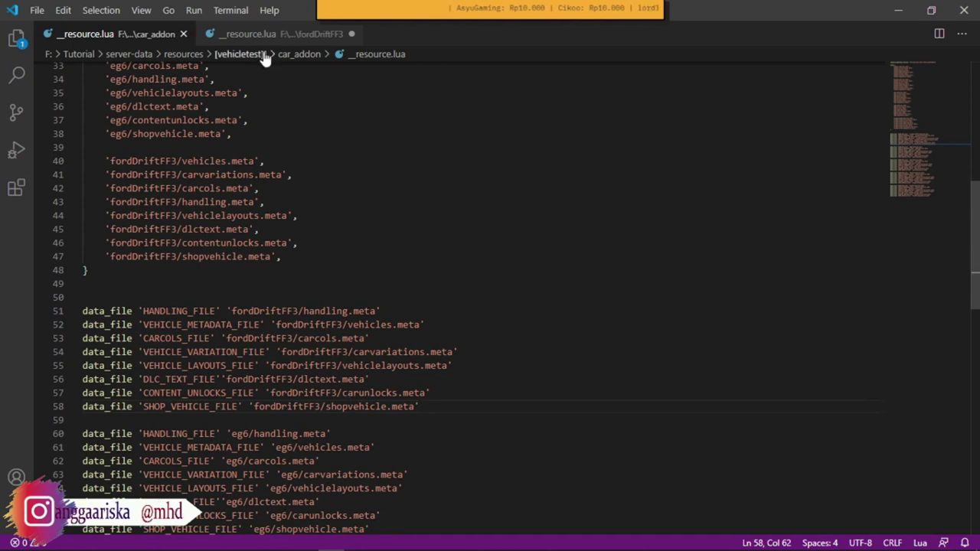
- Close fordDriftFF3's __resource.lua without saving its changes
{"action": "left_click", "coordinate": [287, 35]}
{"action": "left_click", "coordinate": [351, 34]}
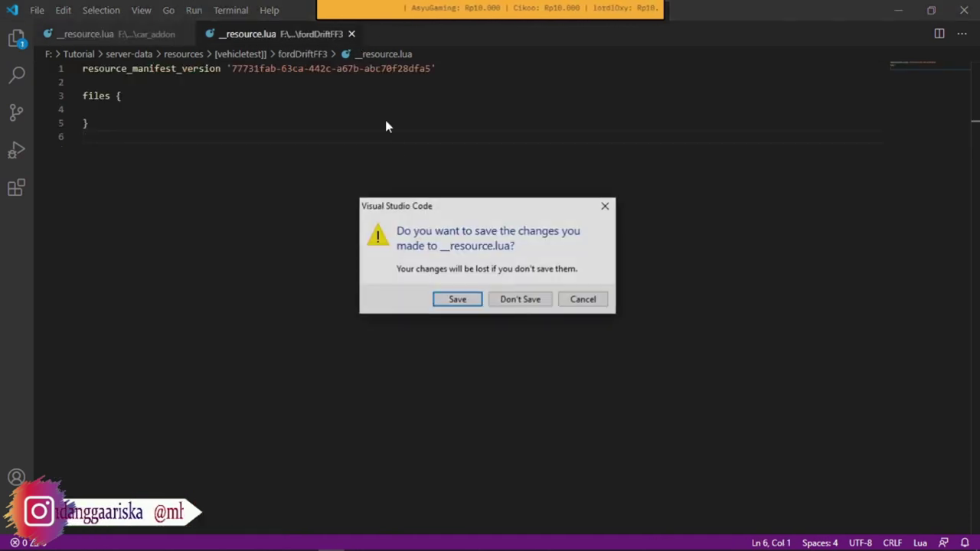
{"action": "left_click", "coordinate": [510, 299]}
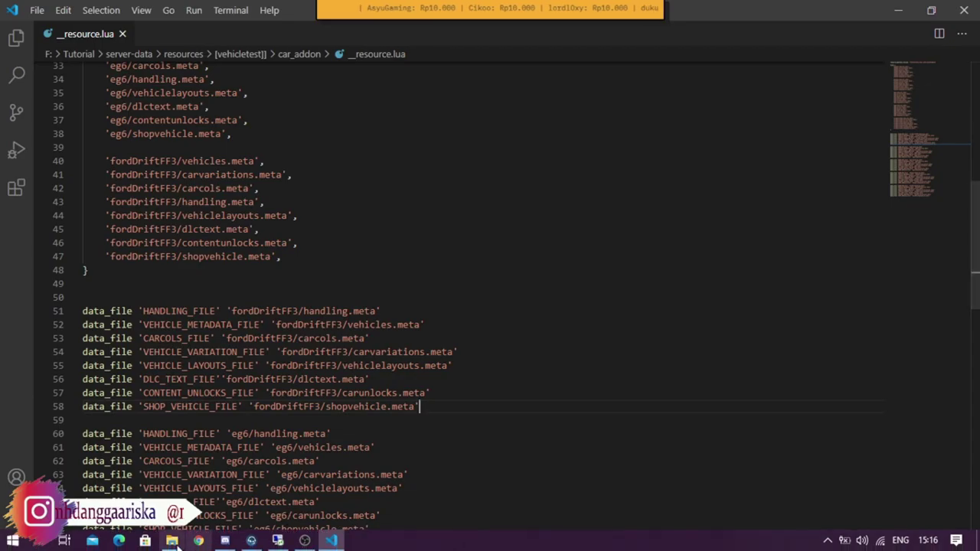
- Switch to File Explorer, open the fordDriftFF3 folder and rename its data subfolder as fordDrift
{"action": "left_click", "coordinate": [171, 545]}
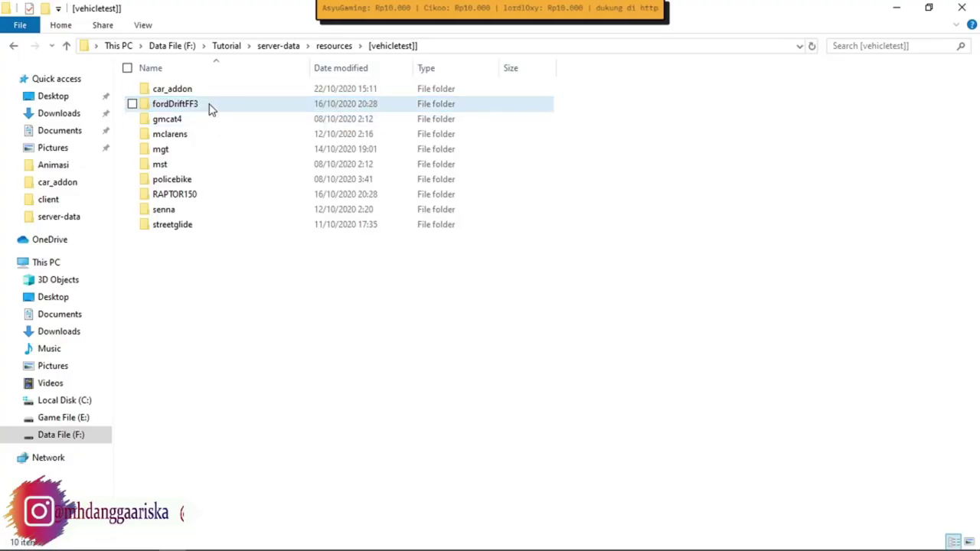
{"action": "left_click", "coordinate": [189, 108]}
{"action": "double_click", "coordinate": [190, 108]}
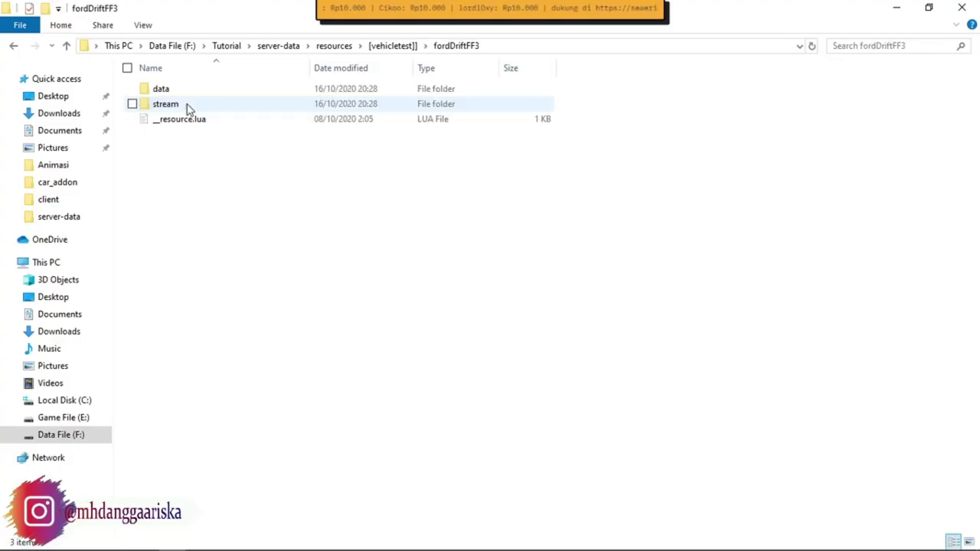
{"action": "left_click", "coordinate": [177, 92]}
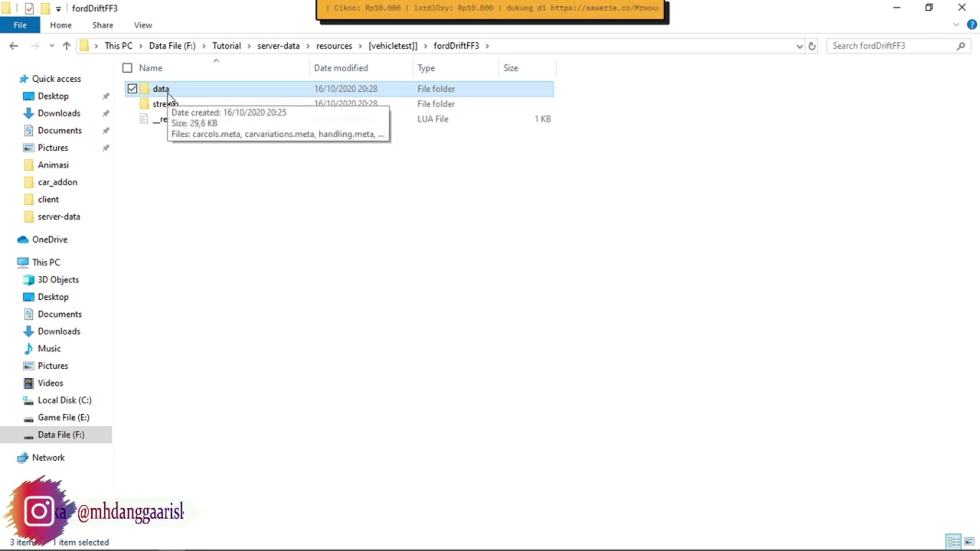
{"action": "left_click", "coordinate": [170, 90]}
{"action": "type", "text": "f"}
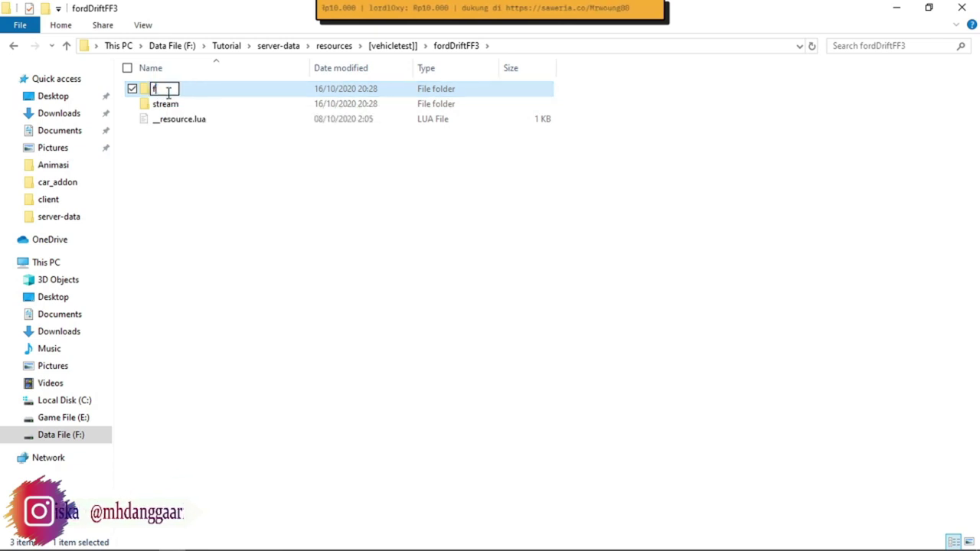
{"action": "type", "text": "ord"}
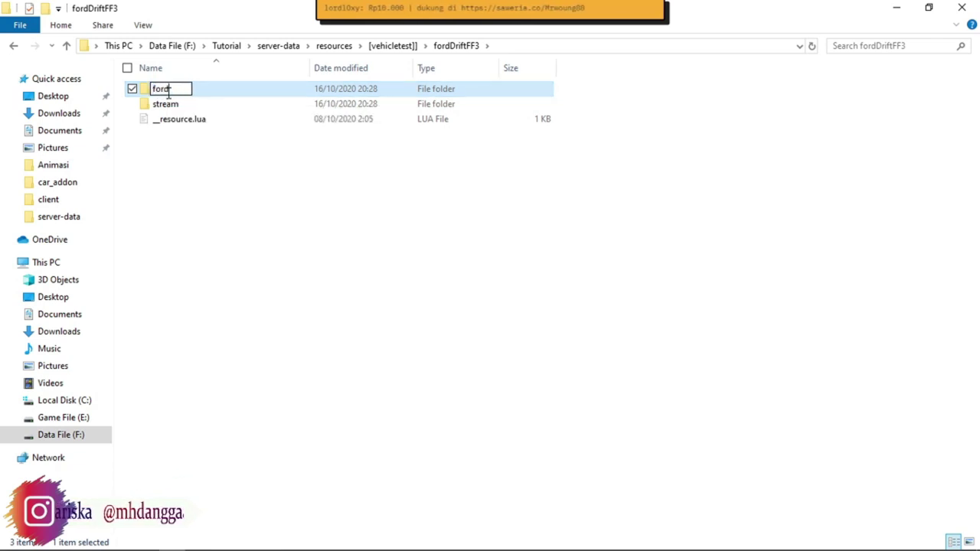
{"action": "type", "text": "fordDrift"}
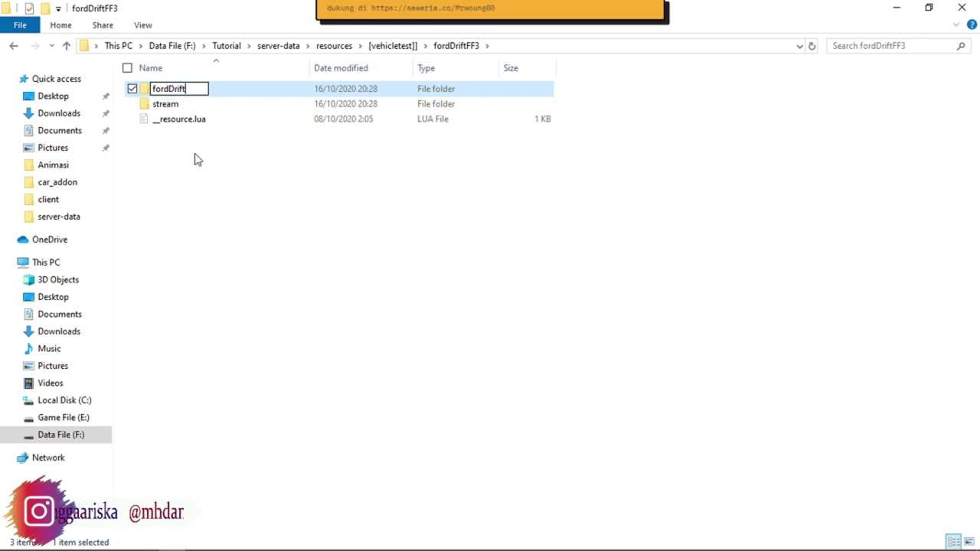
- Check the folder name used in car_addon's __resource.lua and rename the fordDrift subfolder as fordDriftFF3 to match it
{"action": "left_click", "coordinate": [331, 540]}
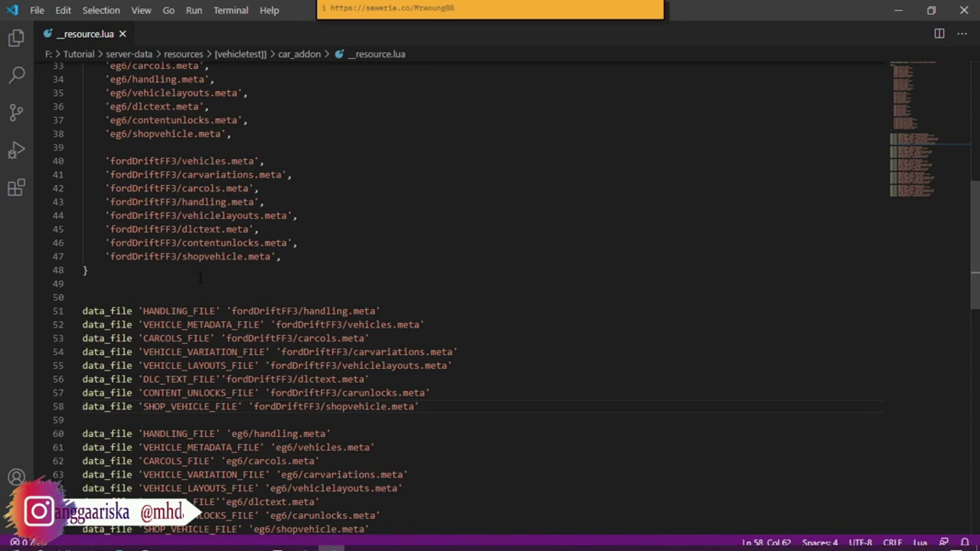
{"action": "left_click_drag", "start_coordinate": [111, 161], "coordinate": [177, 160]}
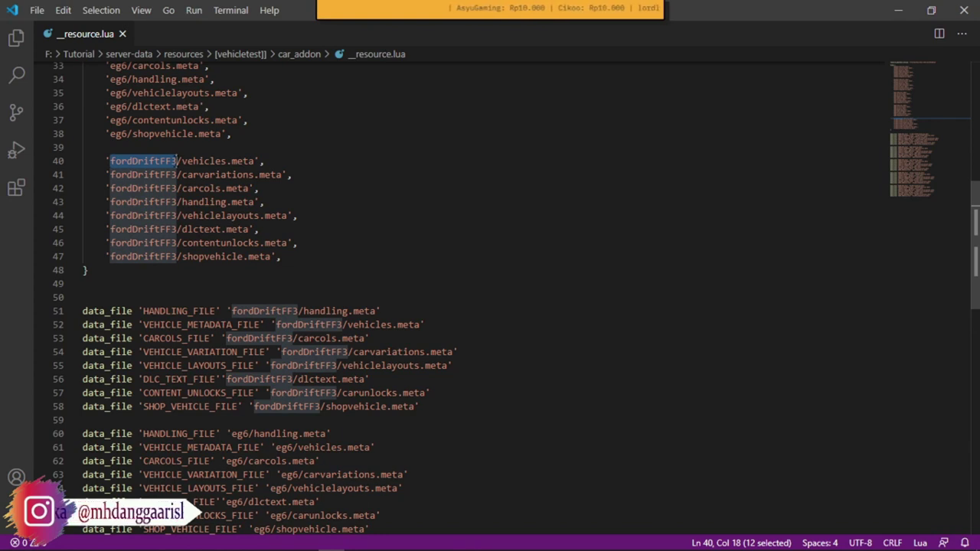
{"action": "key", "text": "alt+Tab"}
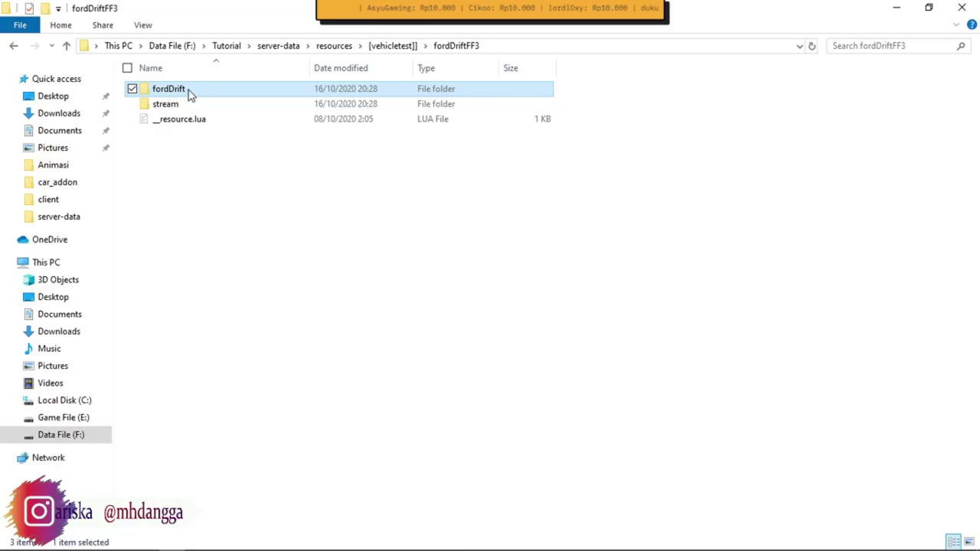
{"action": "left_click", "coordinate": [191, 90]}
{"action": "left_click", "coordinate": [193, 89]}
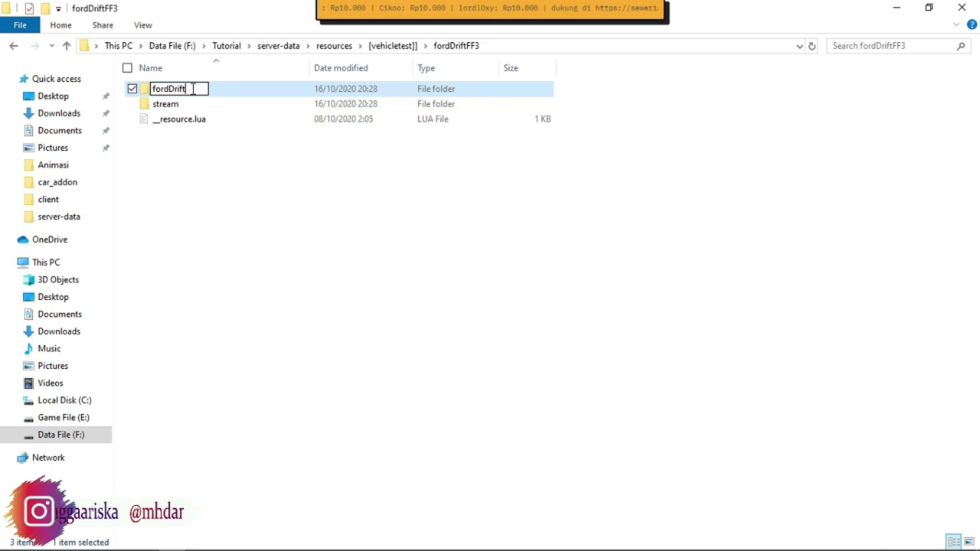
{"action": "type", "text": "FF3"}
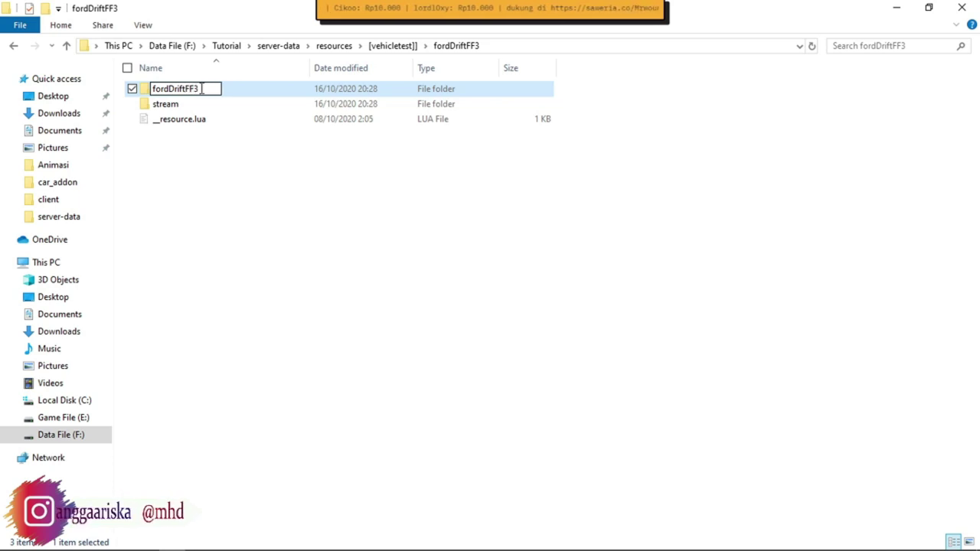
- Move the fordDriftFF3 data subfolder out of its vehicle folder into the car_addon folder
{"action": "left_click", "coordinate": [240, 118]}
{"action": "left_click", "coordinate": [218, 90]}
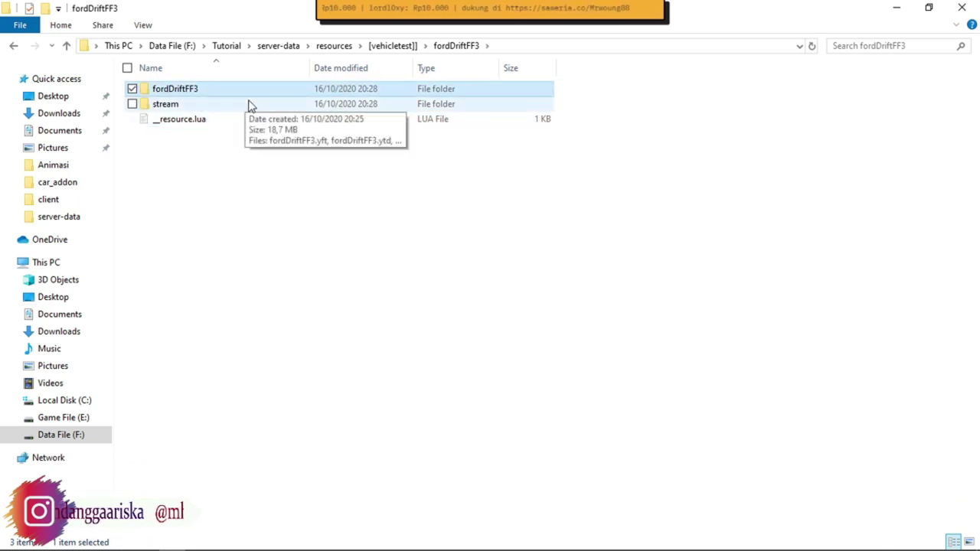
{"action": "left_click", "coordinate": [393, 45]}
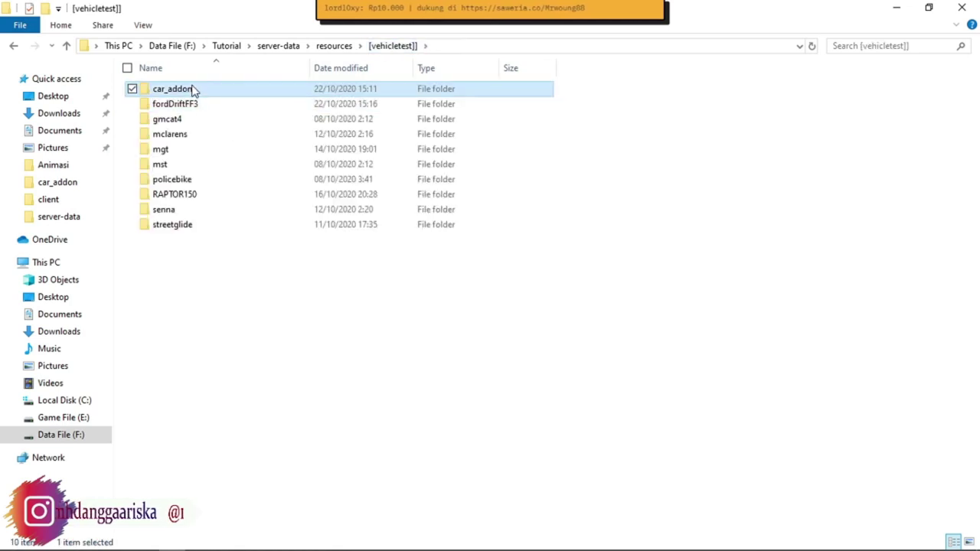
{"action": "double_click", "coordinate": [192, 90]}
{"action": "key", "text": "ctrl+v"}
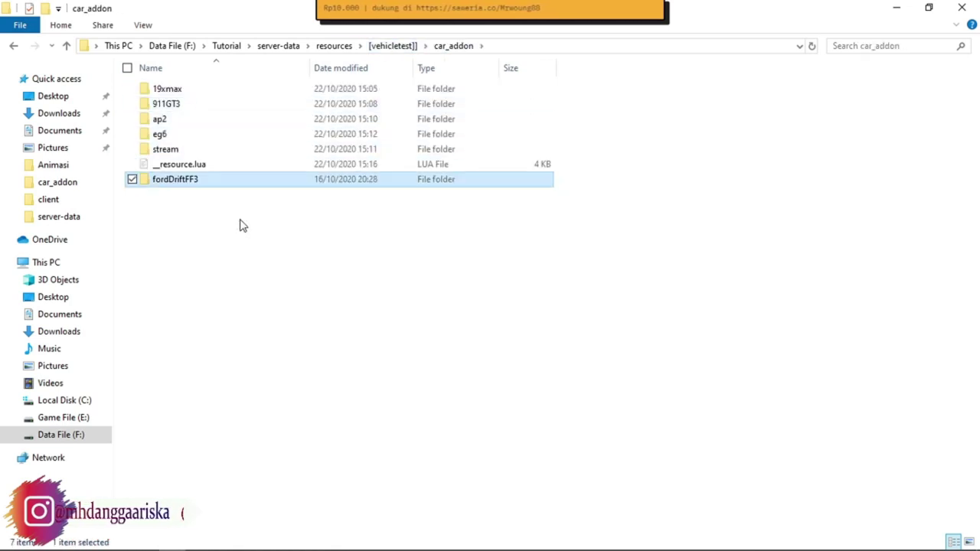
{"action": "left_click", "coordinate": [213, 207]}
- Return to the original fordDriftFF3 folder and rename its stream subfolder as fordDriftFF3
{"action": "left_click", "coordinate": [379, 45]}
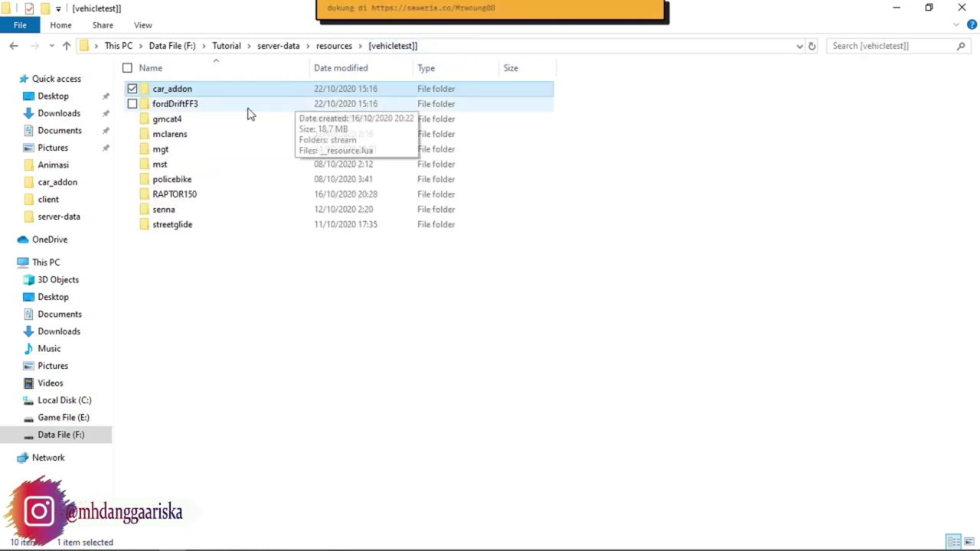
{"action": "double_click", "coordinate": [189, 104]}
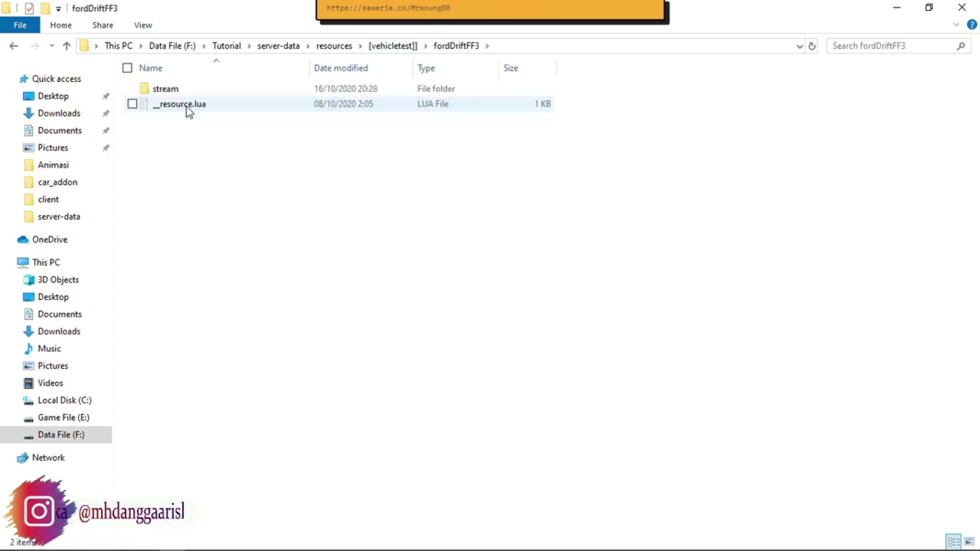
{"action": "left_click", "coordinate": [195, 92]}
{"action": "left_click", "coordinate": [169, 95]}
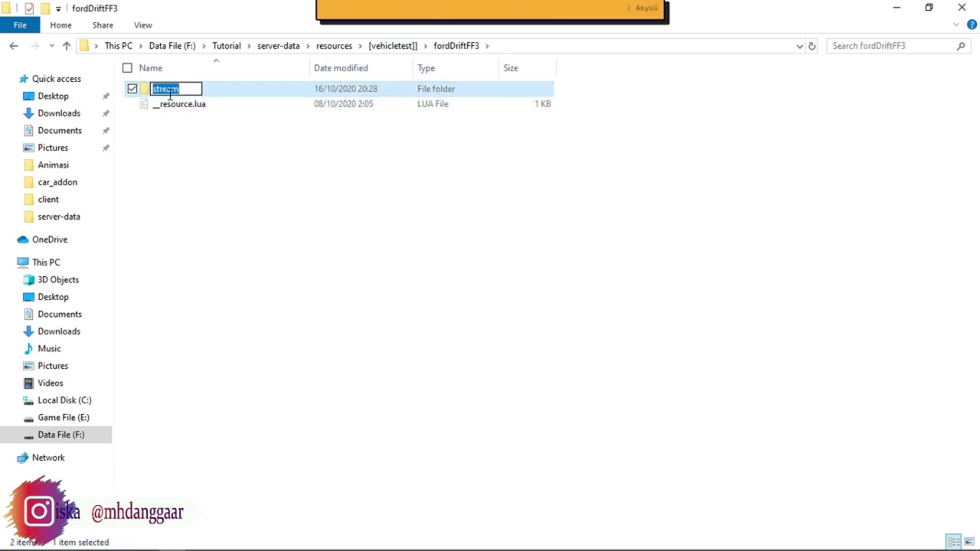
{"action": "type", "text": "ford"}
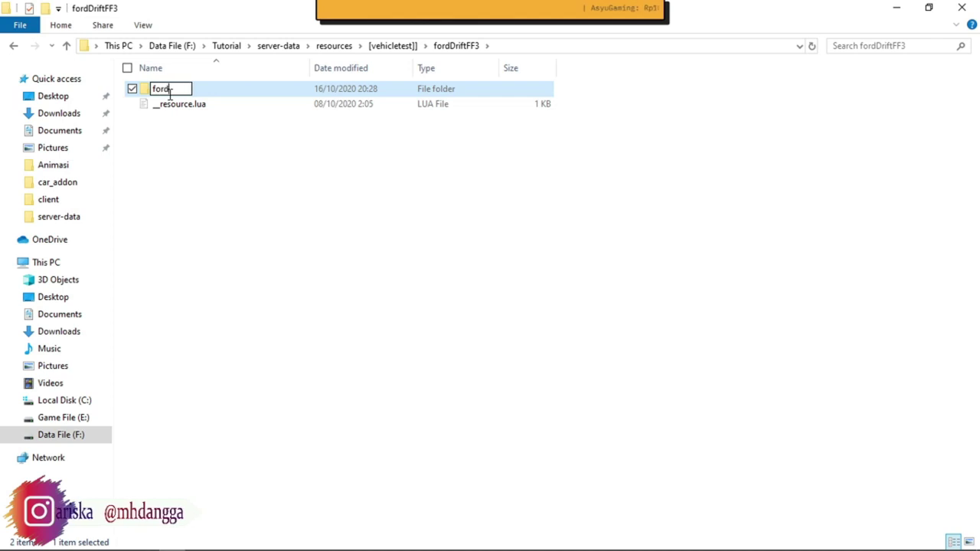
{"action": "type", "text": "DriftFF3"}
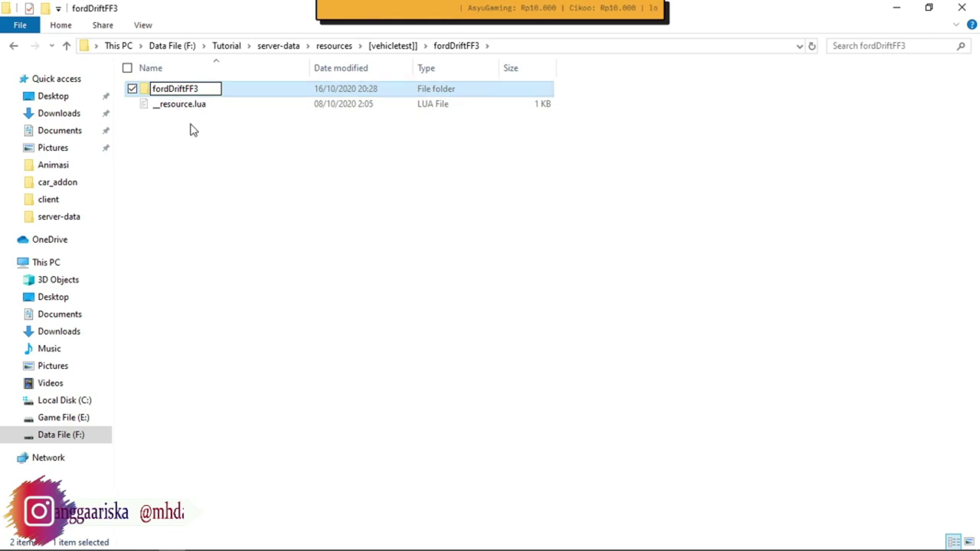
{"action": "key", "text": "Return"}
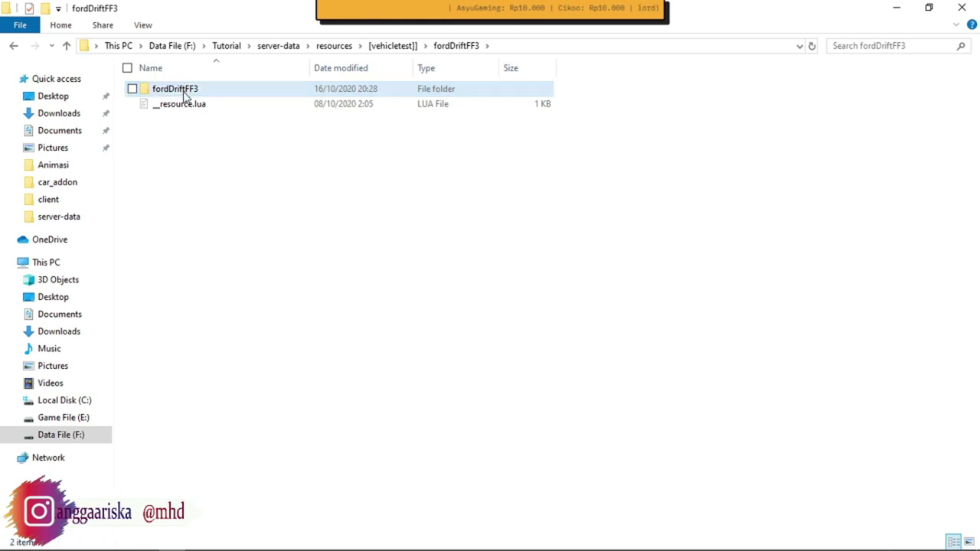
- Move the renamed fordDriftFF3 model folder into car_addon's stream folder and open it there to check its files
{"action": "left_click", "coordinate": [390, 45]}
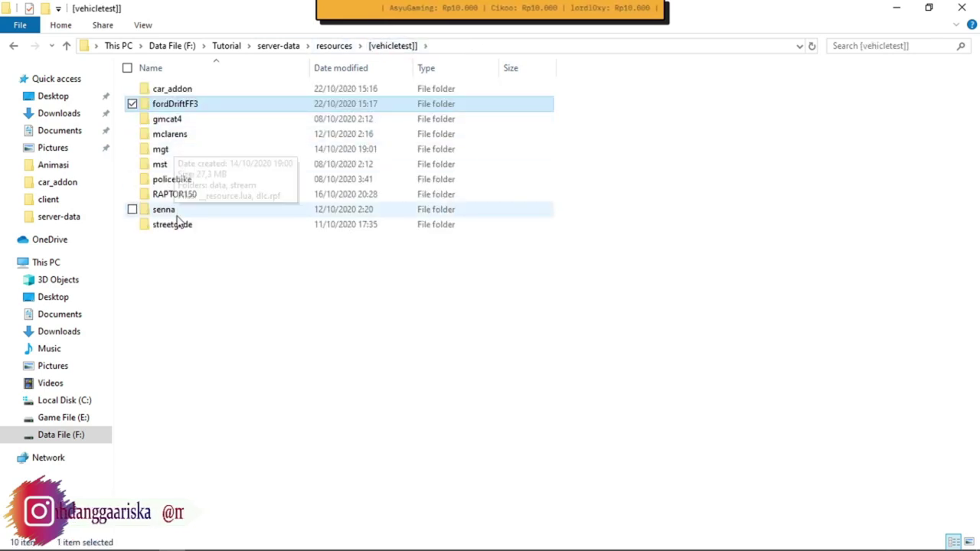
{"action": "double_click", "coordinate": [187, 92]}
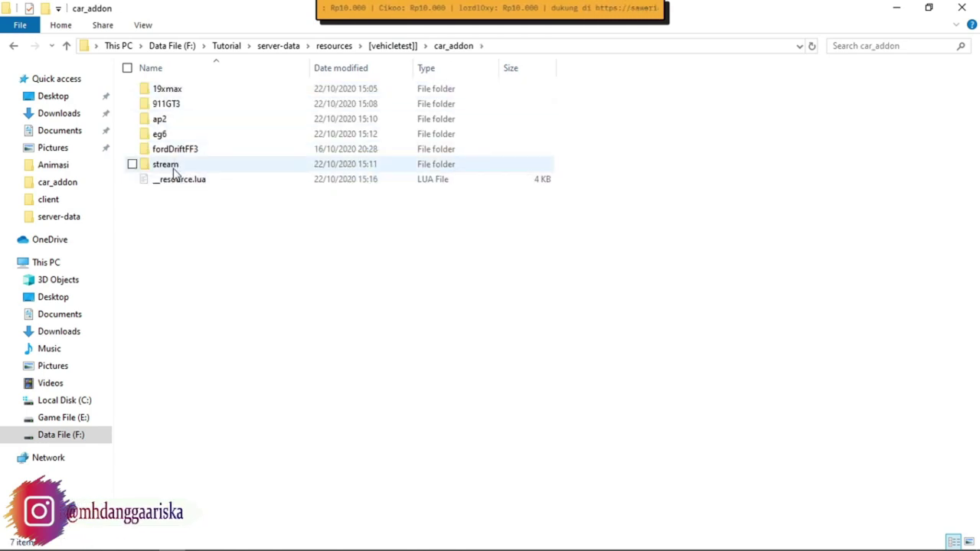
{"action": "double_click", "coordinate": [173, 167]}
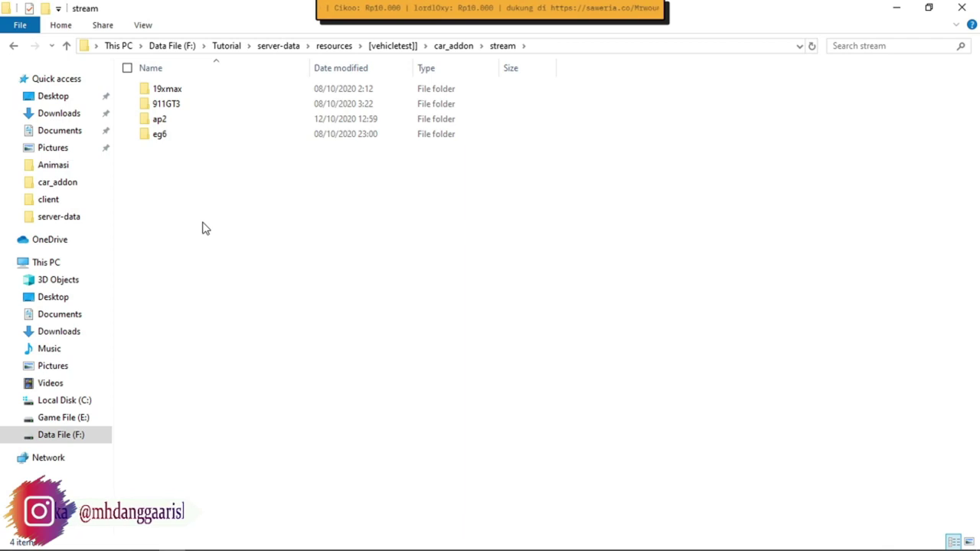
{"action": "key", "text": "ctrl+v"}
{"action": "double_click", "coordinate": [196, 157]}
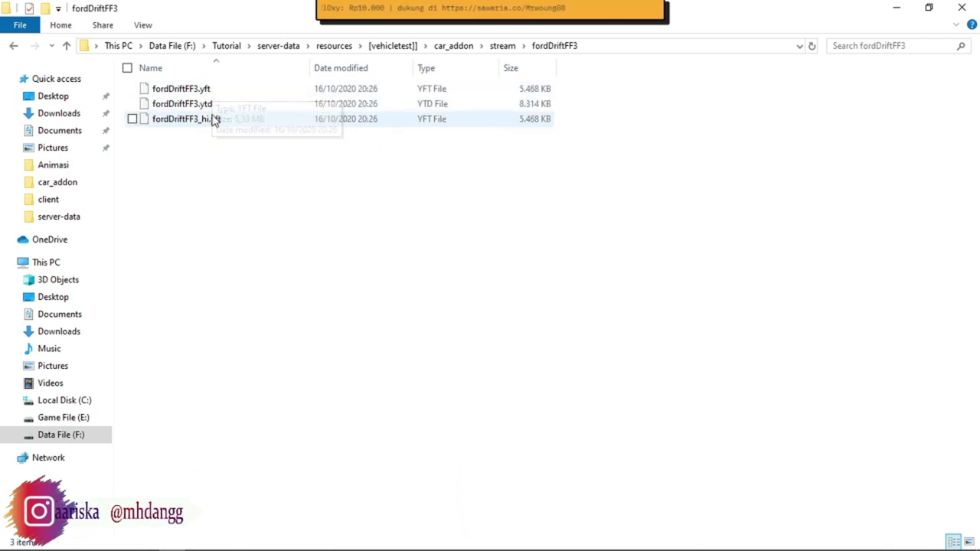
- Delete the leftover fordDriftFF3 folder from [vehicletest]] and check the contents of car_addon
{"action": "key", "text": "alt+Left"}
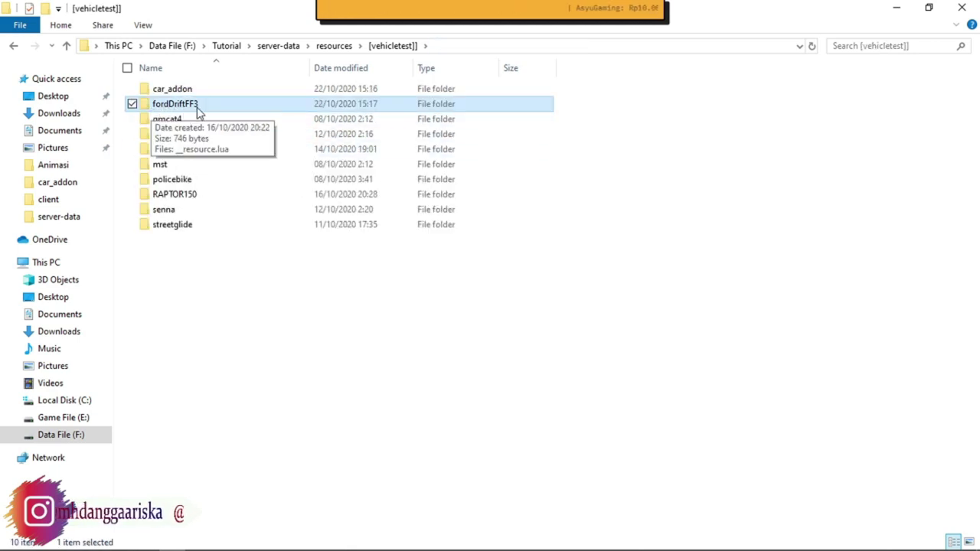
{"action": "key", "text": "Delete"}
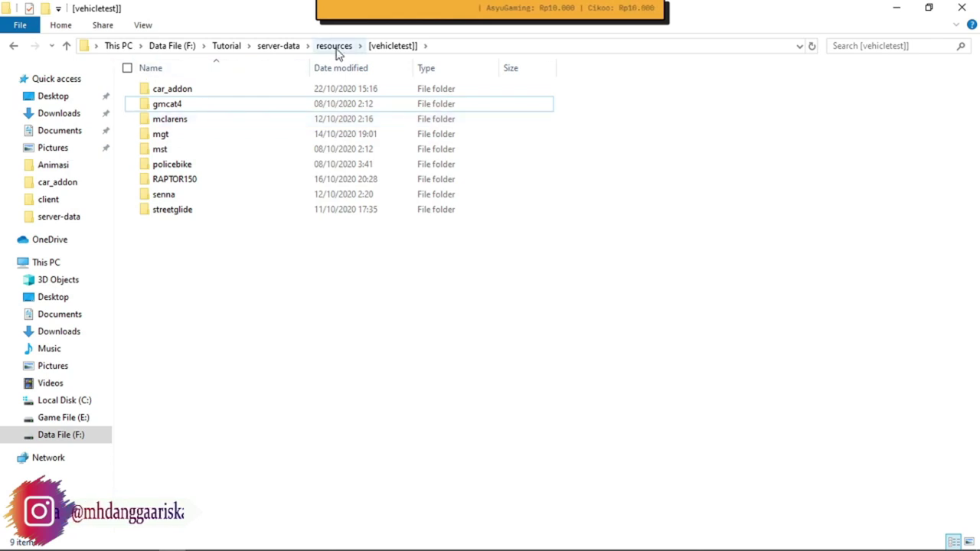
{"action": "double_click", "coordinate": [247, 90]}
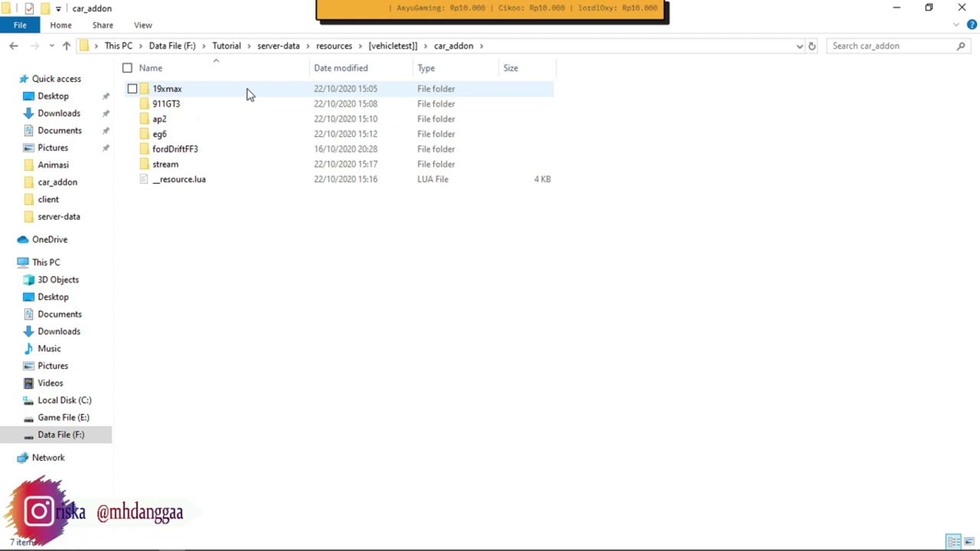
{"action": "left_click", "coordinate": [391, 45]}
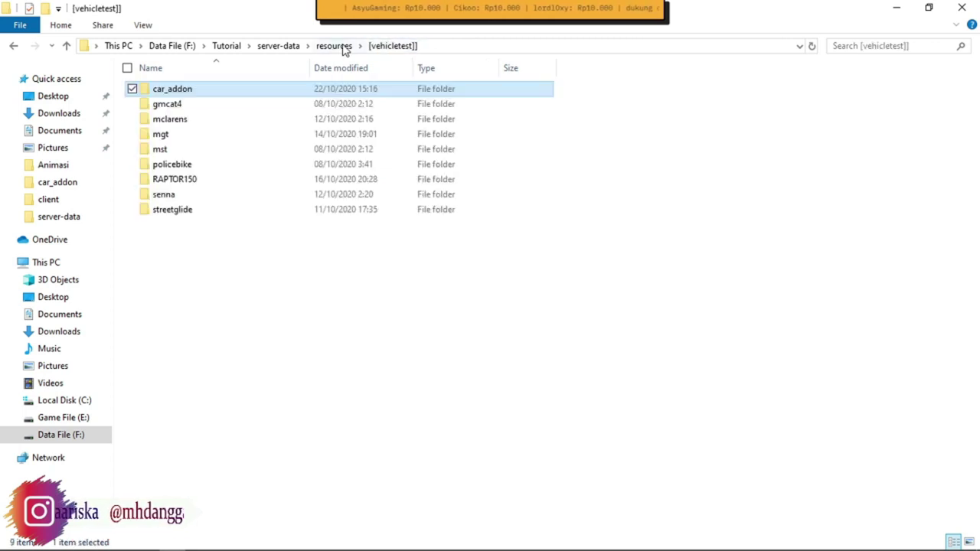
- Open server.cfg from the server-data folder and find the block of add-on vehicle start lines
{"action": "left_click", "coordinate": [340, 46]}
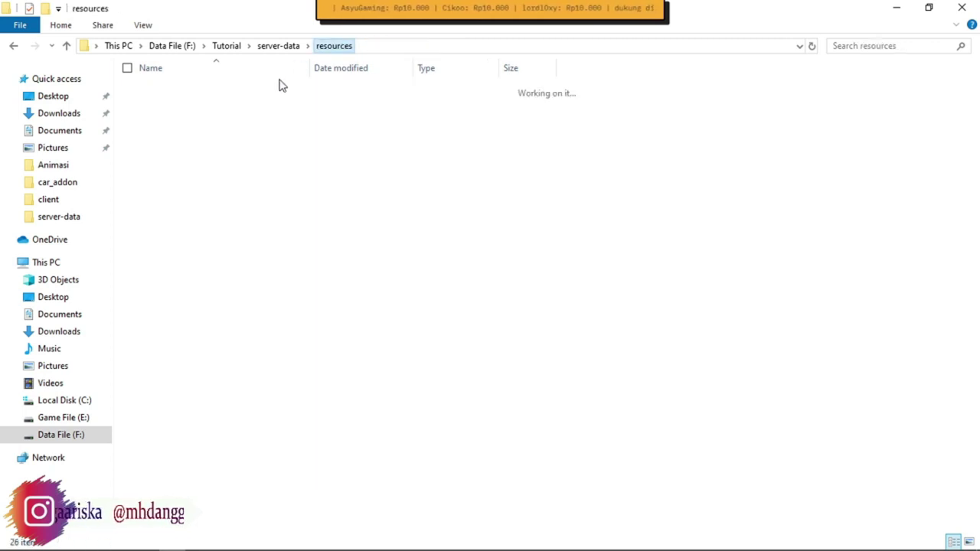
{"action": "left_click", "coordinate": [227, 45]}
{"action": "double_click", "coordinate": [189, 123]}
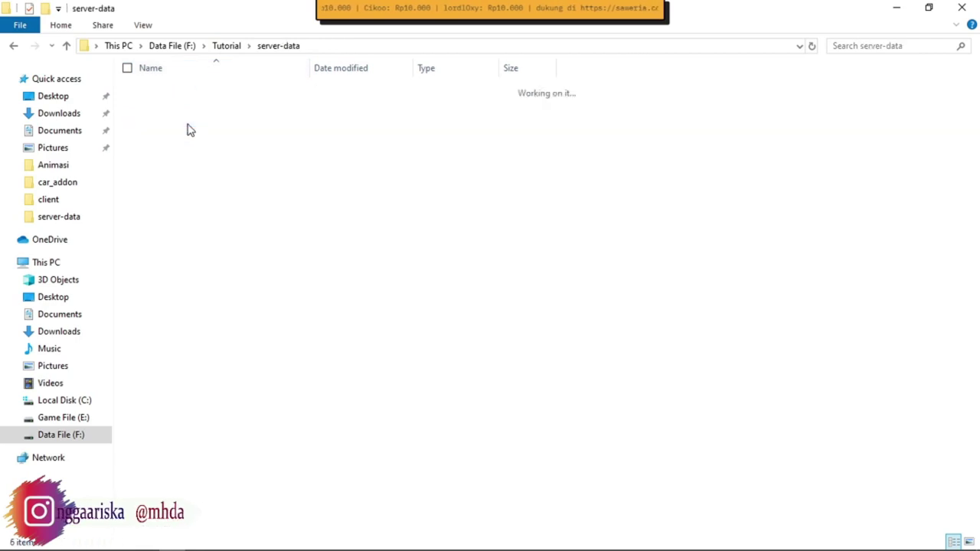
{"action": "double_click", "coordinate": [182, 165]}
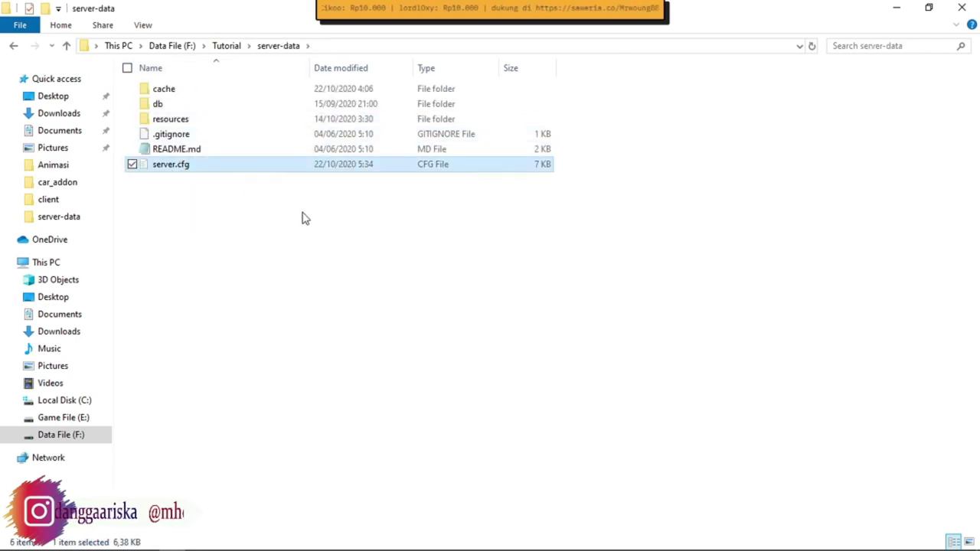
{"action": "scroll", "coordinate": [310, 217], "scroll_direction": "down", "scroll_amount": 20}
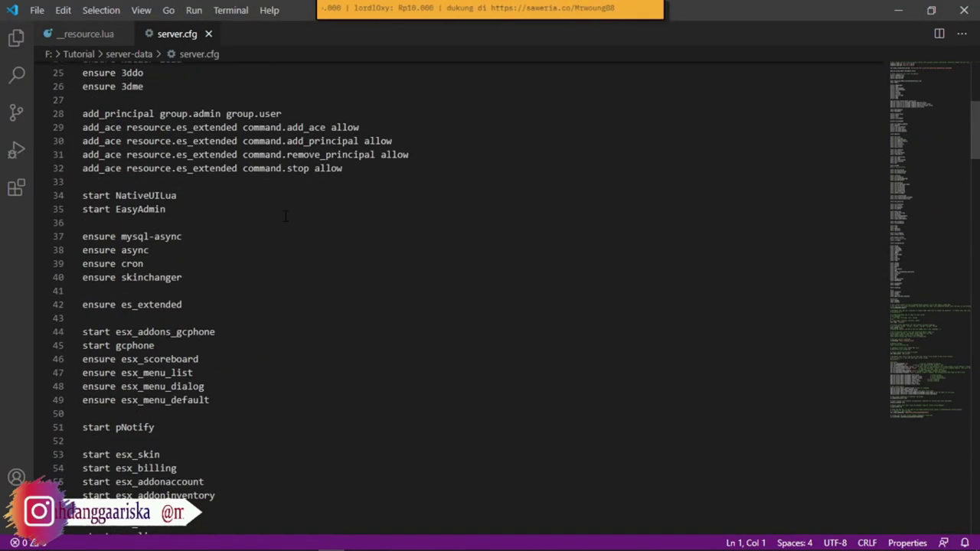
{"action": "scroll", "coordinate": [277, 220], "scroll_direction": "down", "scroll_amount": 20}
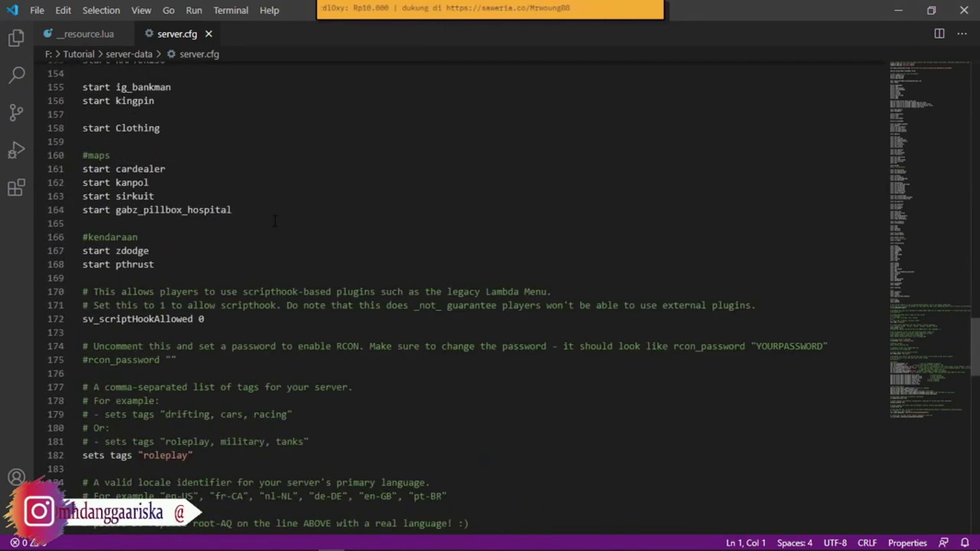
{"action": "scroll", "coordinate": [274, 222], "scroll_direction": "up", "scroll_amount": 6}
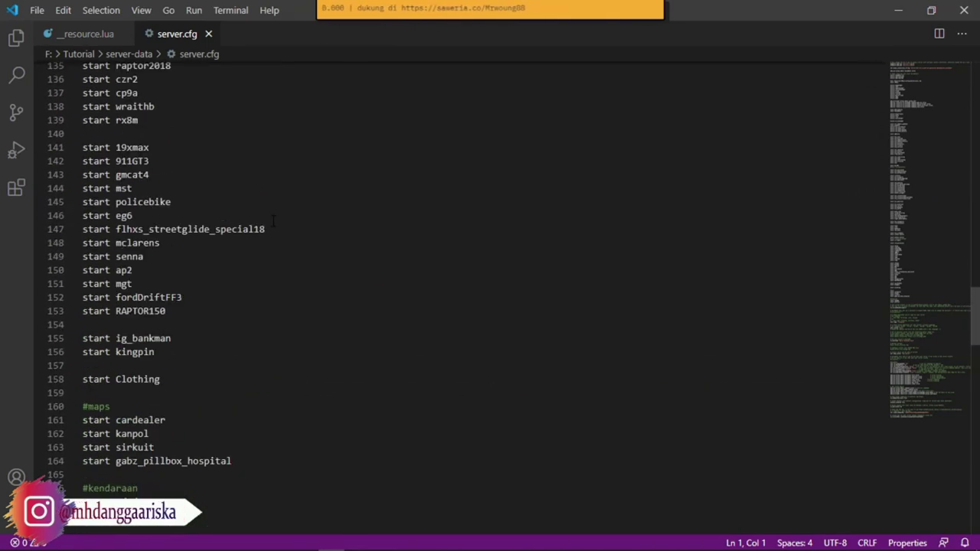
- Identify the start lines of the merged vehicles in server.cfg and delete the ones for 19xmax and 911GT3
{"action": "left_click_drag", "start_coordinate": [83, 147], "coordinate": [150, 161]}
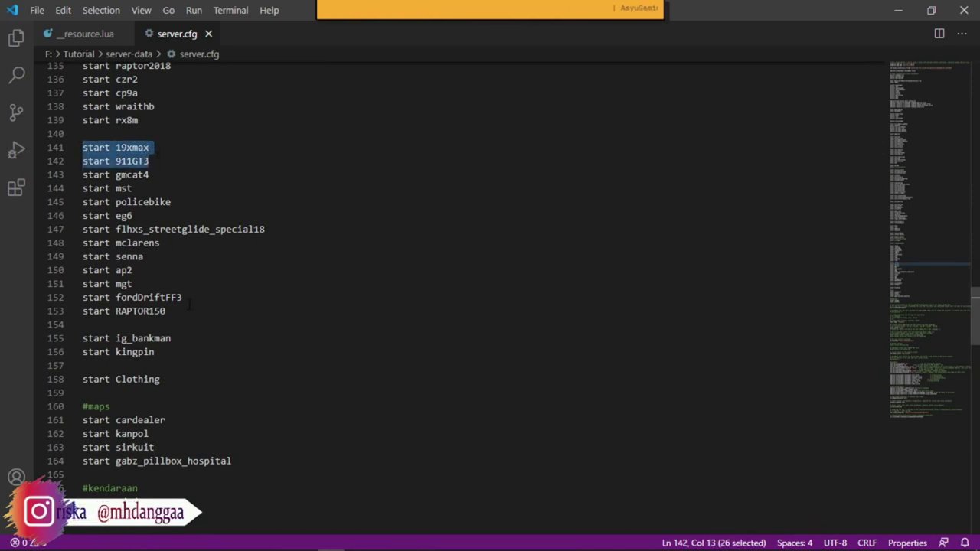
{"action": "left_click_drag", "start_coordinate": [184, 298], "coordinate": [88, 270]}
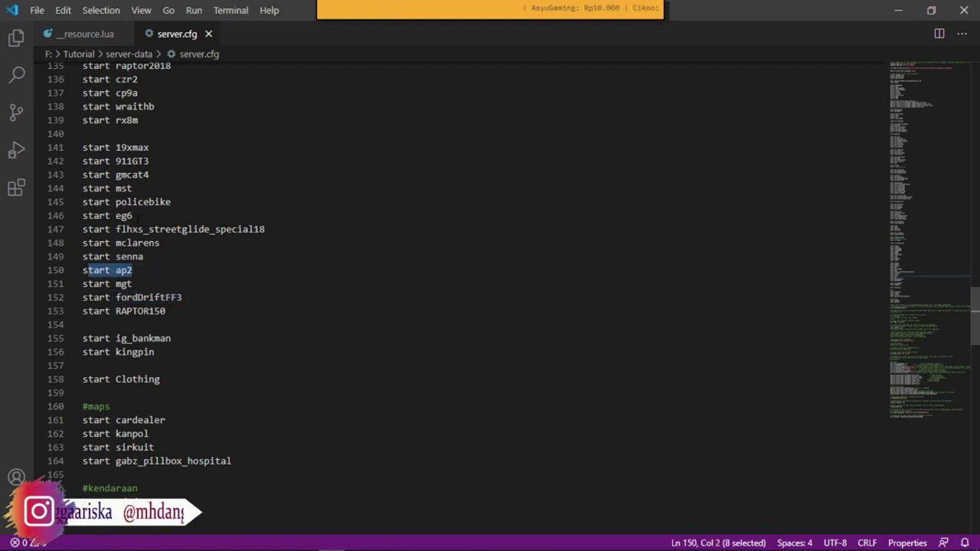
{"action": "left_click_drag", "start_coordinate": [133, 215], "coordinate": [94, 216]}
{"action": "left_click_drag", "start_coordinate": [149, 147], "coordinate": [83, 147]}
{"action": "left_click", "coordinate": [148, 160]}
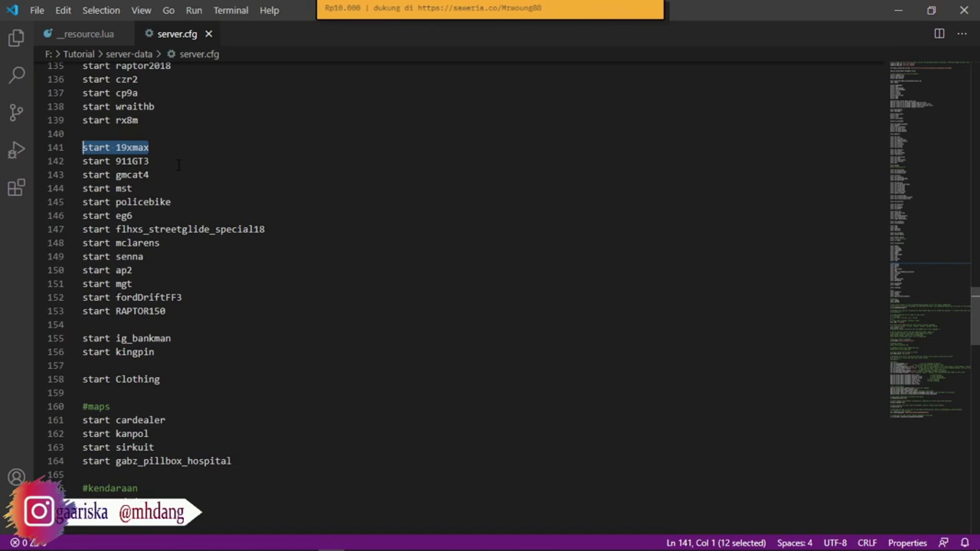
{"action": "key", "text": "BackSpace"}
{"action": "key", "text": "BackSpace"}
{"action": "left_click_drag", "start_coordinate": [154, 147], "coordinate": [80, 144]}
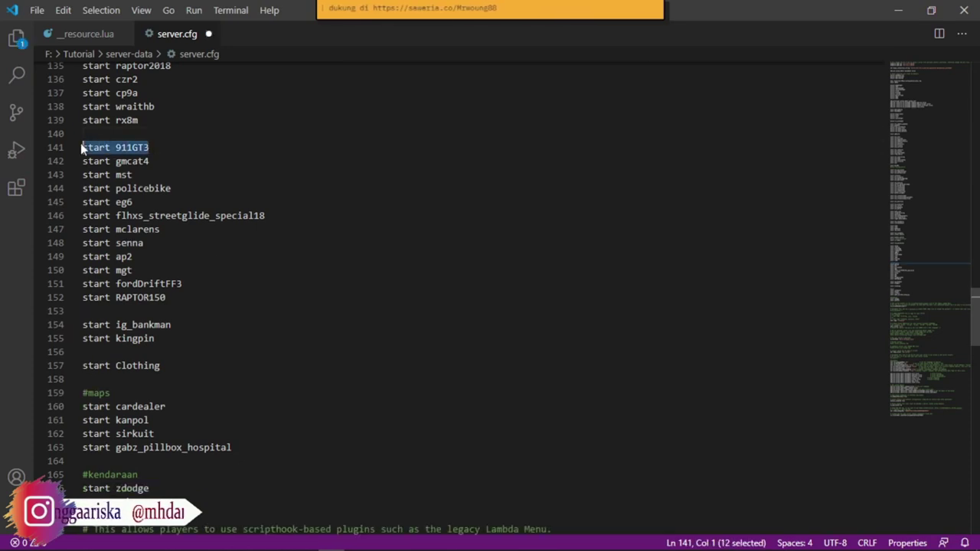
{"action": "key", "text": "BackSpace"}
{"action": "key", "text": "BackSpace"}
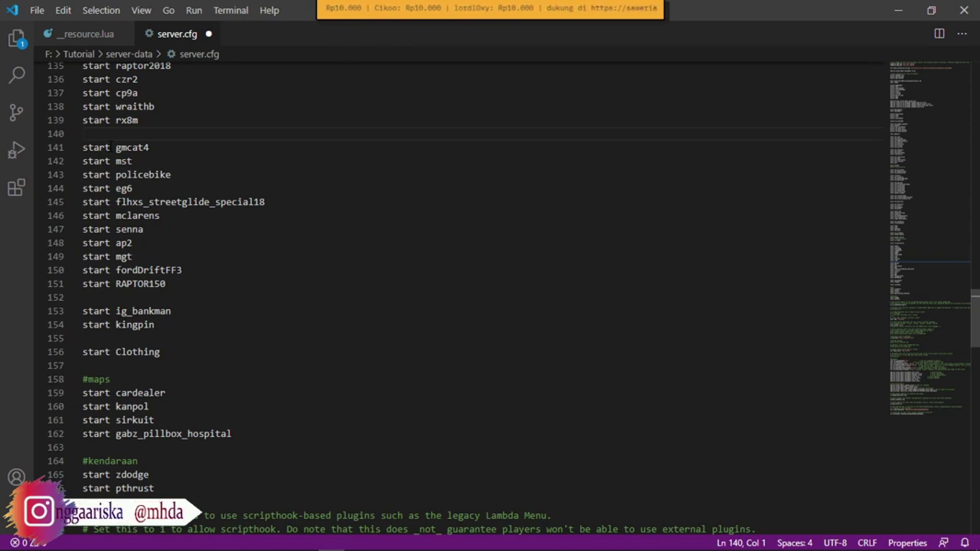
- Delete the start lines for eg6, ap2 and fordDriftFF3 from server.cfg, leaving no blank lines in their place
{"action": "left_click_drag", "start_coordinate": [148, 187], "coordinate": [65, 188]}
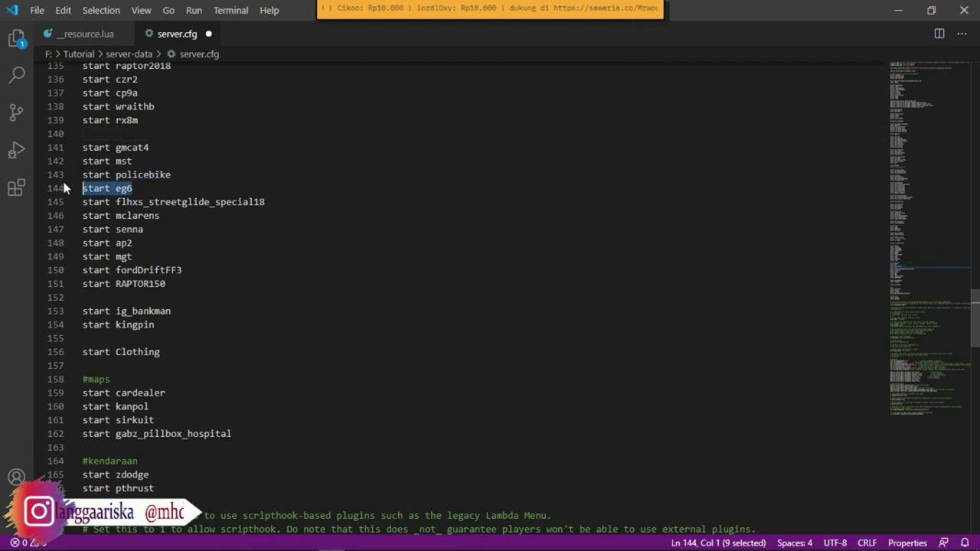
{"action": "key", "text": "BackSpace"}
{"action": "key", "text": "BackSpace"}
{"action": "left_click_drag", "start_coordinate": [146, 229], "coordinate": [79, 229]}
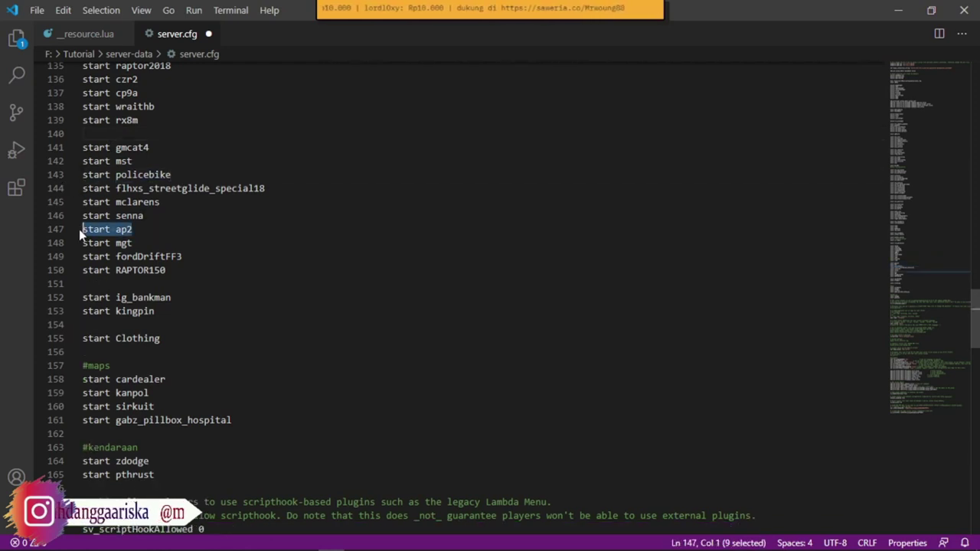
{"action": "key", "text": "BackSpace"}
{"action": "key", "text": "BackSpace"}
{"action": "left_click_drag", "start_coordinate": [196, 244], "coordinate": [80, 242]}
{"action": "key", "text": "BackSpace"}
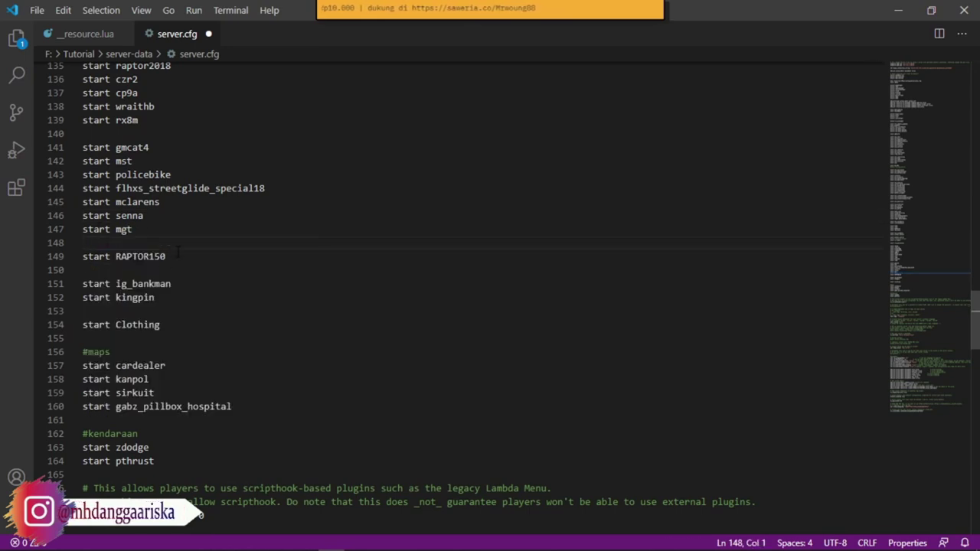
{"action": "key", "text": "BackSpace"}
- Begin a new start line below start RAPTOR150, separated from it by one blank line
{"action": "left_click", "coordinate": [196, 243]}
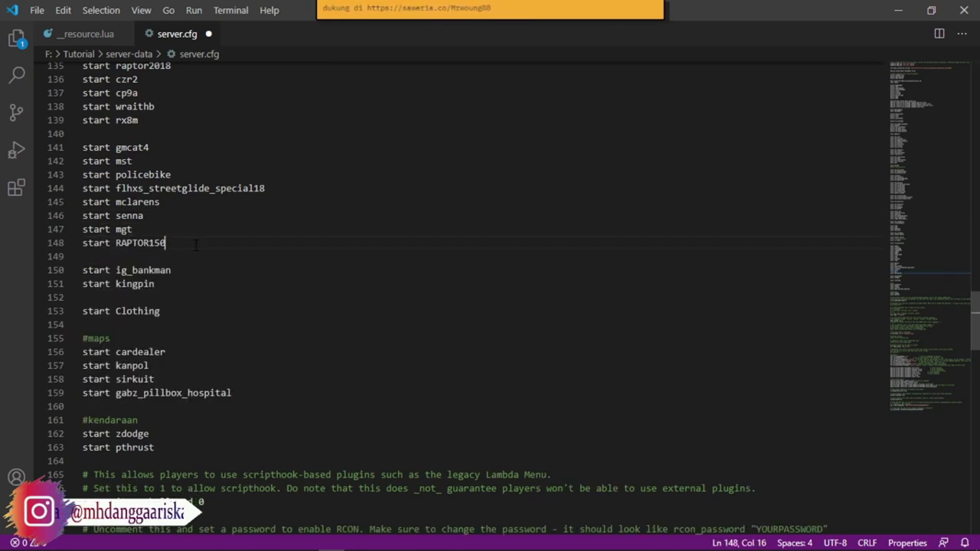
{"action": "key", "text": "Return"}
{"action": "key", "text": "Return"}
{"action": "type", "text": "start"}
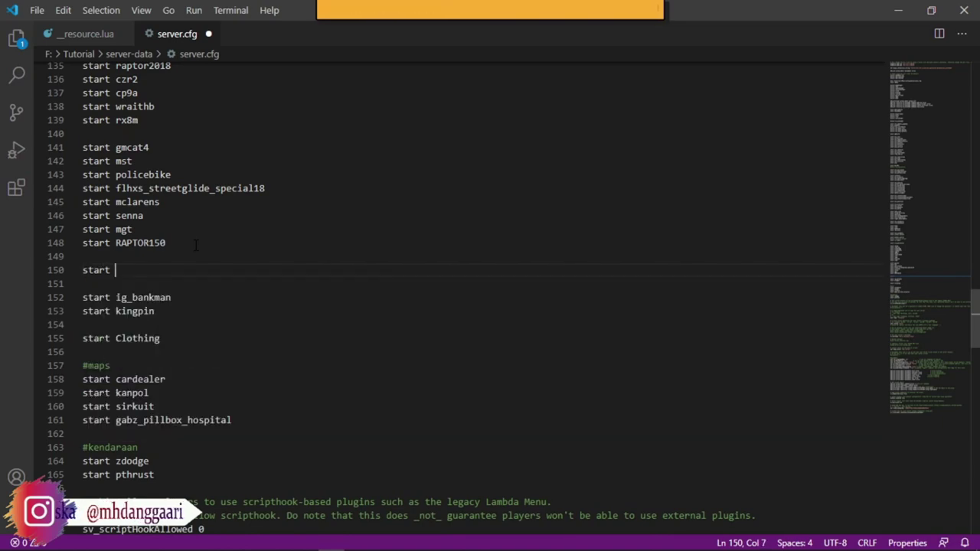
- Switch to File Explorer and copy the name of the car_addon folder inside resources\[vehicletest]]
{"action": "key", "text": "alt+Tab"}
{"action": "left_click", "coordinate": [162, 206]}
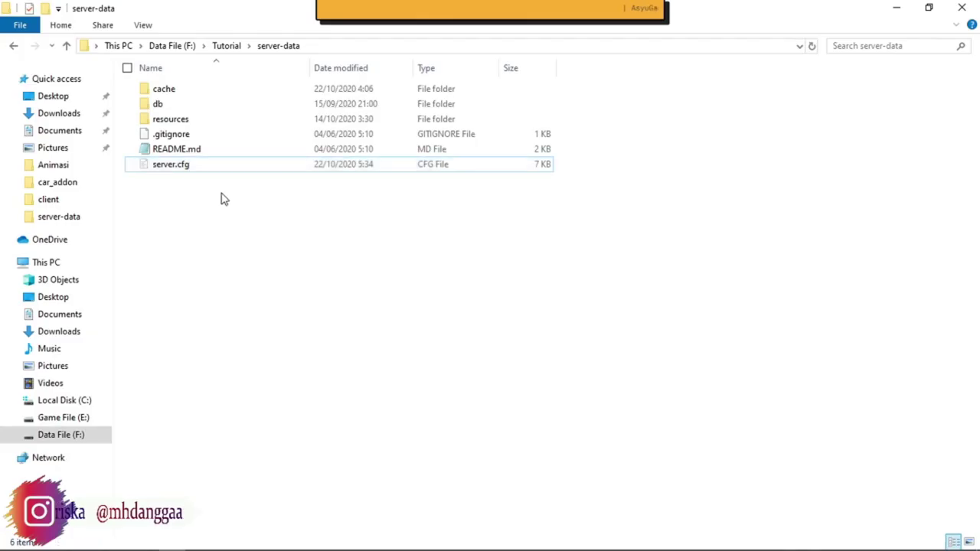
{"action": "key", "text": "F5"}
{"action": "double_click", "coordinate": [203, 120]}
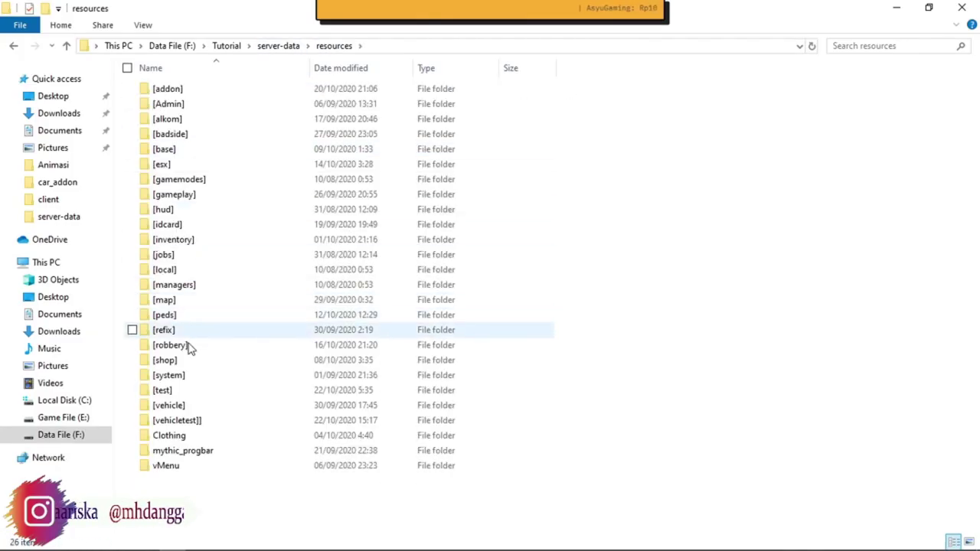
{"action": "double_click", "coordinate": [192, 420]}
{"action": "left_click", "coordinate": [174, 91]}
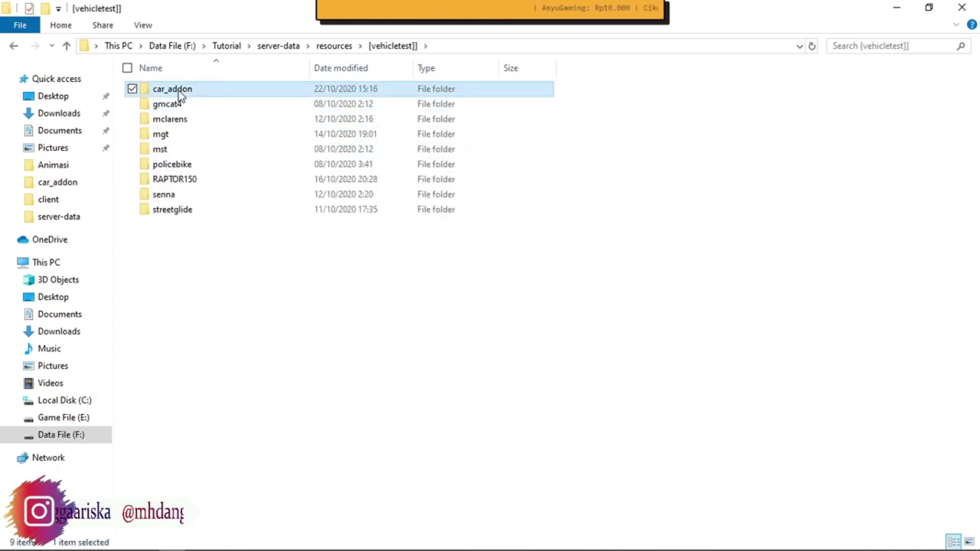
{"action": "left_click", "coordinate": [174, 92]}
{"action": "key", "text": "ctrl+c"}
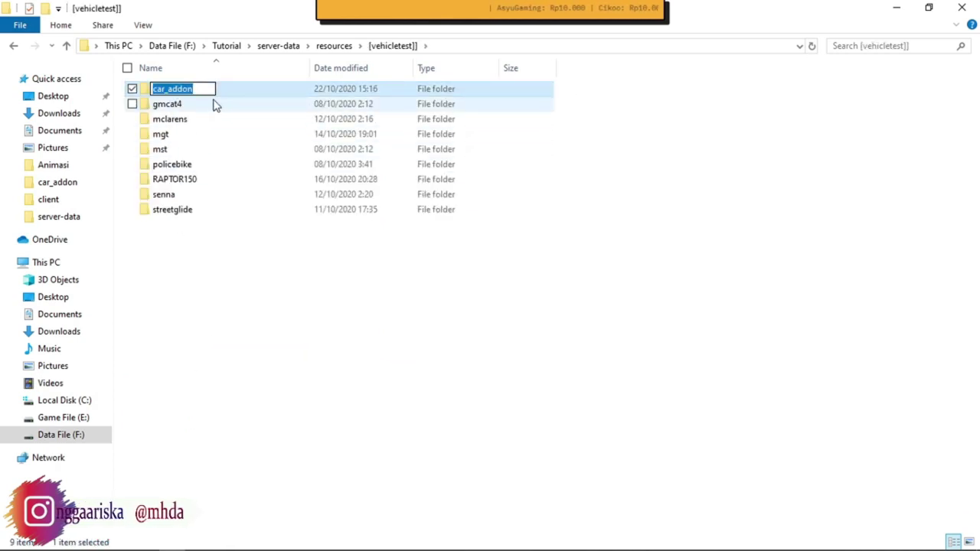
- Return to server.cfg, complete the new start line as start car_addon, and save the file
{"action": "key", "text": "alt+Tab"}
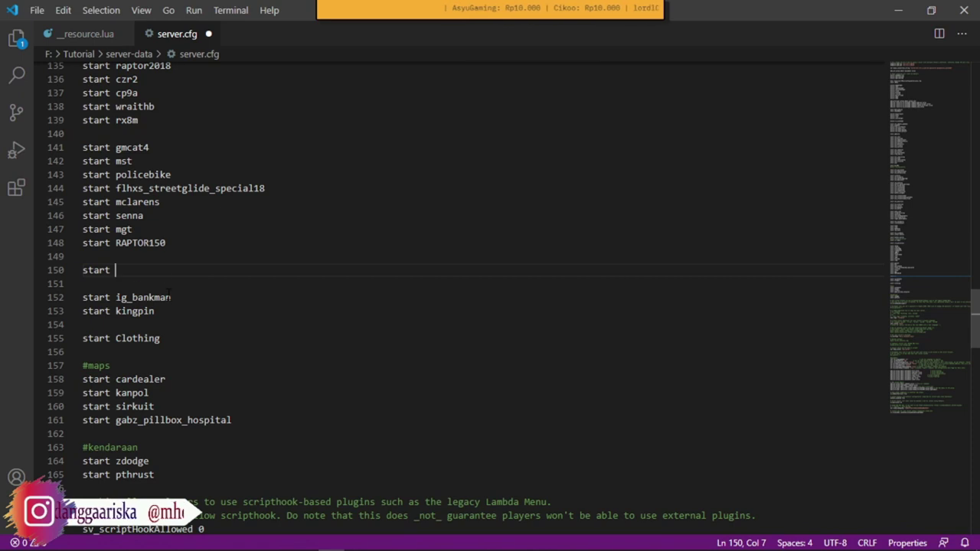
{"action": "key", "text": "ctrl+v"}
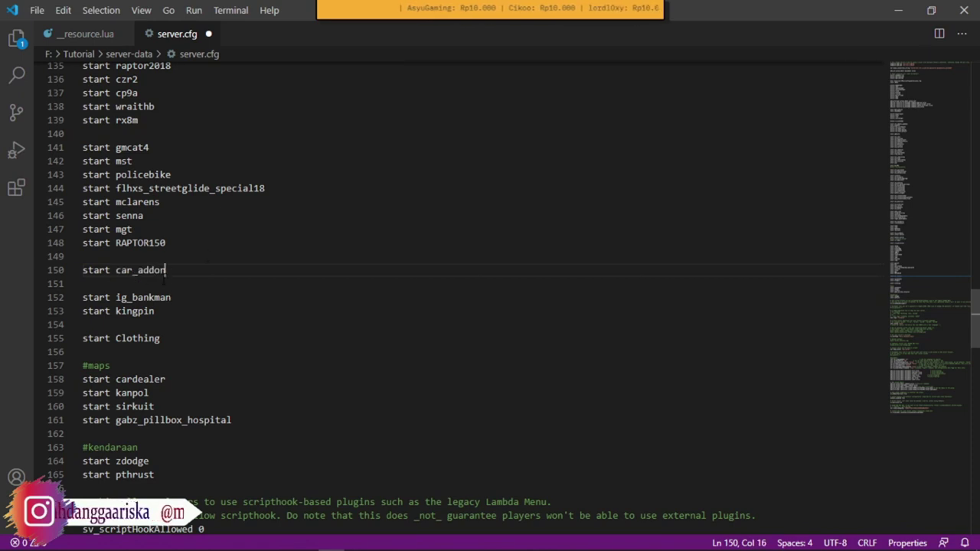
{"action": "key", "text": "ctrl+s"}
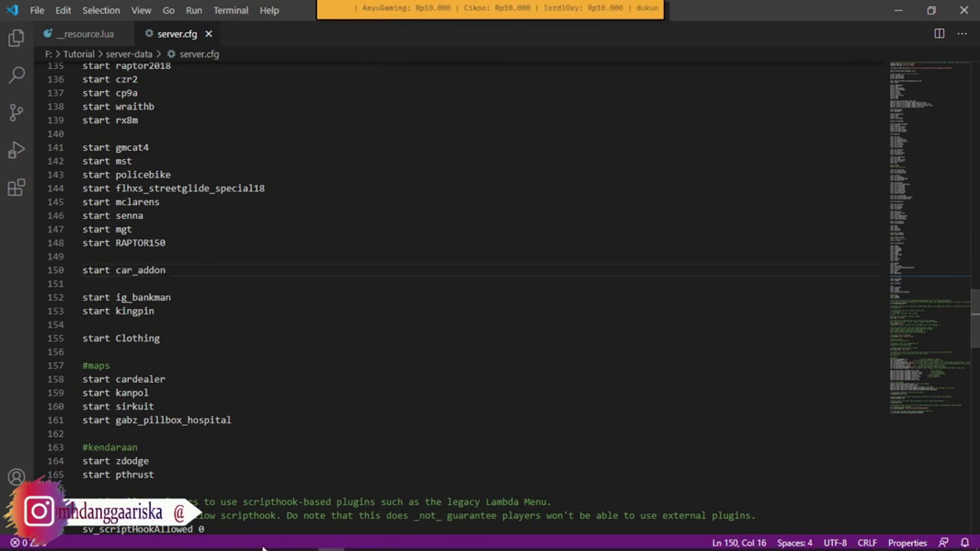
- Switch to File Explorer and delete the cache folder from Tutorial\server-data
{"action": "mouse_move", "coordinate": [183, 541]}
{"action": "left_click", "coordinate": [225, 453]}
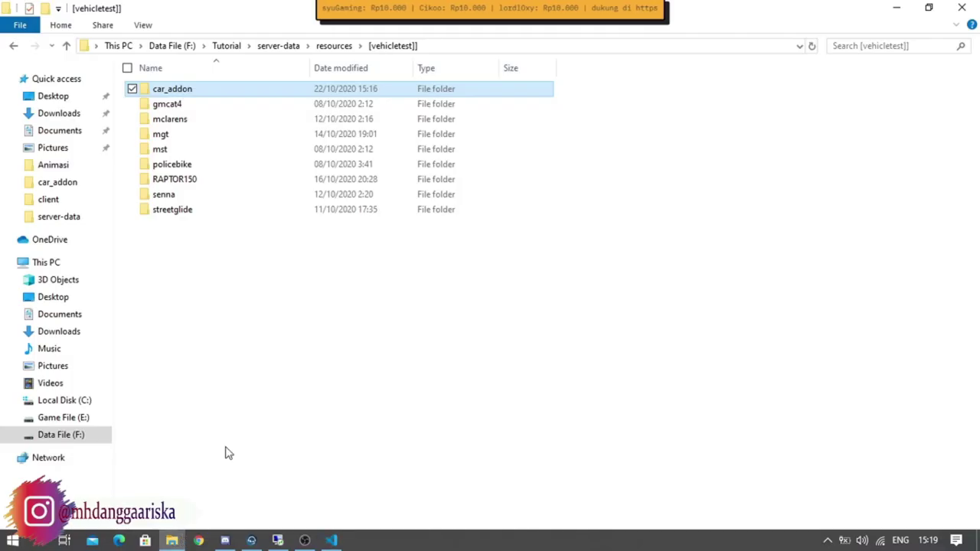
{"action": "left_click", "coordinate": [342, 48]}
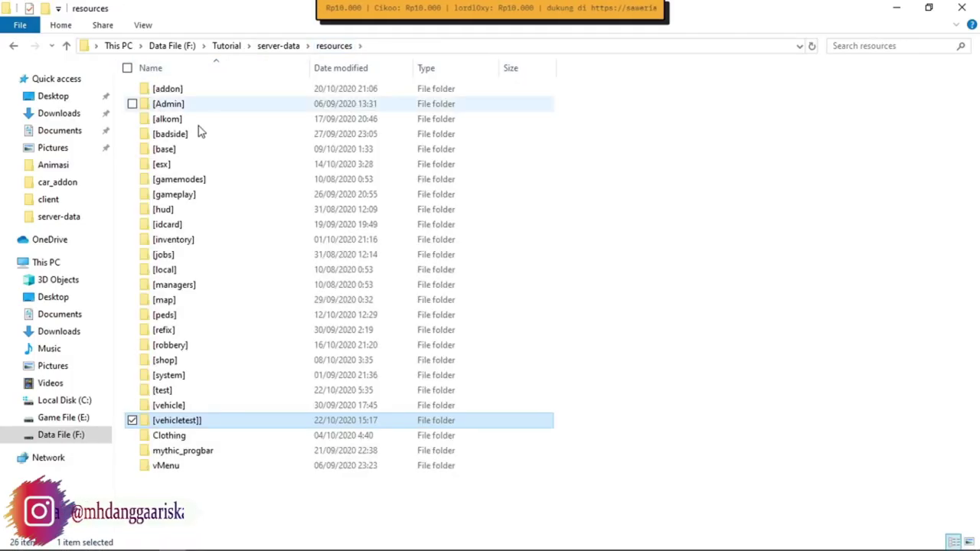
{"action": "left_click", "coordinate": [227, 47]}
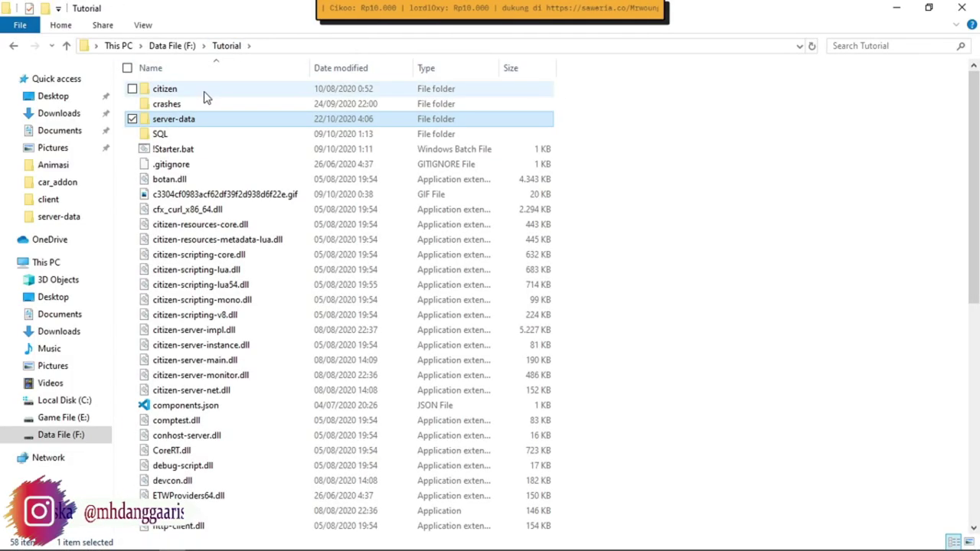
{"action": "double_click", "coordinate": [192, 121]}
{"action": "left_click", "coordinate": [183, 91]}
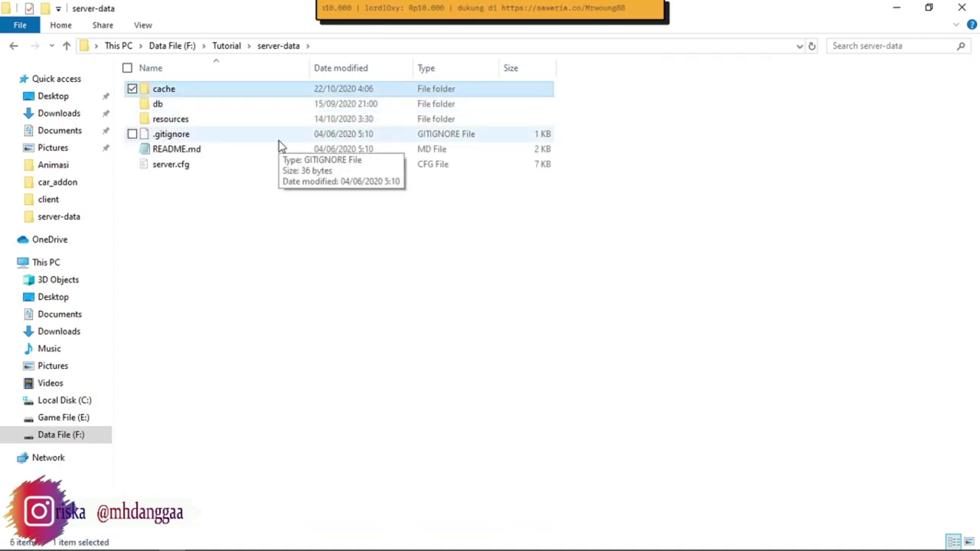
{"action": "key", "text": "Delete"}
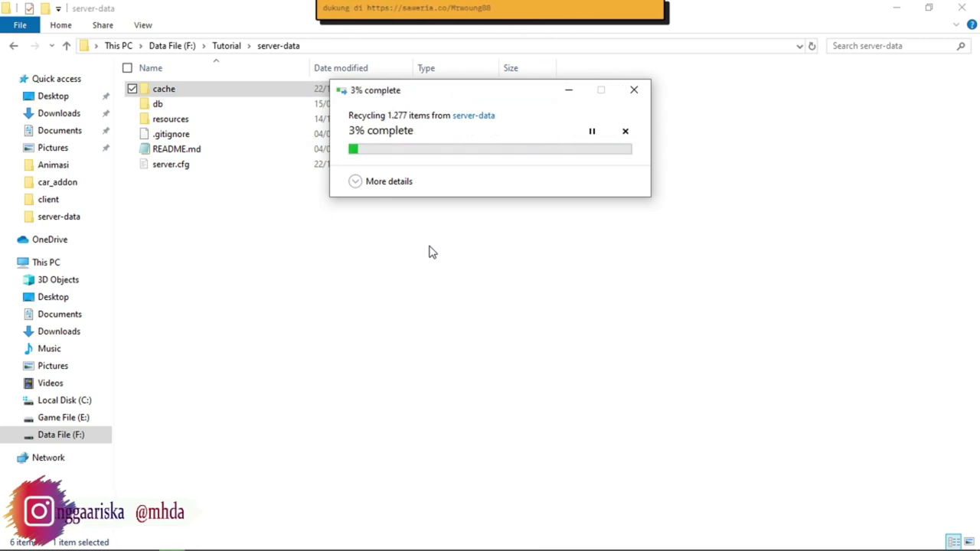
- Launch the XAMPP Control Panel from the xampp folder on Local Disk (C:)
{"action": "left_click", "coordinate": [59, 400]}
{"action": "double_click", "coordinate": [188, 300]}
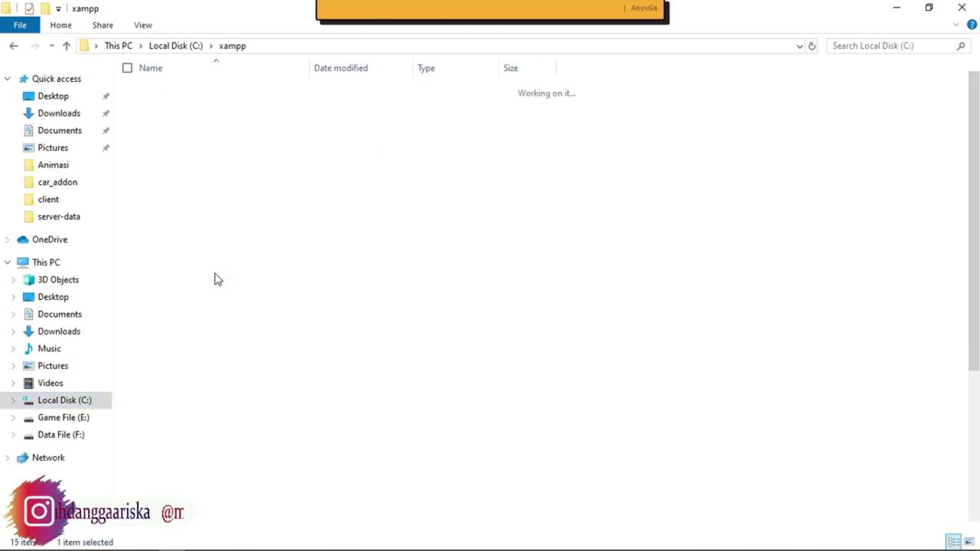
{"action": "scroll", "coordinate": [215, 291], "scroll_direction": "down", "scroll_amount": 6}
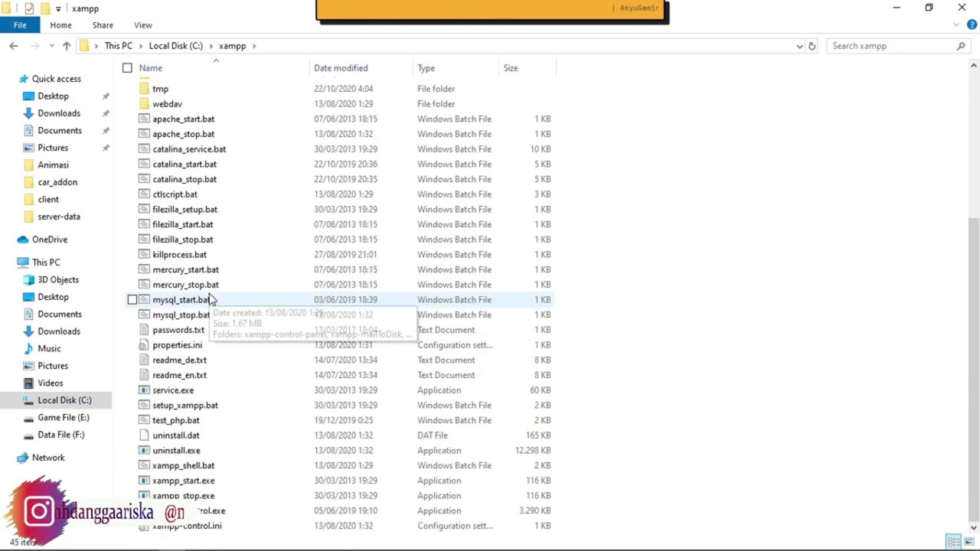
{"action": "left_click", "coordinate": [199, 513]}
{"action": "double_click", "coordinate": [201, 518]}
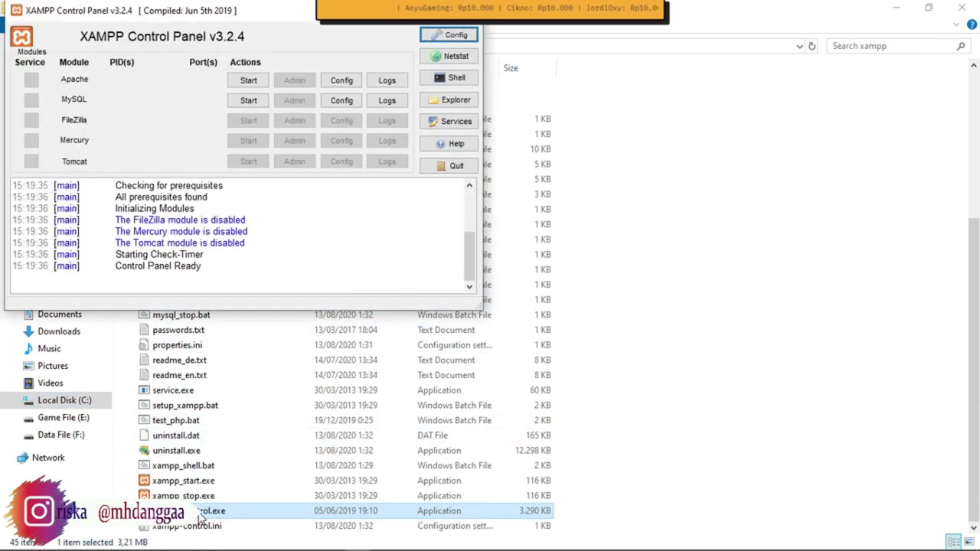
- Start the Apache and MySQL modules, and move the XAMPP Control Panel out of the way
{"action": "left_click", "coordinate": [260, 82]}
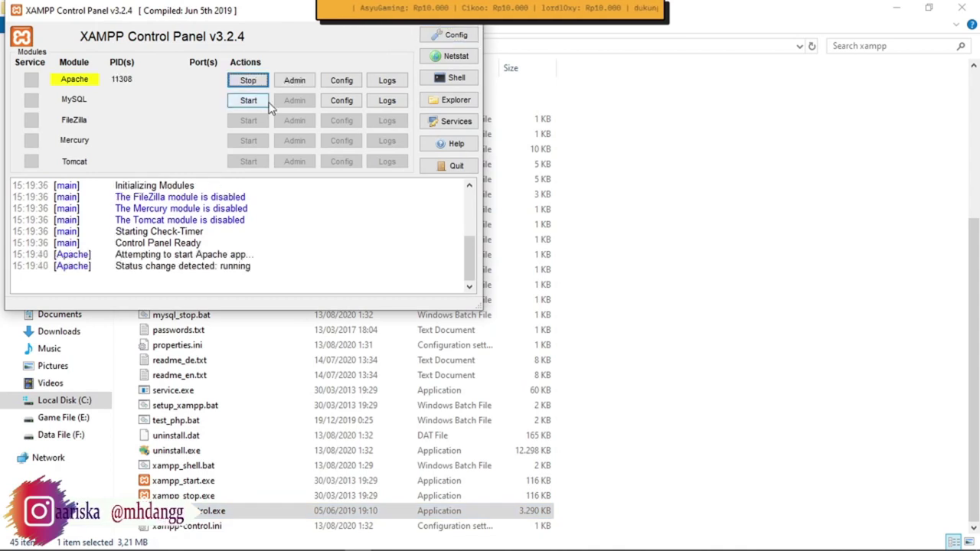
{"action": "left_click", "coordinate": [248, 100]}
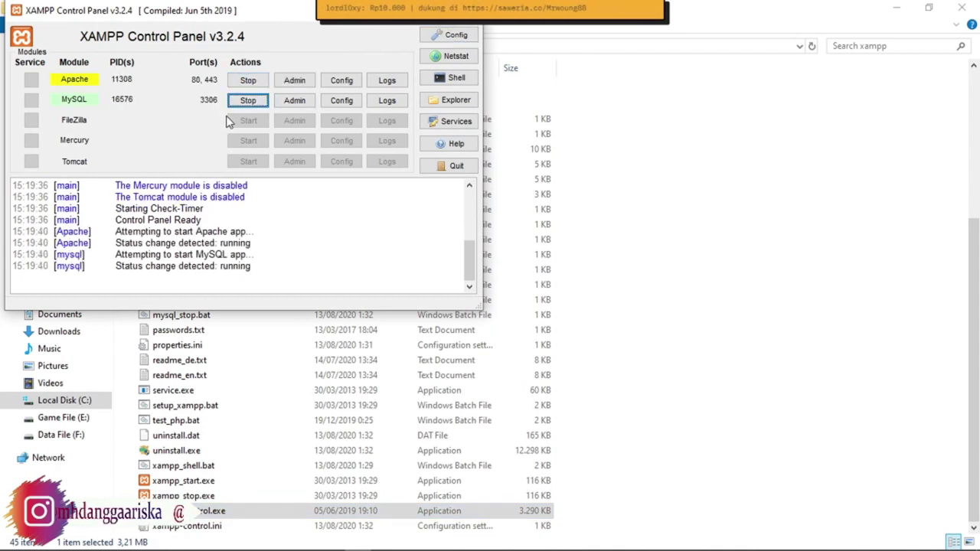
{"action": "left_click", "coordinate": [429, 9]}
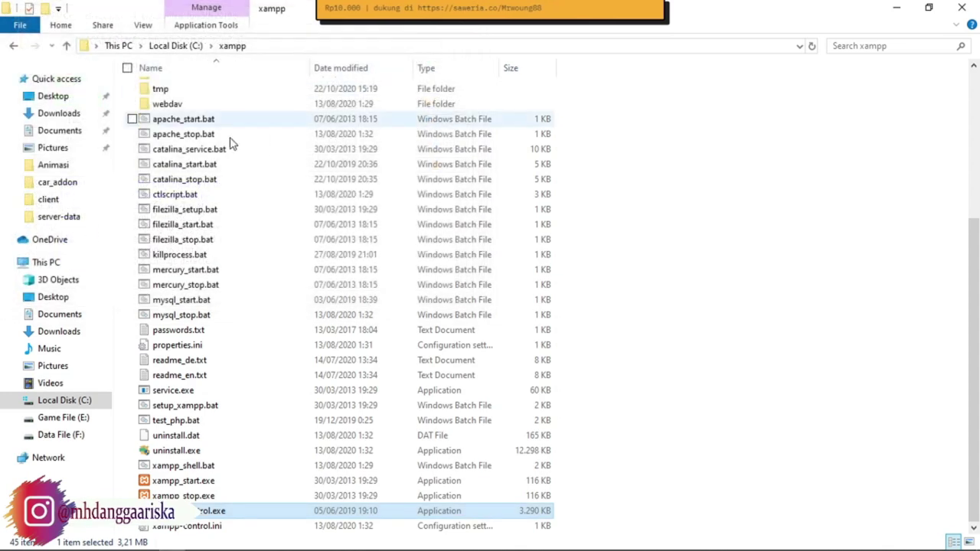
- Run !Starter.bat from the Tutorial folder on Data File (F:) to start the server
{"action": "left_click", "coordinate": [14, 47]}
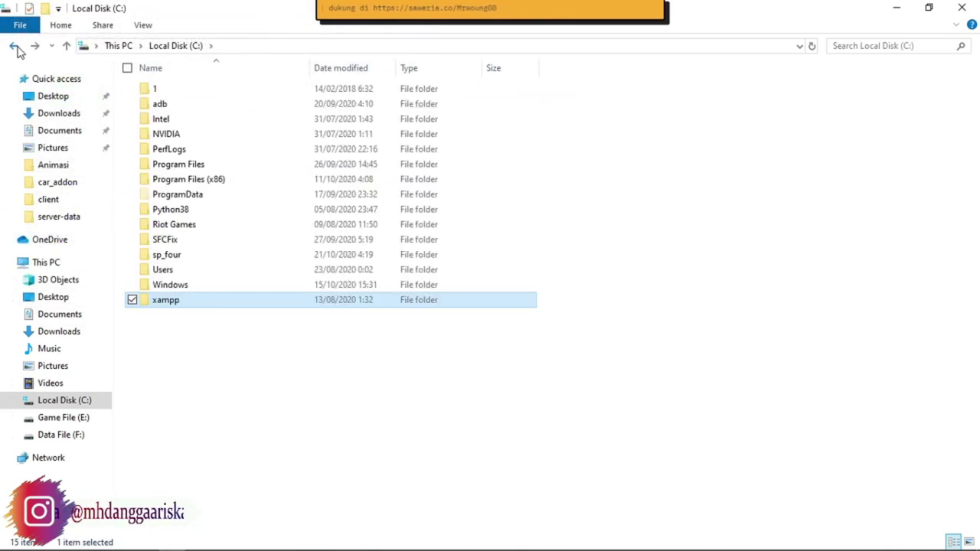
{"action": "left_click", "coordinate": [17, 49]}
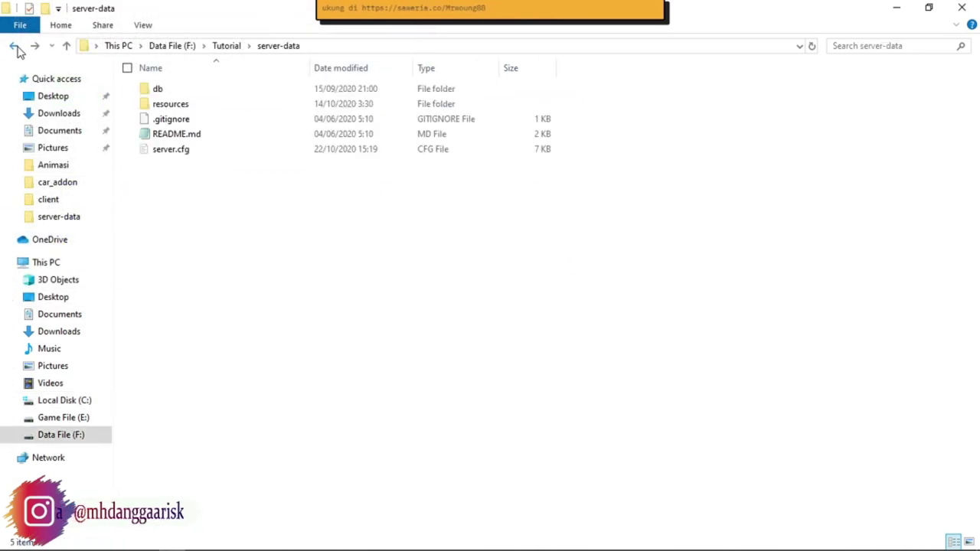
{"action": "left_click", "coordinate": [228, 47]}
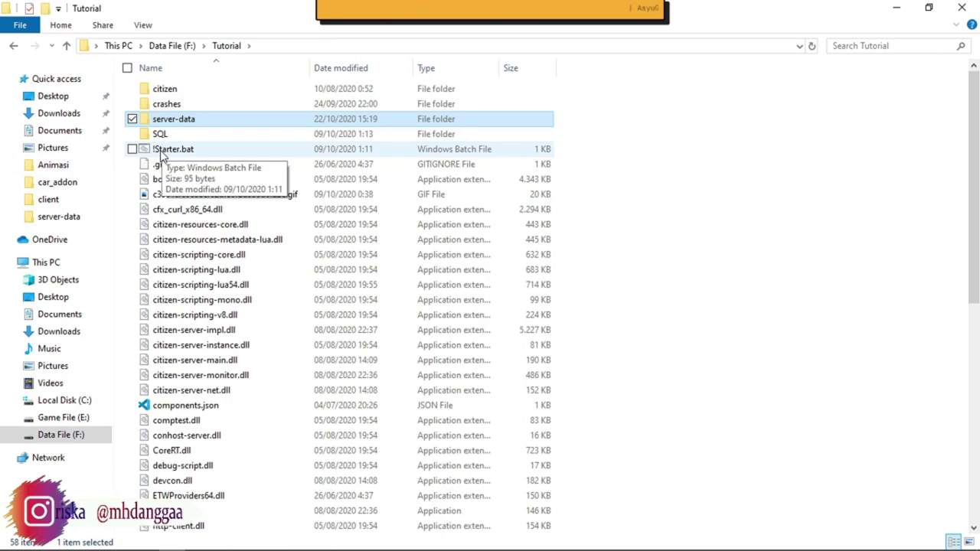
{"action": "left_click", "coordinate": [162, 150]}
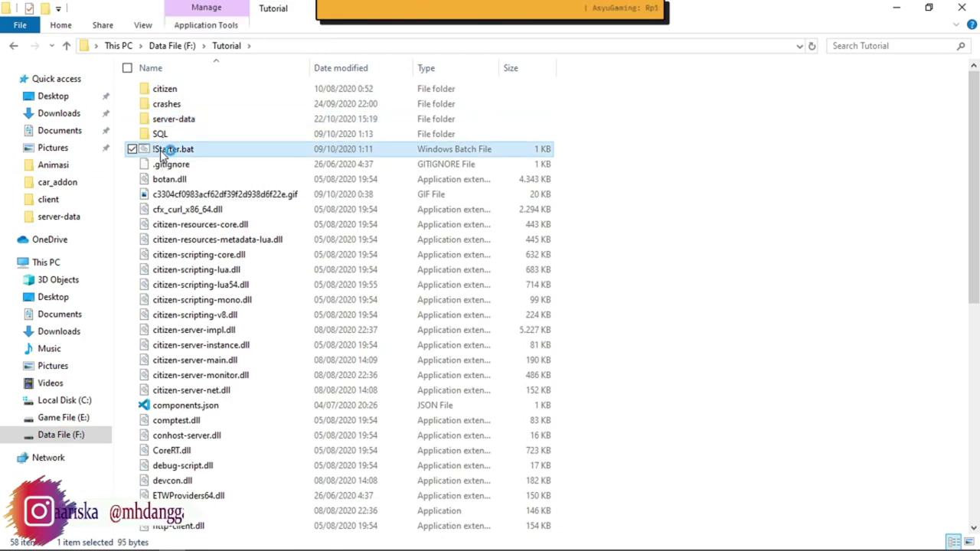
{"action": "double_click", "coordinate": [162, 151]}
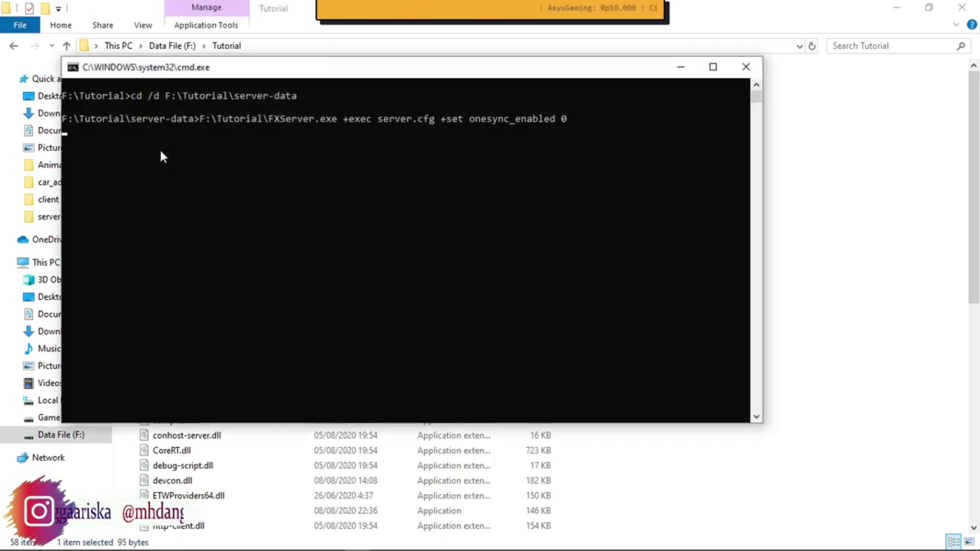
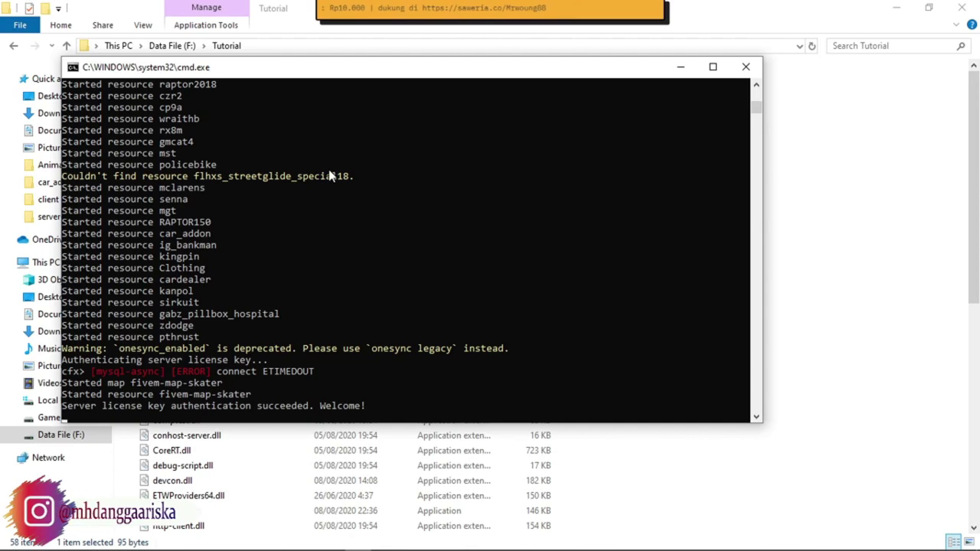
- Compare the vehicle folders in resources\[vehicletest]] with the resource start messages in the server console
{"action": "key", "text": "alt+Tab"}
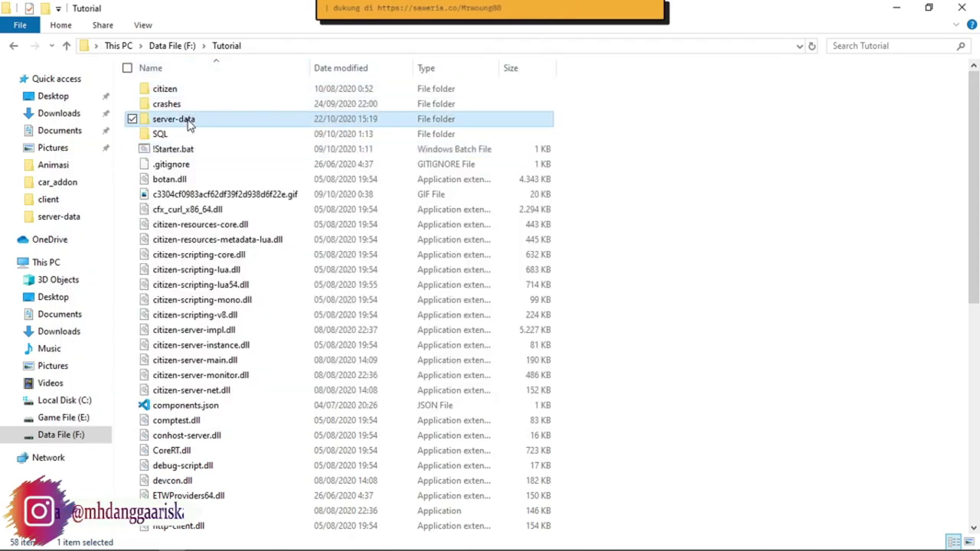
{"action": "double_click", "coordinate": [188, 123]}
{"action": "double_click", "coordinate": [178, 149]}
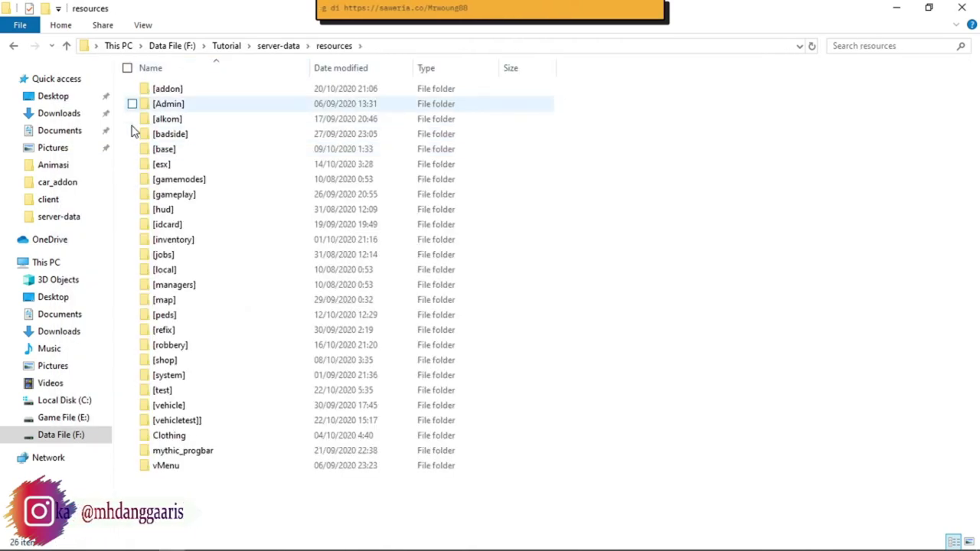
{"action": "double_click", "coordinate": [192, 418]}
{"action": "left_click_drag", "start_coordinate": [282, 337], "coordinate": [264, 85]}
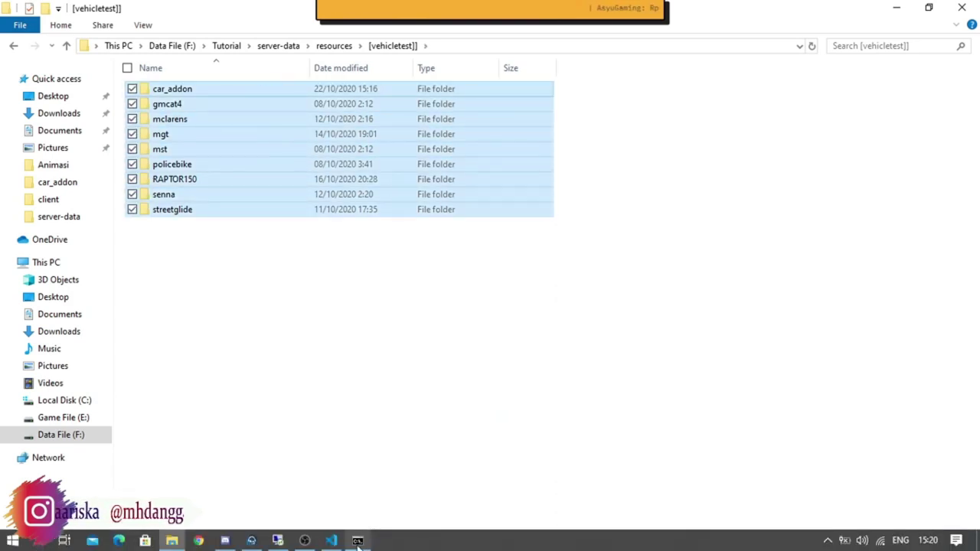
{"action": "left_click", "coordinate": [359, 540]}
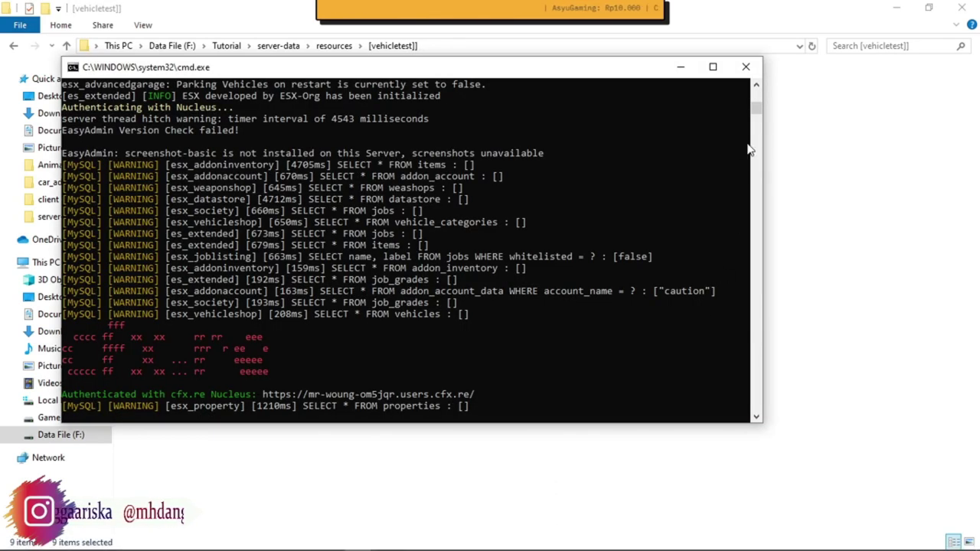
{"action": "scroll", "coordinate": [300, 276], "scroll_direction": "up", "scroll_amount": 9}
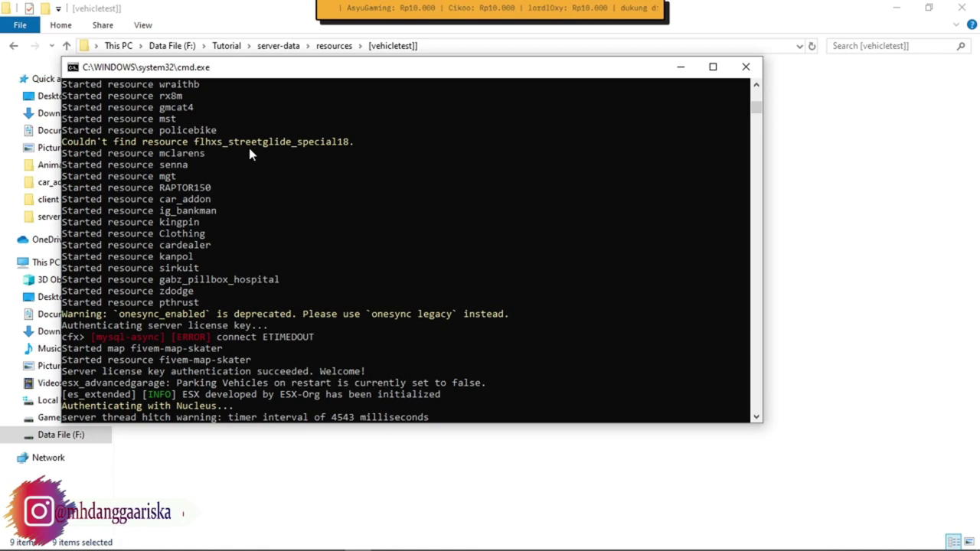
- Replace flhxs_streetglide_special18 in its server.cfg start line with the copied folder name streetglide and save the file
{"action": "left_click", "coordinate": [352, 49]}
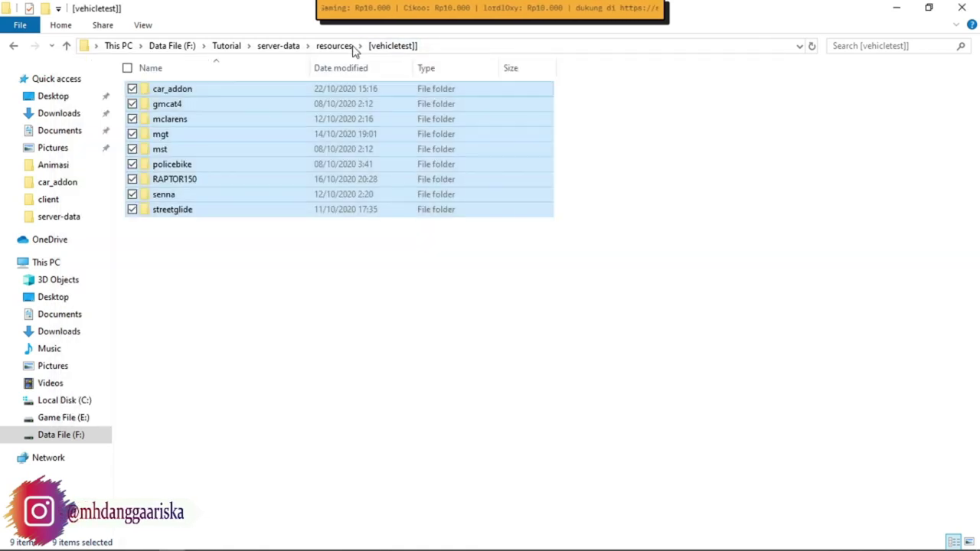
{"action": "left_click", "coordinate": [187, 222]}
{"action": "left_click", "coordinate": [184, 218]}
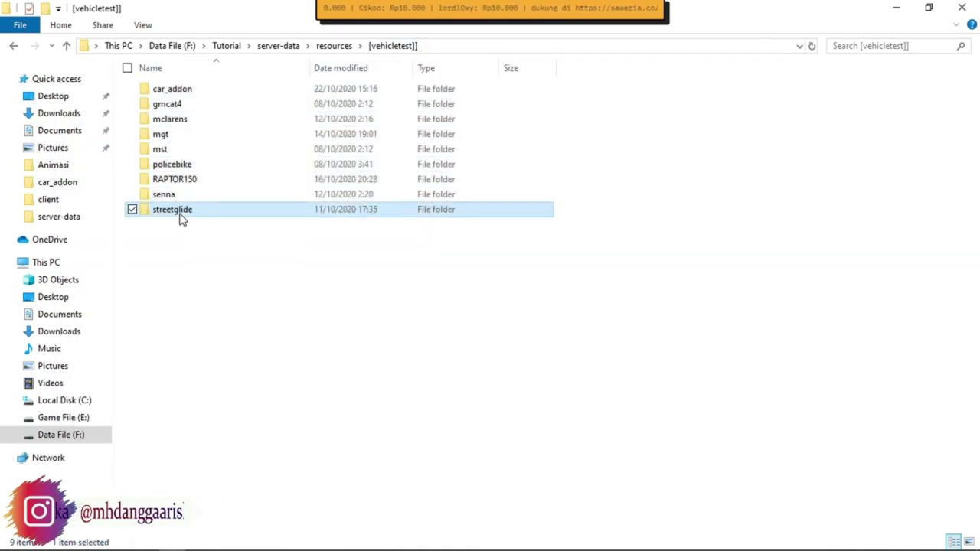
{"action": "left_click", "coordinate": [180, 215]}
{"action": "key", "text": "ctrl+c"}
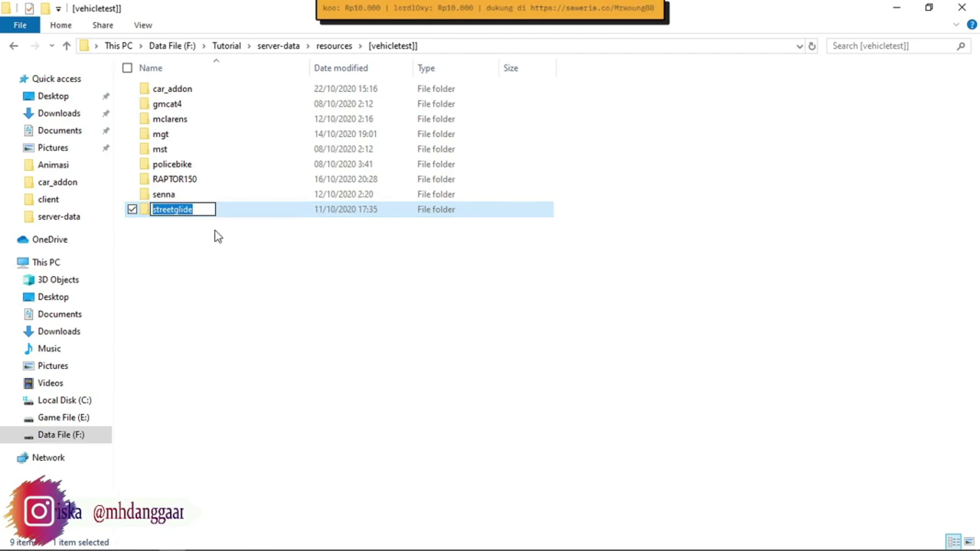
{"action": "mouse_move", "coordinate": [339, 542]}
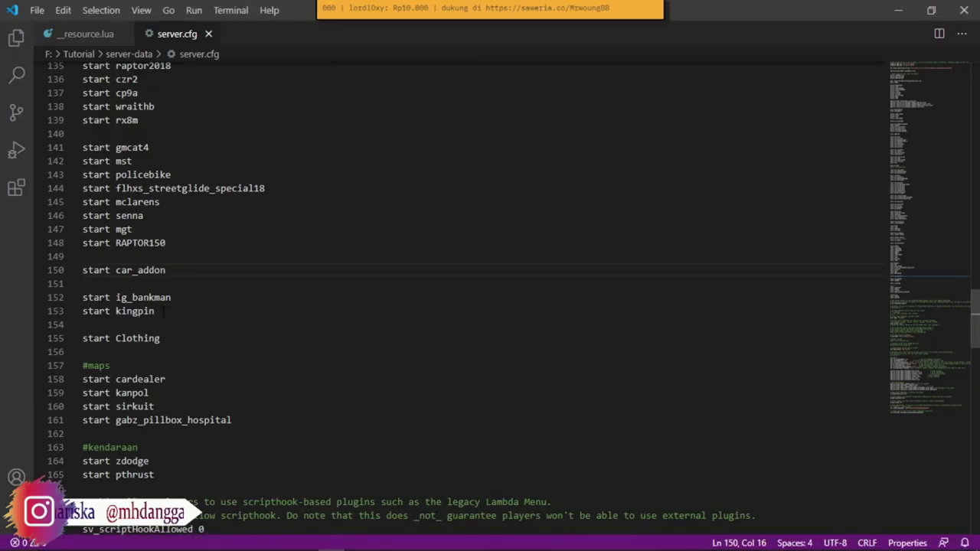
{"action": "left_click_drag", "start_coordinate": [116, 188], "coordinate": [272, 188]}
{"action": "key", "text": "ctrl+v"}
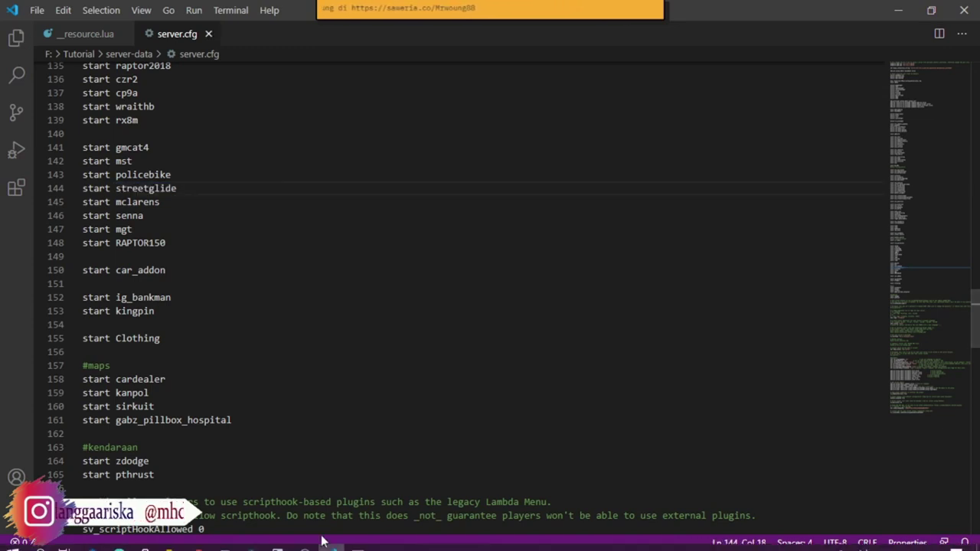
- Close the old server console and run !Starter.bat from the Tutorial folder again to restart the server
{"action": "left_click", "coordinate": [345, 541]}
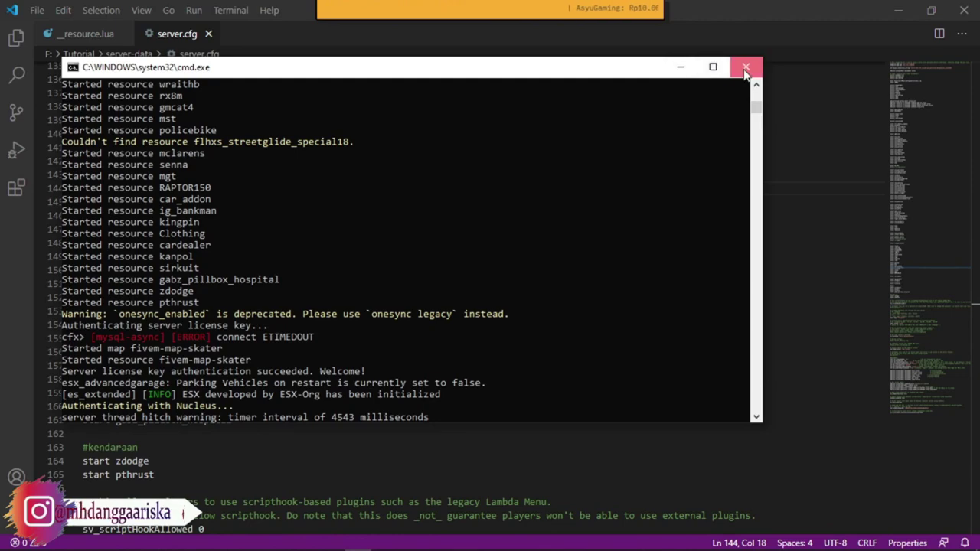
{"action": "left_click", "coordinate": [357, 540]}
{"action": "left_click", "coordinate": [176, 541]}
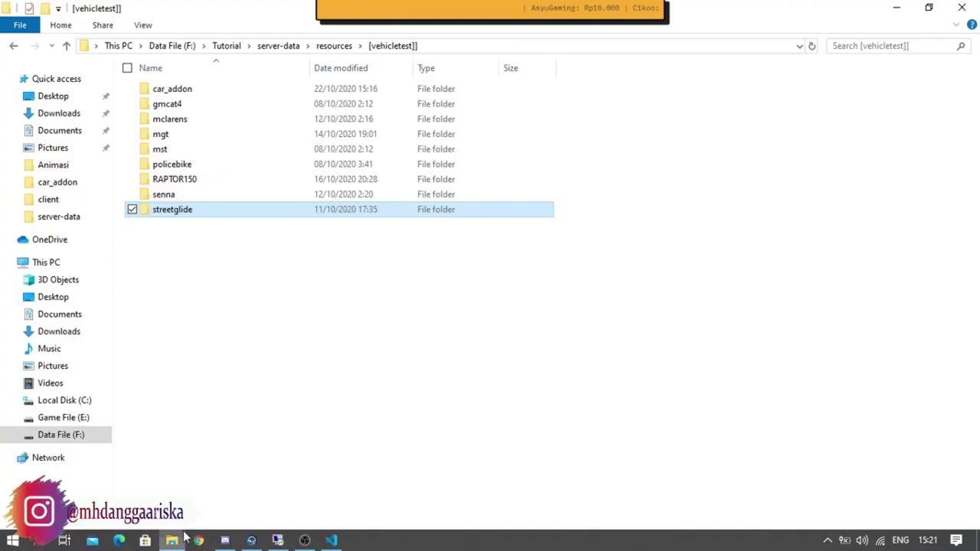
{"action": "left_click", "coordinate": [226, 45]}
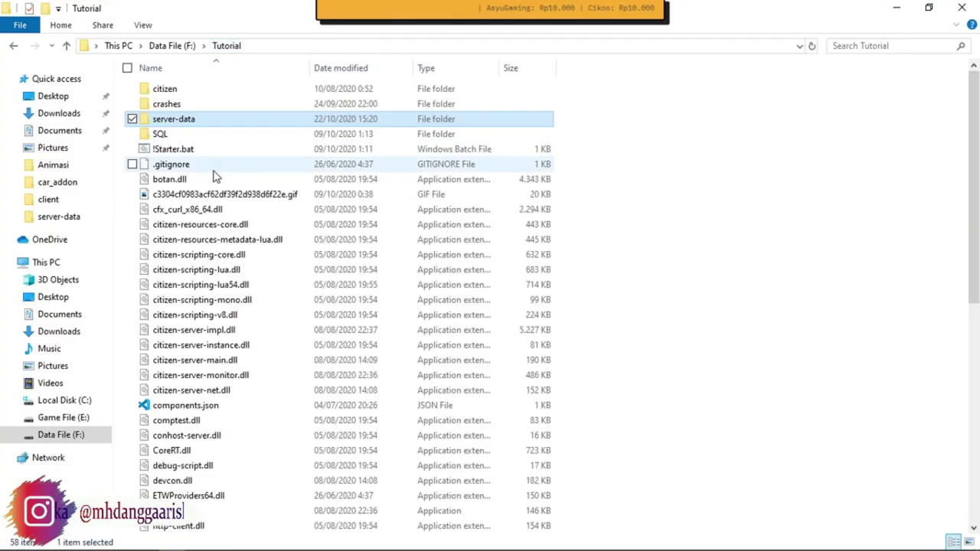
{"action": "left_click", "coordinate": [184, 150]}
{"action": "key", "text": "Return"}
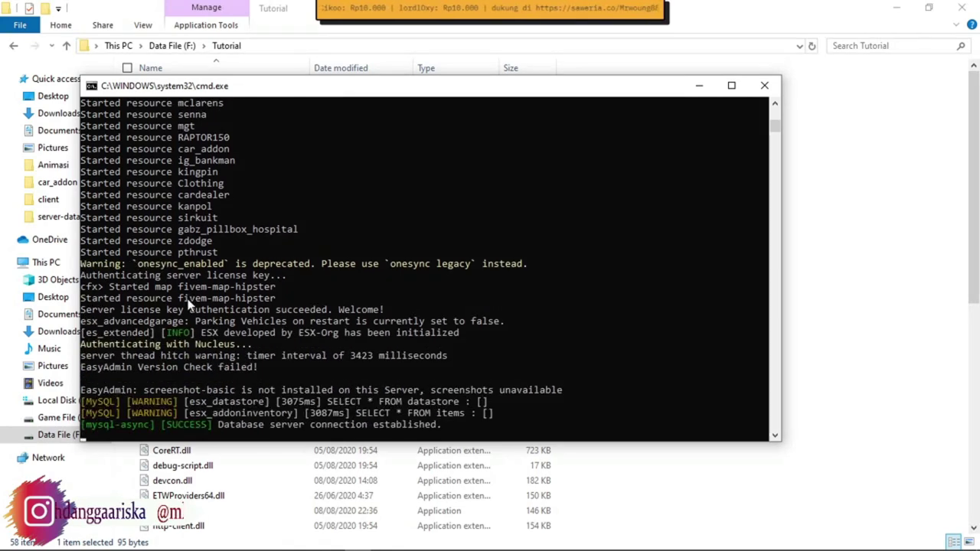
- Check the resource start messages in the server console for the vehicle resources, and minimize the console and folder windows
{"action": "left_click", "coordinate": [775, 104]}
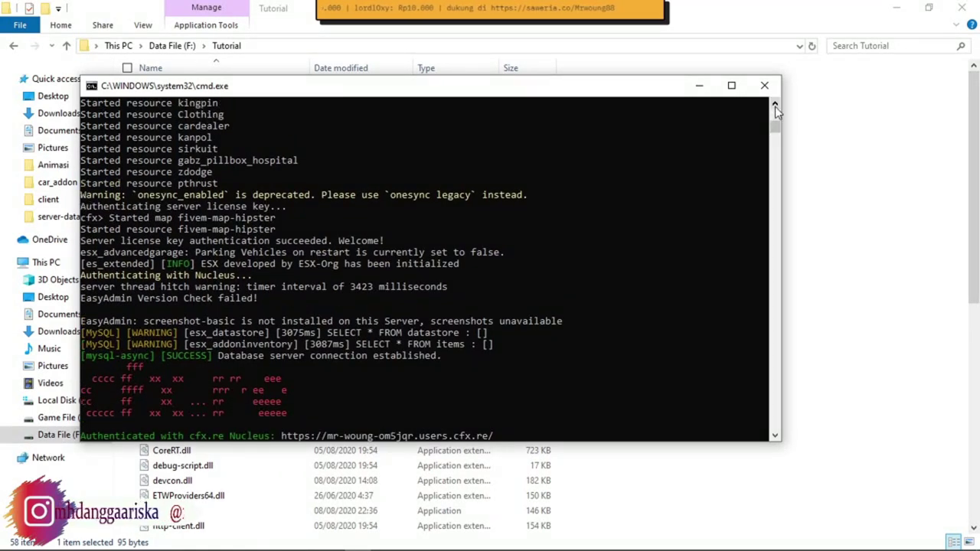
{"action": "left_click", "coordinate": [775, 104]}
{"action": "left_click", "coordinate": [775, 104]}
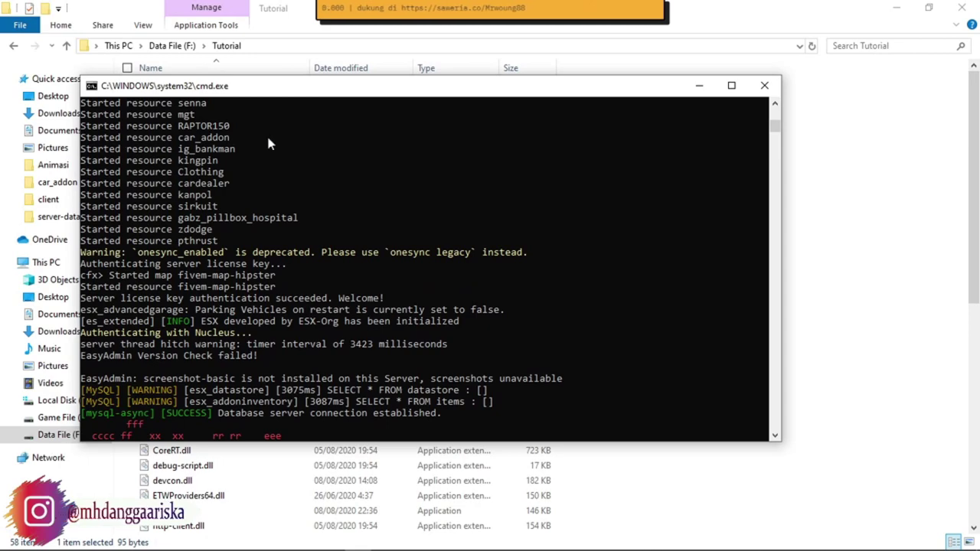
{"action": "left_click", "coordinate": [699, 85]}
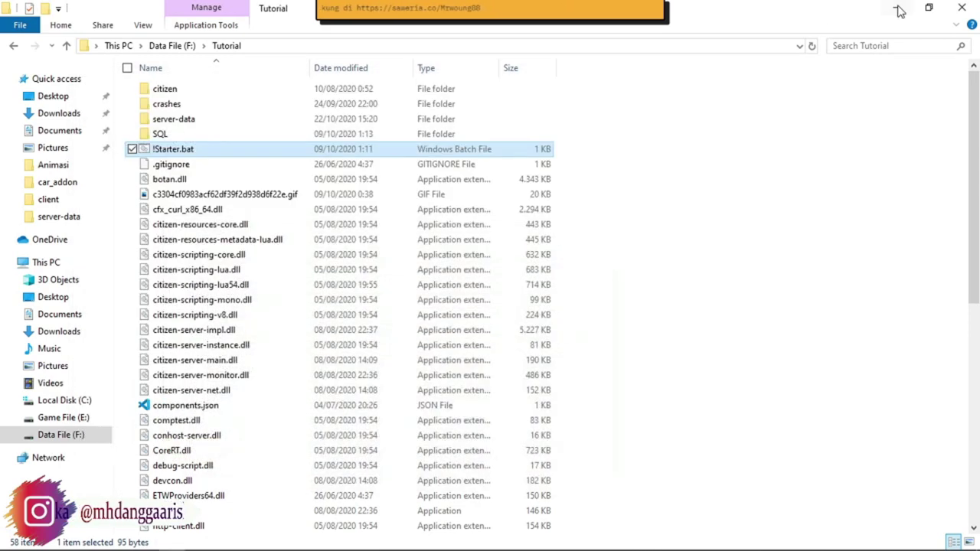
{"action": "left_click", "coordinate": [895, 8]}
{"action": "left_click", "coordinate": [898, 10]}
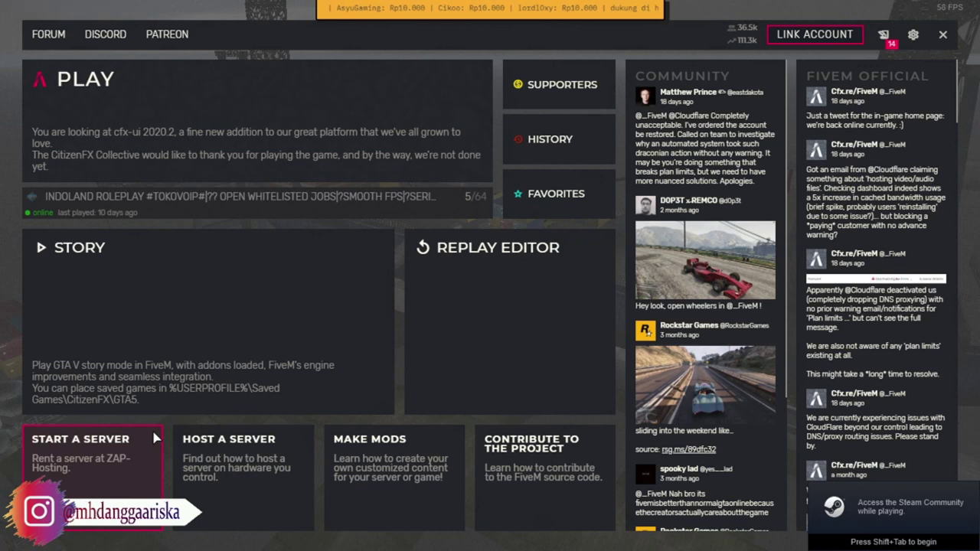
- Connect FiveM to the local server with the console command connect localhost
{"action": "key", "text": "F8"}
{"action": "type", "text": "con"}
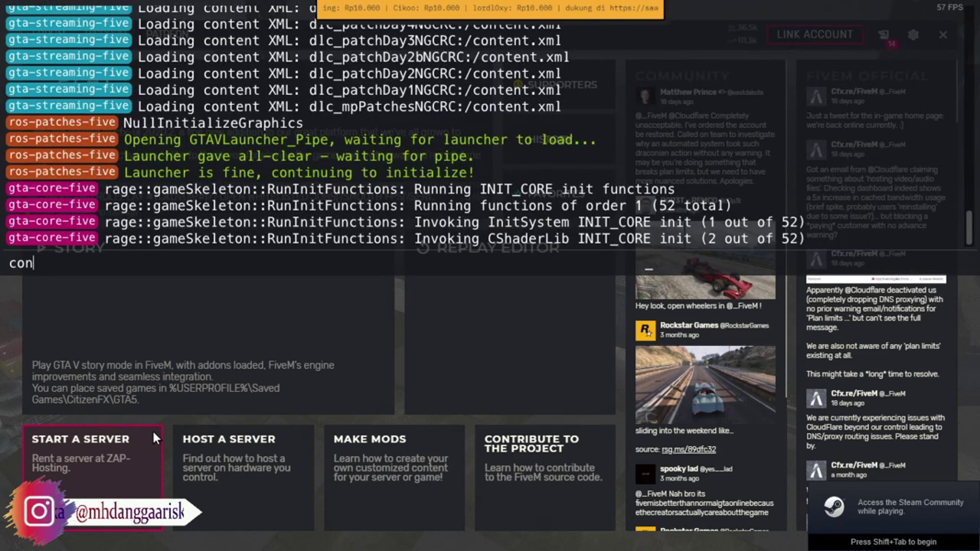
{"action": "type", "text": "nect localh"}
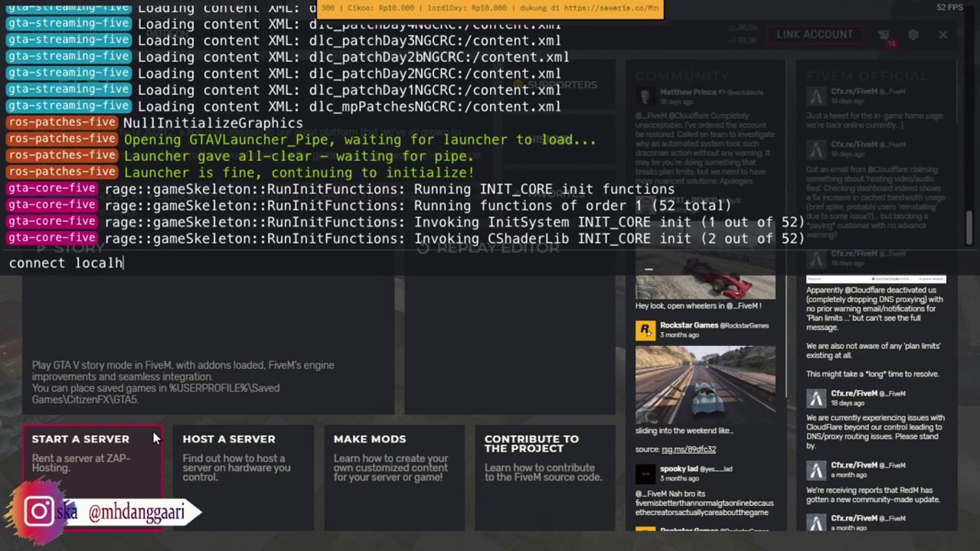
{"action": "type", "text": "ost"}
{"action": "key", "text": "Return"}
{"action": "key", "text": "F8"}
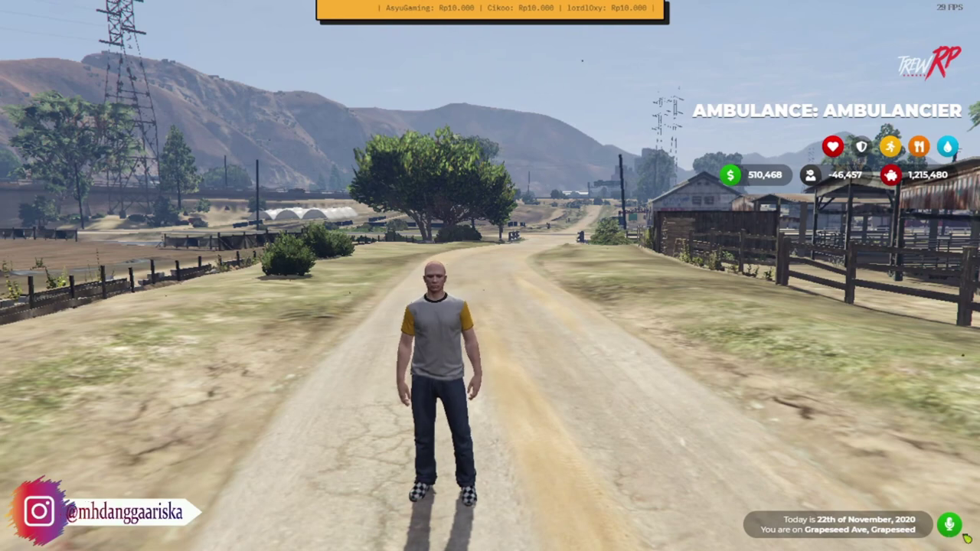
- Switch to File Explorer and open resources\[vehicletest]]\car_addon\stream\19xmax to look up the vehicle's model name
{"action": "key", "text": "alt+Tab"}
{"action": "key", "text": "alt+Tab"}
{"action": "key", "text": "alt+Tab"}
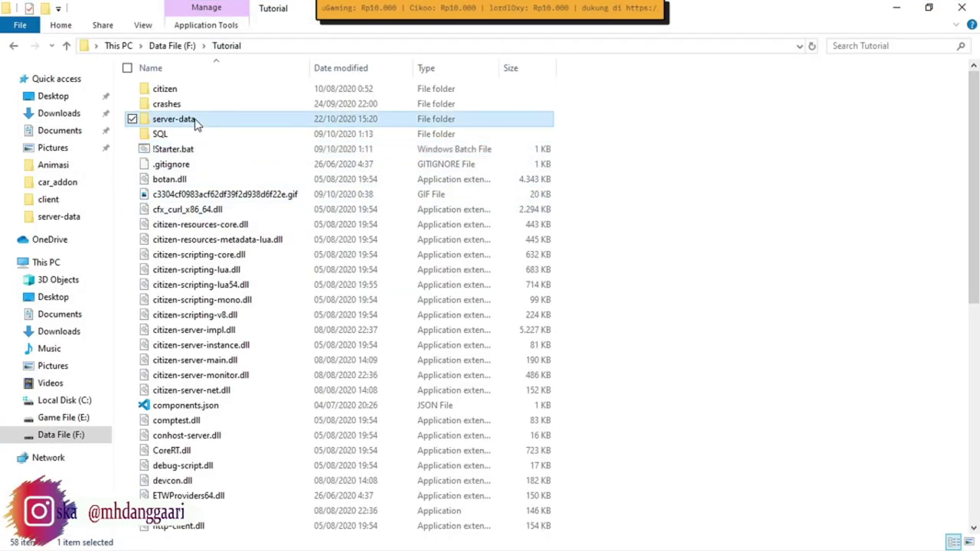
{"action": "double_click", "coordinate": [197, 120]}
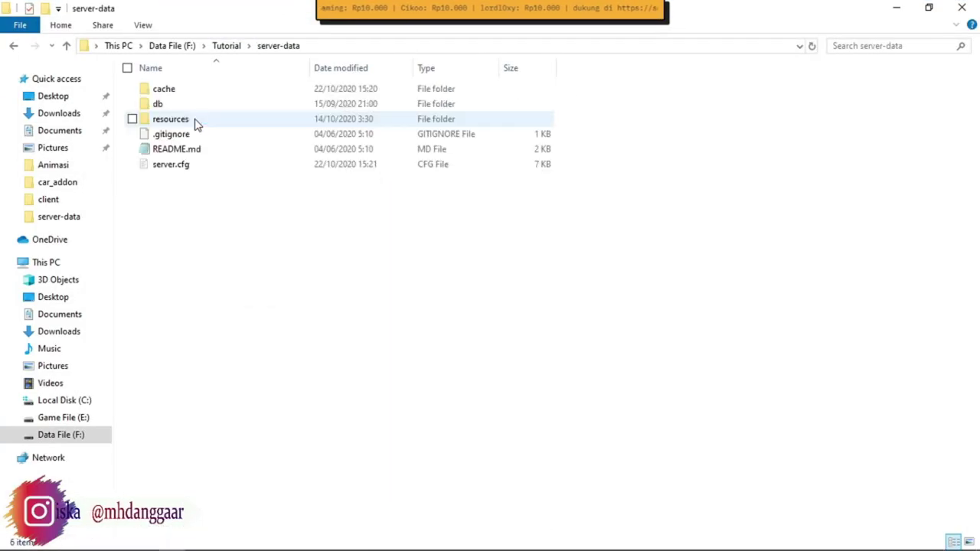
{"action": "double_click", "coordinate": [186, 123]}
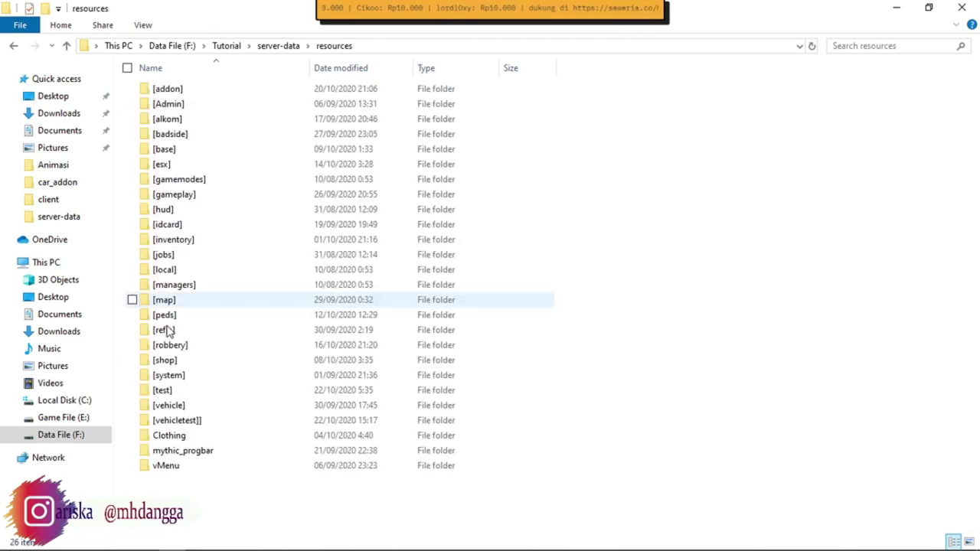
{"action": "left_click", "coordinate": [192, 421]}
{"action": "double_click", "coordinate": [190, 421]}
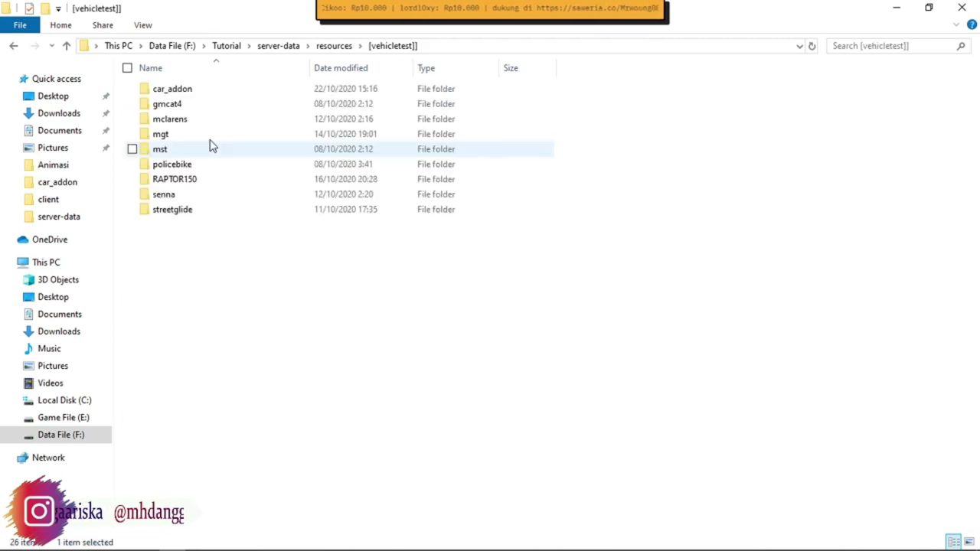
{"action": "double_click", "coordinate": [186, 90]}
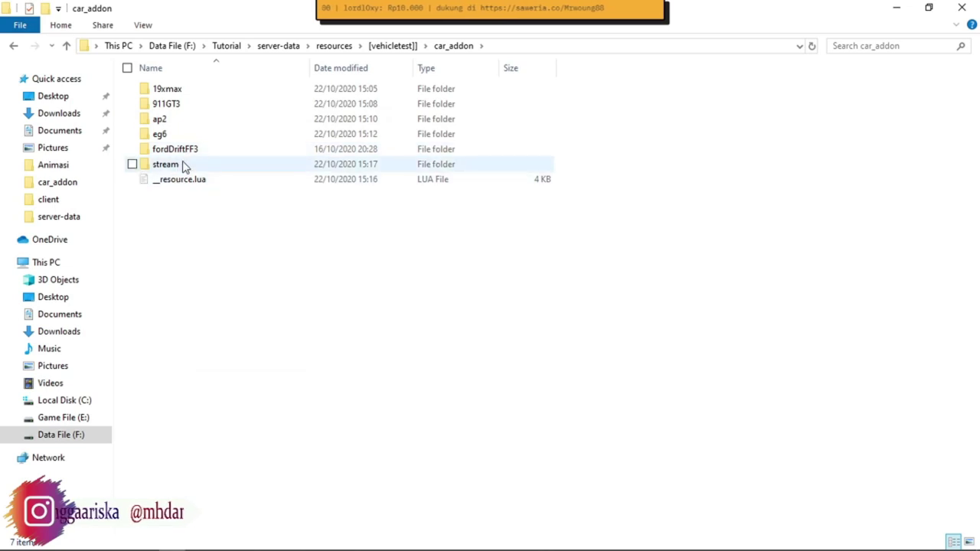
{"action": "double_click", "coordinate": [184, 166]}
{"action": "left_click", "coordinate": [178, 96]}
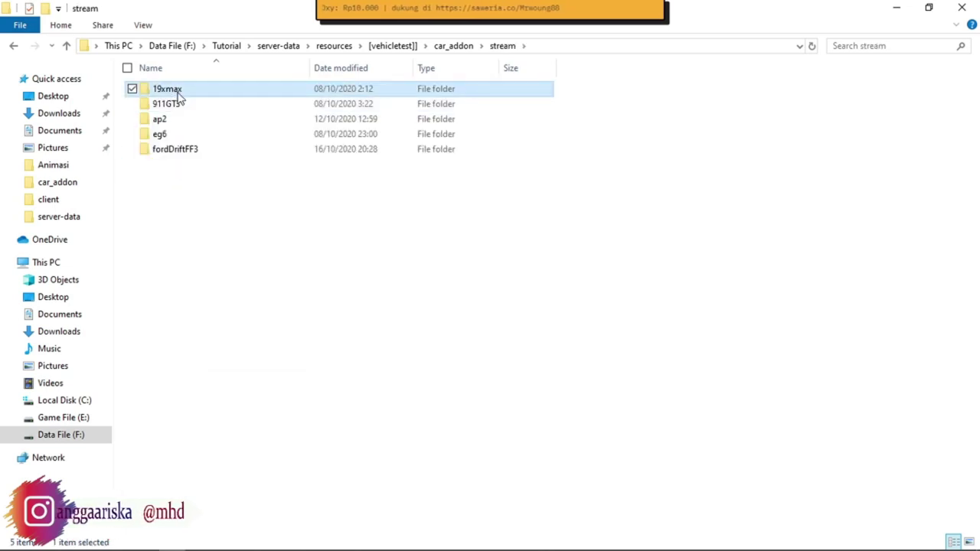
{"action": "double_click", "coordinate": [189, 95]}
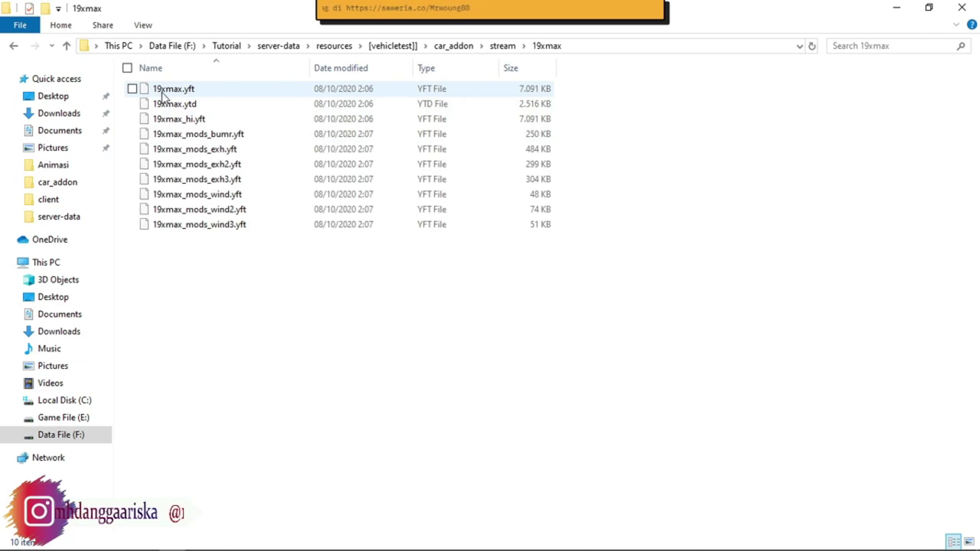
- Switch to FiveM and try to spawn a vehicle with the console command car 18xmax
{"action": "key", "text": "alt+Tab"}
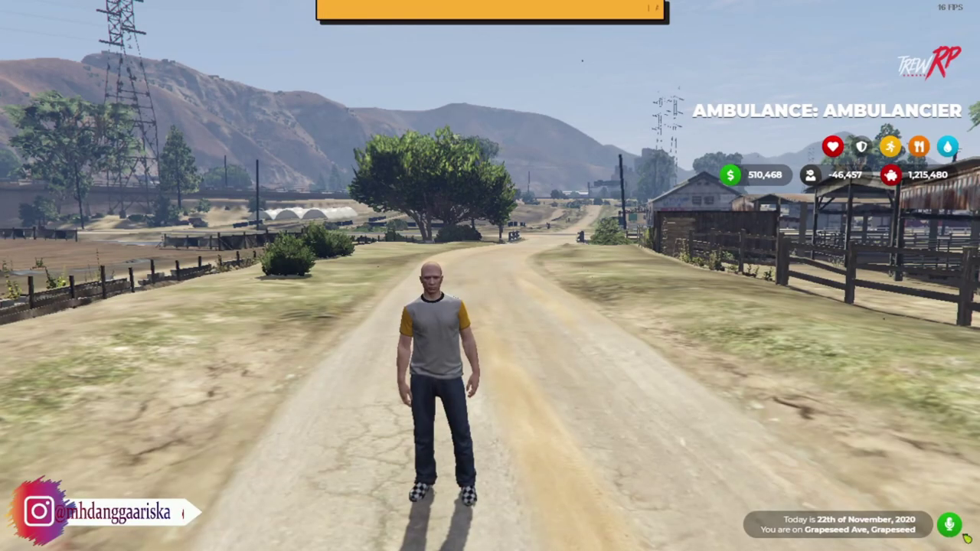
{"action": "key", "text": "F8"}
{"action": "type", "text": "car "}
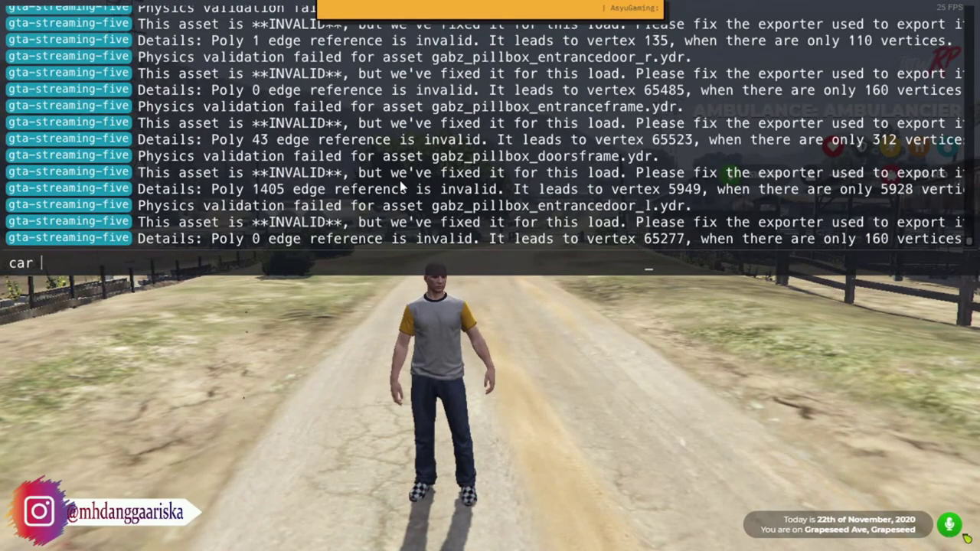
{"action": "type", "text": "18xmax"}
{"action": "key", "text": "Return"}
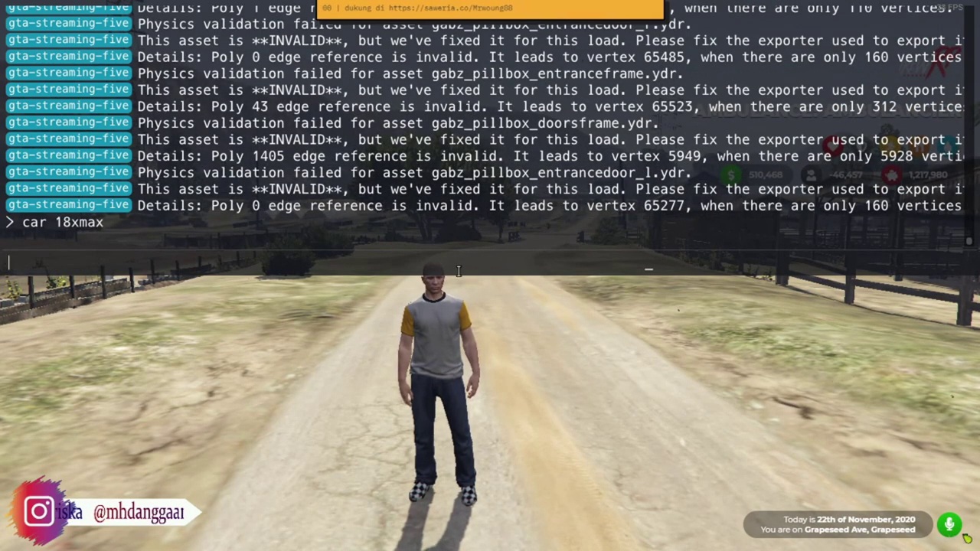
- Correct the spawn command to car 19xmax, run it, and close the console
{"action": "key", "text": "Up"}
{"action": "key", "text": "Left"}
{"action": "key", "text": "Left"}
{"action": "key", "text": "Left"}
{"action": "key", "text": "Left"}
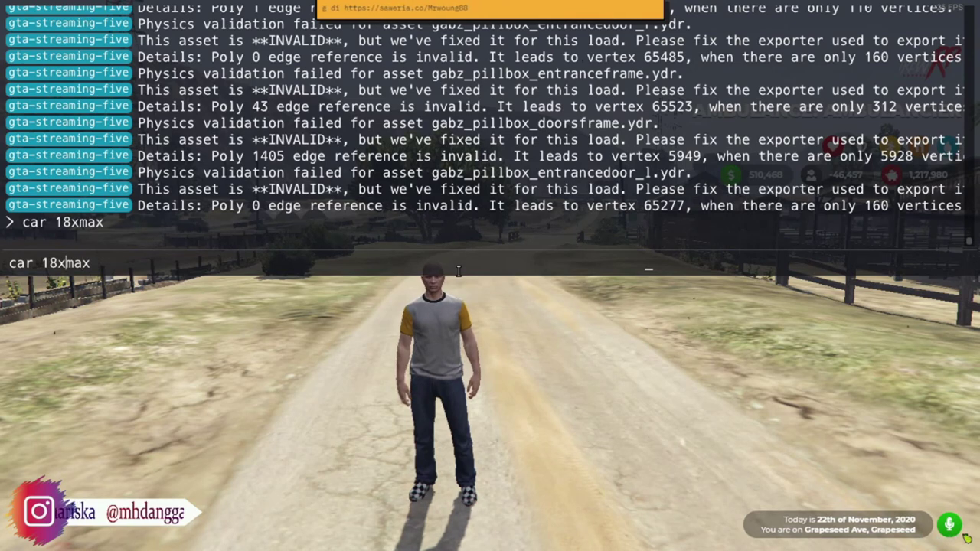
{"action": "key", "text": "BackSpace"}
{"action": "type", "text": "9"}
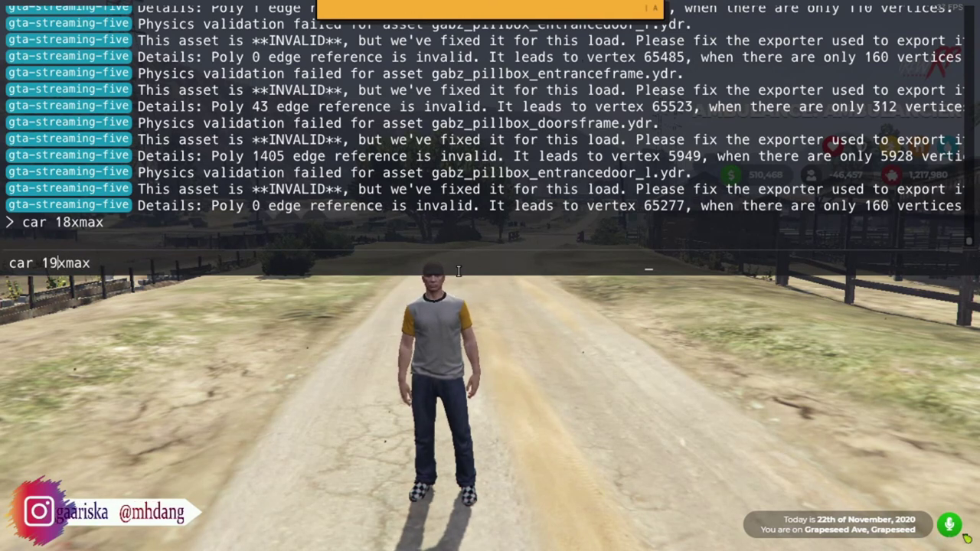
{"action": "key", "text": "Return"}
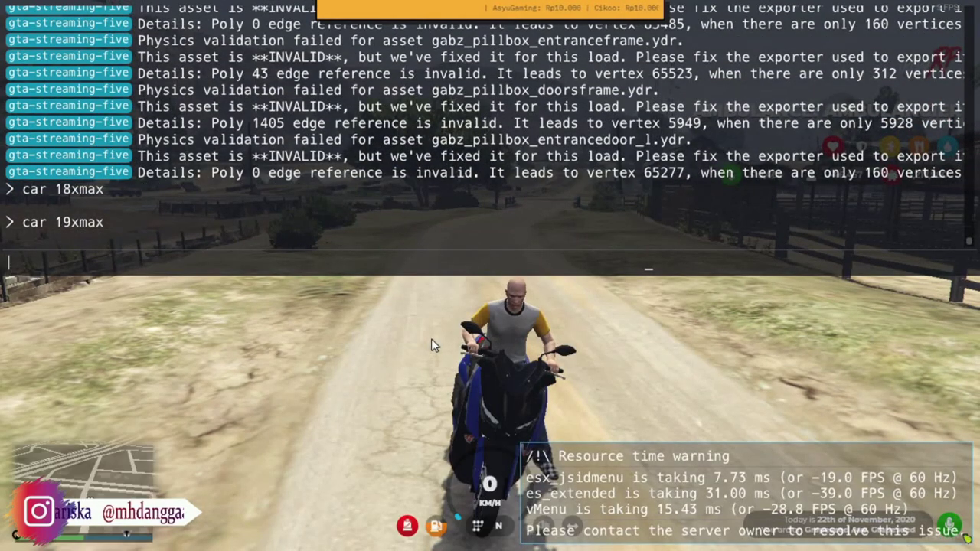
{"action": "key", "text": "F8"}
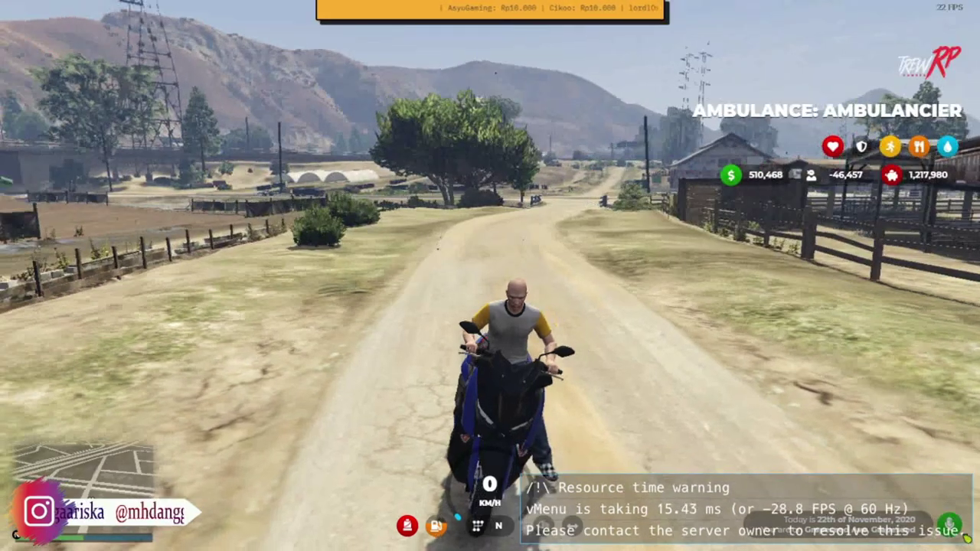
- Test the spawned motorcycle with a short move, and get off it
{"action": "key", "text": "s"}
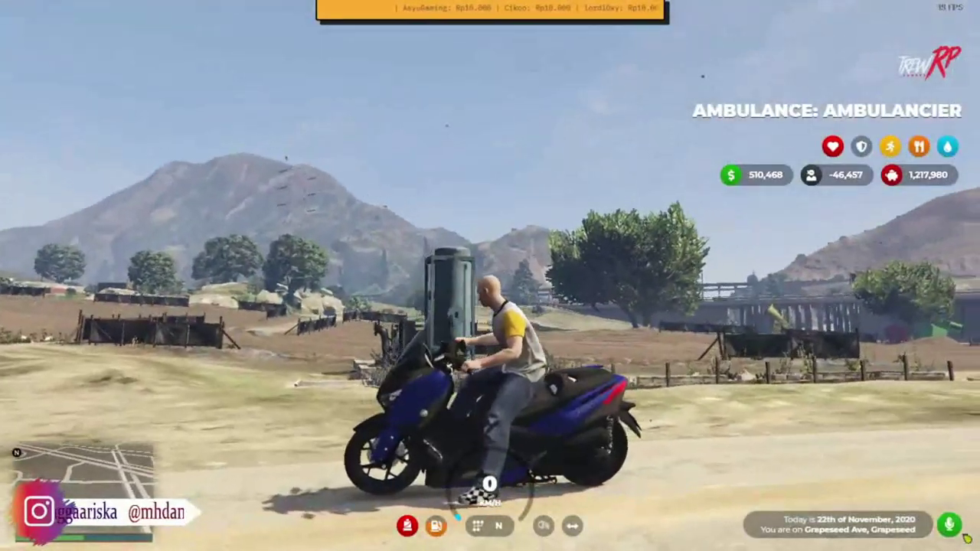
{"action": "key", "text": "w"}
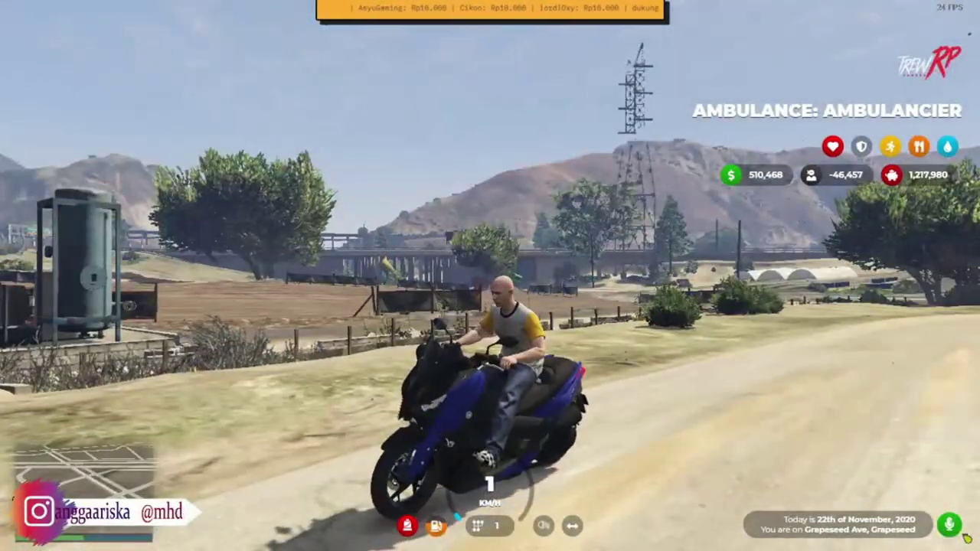
{"action": "key", "text": "f"}
{"action": "key", "text": "w"}
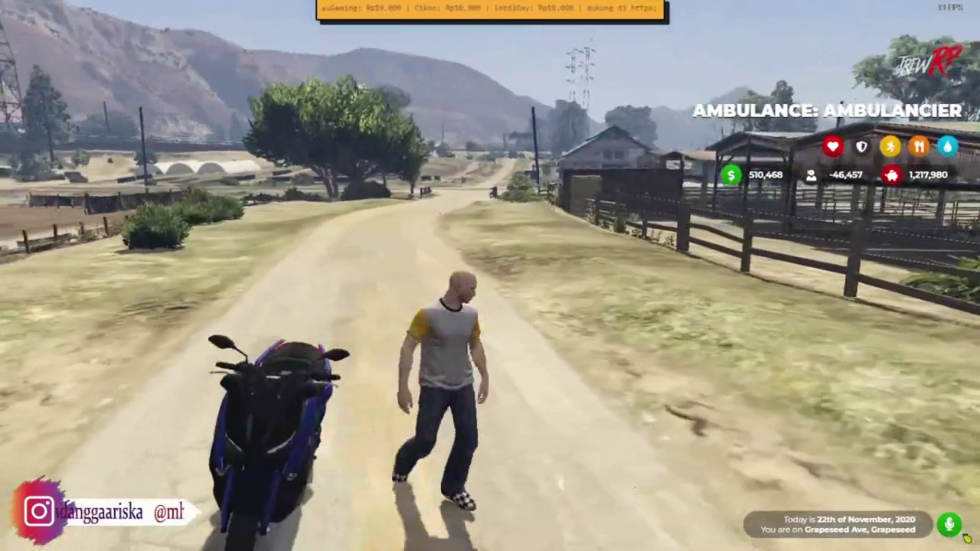
- Switch to File Explorer and copy the model name 911gt3r from the .yft file in the stream\911GT3 folder
{"action": "key", "text": "alt+Tab"}
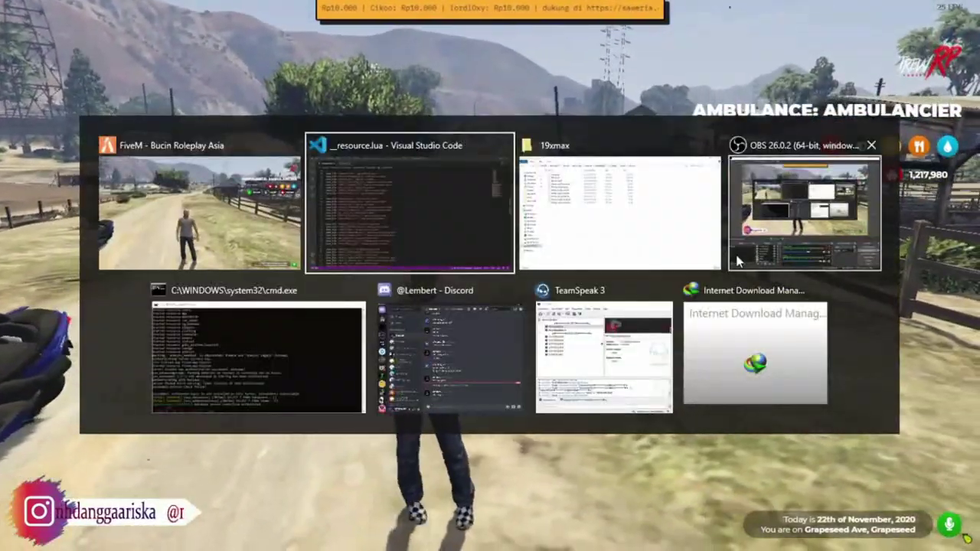
{"action": "left_click", "coordinate": [570, 179]}
{"action": "left_click", "coordinate": [502, 47]}
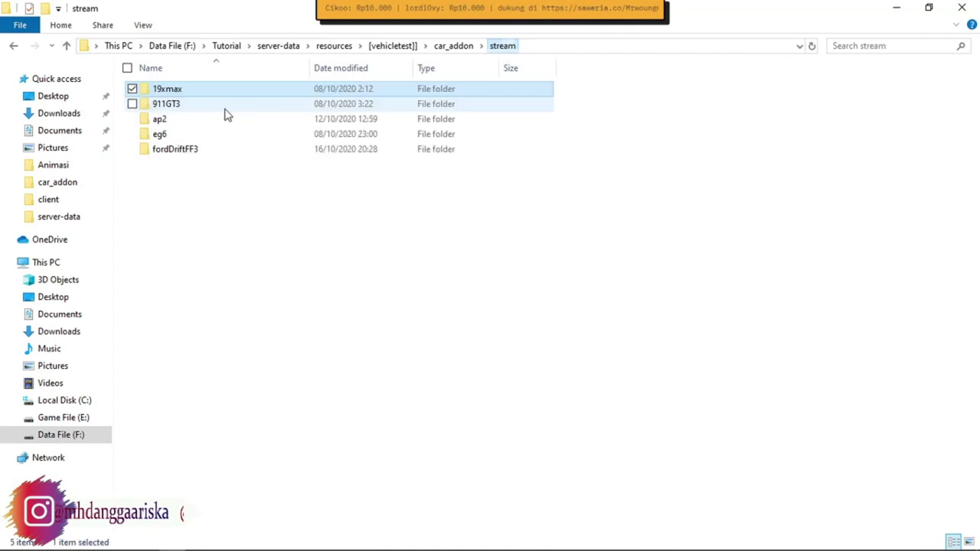
{"action": "left_click", "coordinate": [190, 112]}
{"action": "double_click", "coordinate": [177, 112]}
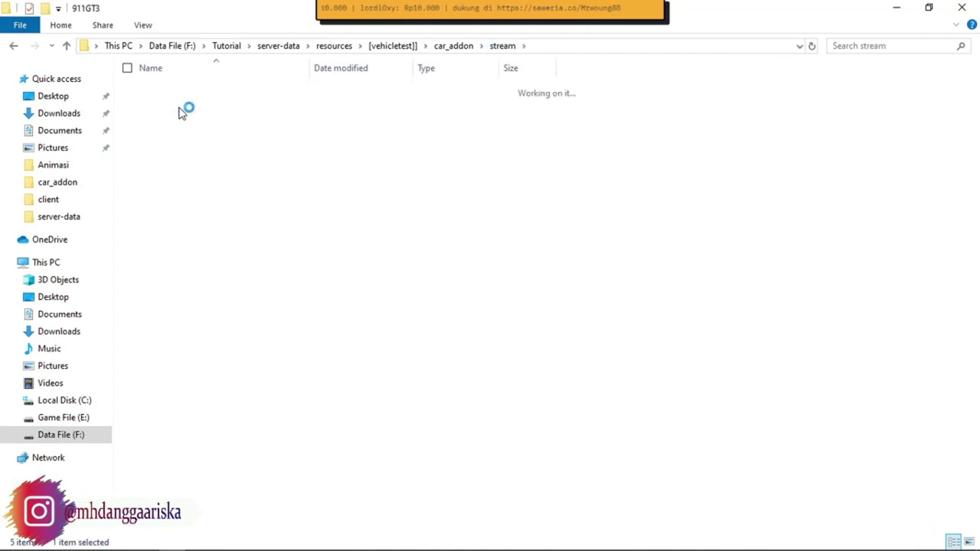
{"action": "left_click", "coordinate": [164, 91]}
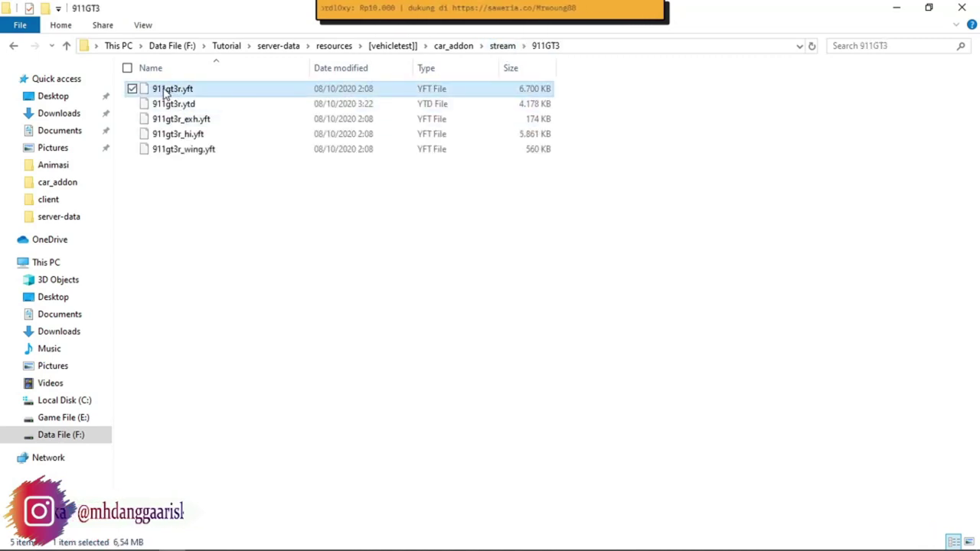
{"action": "left_click", "coordinate": [164, 92]}
{"action": "key", "text": "ctrl+c"}
- Switch to FiveM and spawn the Porsche with the console command car 911gt3r
{"action": "key", "text": "alt+Tab"}
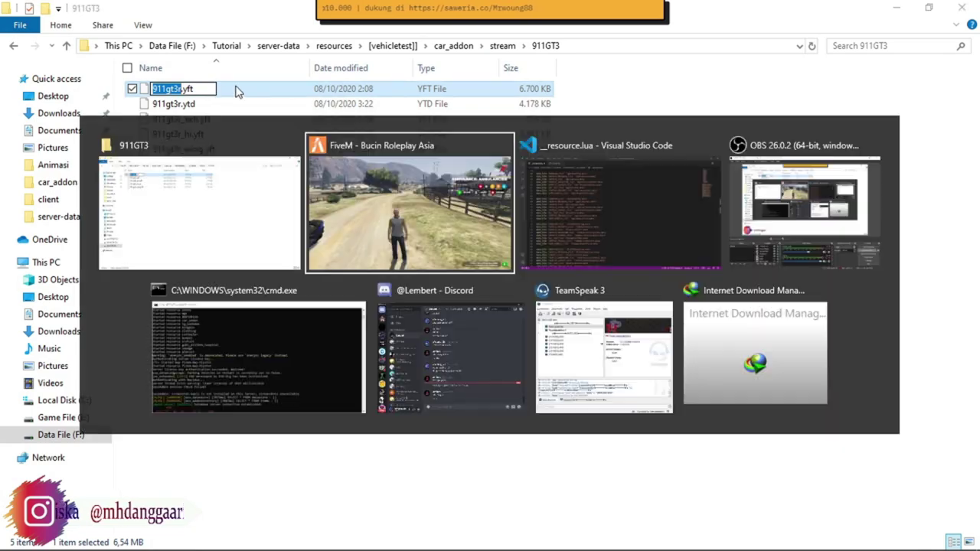
{"action": "key", "text": "F8"}
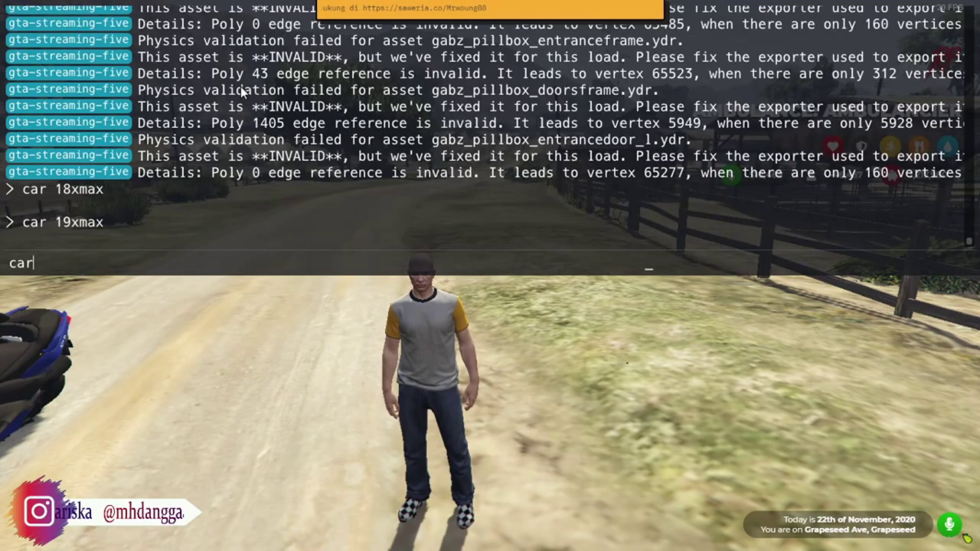
{"action": "type", "text": "car"}
{"action": "key", "text": "ctrl+v"}
{"action": "key", "text": "Return"}
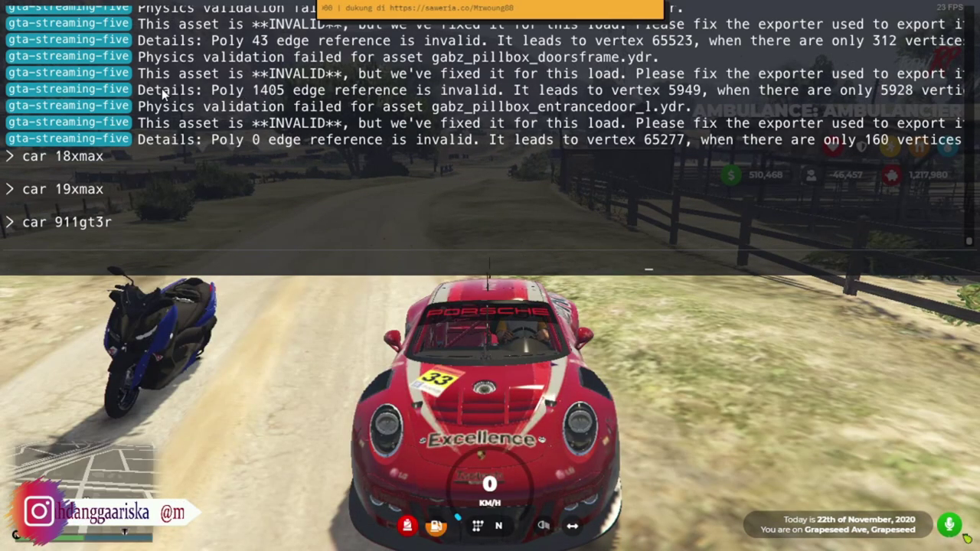
- Close the console, test the Porsche with a short reverse onto the grass, get out, and walk clear of it
{"action": "key", "text": "F8"}
{"action": "key", "text": "w"}
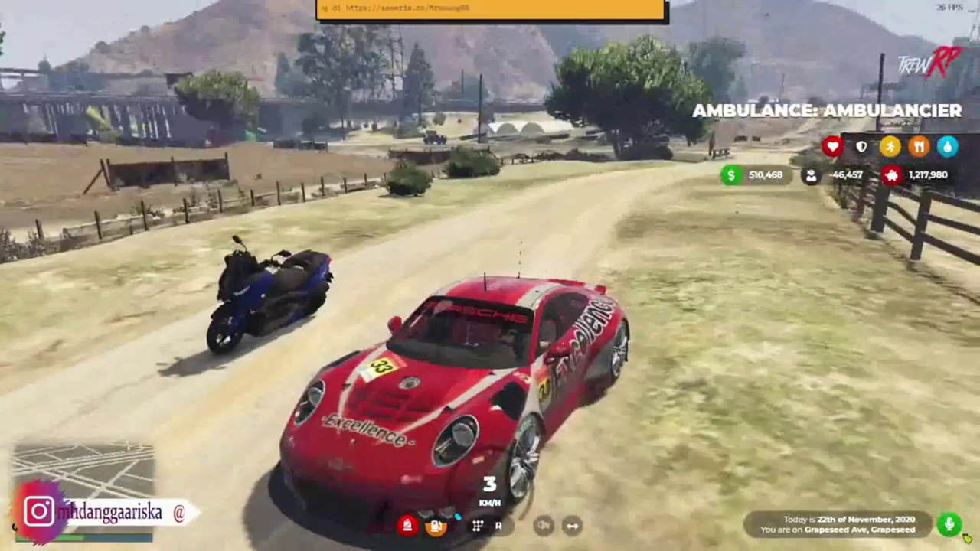
{"action": "key", "text": "w"}
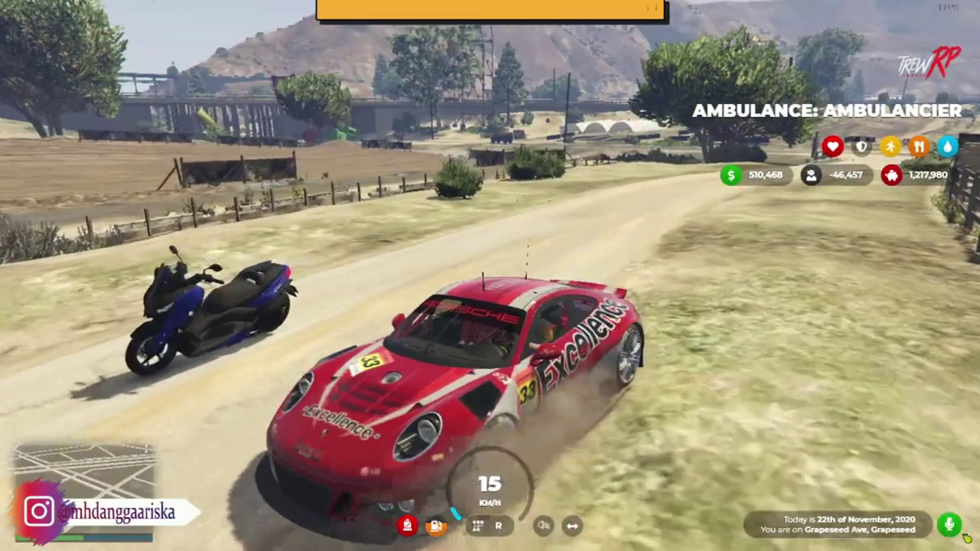
{"action": "key", "text": "s"}
{"action": "key", "text": "f"}
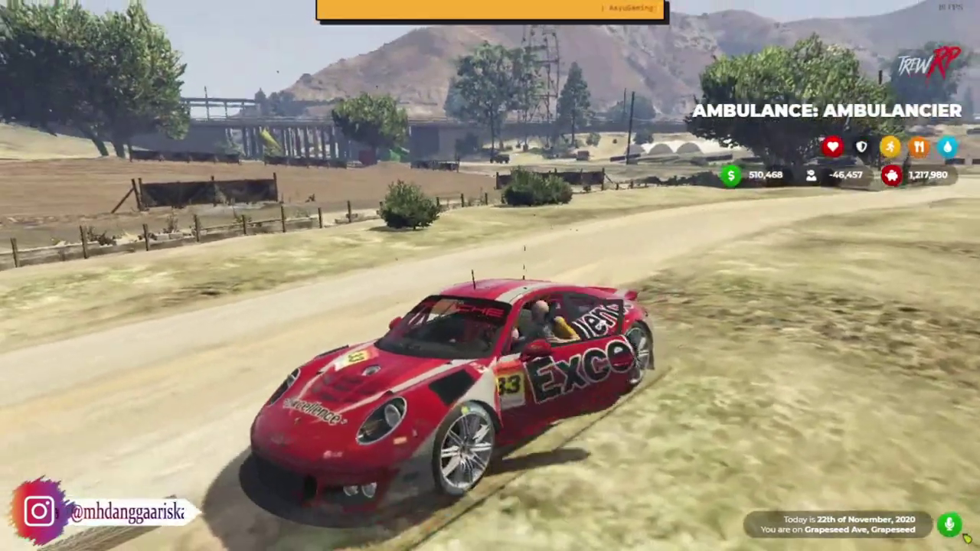
{"action": "key", "text": "w"}
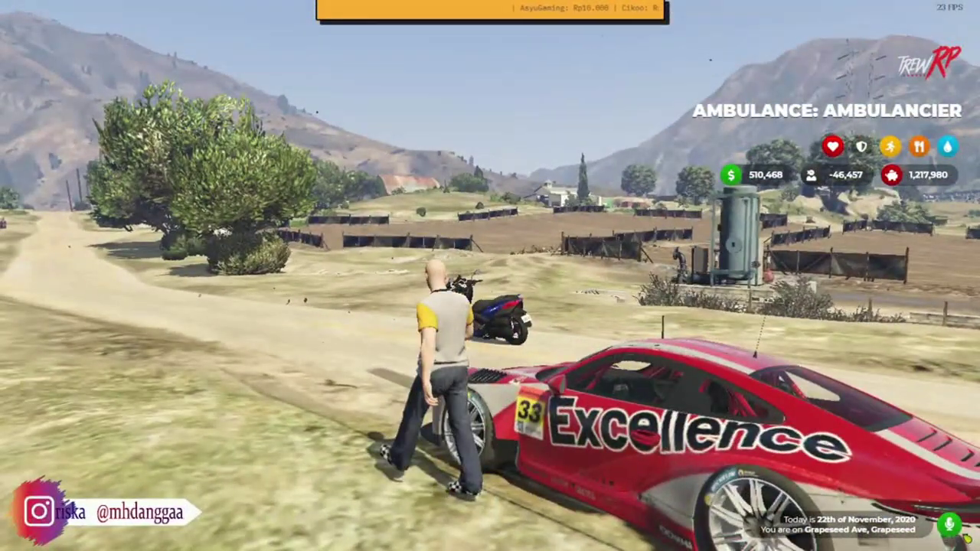
{"action": "key", "text": "w"}
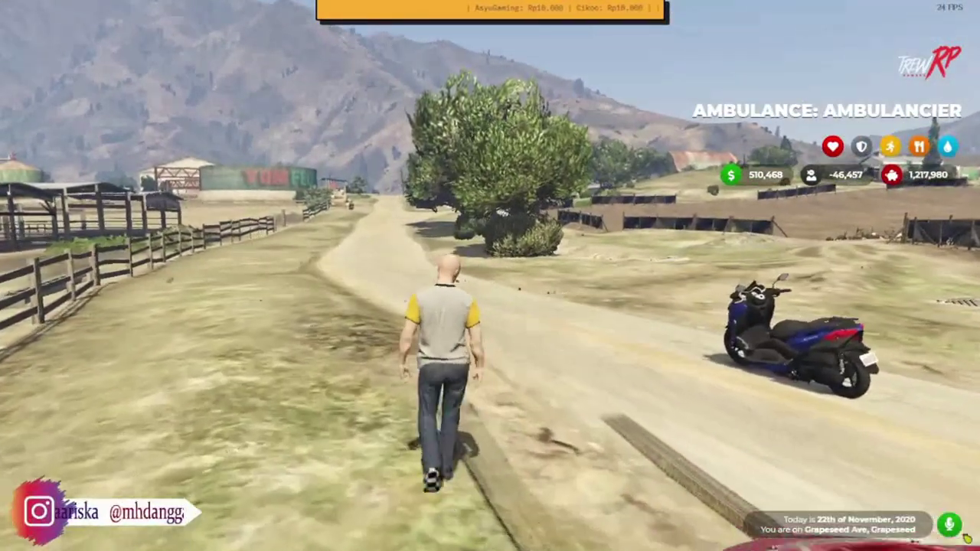
{"action": "key", "text": "w"}
- Switch to File Explorer and open the ap2 folder inside stream to check its model name
{"action": "key", "text": "alt+Tab"}
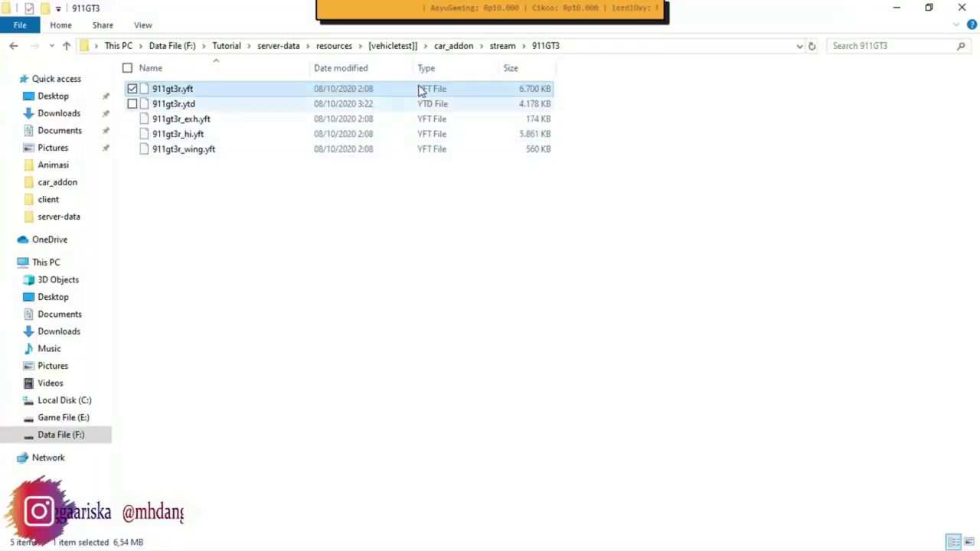
{"action": "left_click", "coordinate": [502, 45]}
{"action": "left_click", "coordinate": [184, 122]}
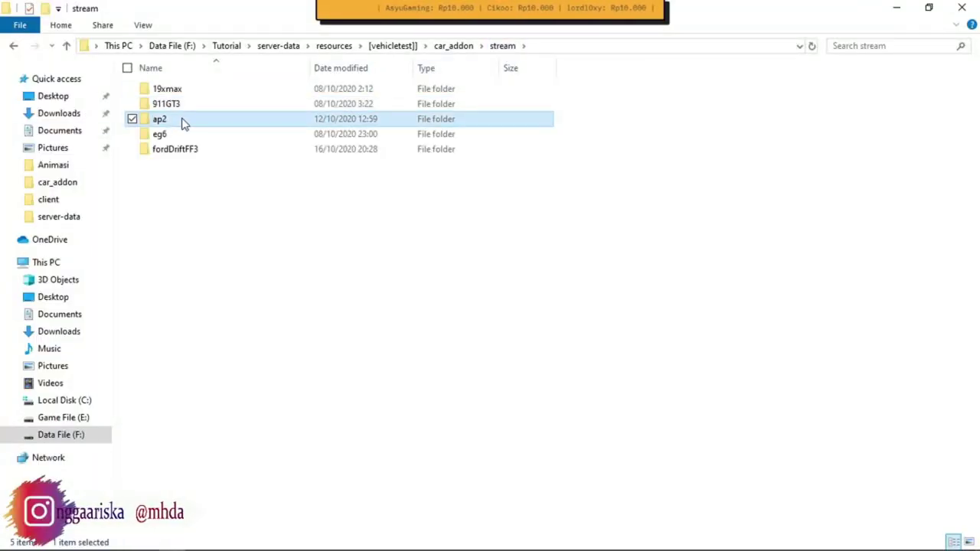
{"action": "double_click", "coordinate": [183, 122]}
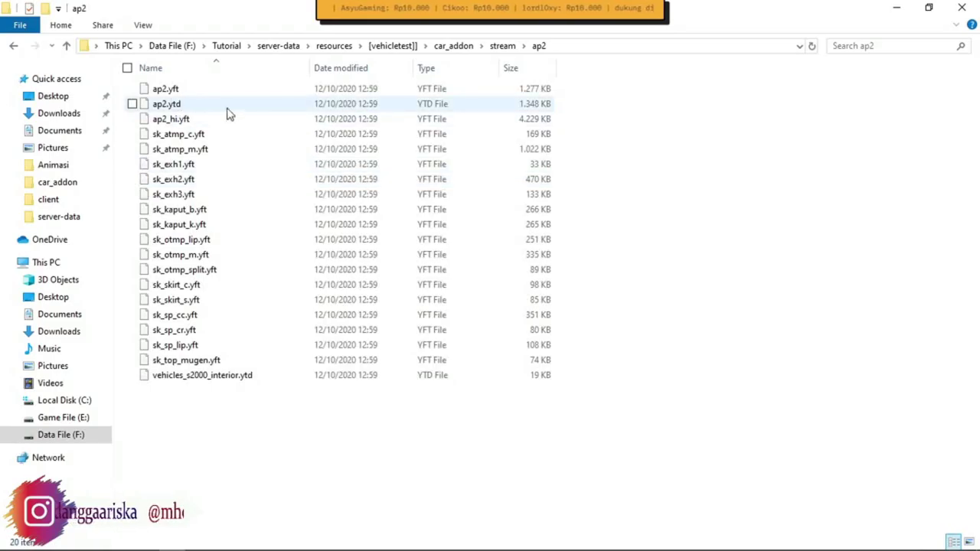
- Switch to FiveM, spawn the next car with the console command car ap2, and close the console
{"action": "key", "text": "alt+Tab"}
{"action": "key", "text": "F8"}
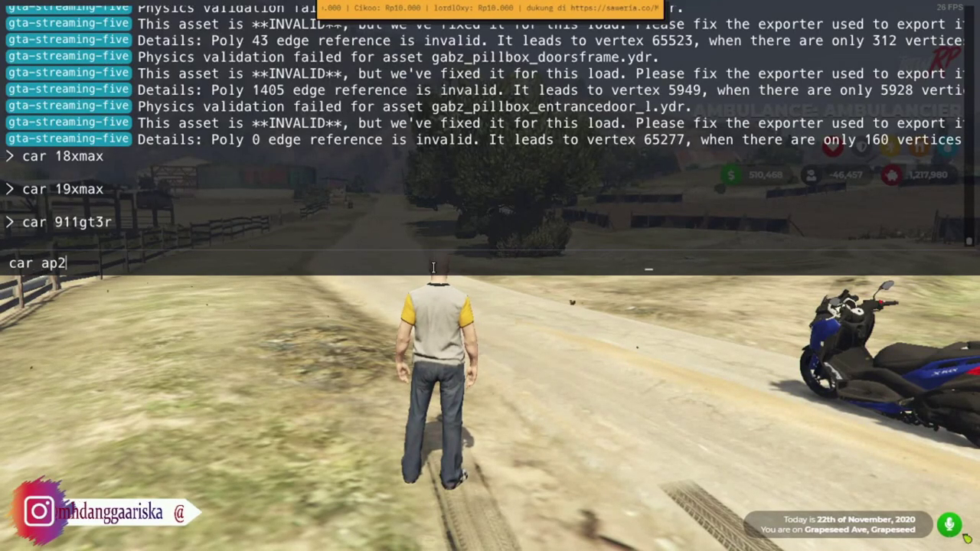
{"action": "type", "text": "car ap2"}
{"action": "key", "text": "Return"}
{"action": "key", "text": "F8"}
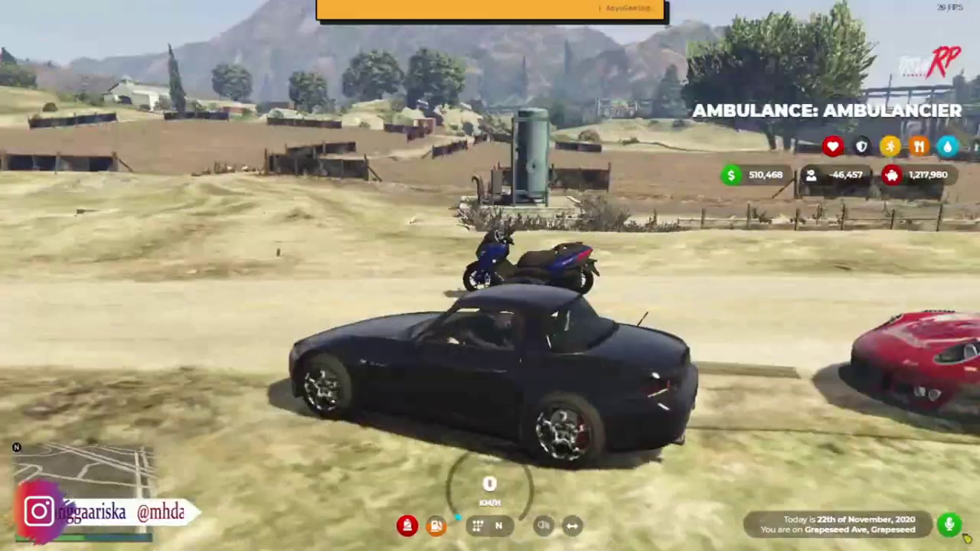
- Reverse the black ap2 car beside the Porsche, get out, and move to open ground ahead
{"action": "key", "text": "s"}
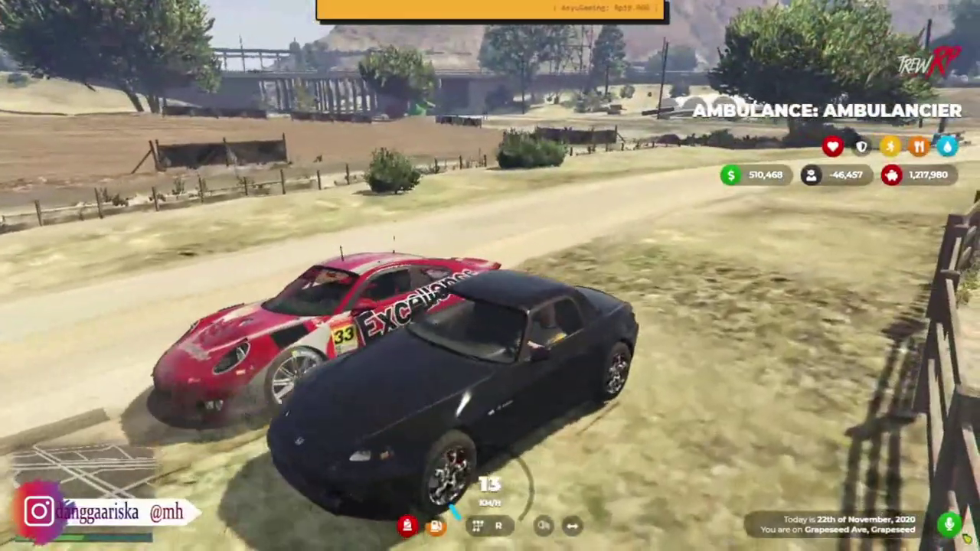
{"action": "key", "text": "f"}
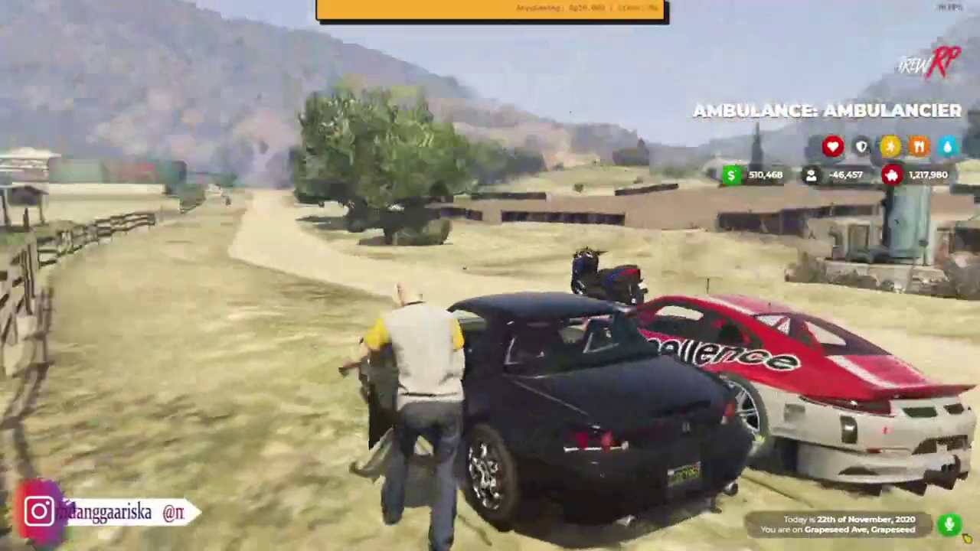
{"action": "key", "text": "w"}
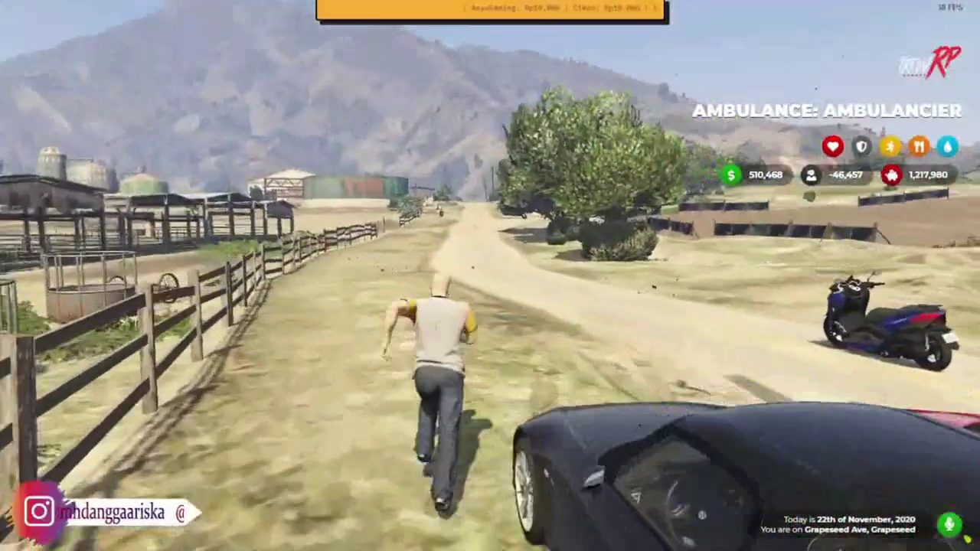
- Check the next folder name in stream, return to FiveM, run the console command car eg6, and close the console
{"action": "key", "text": "alt+Tab"}
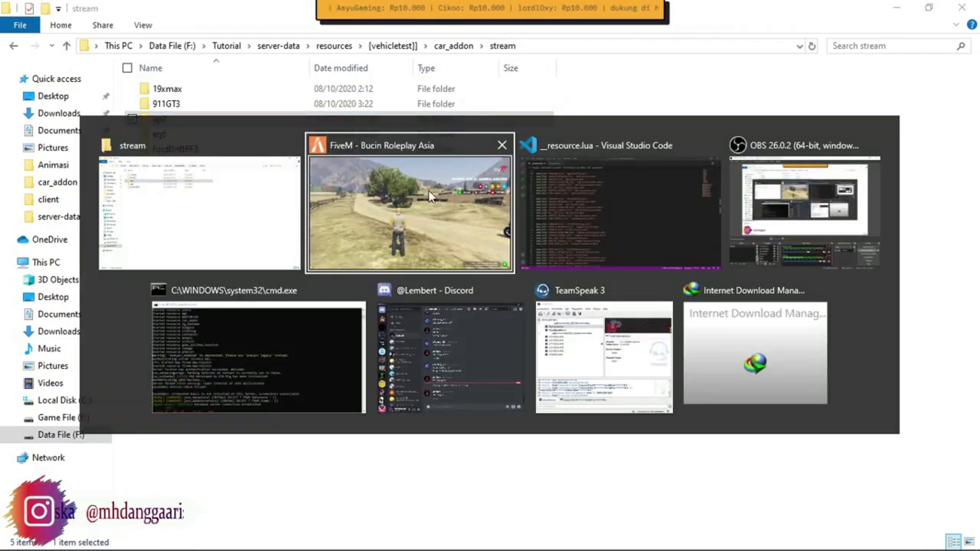
{"action": "left_click", "coordinate": [430, 197]}
{"action": "key", "text": "F8"}
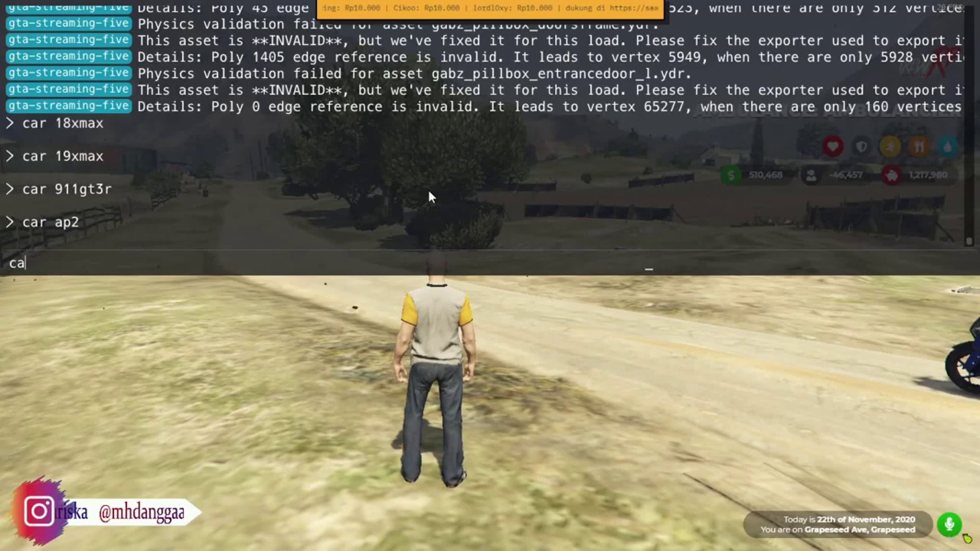
{"action": "type", "text": "car eg6"}
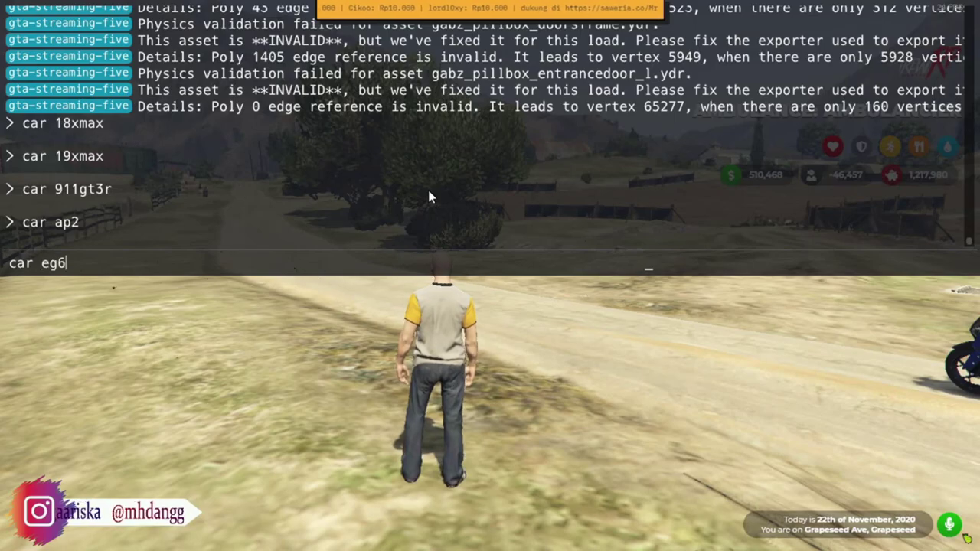
{"action": "key", "text": "Return"}
{"action": "key", "text": "F8"}
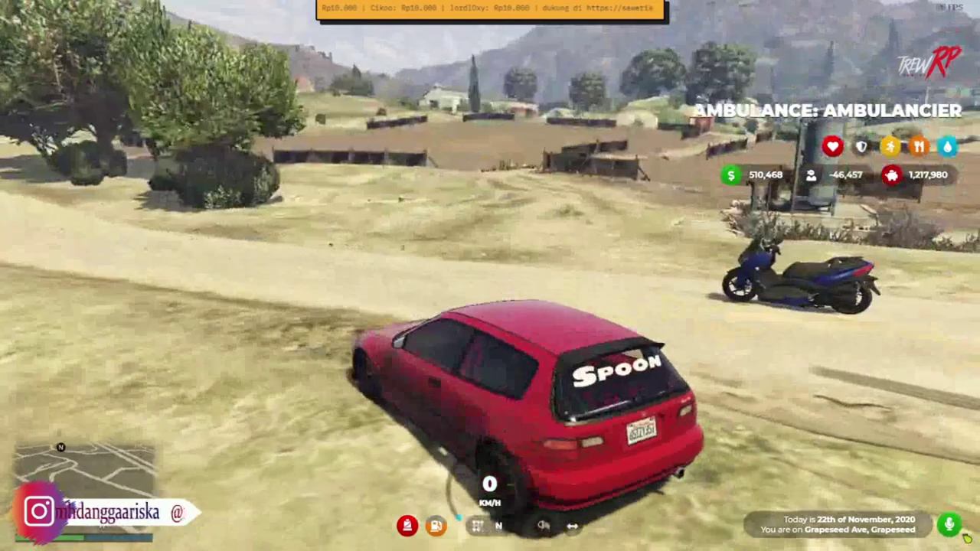
- Test the spawned red hatchback with a short reverse near the other parked vehicles
{"action": "key", "text": "w"}
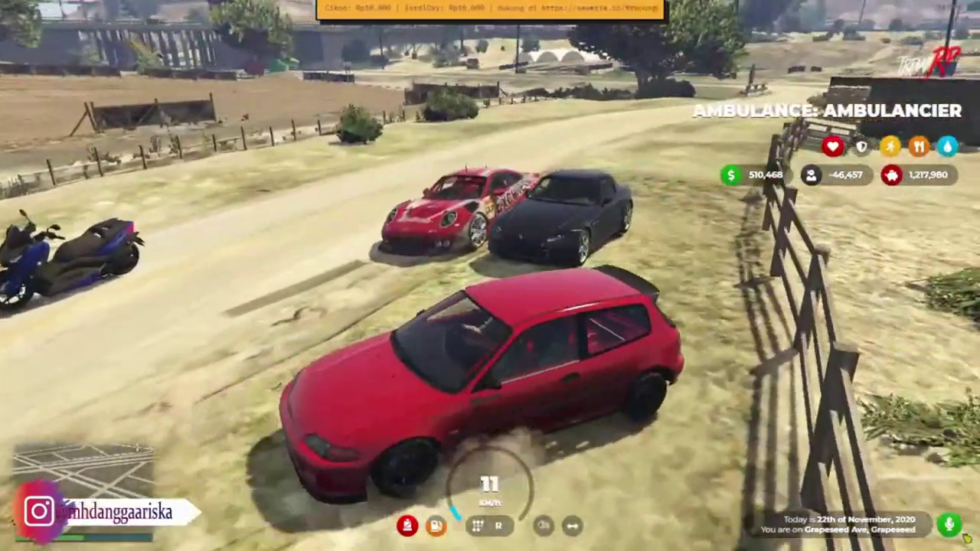